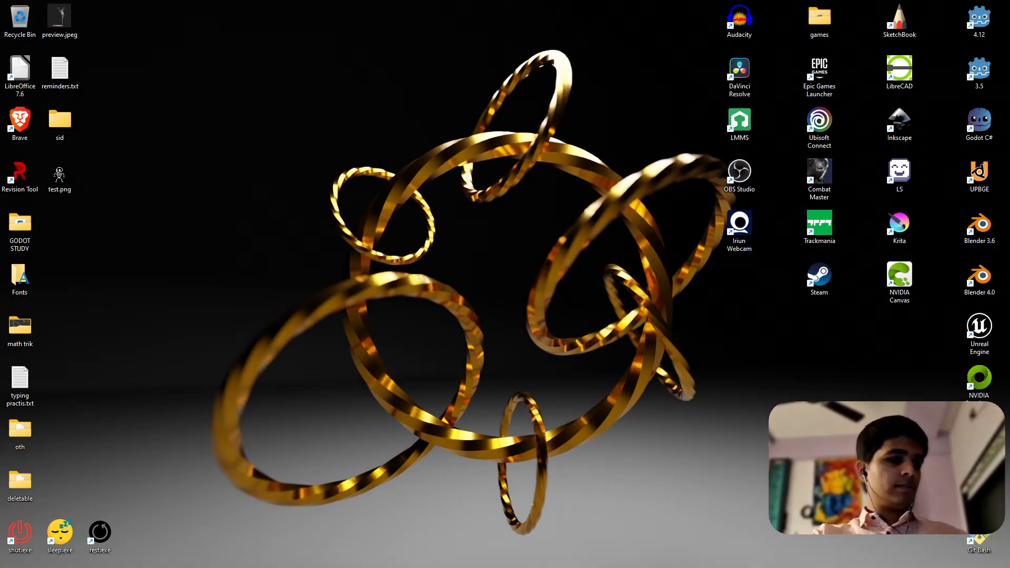
Start Godot and open the Retro Drift project from the project list
{"action": "right_click", "coordinate": [612, 298]}
{"action": "left_click", "coordinate": [658, 324]}
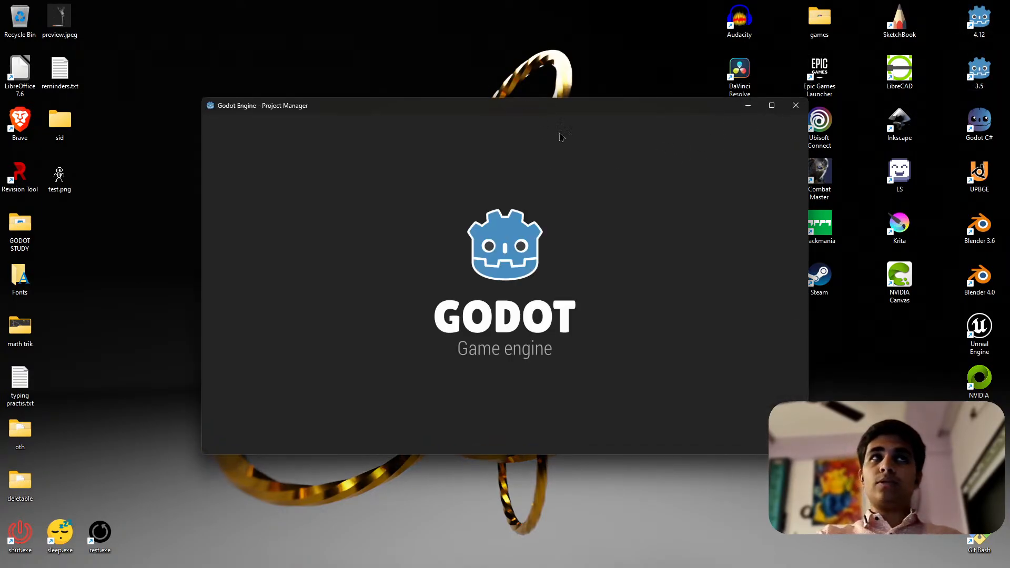
{"action": "double_click", "coordinate": [480, 167]}
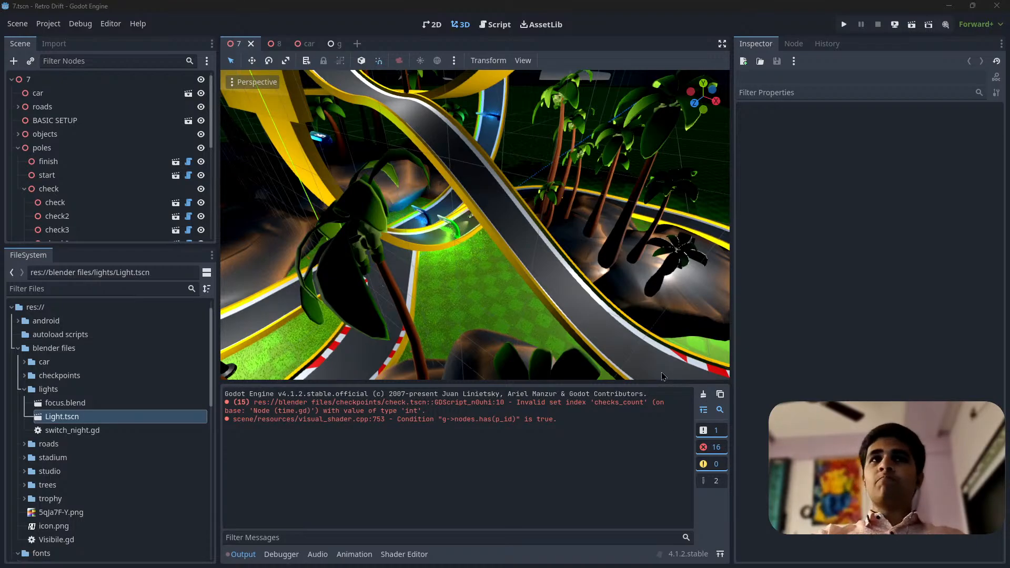
Fly through scene 7 to examine its race track, palm trees and lit checkpoints
{"action": "right_click_drag", "start_coordinate": [663, 376], "coordinate": [642, 400]}
{"action": "key", "text": "w"}
{"action": "scroll", "coordinate": [641, 369], "scroll_direction": "up", "scroll_amount": 20}
{"action": "key", "text": "w"}
{"action": "key", "text": "s"}
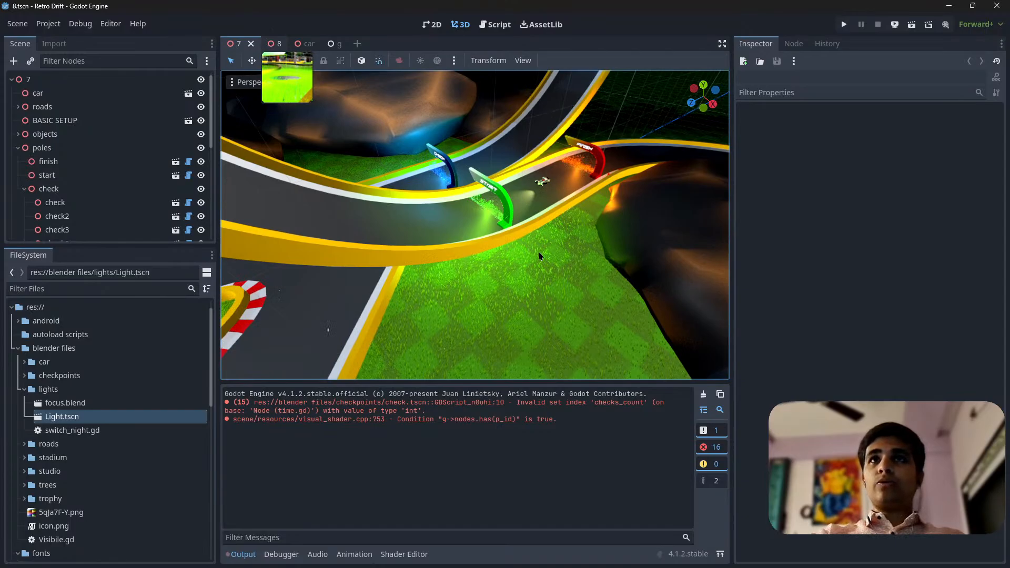
Switch to scene 8 and examine its track loops, lights, trees and grass area from several viewpoints
{"action": "key", "text": "ctrl+Tab"}
{"action": "key", "text": "w"}
{"action": "right_click_drag", "start_coordinate": [579, 226], "coordinate": [157, 257]}
{"action": "scroll", "coordinate": [421, 236], "scroll_direction": "up", "scroll_amount": 20}
{"action": "key", "text": "w"}
{"action": "key", "text": "s"}
{"action": "key", "text": "w"}
{"action": "key", "text": "w"}
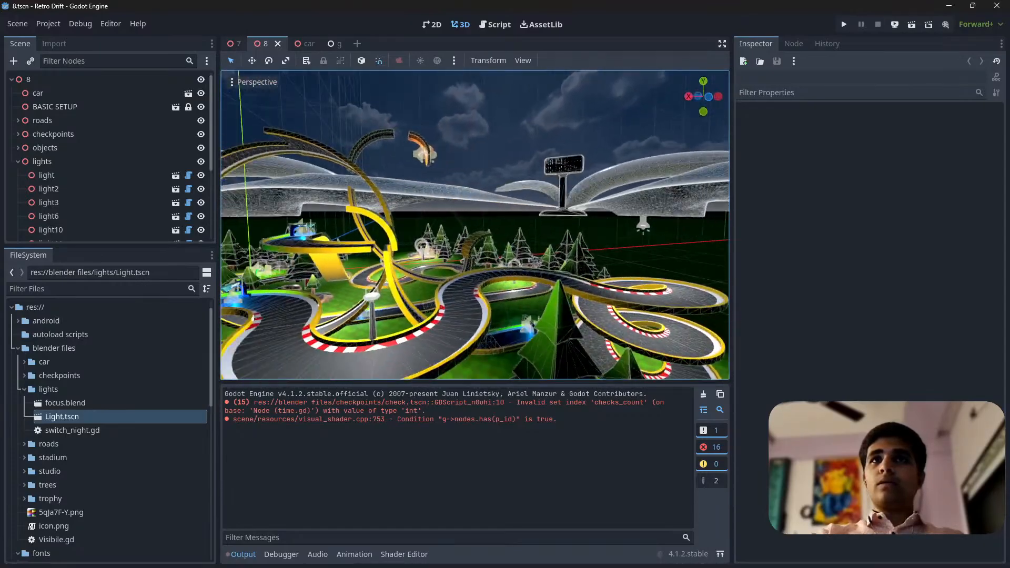
{"action": "key", "text": "w"}
{"action": "right_click_drag", "start_coordinate": [368, 232], "coordinate": [689, 305]}
{"action": "key", "text": "s"}
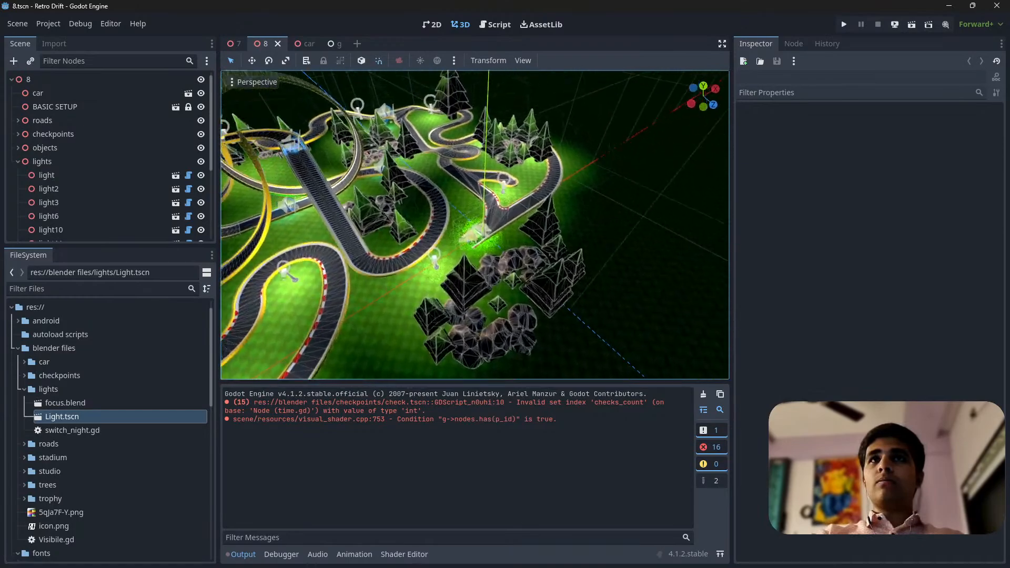
{"action": "key", "text": "w"}
{"action": "right_click_drag", "start_coordinate": [516, 289], "coordinate": [516, 290]}
{"action": "key", "text": "s"}
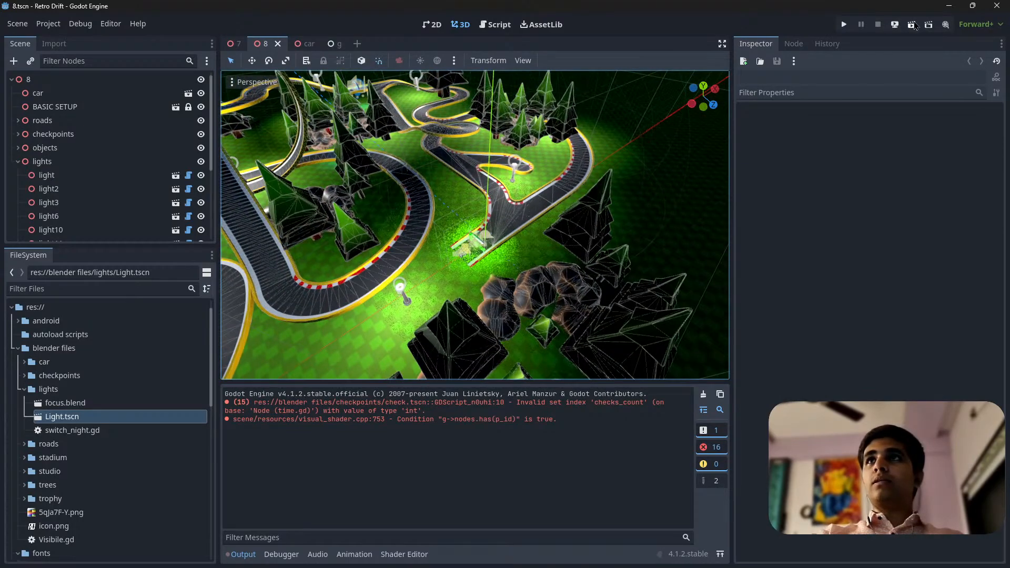
Run scene 8, drive the car around the field to examine how the grass reacts to it, and close the game
{"action": "left_click", "coordinate": [911, 25]}
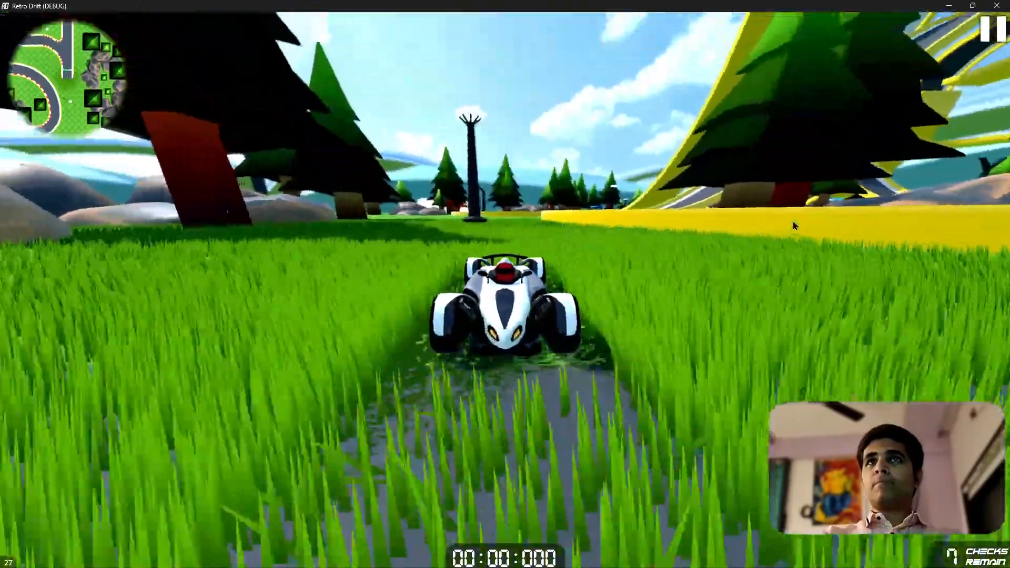
{"action": "key", "text": "w"}
{"action": "key", "text": "a"}
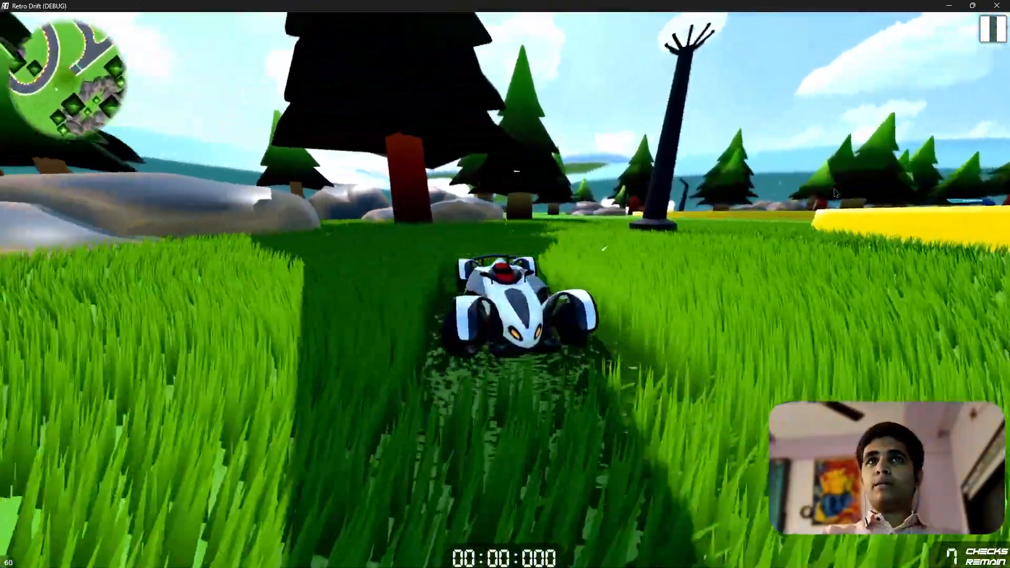
{"action": "key", "text": "w"}
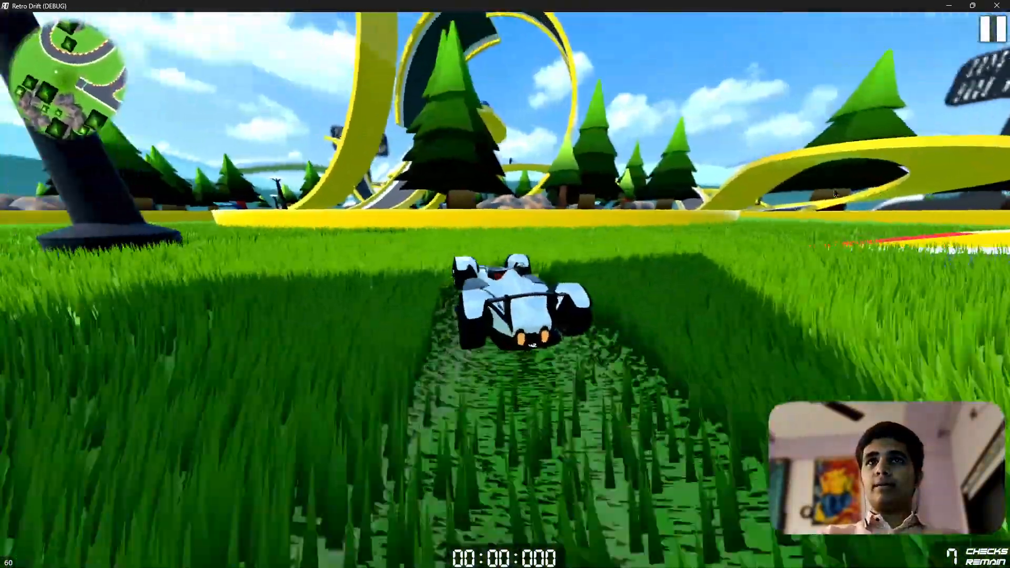
{"action": "key", "text": "a"}
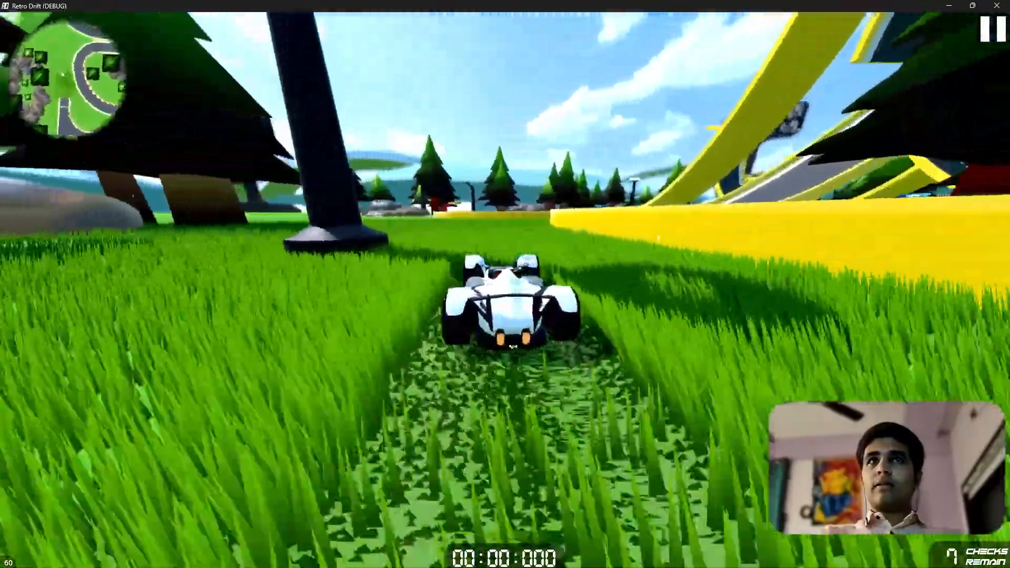
{"action": "key", "text": "a"}
{"action": "key", "text": "d"}
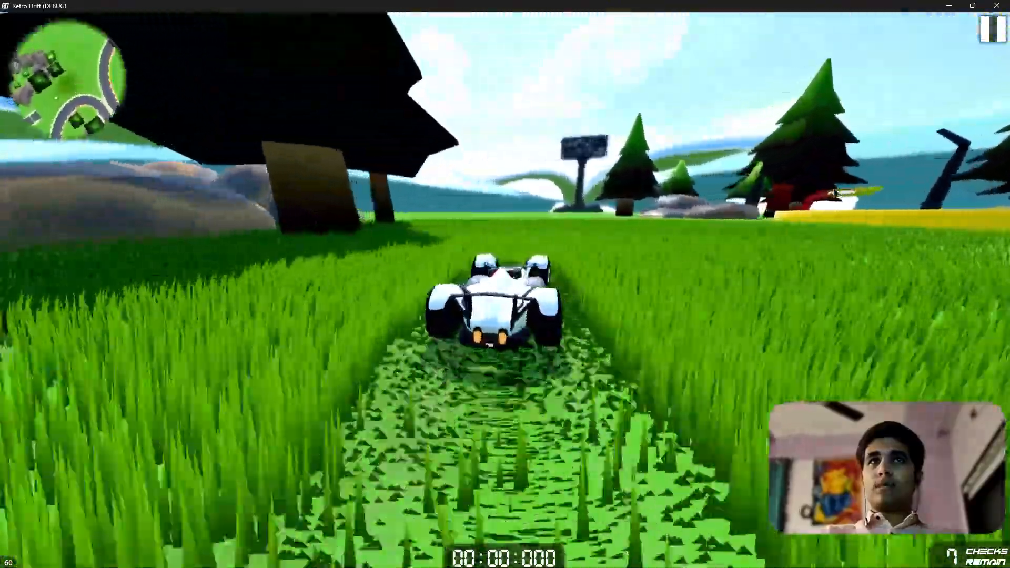
{"action": "key", "text": "d"}
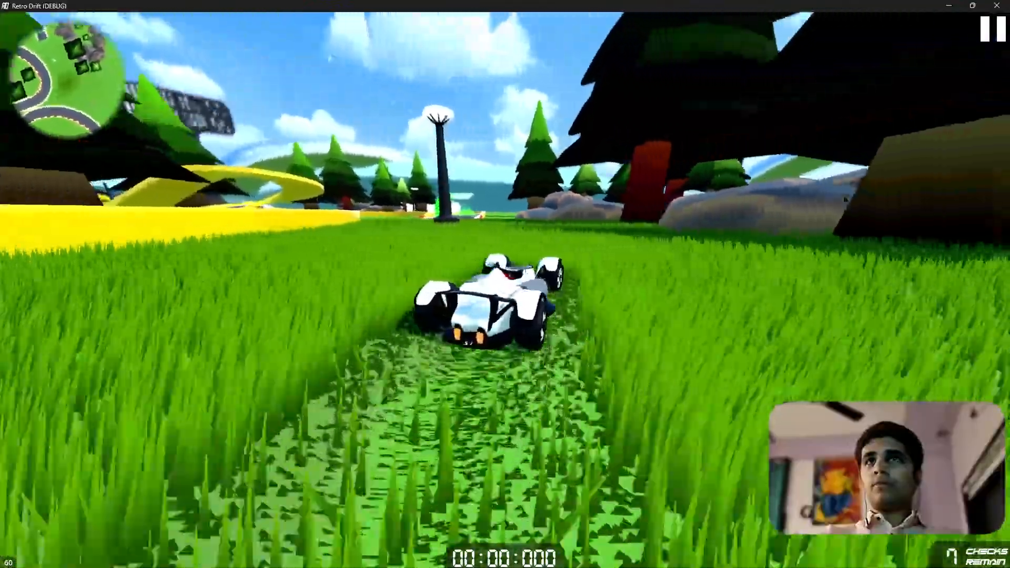
{"action": "key", "text": "d"}
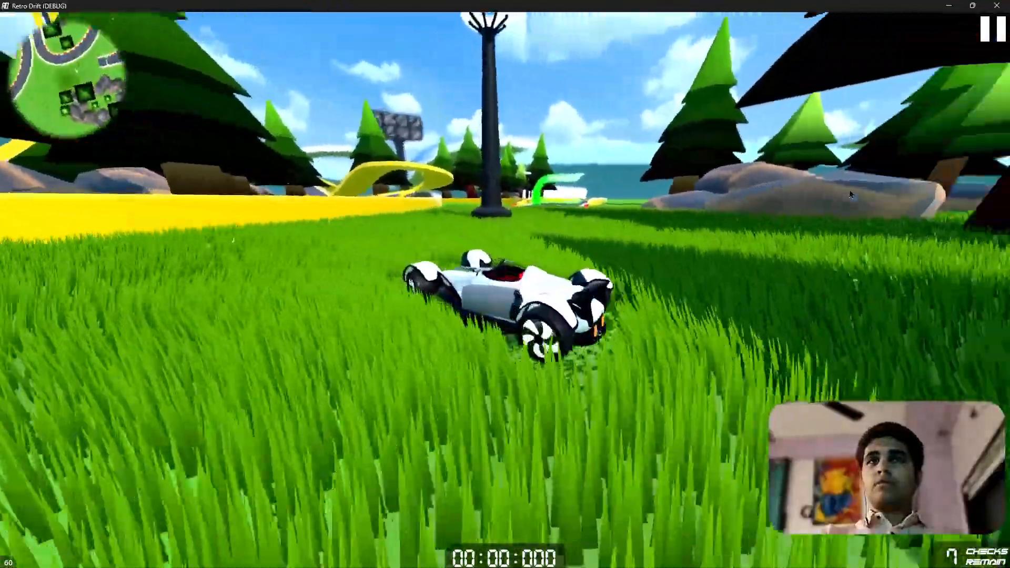
{"action": "key", "text": "s"}
{"action": "key", "text": "d"}
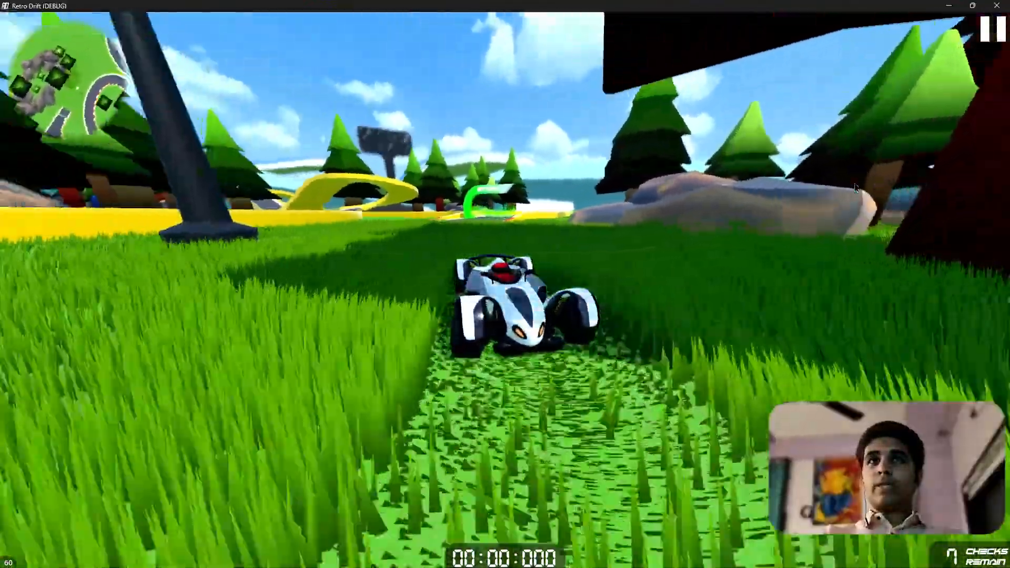
{"action": "key", "text": "w"}
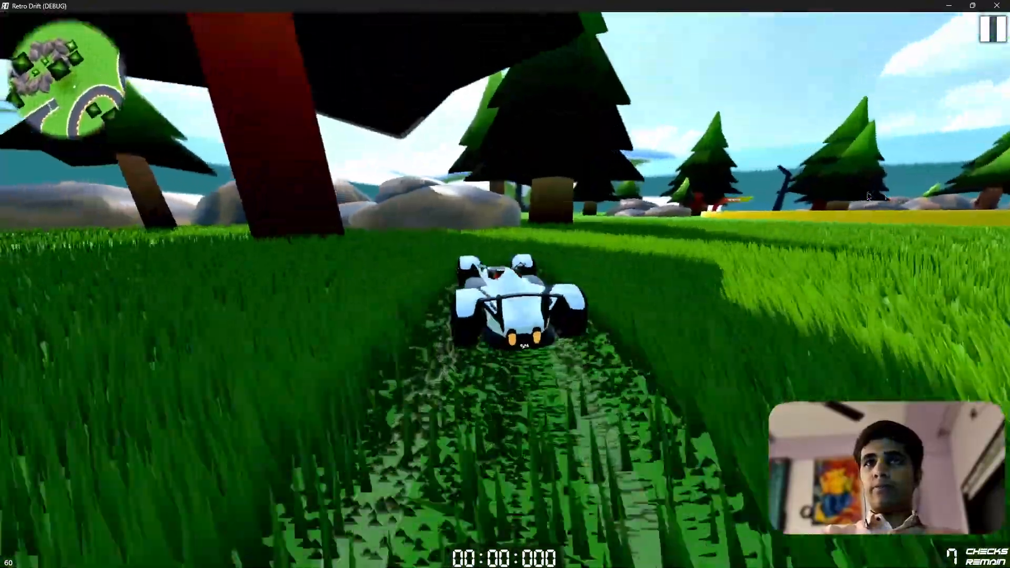
{"action": "key", "text": "d"}
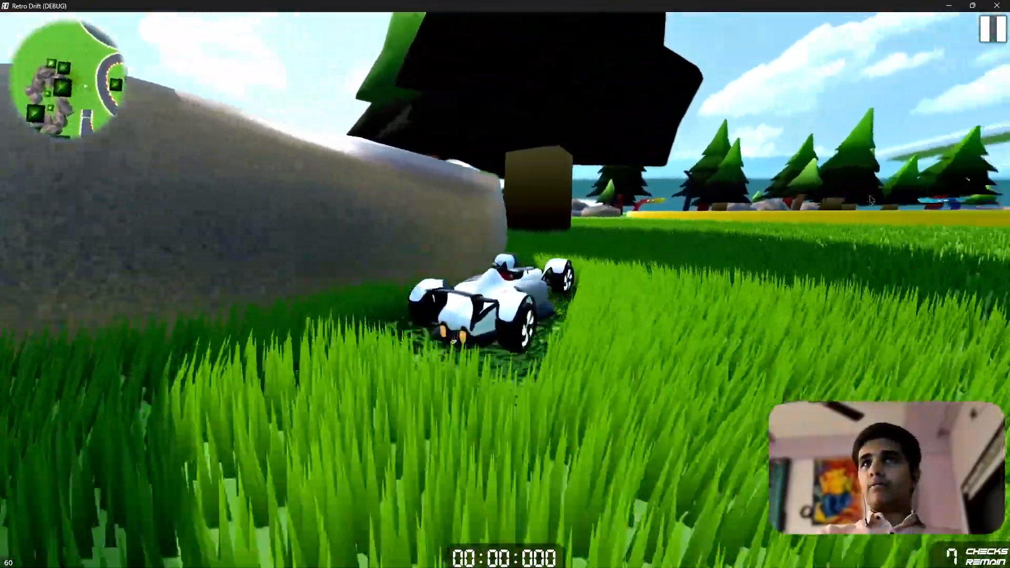
{"action": "key", "text": "a"}
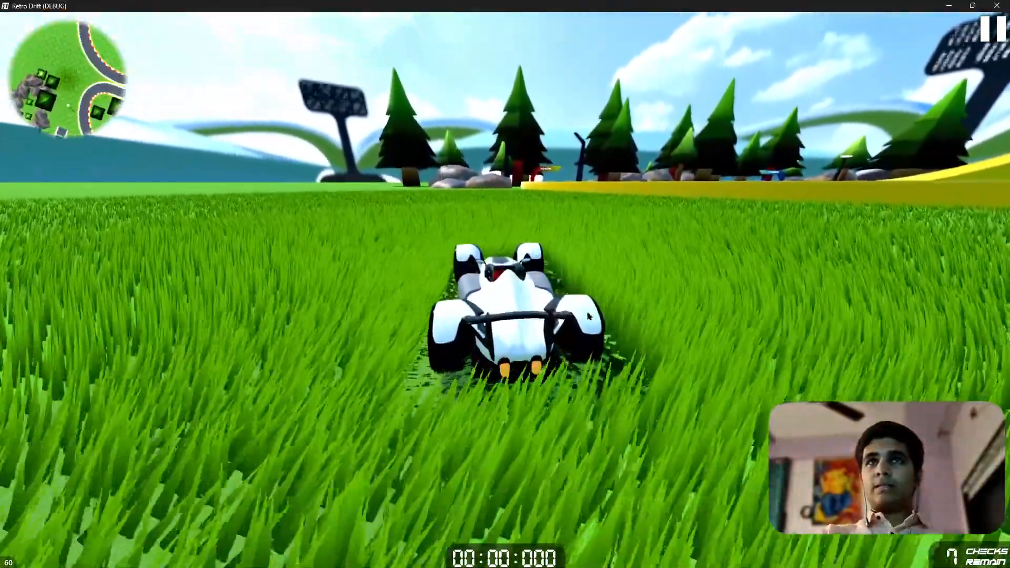
{"action": "left_click", "coordinate": [997, 5]}
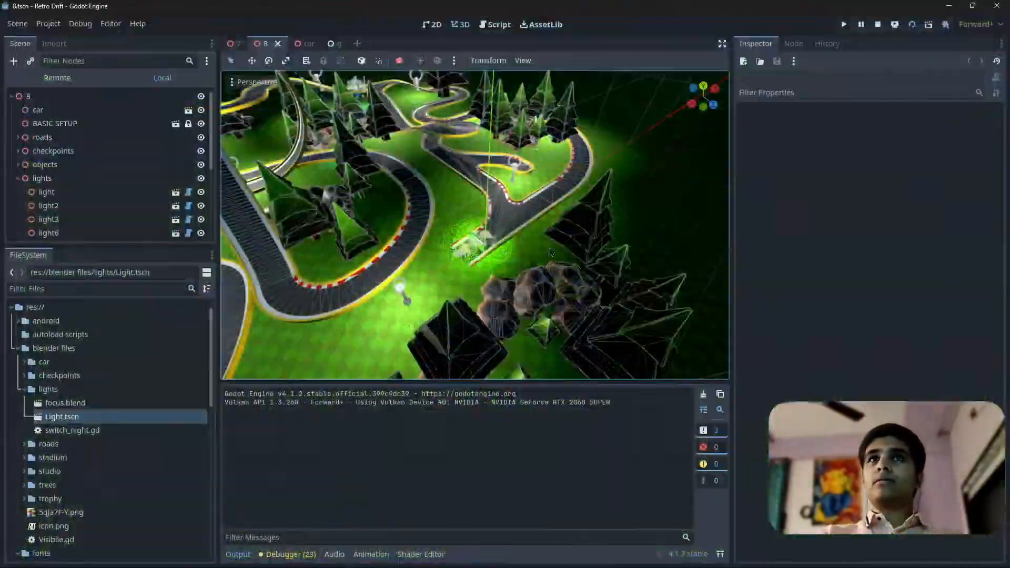
{"action": "key", "text": "ctrl+s"}
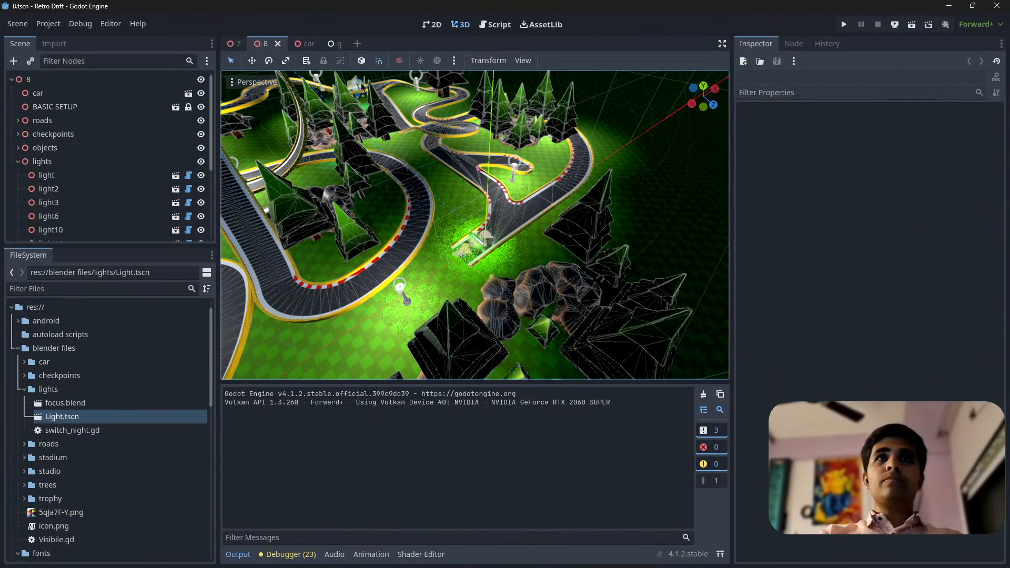
Open scene g and examine its grass field and the particle settings of the grass node
{"action": "left_click", "coordinate": [332, 44]}
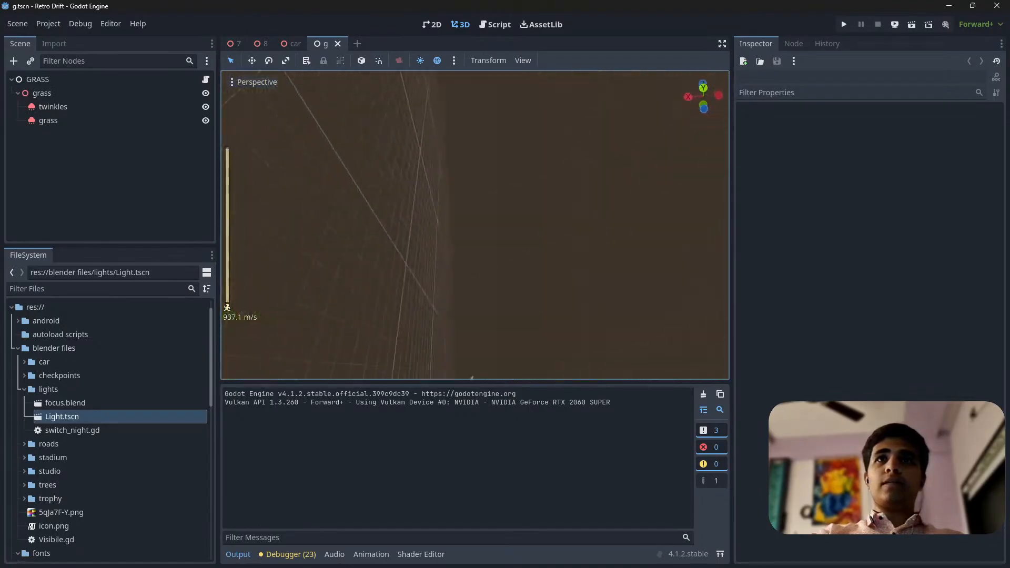
{"action": "right_click_drag", "start_coordinate": [475, 225], "coordinate": [444, 142]}
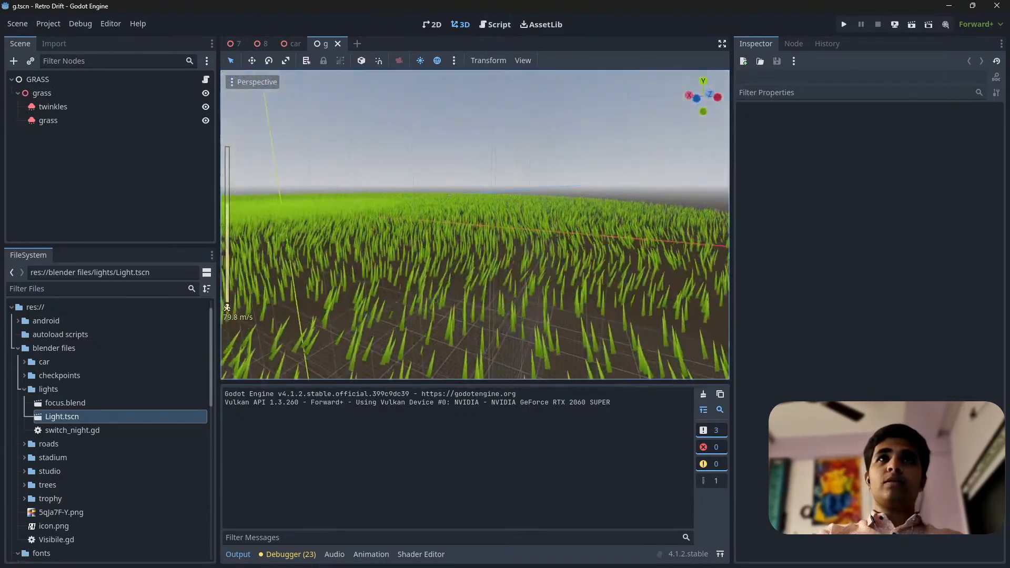
{"action": "key", "text": "s"}
{"action": "right_click_drag", "start_coordinate": [475, 225], "coordinate": [432, 318]}
{"action": "key", "text": "s"}
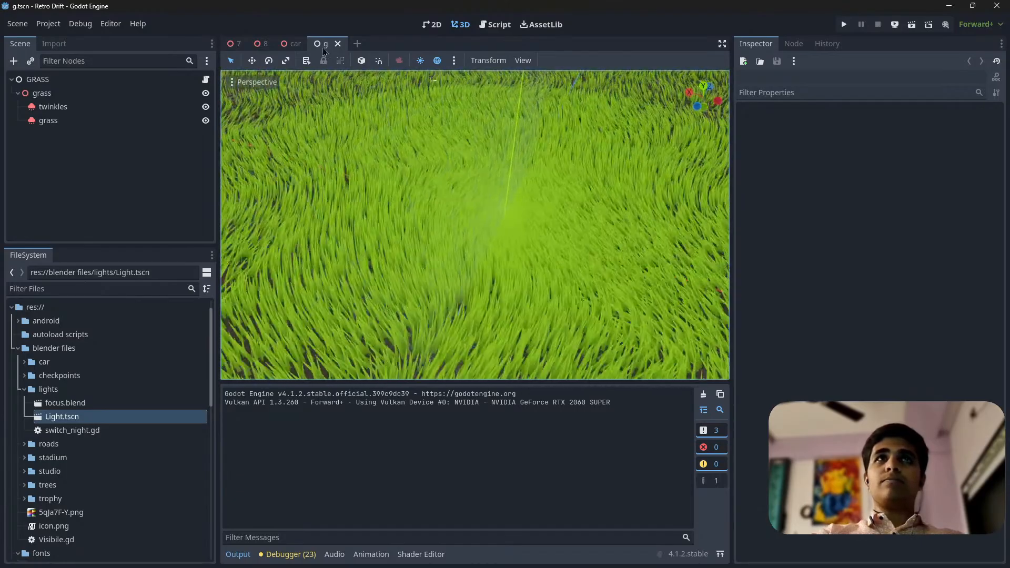
{"action": "left_click", "coordinate": [53, 121]}
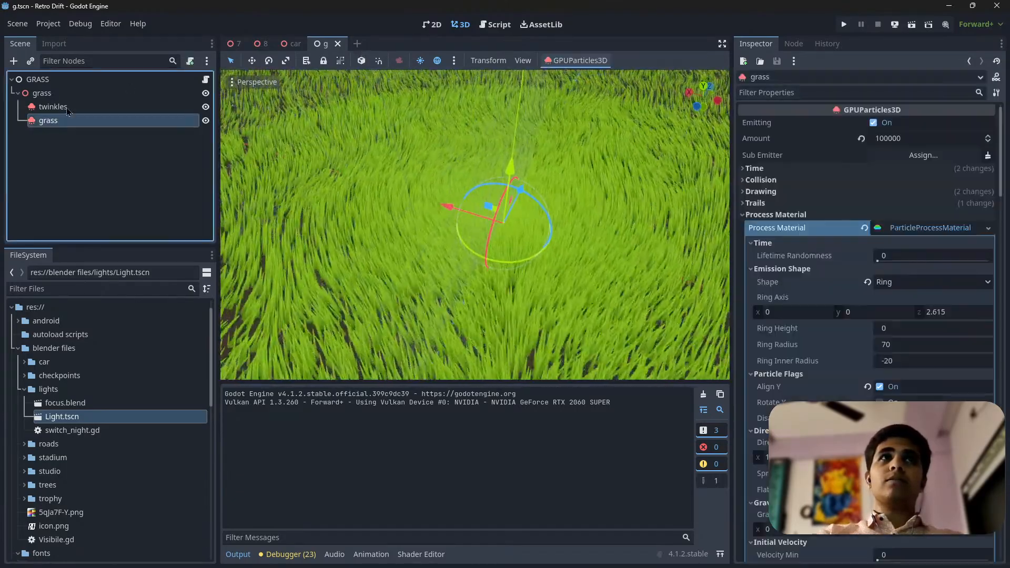
Create a new scene with a GPUParticles3D node as its root
{"action": "left_click", "coordinate": [357, 44]}
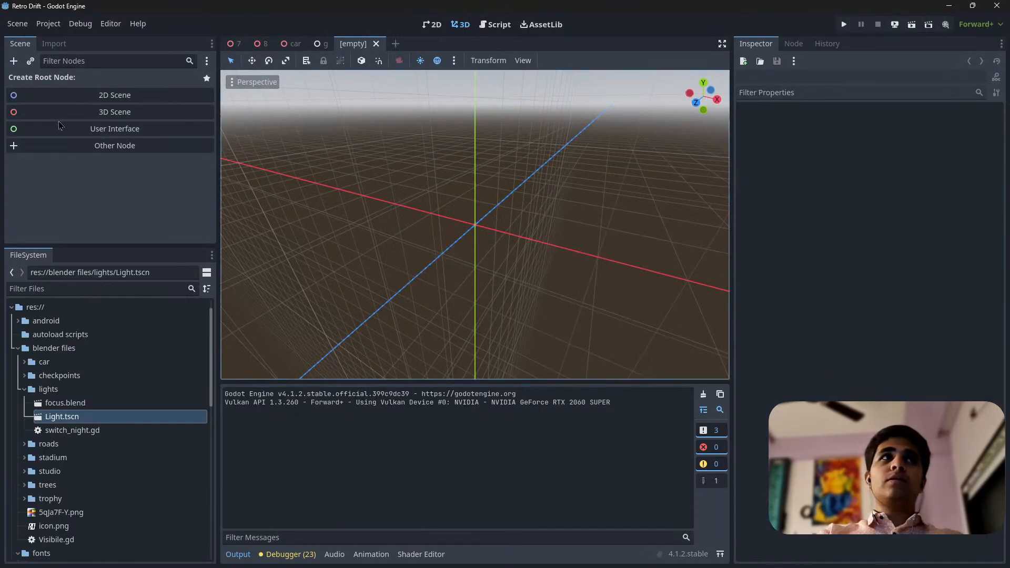
{"action": "left_click", "coordinate": [97, 146]}
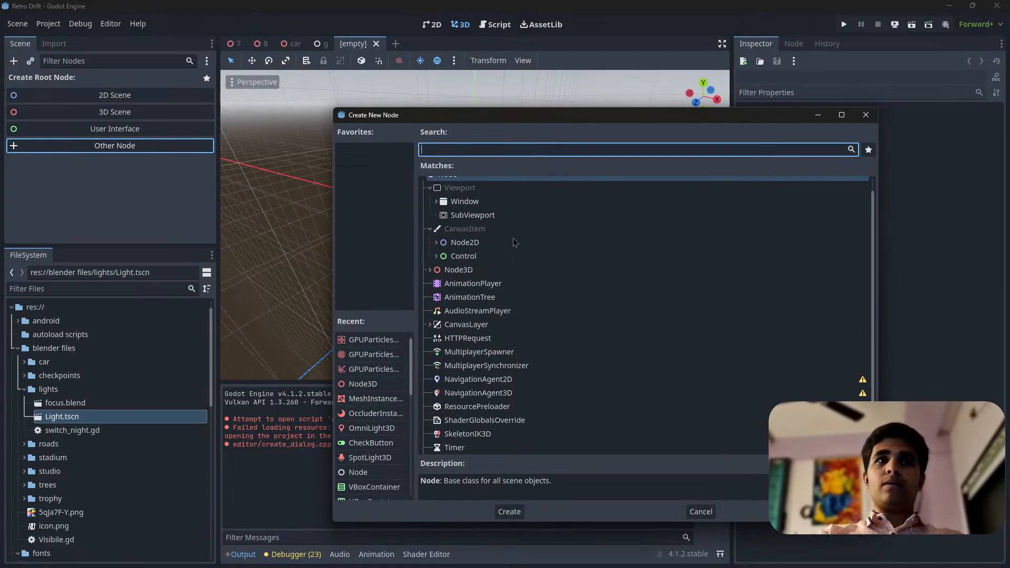
{"action": "scroll", "coordinate": [361, 397], "scroll_direction": "down", "scroll_amount": 5}
{"action": "scroll", "coordinate": [489, 253], "scroll_direction": "up", "scroll_amount": 1}
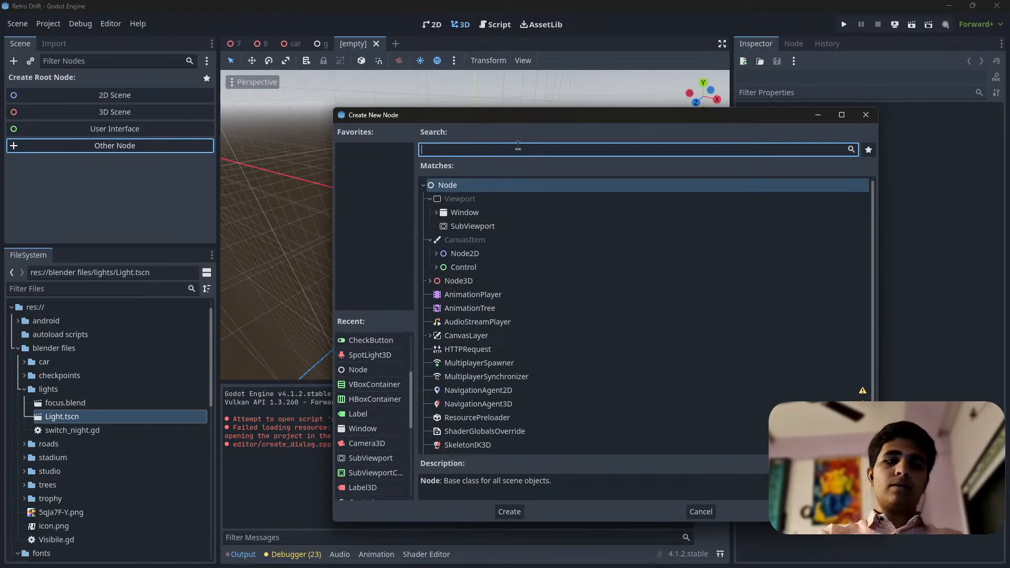
{"action": "type", "text": "gpu"}
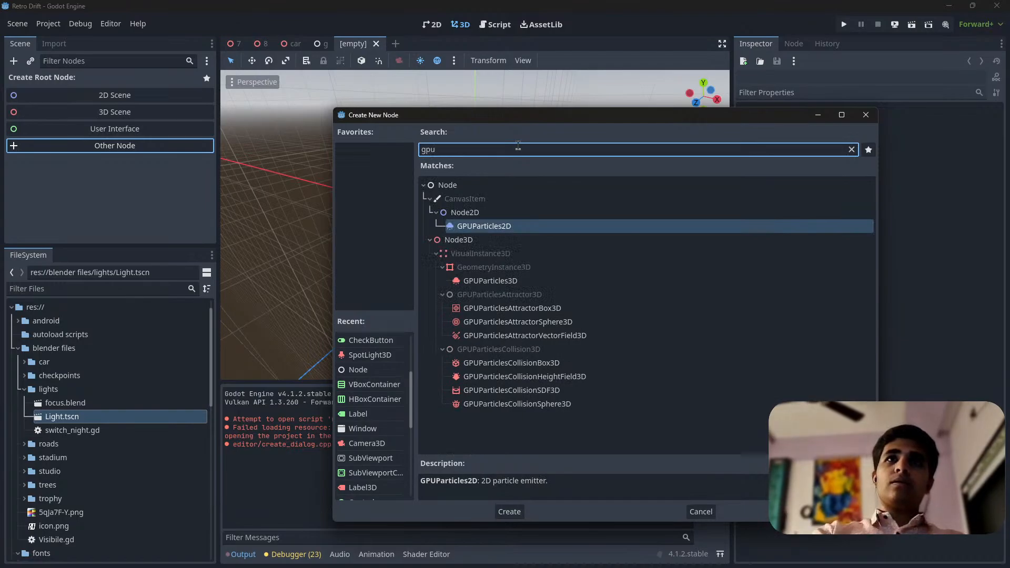
{"action": "double_click", "coordinate": [510, 283]}
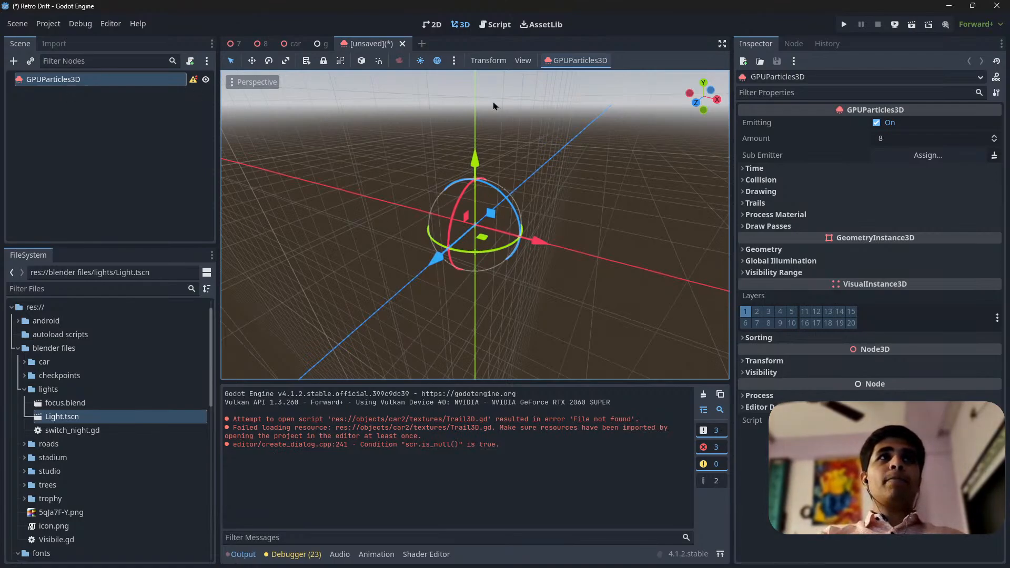
Close the scenes 7, 8, car and g, keeping only the new unsaved scene open
{"action": "left_click", "coordinate": [246, 45]}
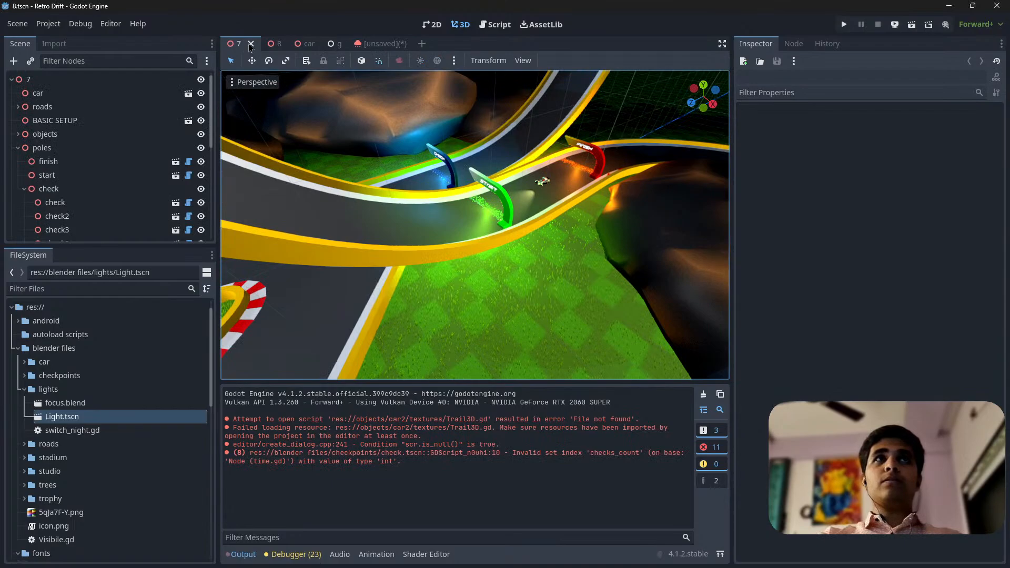
{"action": "left_click", "coordinate": [250, 44]}
{"action": "left_click", "coordinate": [251, 44]}
{"action": "left_click", "coordinate": [251, 45]}
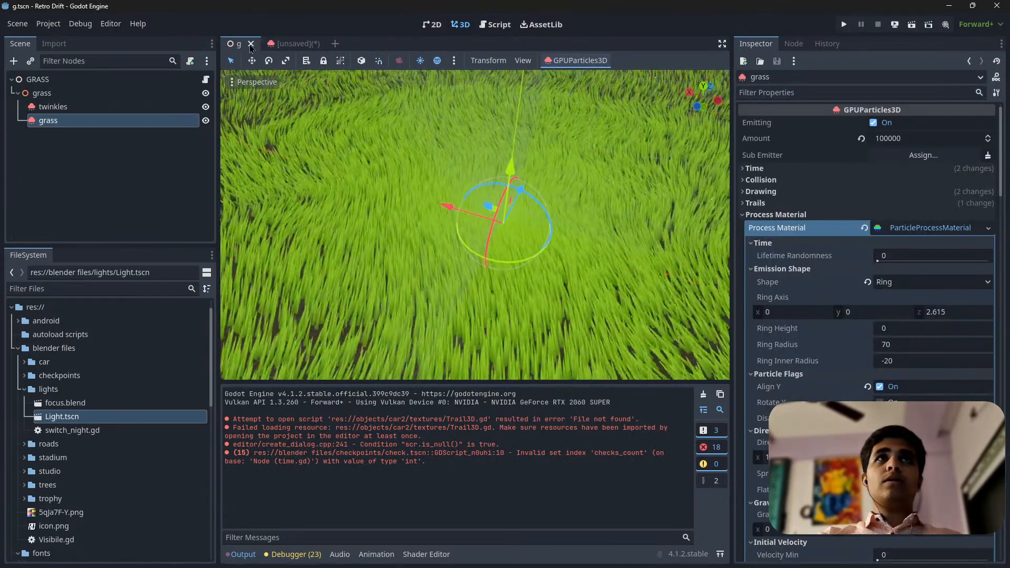
{"action": "left_click", "coordinate": [251, 44]}
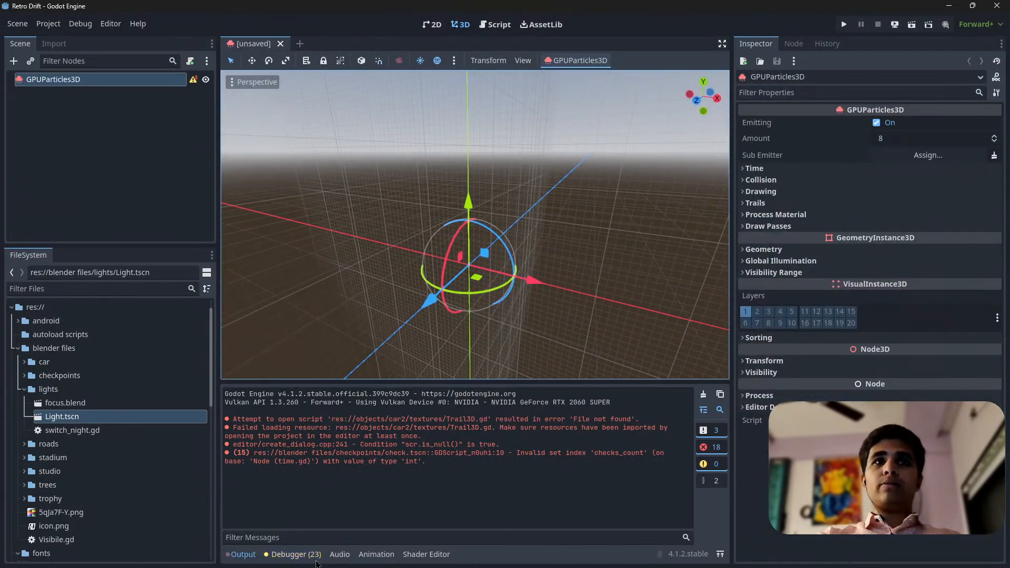
Clear the output log and collapse its area to enlarge the 3D viewport
{"action": "left_click", "coordinate": [705, 396]}
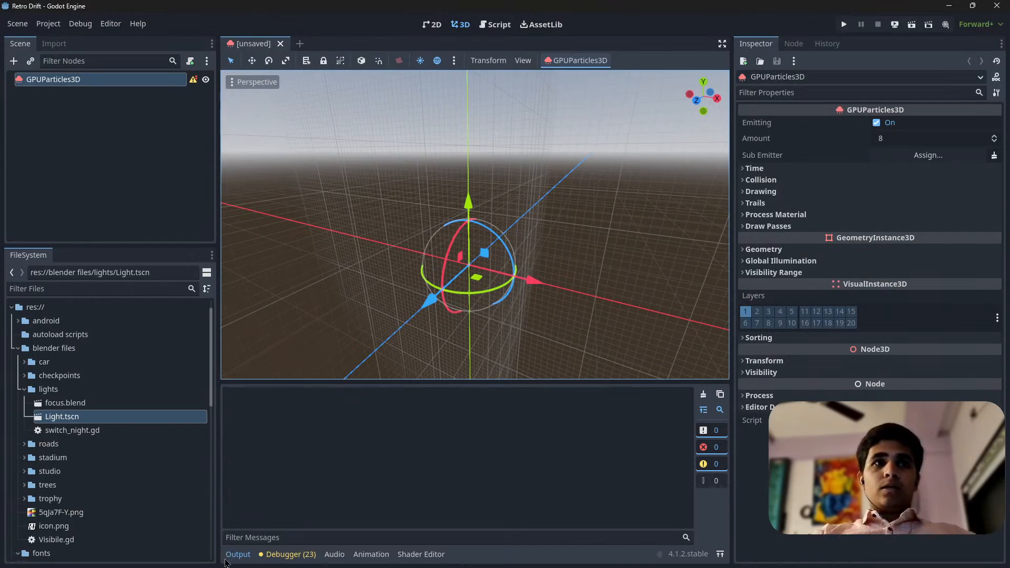
{"action": "left_click", "coordinate": [240, 560]}
{"action": "right_click_drag", "start_coordinate": [503, 375], "coordinate": [475, 424]}
{"action": "scroll", "coordinate": [503, 375], "scroll_direction": "up", "scroll_amount": 3}
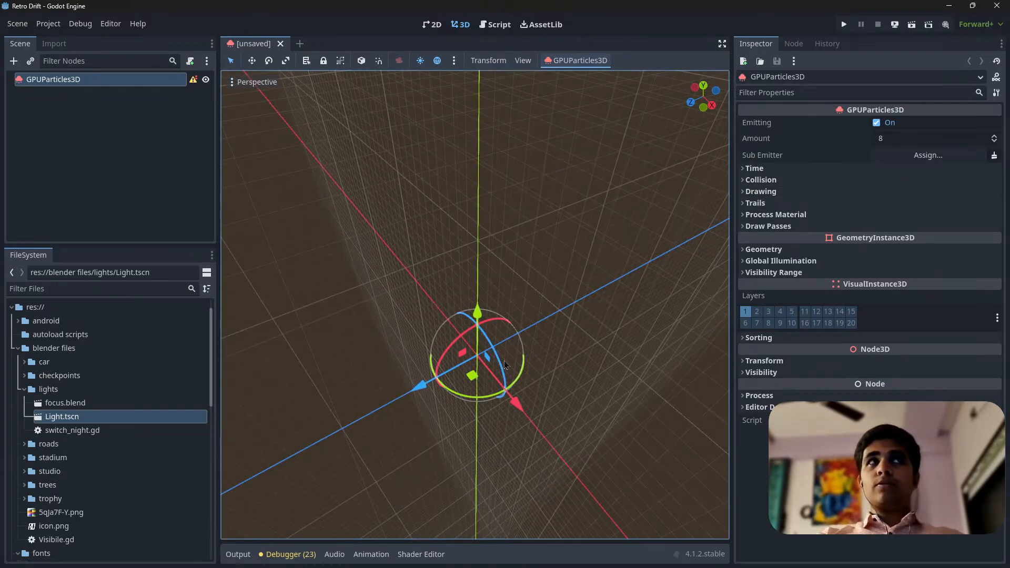
{"action": "right_click_drag", "start_coordinate": [504, 364], "coordinate": [518, 387]}
Expand and examine the particle node's Time, Collision, Drawing, Trails, Process Material and Draw Passes settings
{"action": "left_click", "coordinate": [785, 169]}
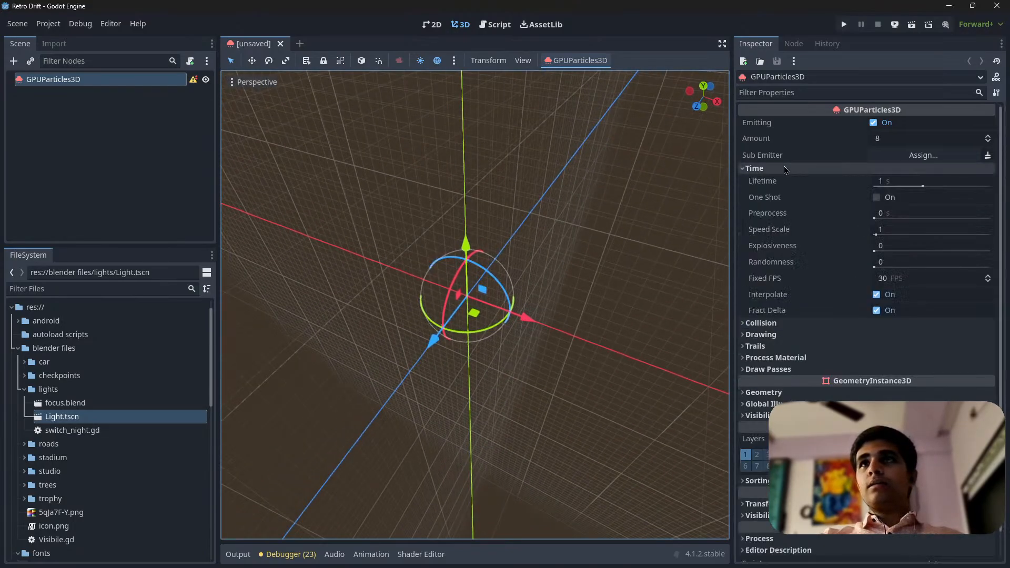
{"action": "left_click", "coordinate": [785, 169]}
{"action": "left_click", "coordinate": [795, 216]}
{"action": "left_click", "coordinate": [784, 180]}
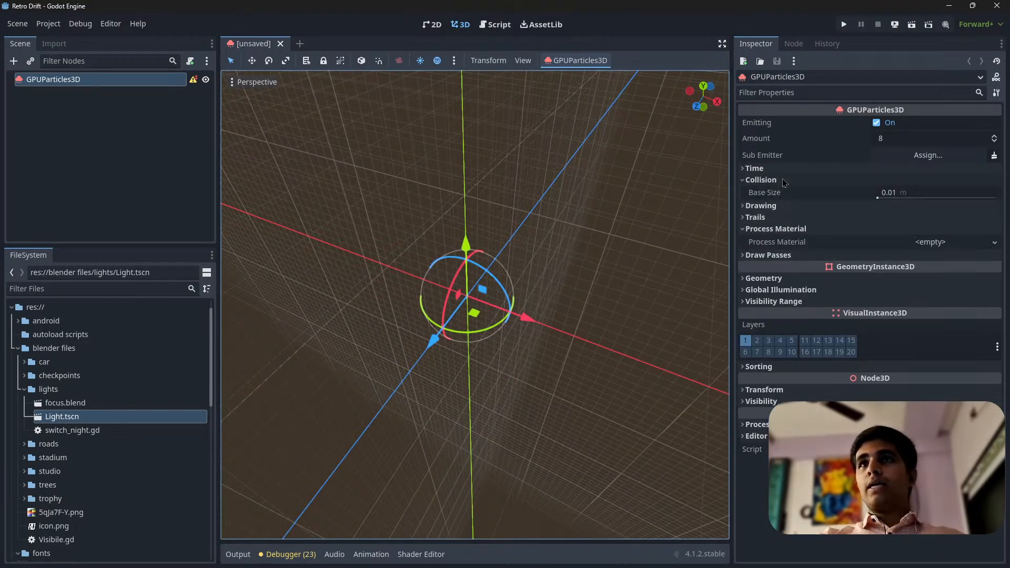
{"action": "left_click", "coordinate": [785, 169]}
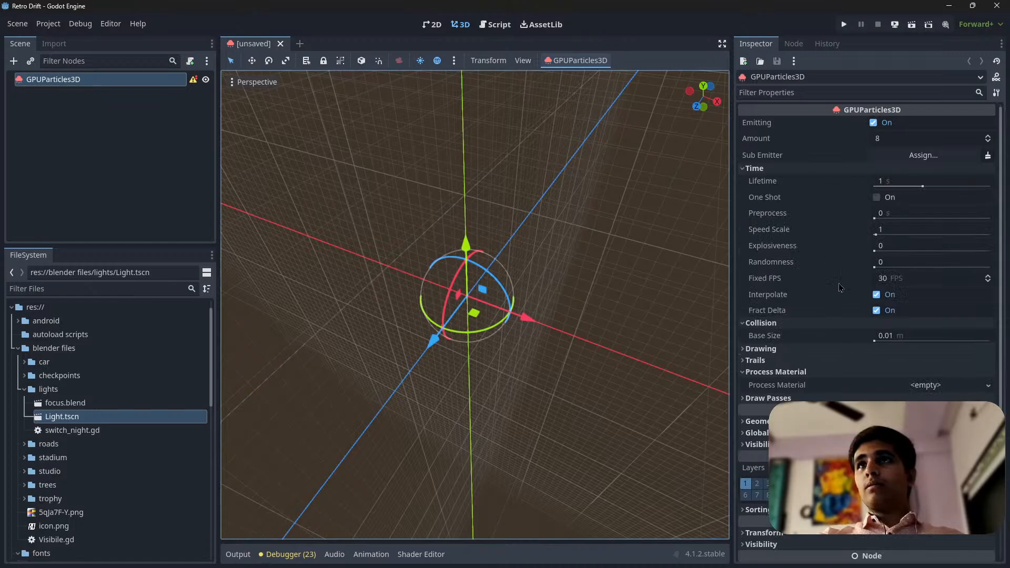
{"action": "left_click", "coordinate": [773, 349]}
{"action": "scroll", "coordinate": [837, 352], "scroll_direction": "down", "scroll_amount": 3}
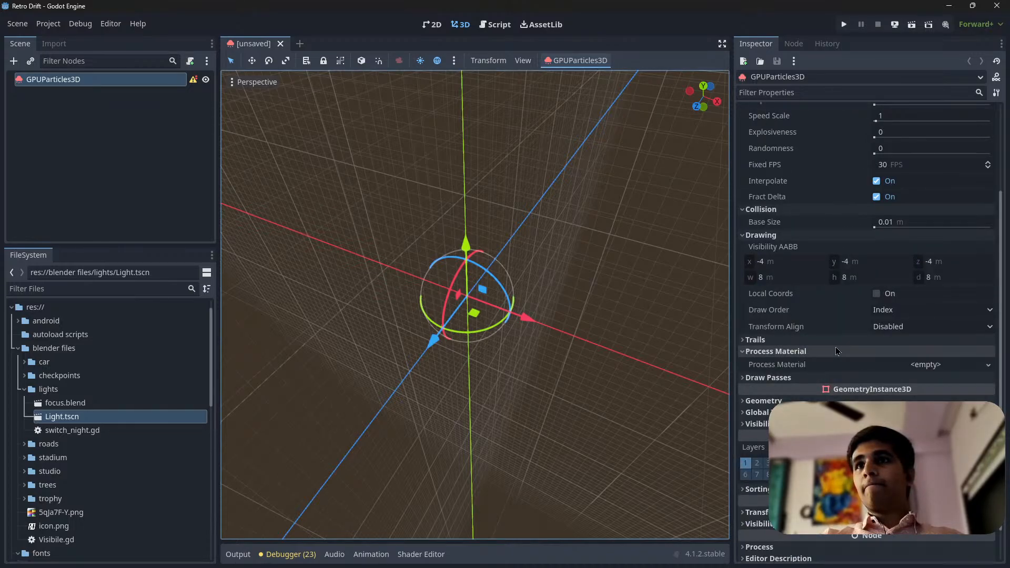
{"action": "left_click", "coordinate": [788, 339]}
{"action": "left_click", "coordinate": [789, 408]}
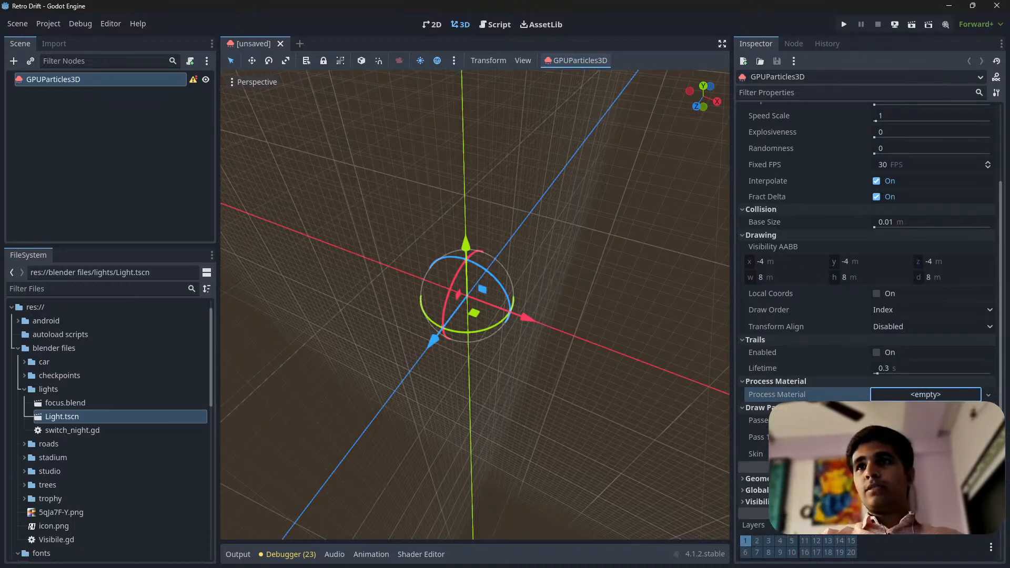
Assign a new ParticleProcessMaterial as the particle node's process material and open its properties
{"action": "left_click", "coordinate": [926, 413]}
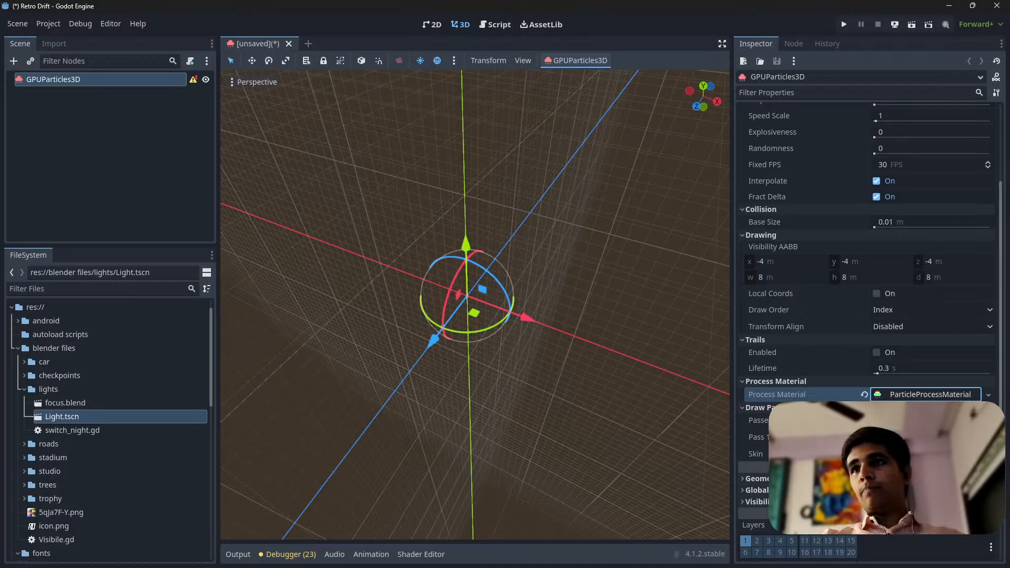
{"action": "scroll", "coordinate": [878, 359], "scroll_direction": "down", "scroll_amount": 3}
{"action": "left_click", "coordinate": [928, 281]}
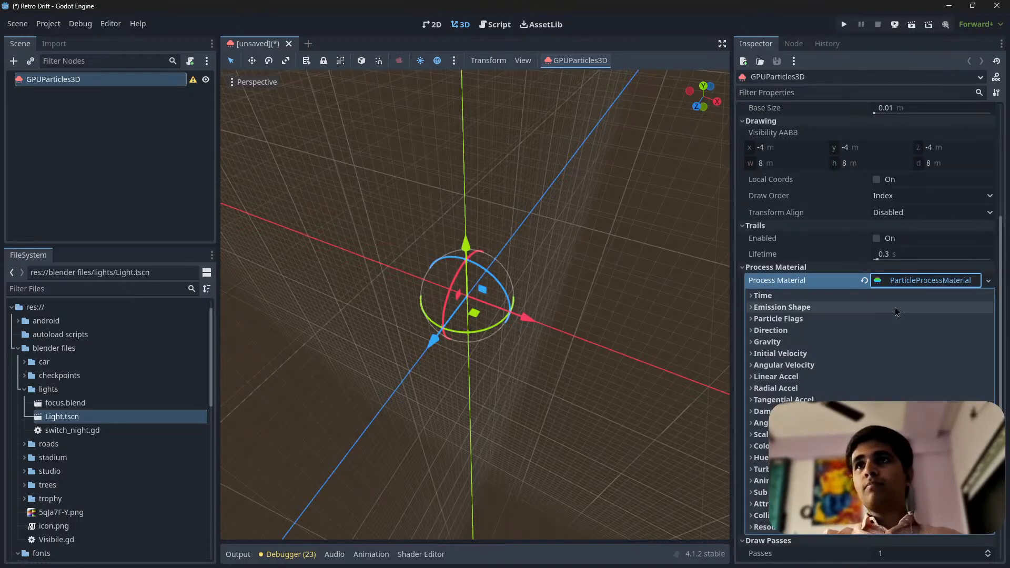
Examine the process material's time, emission shape, particle flags, direction, gravity and velocity settings, and collapse the material again
{"action": "left_click", "coordinate": [794, 310]}
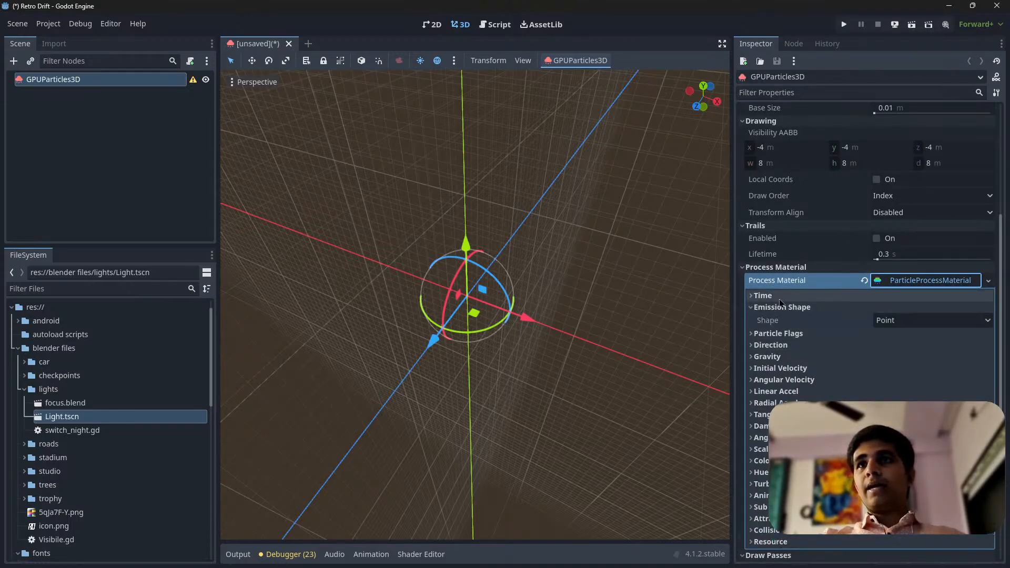
{"action": "left_click", "coordinate": [792, 295]}
{"action": "left_click", "coordinate": [813, 348]}
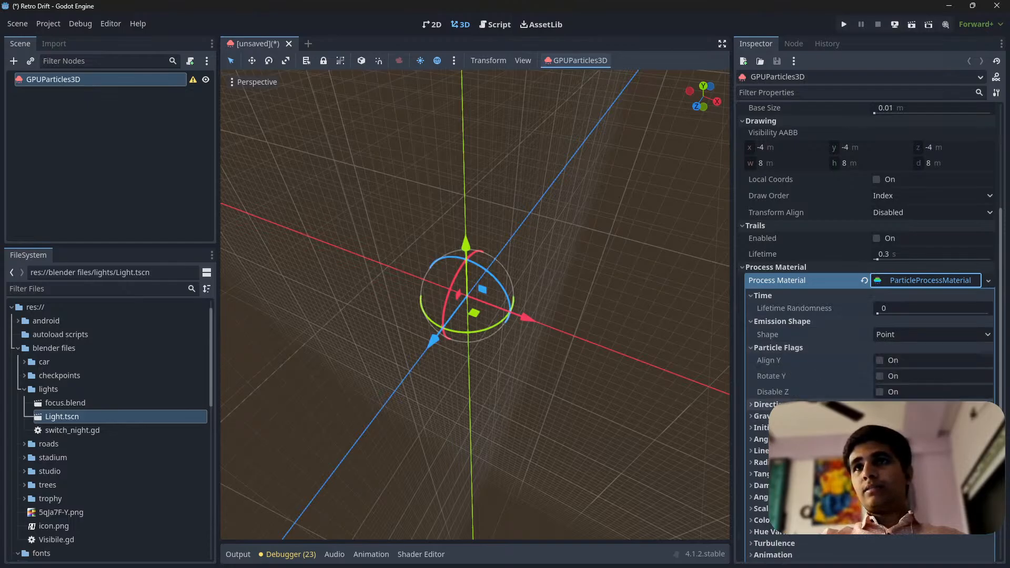
{"action": "left_click", "coordinate": [768, 404]}
{"action": "scroll", "coordinate": [770, 375], "scroll_direction": "down", "scroll_amount": 3}
{"action": "left_click", "coordinate": [767, 363]}
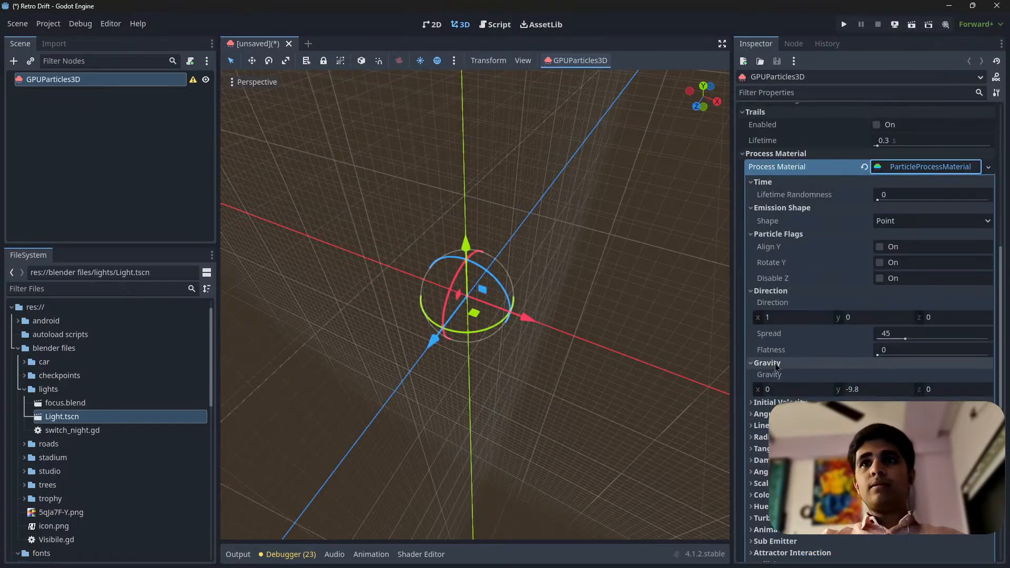
{"action": "left_click", "coordinate": [777, 402]}
{"action": "left_click", "coordinate": [760, 445]}
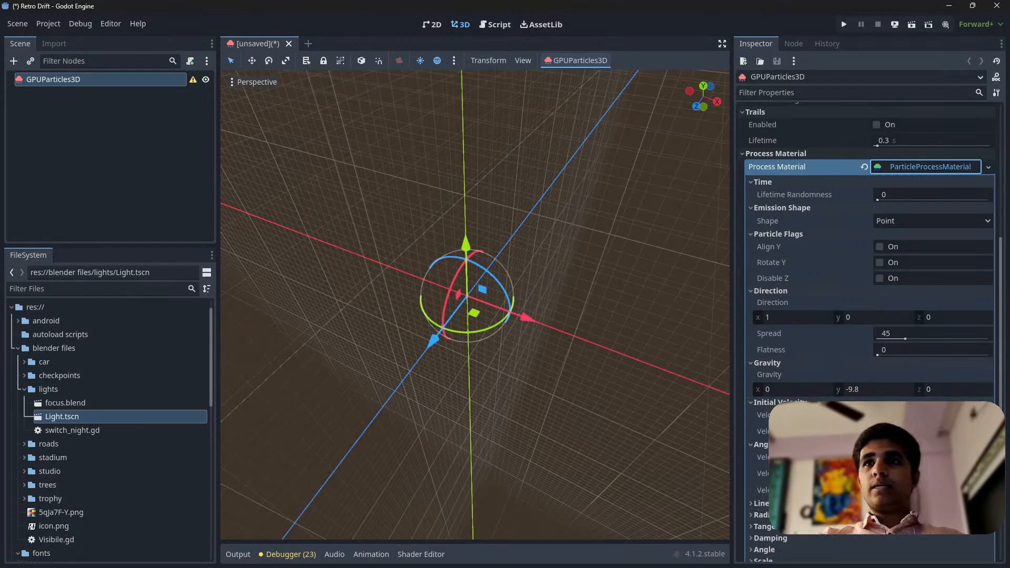
{"action": "scroll", "coordinate": [874, 257], "scroll_direction": "up", "scroll_amount": 4}
{"action": "left_click", "coordinate": [915, 337]}
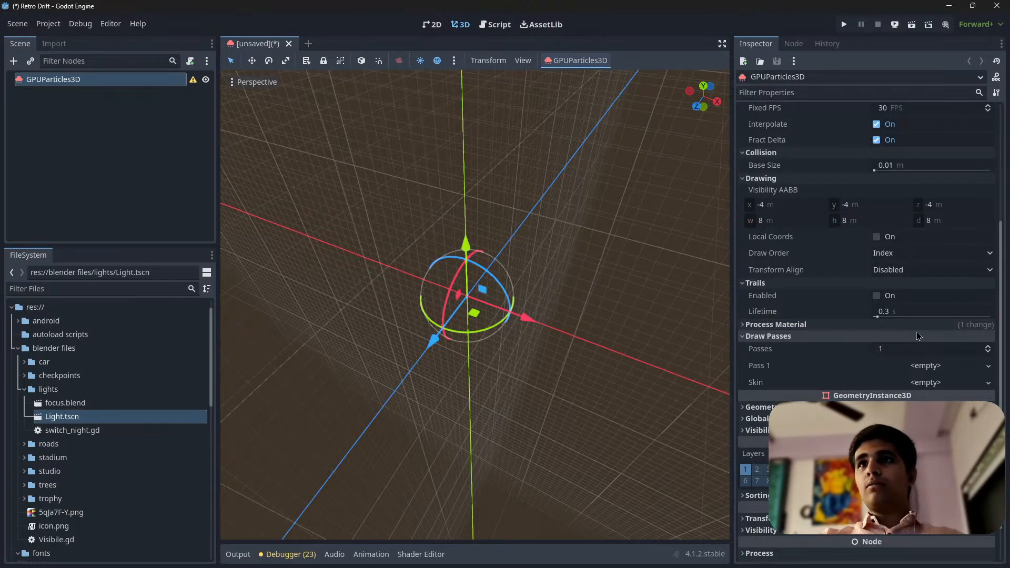
{"action": "left_click", "coordinate": [916, 329]}
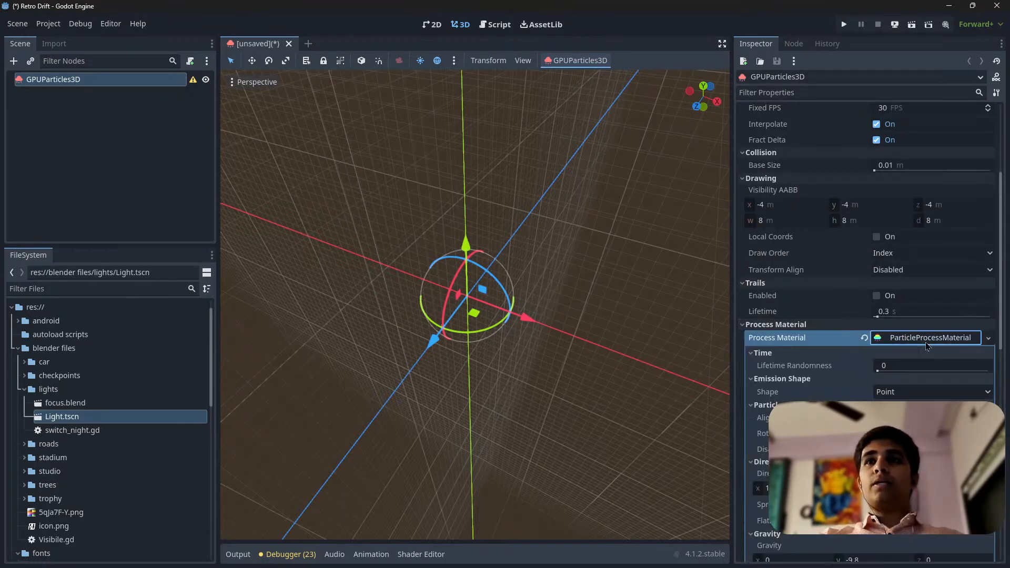
{"action": "left_click", "coordinate": [925, 342]}
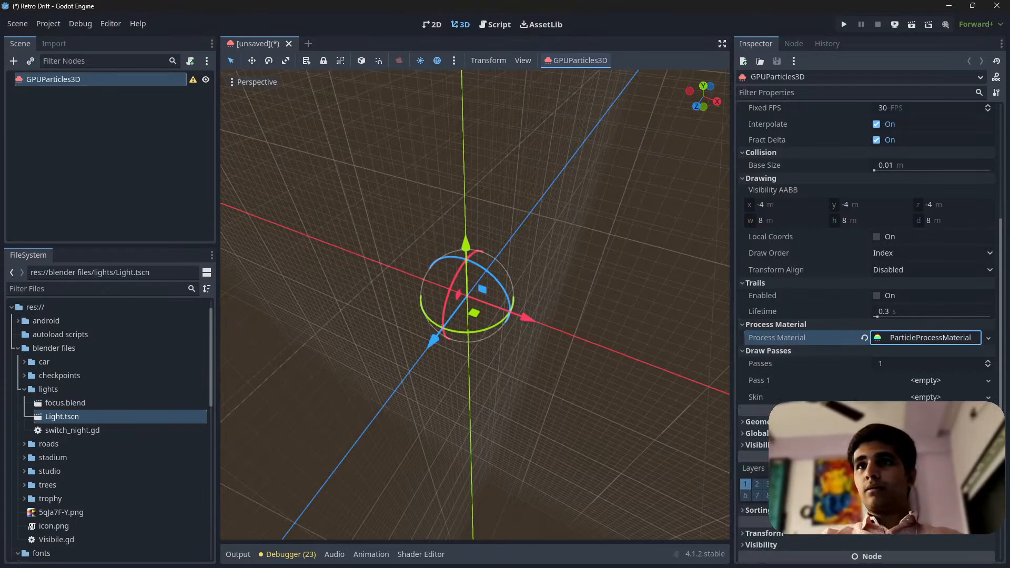
Expand the particle node's Geometry settings and look at the mesh options for draw pass 1
{"action": "left_click", "coordinate": [756, 421]}
{"action": "scroll", "coordinate": [877, 396], "scroll_direction": "down", "scroll_amount": 1}
{"action": "left_click", "coordinate": [935, 377]}
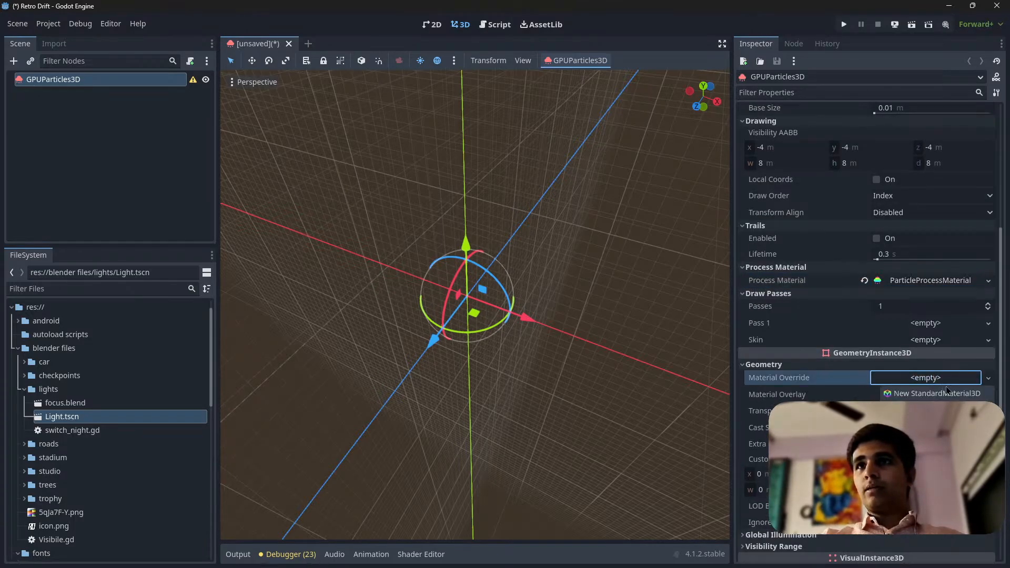
{"action": "left_click", "coordinate": [924, 329]}
{"action": "left_click", "coordinate": [883, 336]}
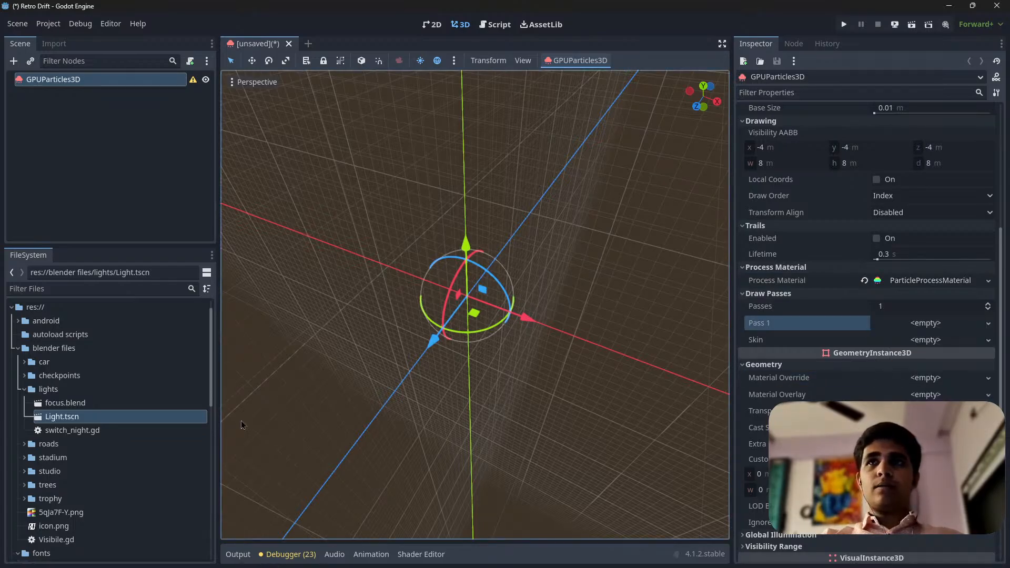
Locate the triangle.obj mesh in the project's objects/GRASS folder
{"action": "scroll", "coordinate": [106, 402], "scroll_direction": "down", "scroll_amount": 10}
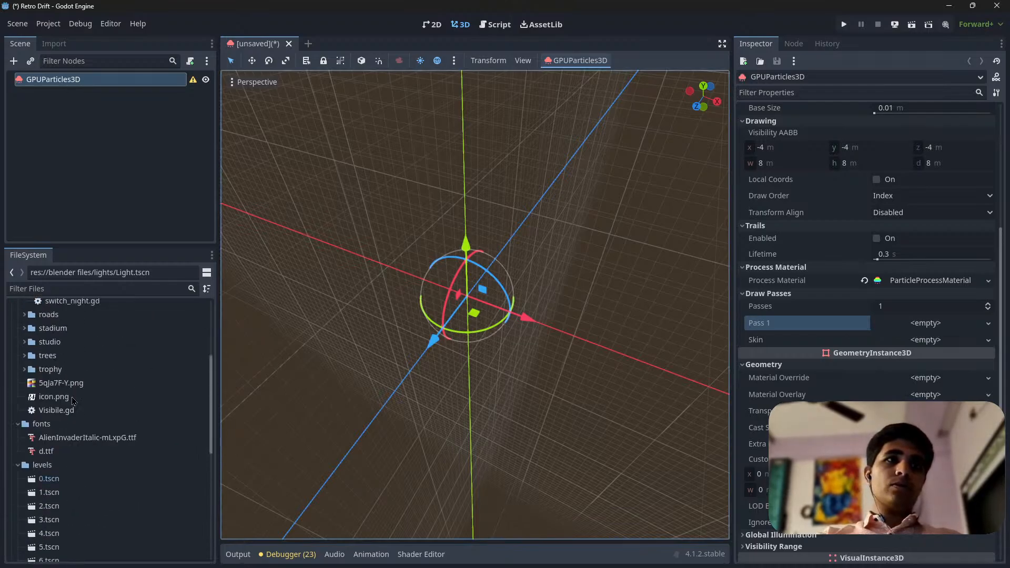
{"action": "scroll", "coordinate": [103, 469], "scroll_direction": "down", "scroll_amount": 3}
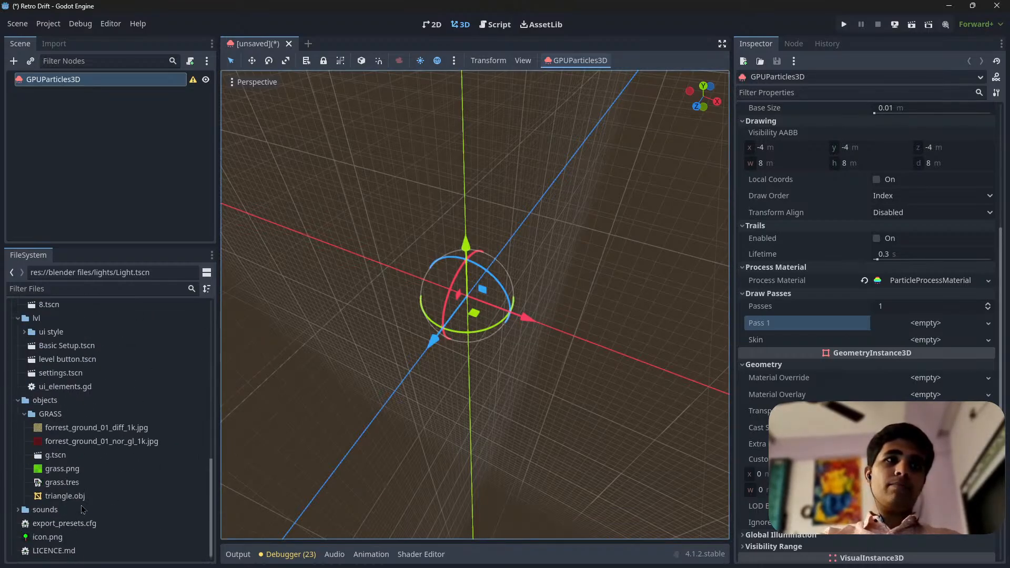
{"action": "left_click", "coordinate": [82, 503]}
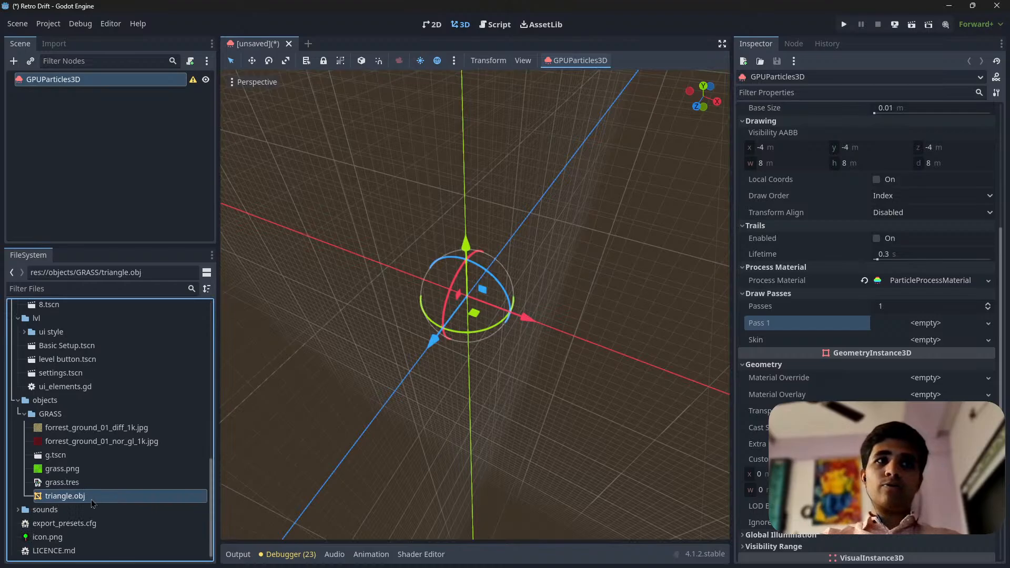
Minimize Godot, launch Blender 3.6 from the desktop and dismiss its splash screen
{"action": "left_click", "coordinate": [948, 7]}
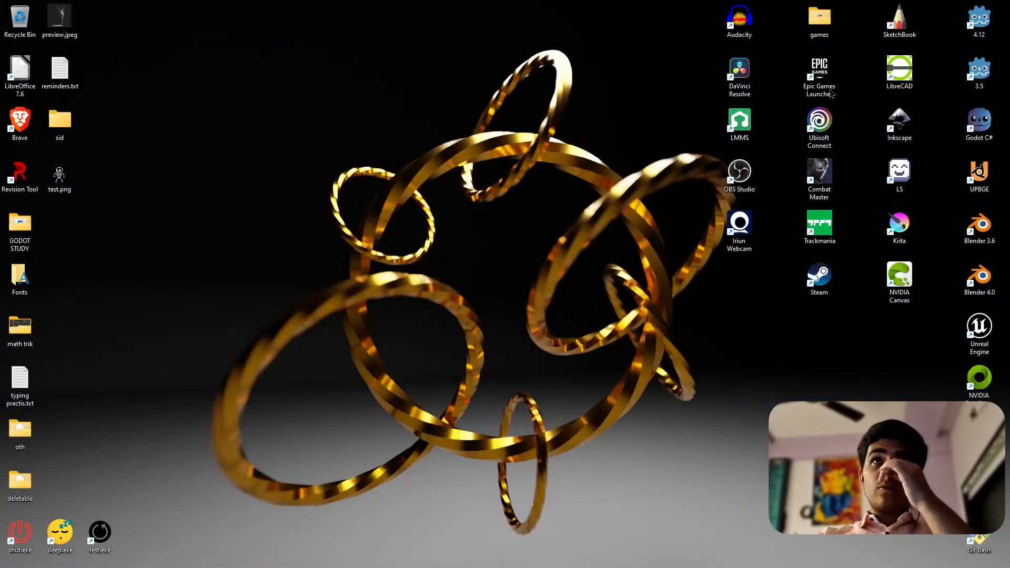
{"action": "double_click", "coordinate": [977, 227]}
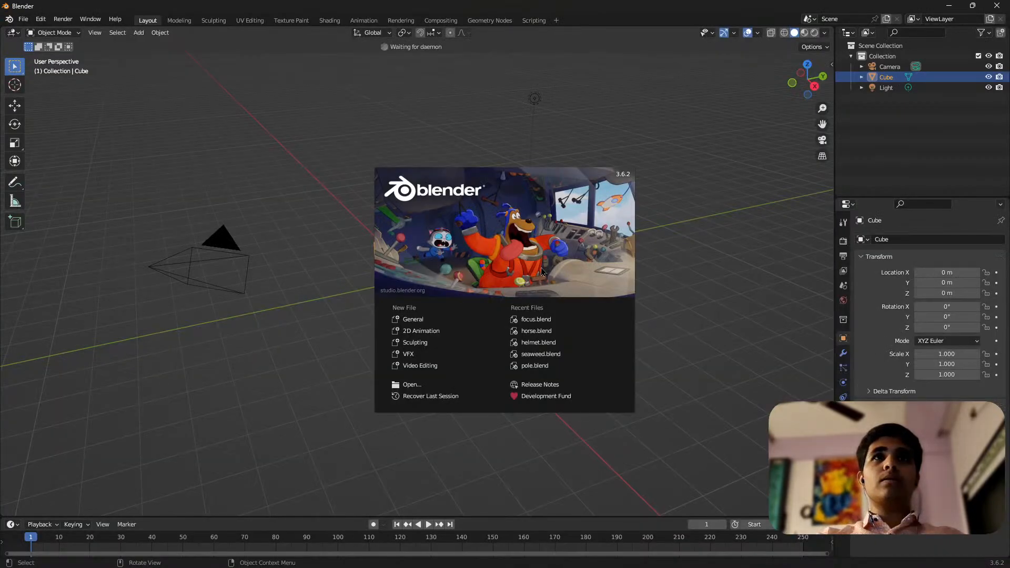
{"action": "left_click", "coordinate": [343, 290]}
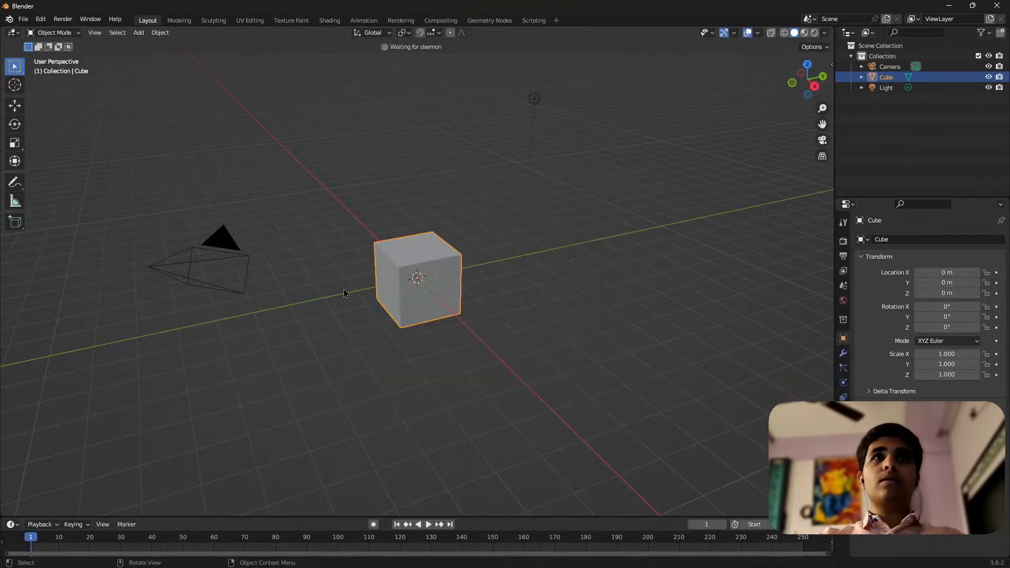
Delete the default camera, cube and light from the scene
{"action": "left_click_drag", "start_coordinate": [124, 162], "coordinate": [590, 357]}
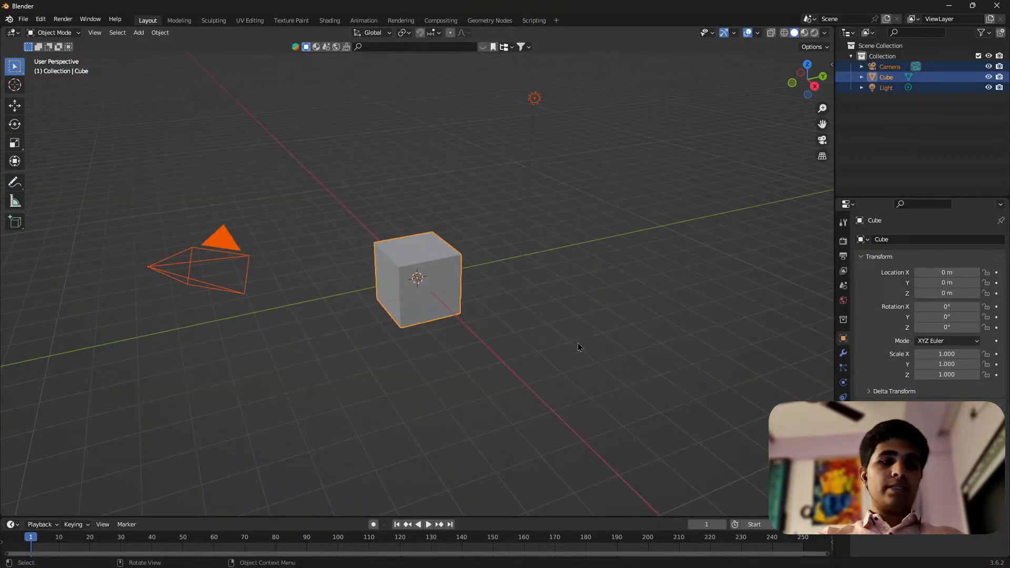
{"action": "key", "text": "x"}
{"action": "left_click", "coordinate": [578, 343]}
Add a cylinder mesh and reduce it to 3 vertices to form a triangular prism
{"action": "key", "text": "shift+a"}
{"action": "mouse_move", "coordinate": [412, 316]}
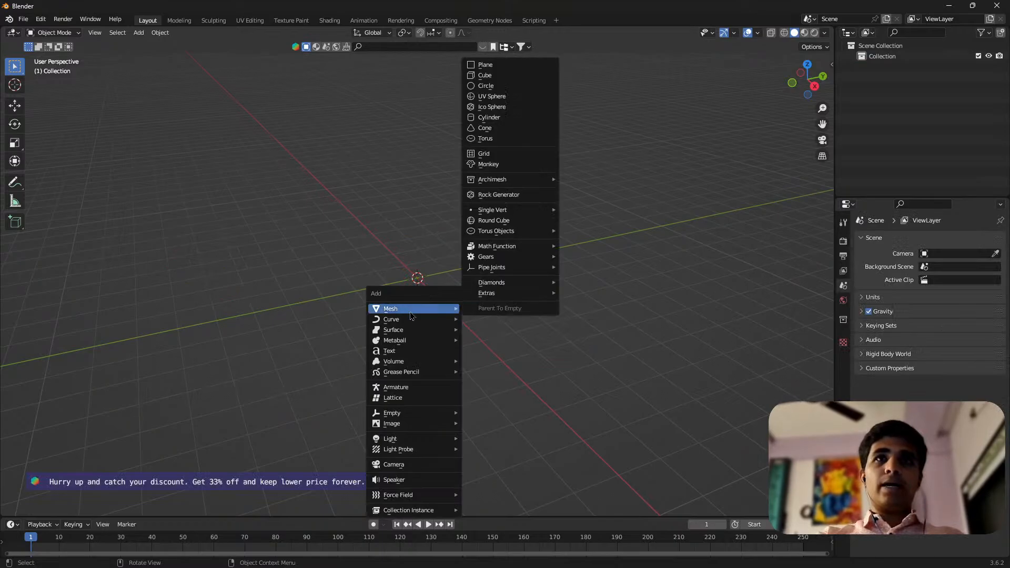
{"action": "left_click", "coordinate": [500, 122]}
{"action": "left_click", "coordinate": [85, 510]}
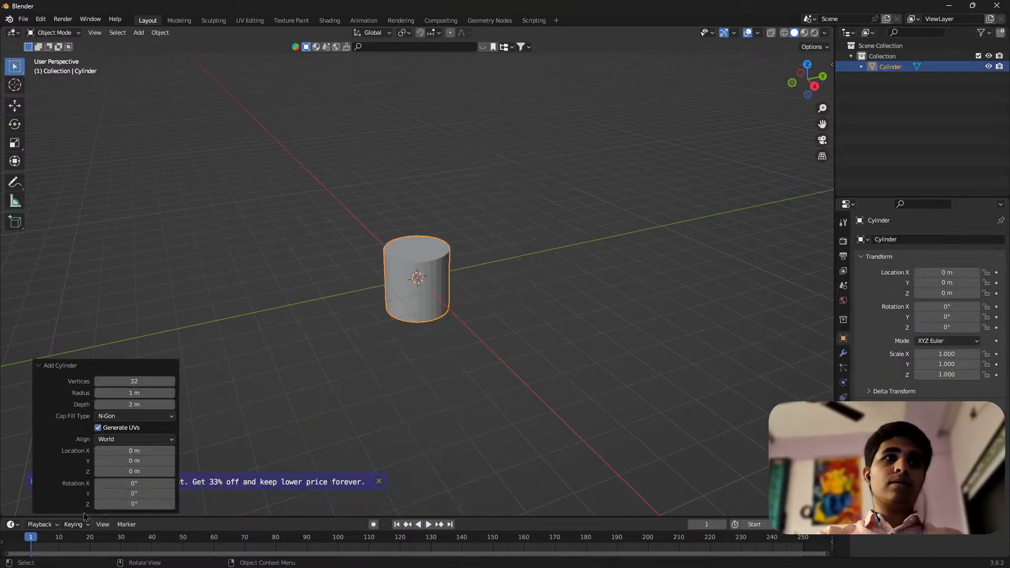
{"action": "left_click_drag", "start_coordinate": [137, 377], "coordinate": [386, 219]}
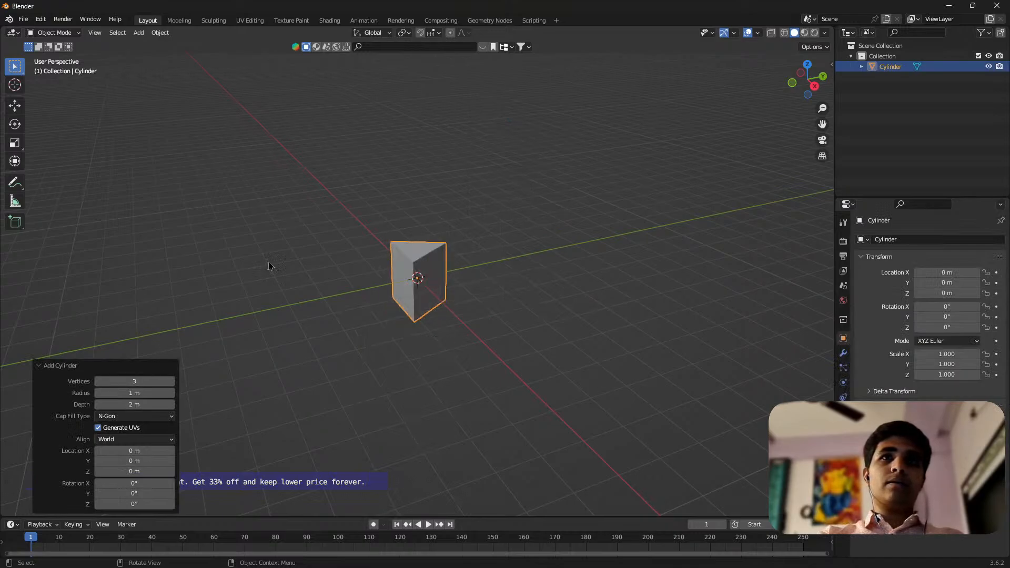
Enter Edit Mode and delete the prism's bottom vertices, leaving only the flat upper triangle
{"action": "left_click", "coordinate": [810, 65]}
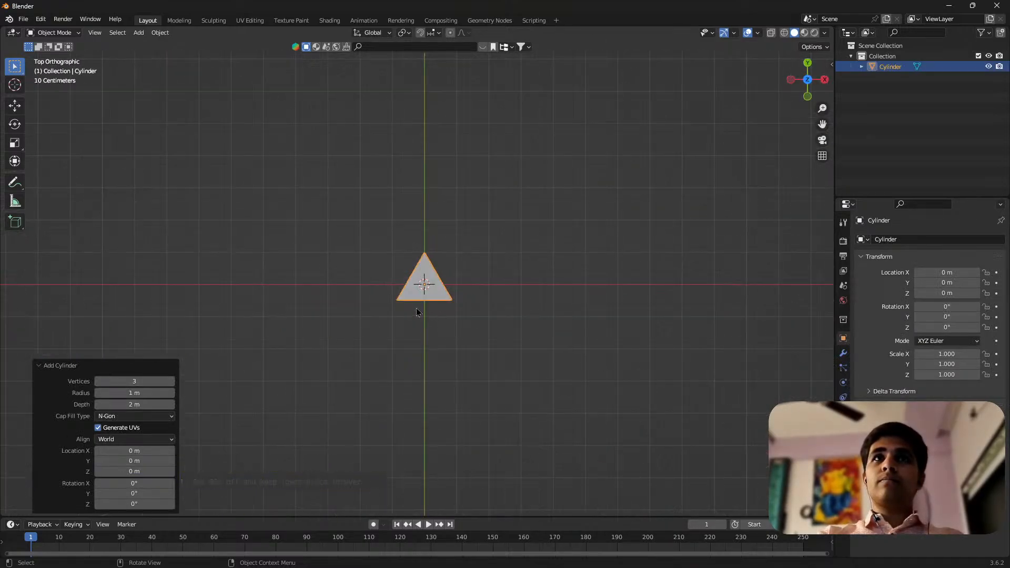
{"action": "scroll", "coordinate": [453, 268], "scroll_direction": "up", "scroll_amount": 6}
{"action": "scroll", "coordinate": [533, 356], "scroll_direction": "down", "scroll_amount": 3}
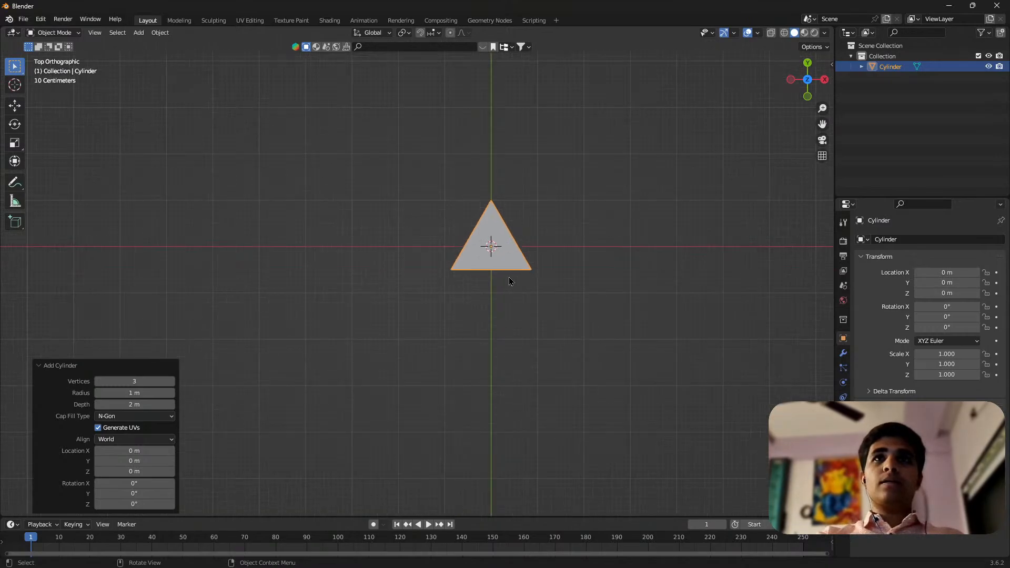
{"action": "middle_click_drag", "start_coordinate": [518, 279], "coordinate": [566, 273]}
{"action": "key", "text": "Tab"}
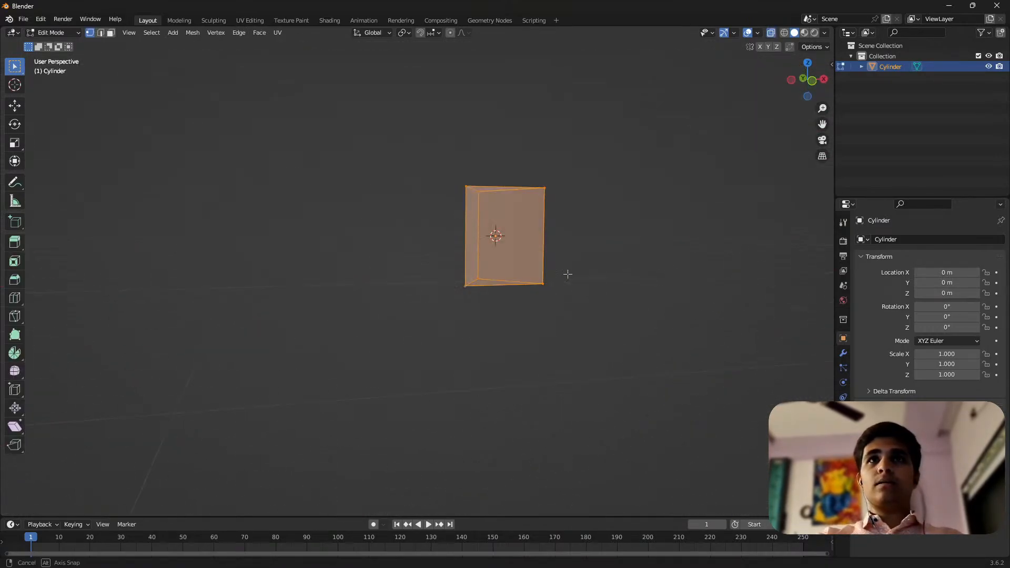
{"action": "left_click_drag", "start_coordinate": [636, 381], "coordinate": [379, 255]}
{"action": "key", "text": "x"}
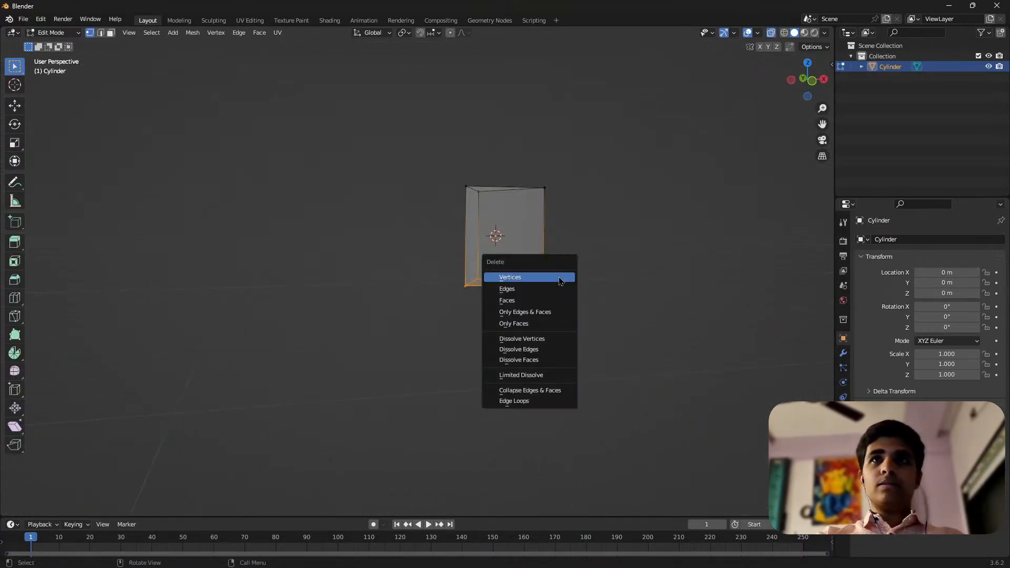
{"action": "left_click", "coordinate": [560, 281]}
Set the transform pivot point to the 3D Cursor while viewing the triangle in the left orthographic view
{"action": "left_click", "coordinate": [791, 80]}
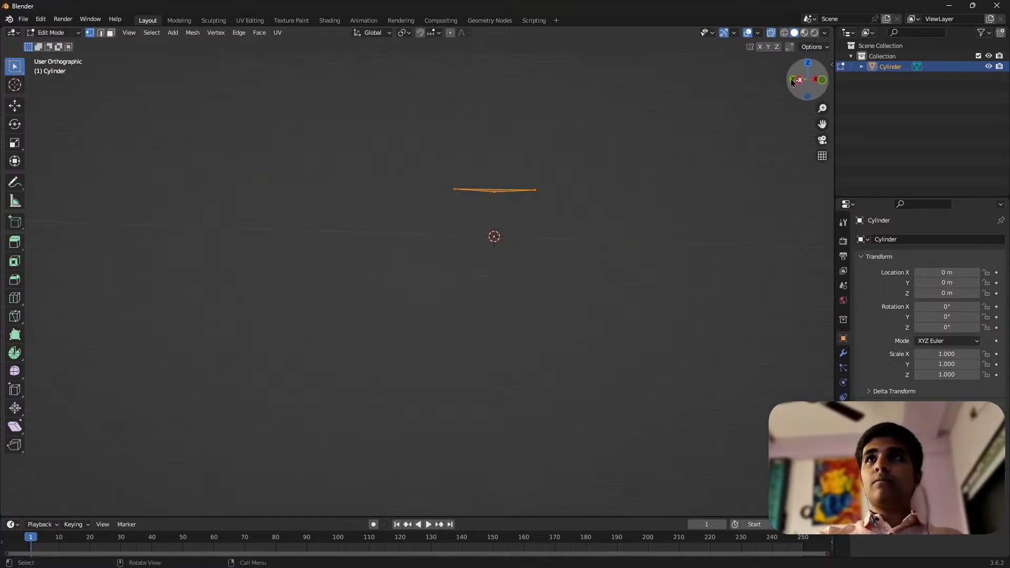
{"action": "scroll", "coordinate": [489, 183], "scroll_direction": "up", "scroll_amount": 4}
{"action": "left_click", "coordinate": [411, 33]}
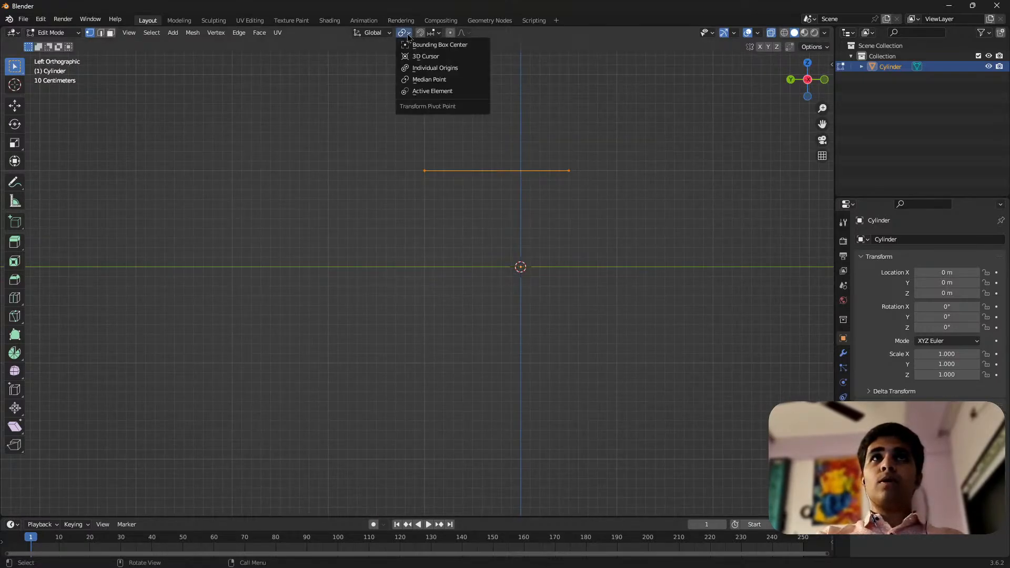
{"action": "left_click", "coordinate": [440, 57]}
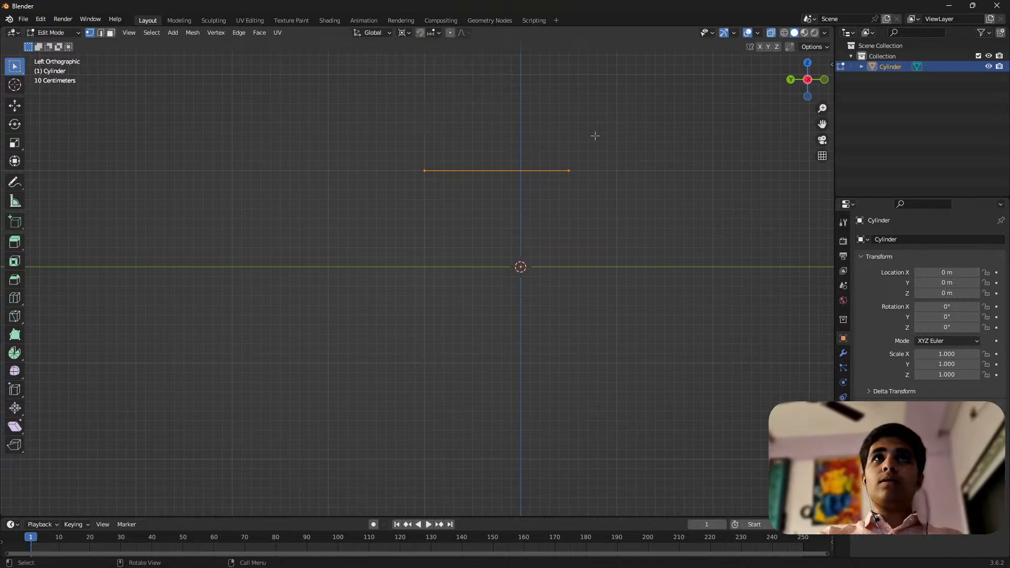
{"action": "middle_click_drag", "start_coordinate": [539, 169], "coordinate": [442, 259], "text": "shift"}
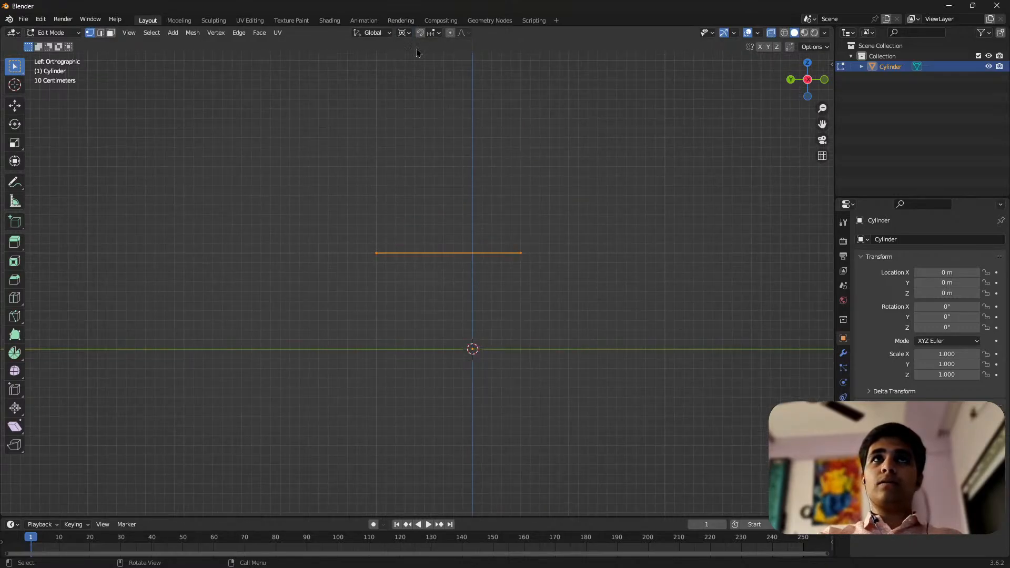
{"action": "left_click", "coordinate": [409, 35]}
{"action": "left_click", "coordinate": [441, 57]}
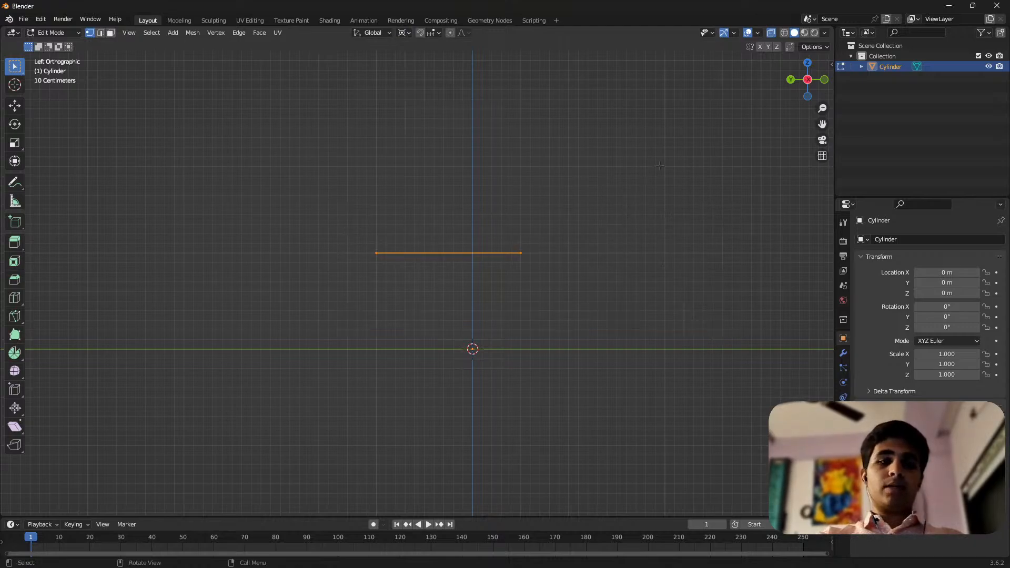
Scale the triangle to 0 along global Z about the 3D Cursor so it lies on the ground plane
{"action": "key", "text": "s"}
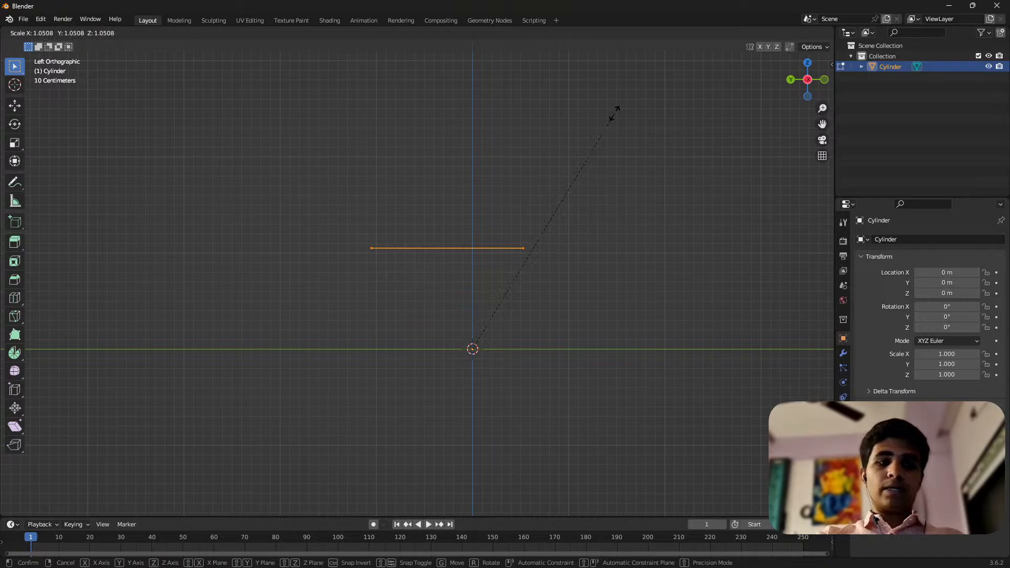
{"action": "key", "text": "z"}
{"action": "key", "text": "0"}
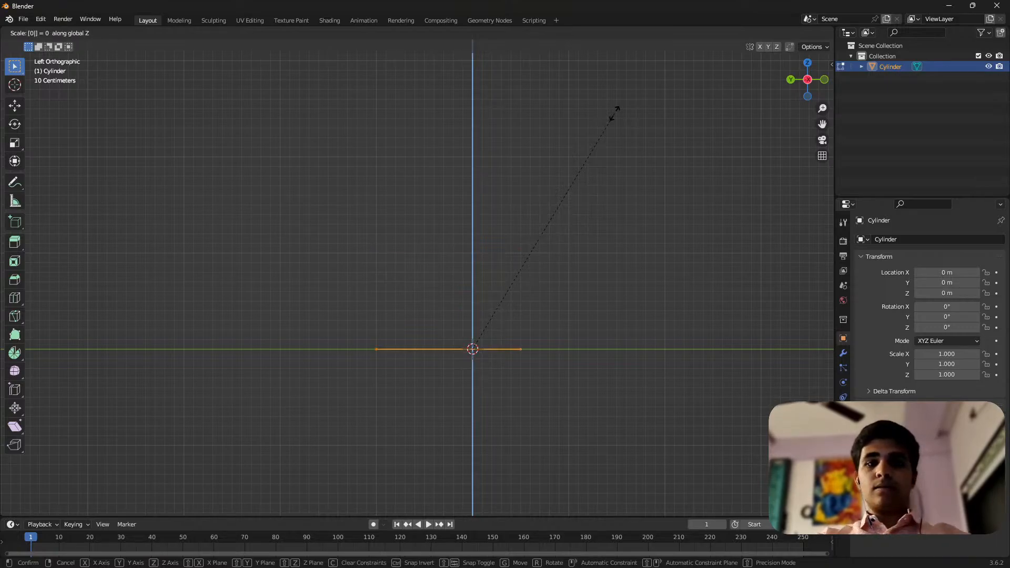
{"action": "key", "text": "Return"}
{"action": "scroll", "coordinate": [420, 355], "scroll_direction": "up", "scroll_amount": 3}
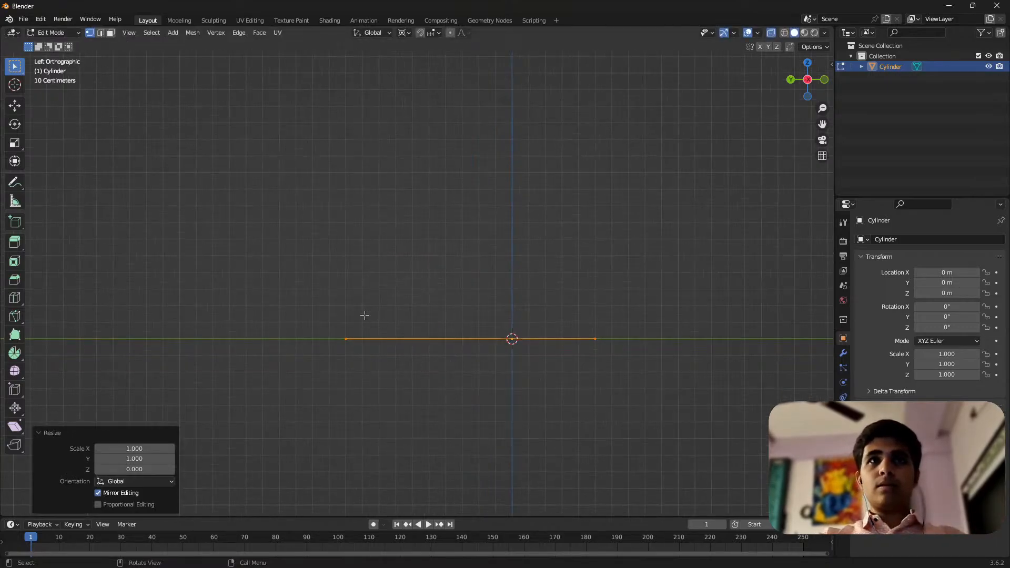
Move the flat triangle about 0.51 m along Y so its base edge meets the origin
{"action": "left_click", "coordinate": [14, 106]}
{"action": "left_click_drag", "start_coordinate": [474, 337], "coordinate": [382, 329]}
{"action": "scroll", "coordinate": [557, 268], "scroll_direction": "up", "scroll_amount": 3}
Rotate the triangle 90 degrees so it stands upright at the origin, and view it in front orthographic
{"action": "type", "text": "r"}
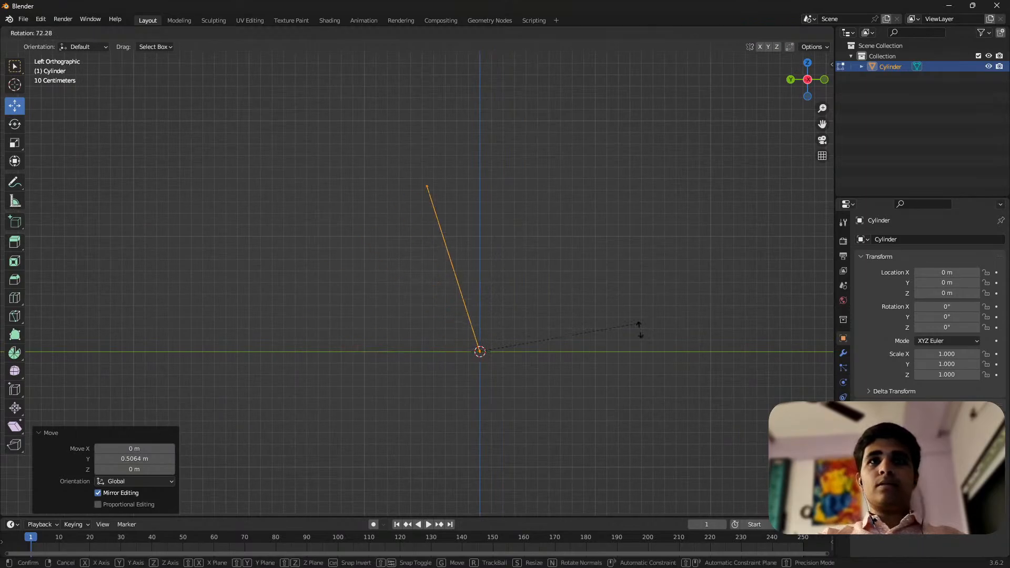
{"action": "type", "text": "90"}
{"action": "key", "text": "Return"}
{"action": "left_click_drag", "start_coordinate": [404, 135], "coordinate": [593, 275]}
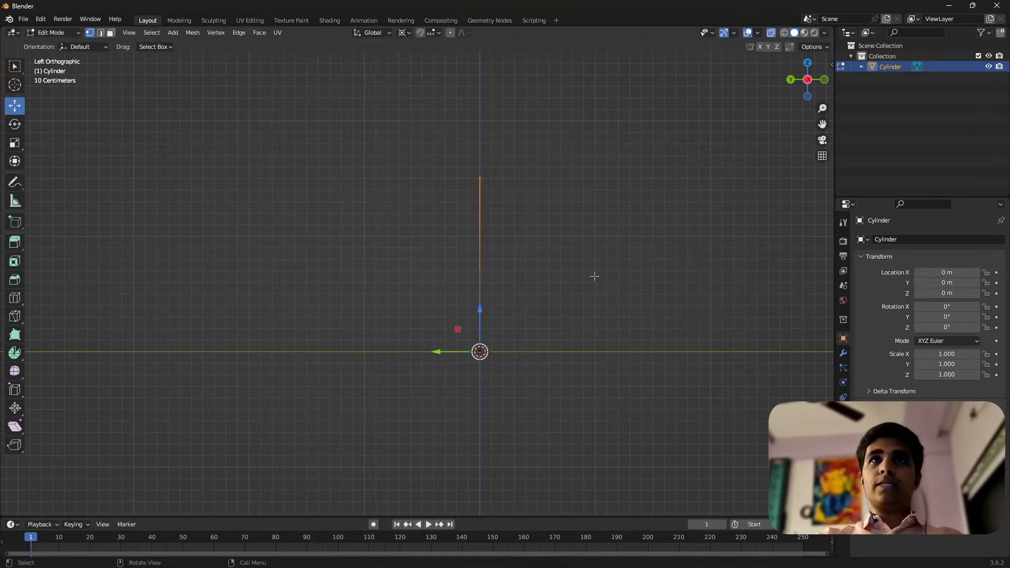
{"action": "scroll", "coordinate": [530, 319], "scroll_direction": "down", "scroll_amount": 4}
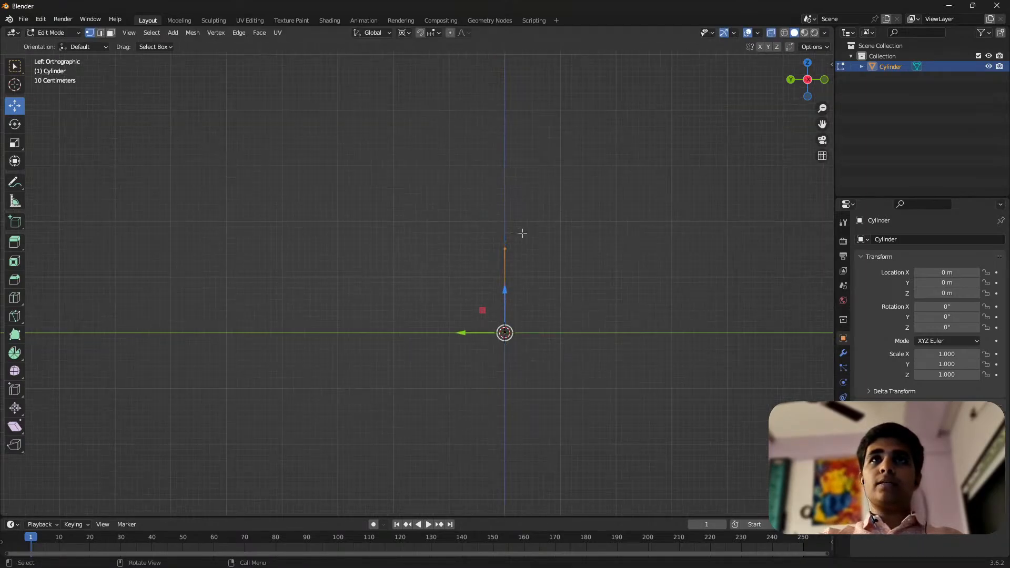
{"action": "left_click", "coordinate": [825, 80]}
{"action": "scroll", "coordinate": [520, 252], "scroll_direction": "up", "scroll_amount": 3}
{"action": "scroll", "coordinate": [438, 355], "scroll_direction": "down", "scroll_amount": 3}
{"action": "left_click_drag", "start_coordinate": [433, 273], "coordinate": [536, 338]}
{"action": "left_click_drag", "start_coordinate": [463, 340], "coordinate": [471, 257]}
{"action": "key", "text": "ctrl+z"}
Select the whole triangle and nudge it slightly down along Z so its base sits just below ground level
{"action": "scroll", "coordinate": [437, 293], "scroll_direction": "up", "scroll_amount": 5}
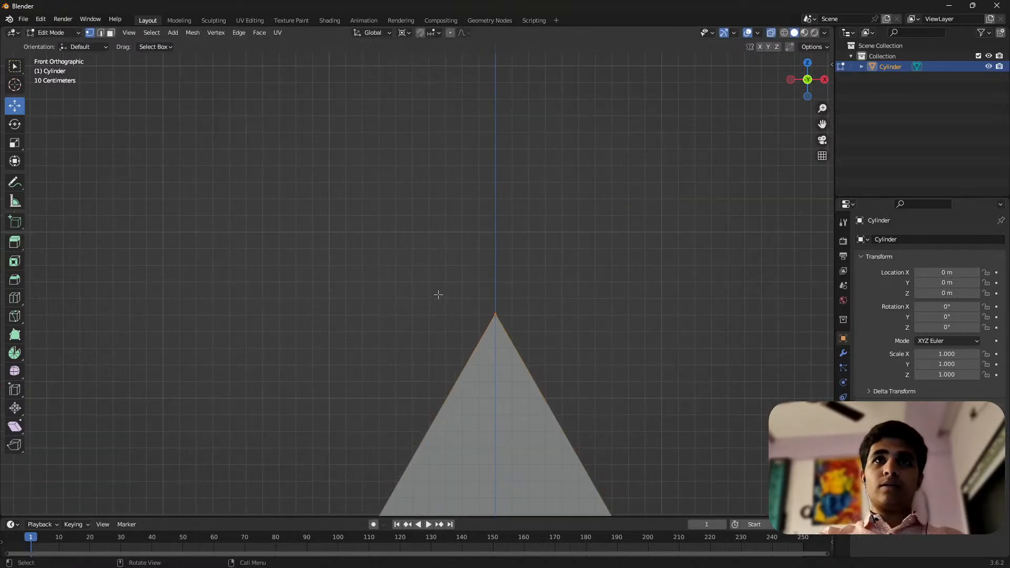
{"action": "scroll", "coordinate": [498, 282], "scroll_direction": "down", "scroll_amount": 4}
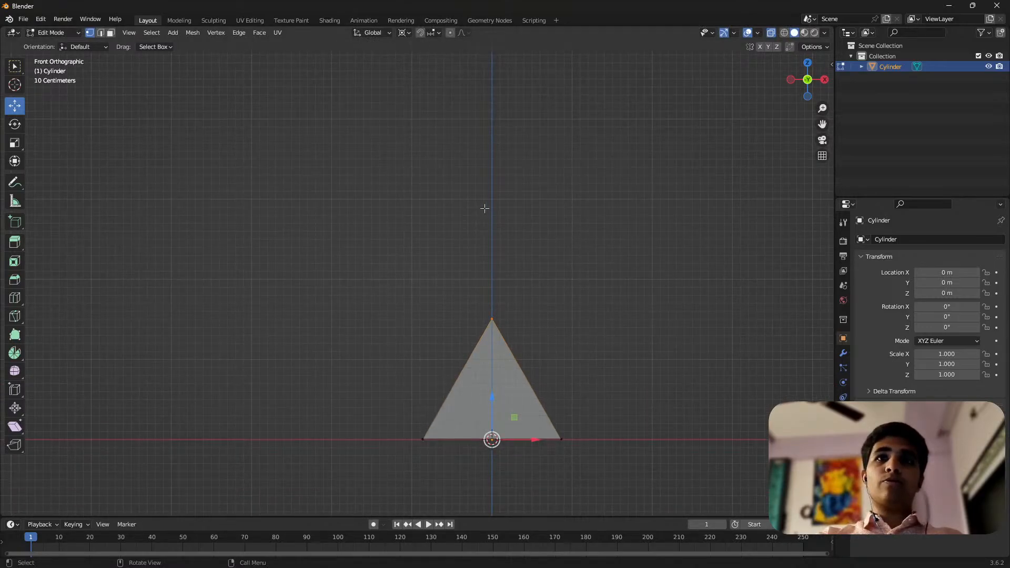
{"action": "scroll", "coordinate": [392, 372], "scroll_direction": "up", "scroll_amount": 3}
{"action": "mouse_move", "coordinate": [440, 298]}
{"action": "left_mouse_down"}
{"action": "mouse_move", "coordinate": [692, 439]}
{"action": "mouse_move", "coordinate": [776, 545]}
{"action": "left_mouse_up"}
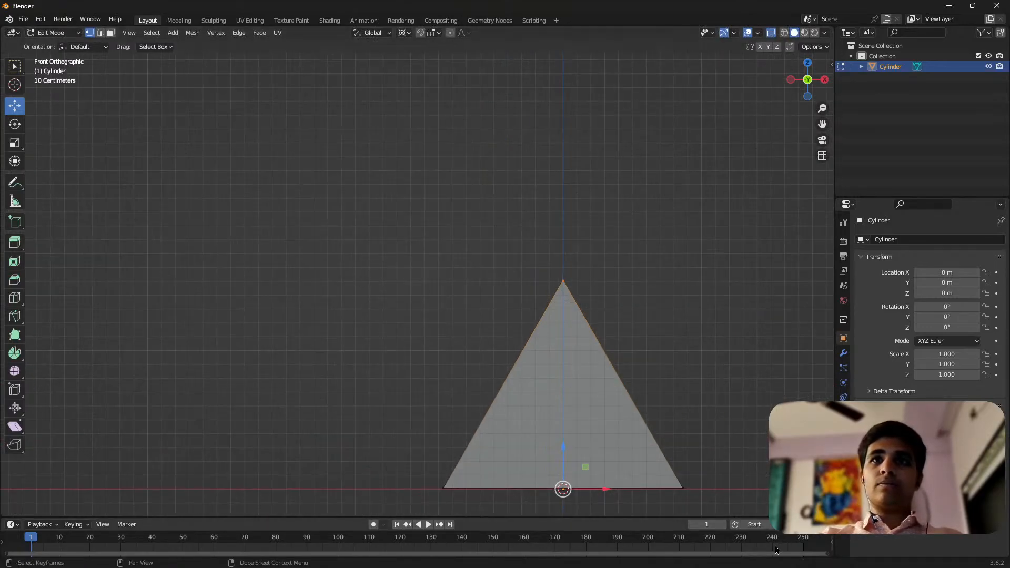
{"action": "scroll", "coordinate": [368, 208], "scroll_direction": "down", "scroll_amount": 4}
{"action": "scroll", "coordinate": [446, 337], "scroll_direction": "up", "scroll_amount": 4}
{"action": "key", "text": "a"}
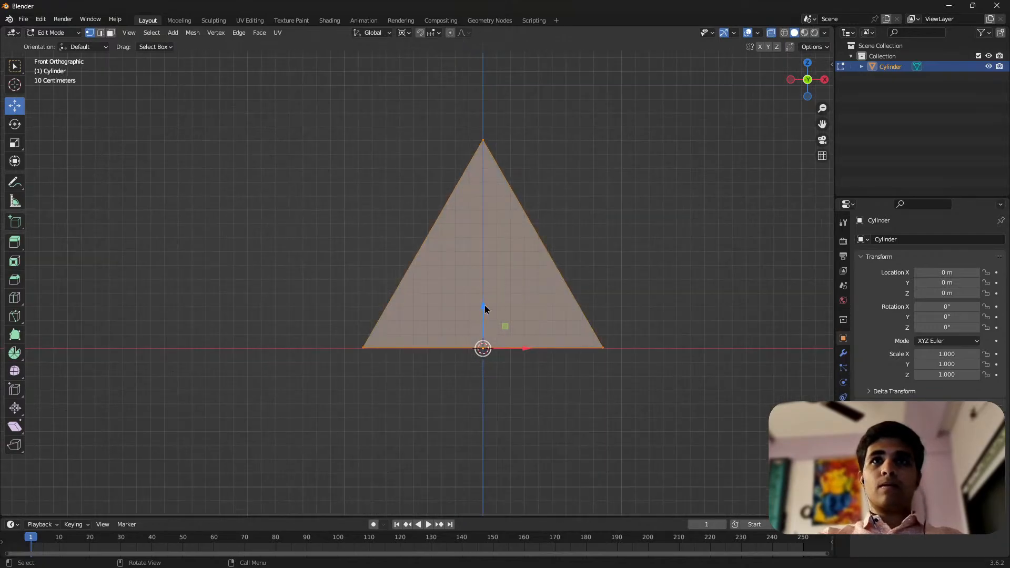
{"action": "left_click_drag", "start_coordinate": [484, 306], "coordinate": [487, 315]}
Raise the tip vertex about 1.6 m along Z and again much further, stretching the triangle into a tall, thin blade
{"action": "scroll", "coordinate": [457, 337], "scroll_direction": "down", "scroll_amount": 5}
{"action": "left_click_drag", "start_coordinate": [431, 214], "coordinate": [470, 210]}
{"action": "scroll", "coordinate": [459, 324], "scroll_direction": "down", "scroll_amount": 5}
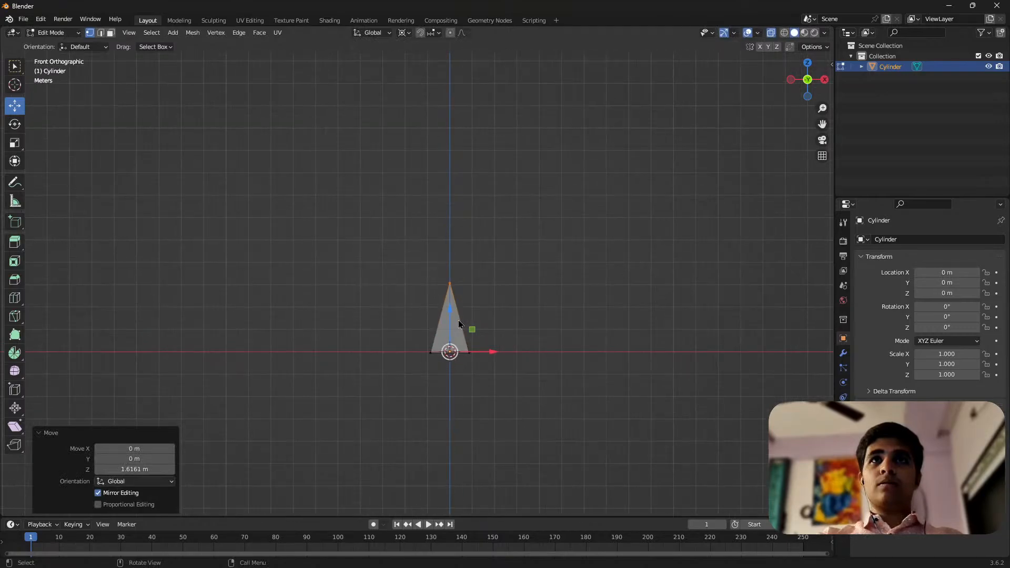
{"action": "left_click_drag", "start_coordinate": [453, 317], "coordinate": [458, 170]}
{"action": "left_click", "coordinate": [597, 264]}
{"action": "scroll", "coordinate": [444, 248], "scroll_direction": "down", "scroll_amount": 3}
{"action": "middle_click_drag", "start_coordinate": [440, 254], "coordinate": [467, 288]}
{"action": "scroll", "coordinate": [451, 219], "scroll_direction": "up", "scroll_amount": 4}
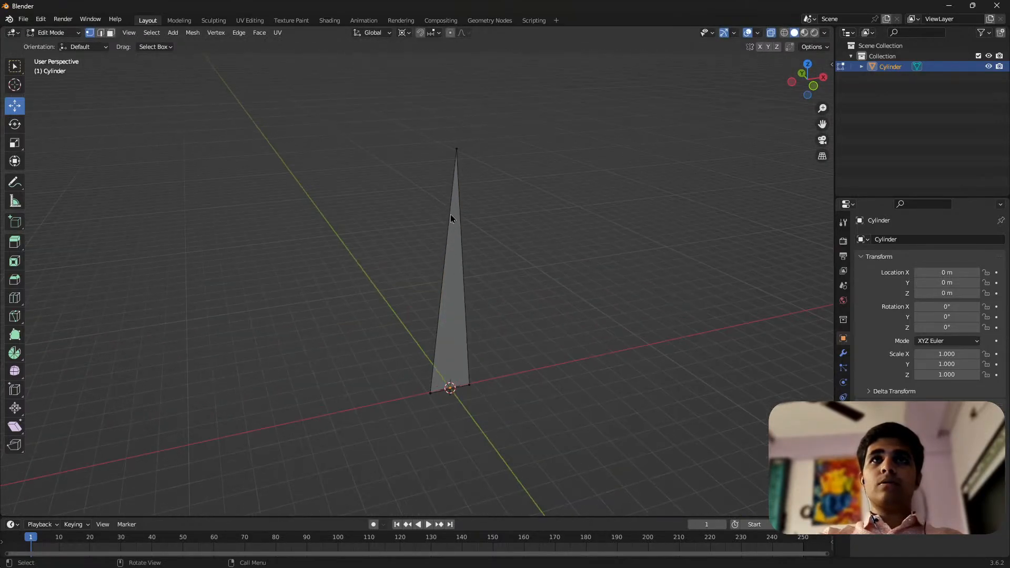
Select the whole blade in the UV Editing workspace and unwrap it with Project from View in front orthographic view
{"action": "key", "text": "a"}
{"action": "left_click", "coordinate": [802, 73]}
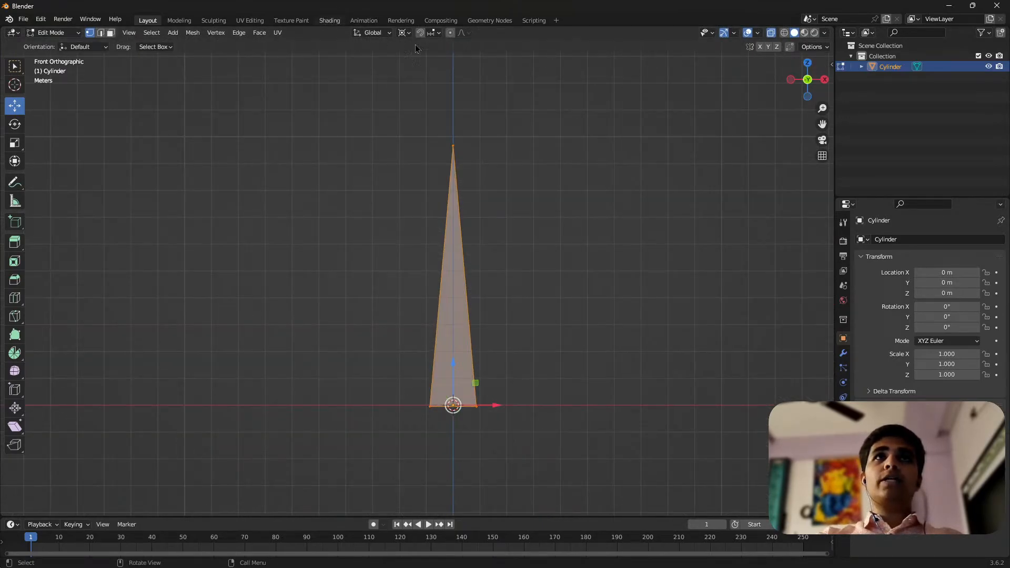
{"action": "left_click", "coordinate": [329, 20]}
{"action": "left_click", "coordinate": [243, 21]}
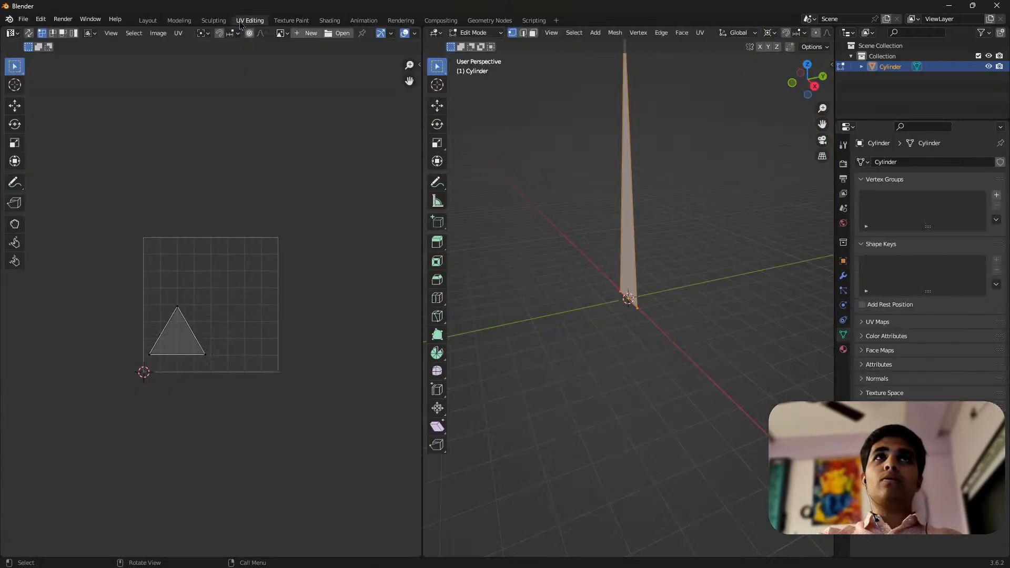
{"action": "scroll", "coordinate": [574, 343], "scroll_direction": "down", "scroll_amount": 5}
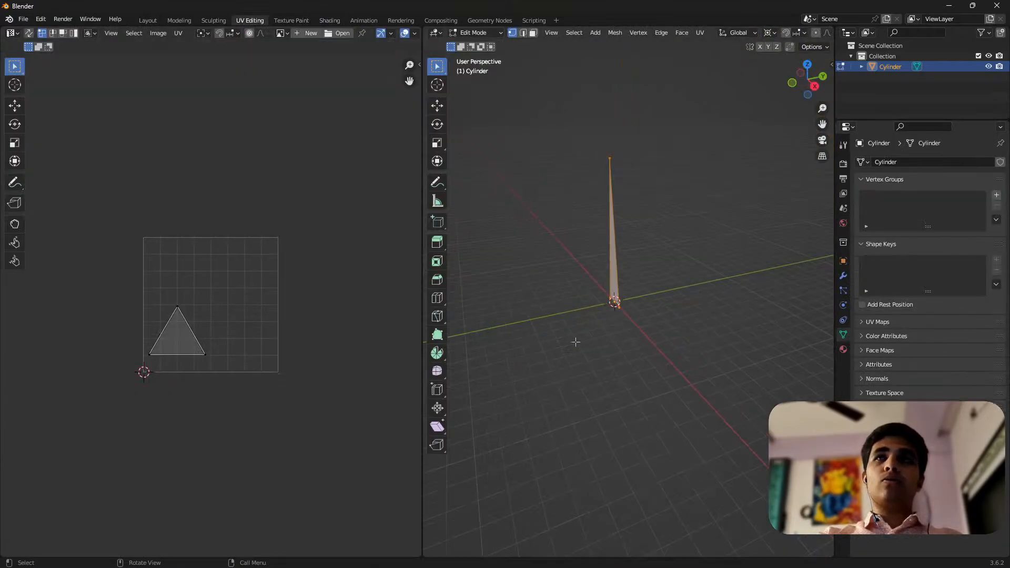
{"action": "left_click", "coordinate": [790, 88]}
{"action": "key", "text": "u"}
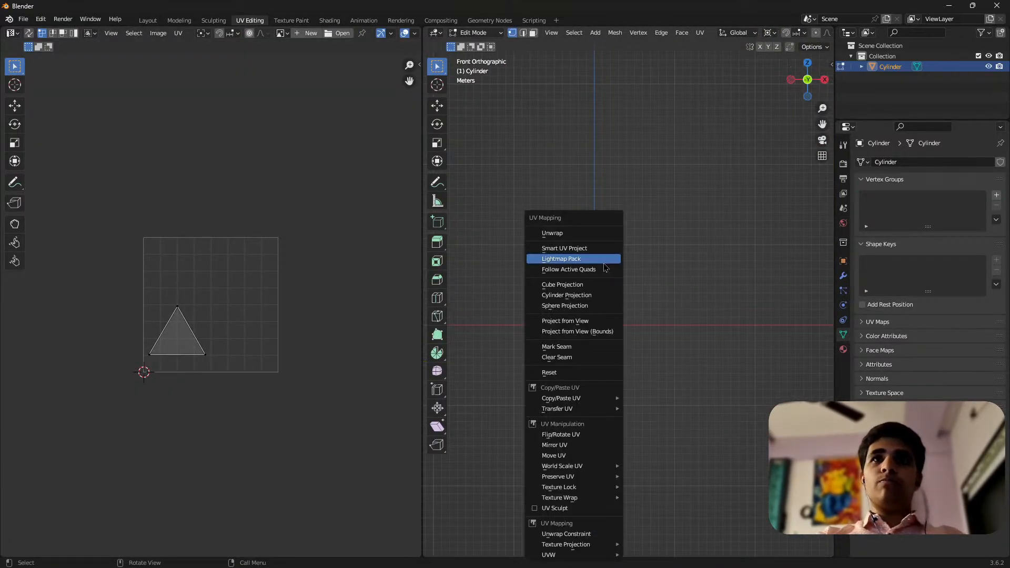
{"action": "left_click", "coordinate": [588, 322]}
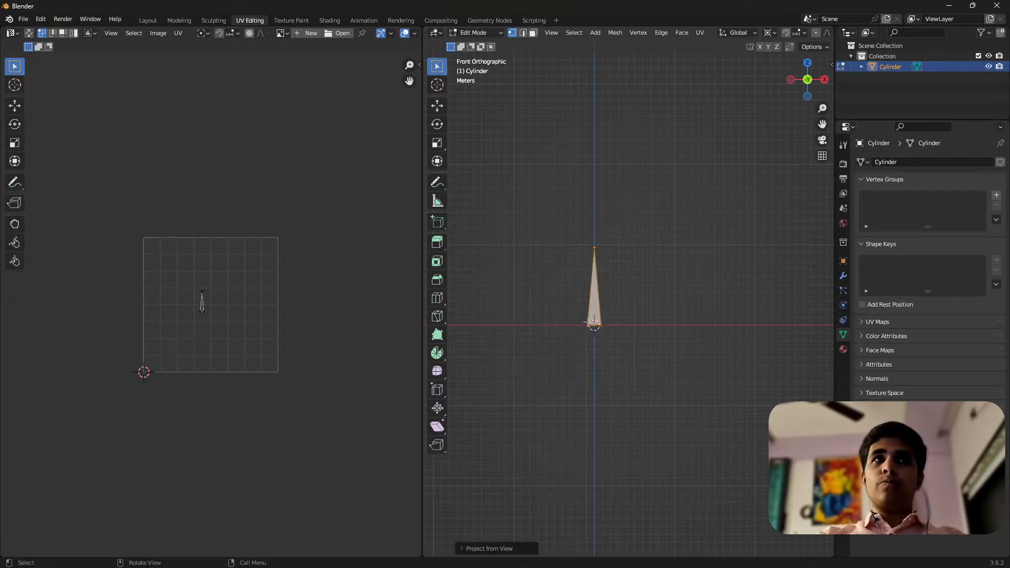
Scale up the blade's UV island and move it near the centre of the UV square
{"action": "scroll", "coordinate": [121, 294], "scroll_direction": "up", "scroll_amount": 4}
{"action": "scroll", "coordinate": [126, 263], "scroll_direction": "down", "scroll_amount": 3}
{"action": "left_click_drag", "start_coordinate": [124, 227], "coordinate": [326, 367]}
{"action": "key", "text": "s"}
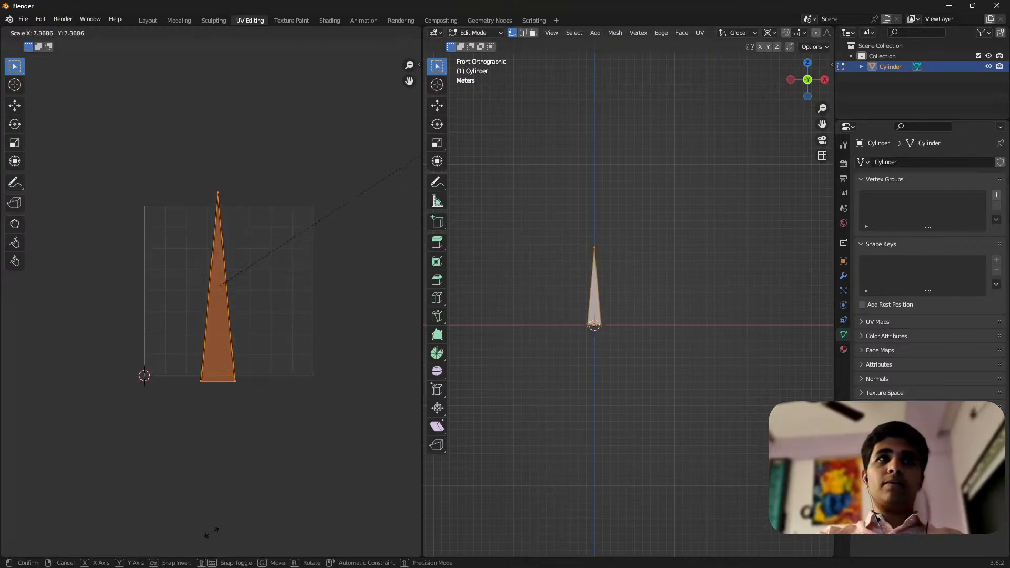
{"action": "left_click", "coordinate": [32, 143]}
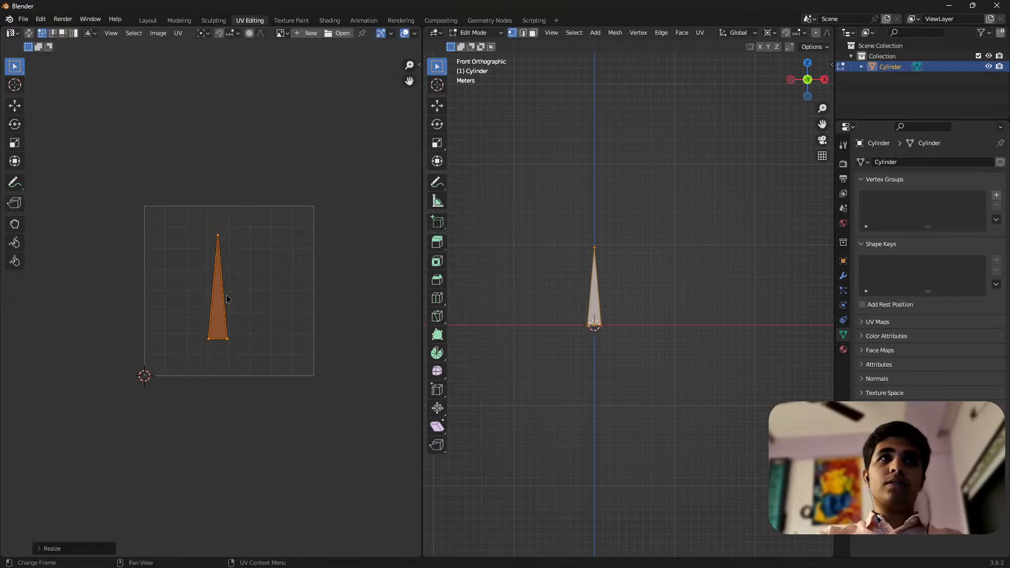
{"action": "key", "text": "g"}
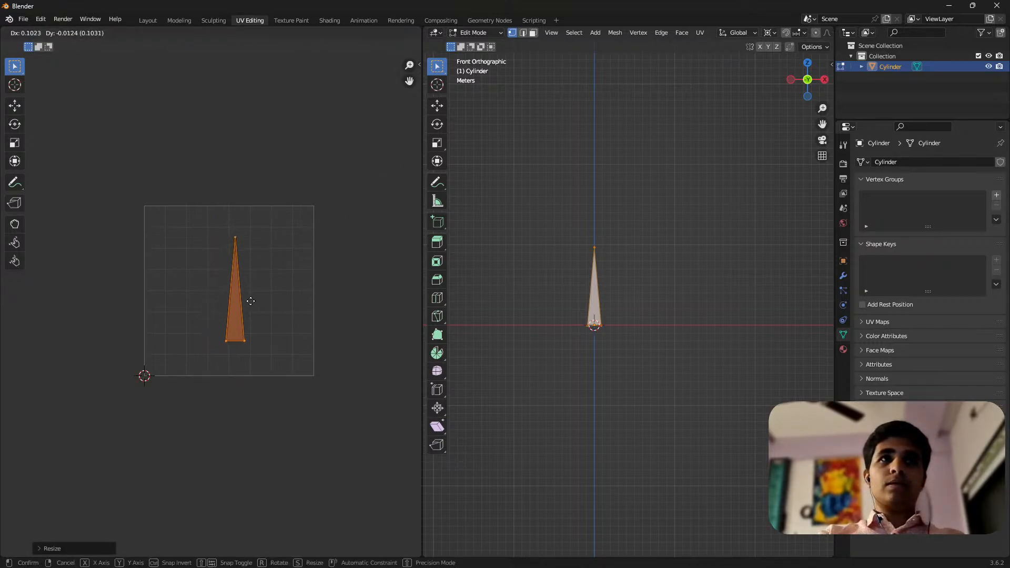
{"action": "left_click", "coordinate": [247, 307]}
{"action": "scroll", "coordinate": [235, 309], "scroll_direction": "down", "scroll_amount": 5}
{"action": "scroll", "coordinate": [235, 309], "scroll_direction": "up", "scroll_amount": 5}
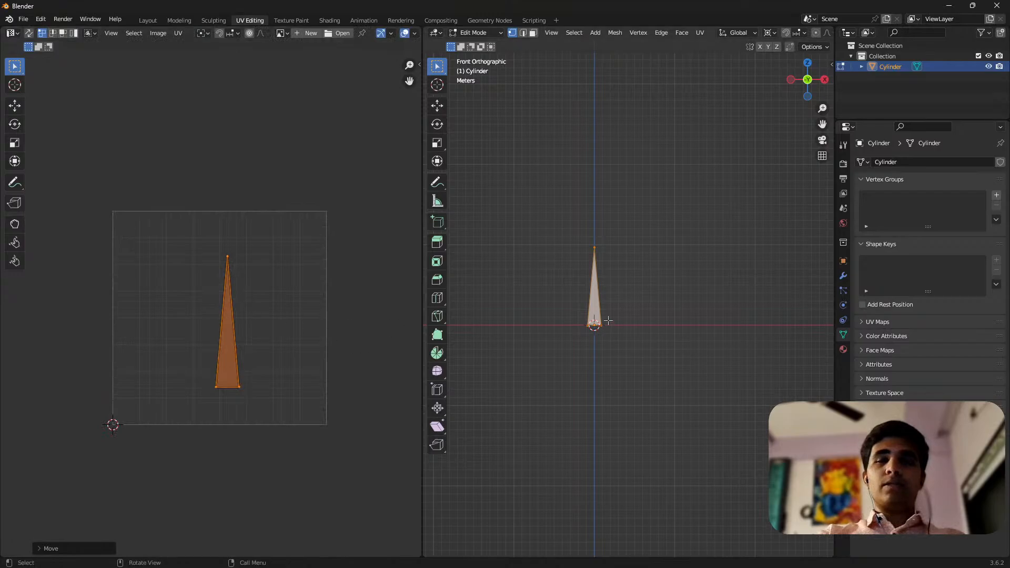
{"action": "middle_click_drag", "start_coordinate": [603, 318], "coordinate": [611, 358]}
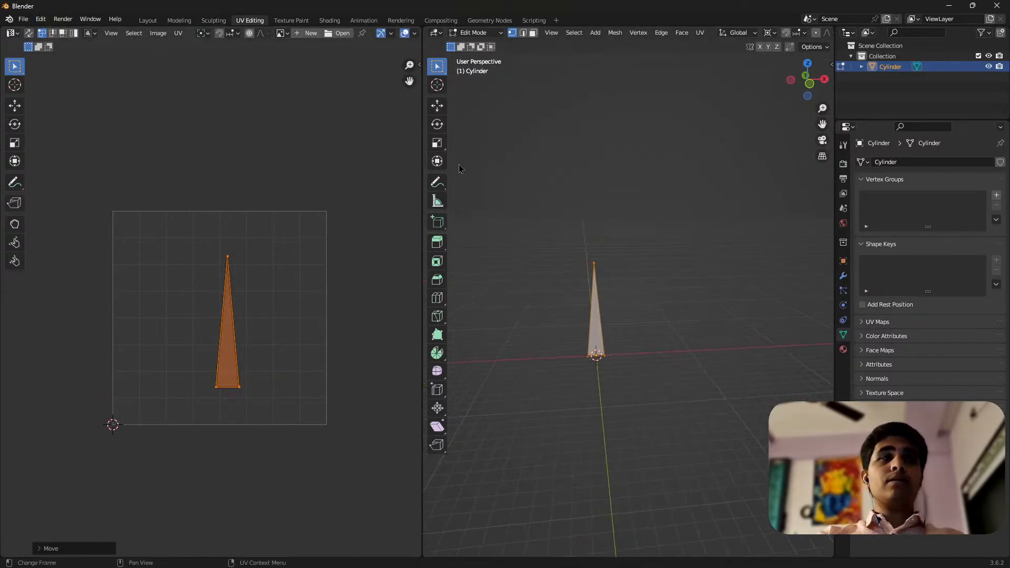
{"action": "left_click", "coordinate": [605, 190]}
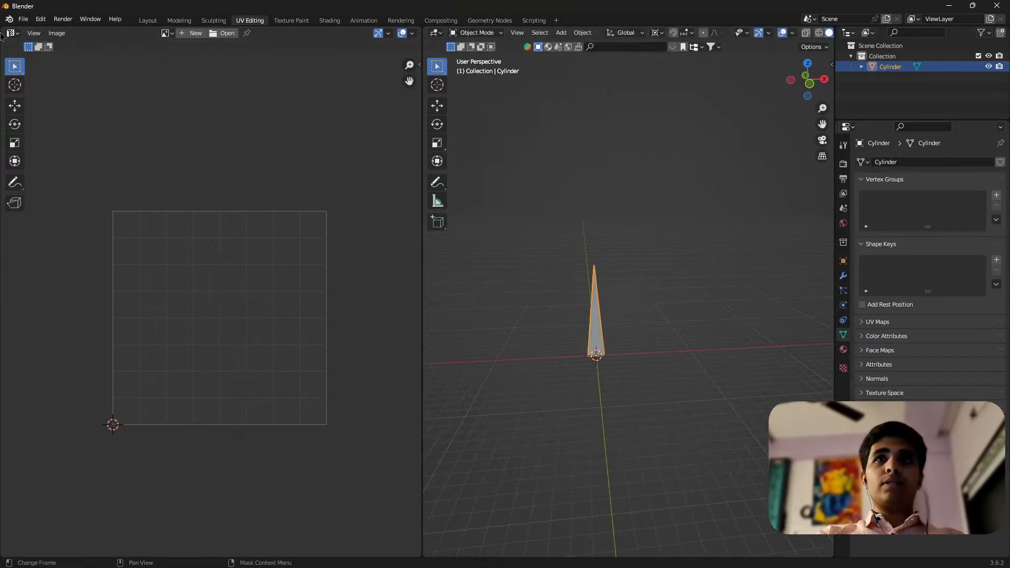
{"action": "key", "text": "a"}
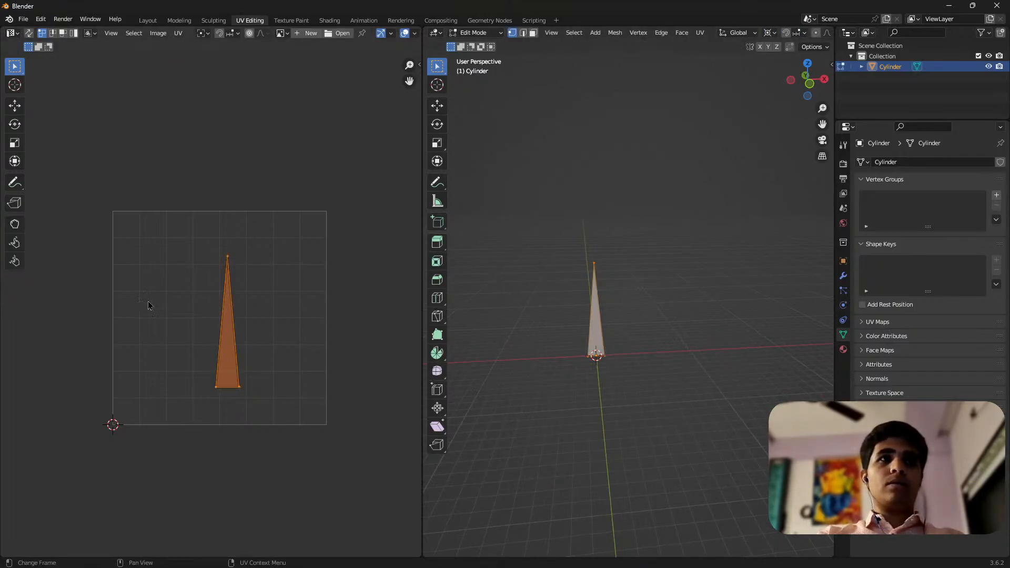
{"action": "key", "text": "Tab"}
{"action": "key", "text": "Tab"}
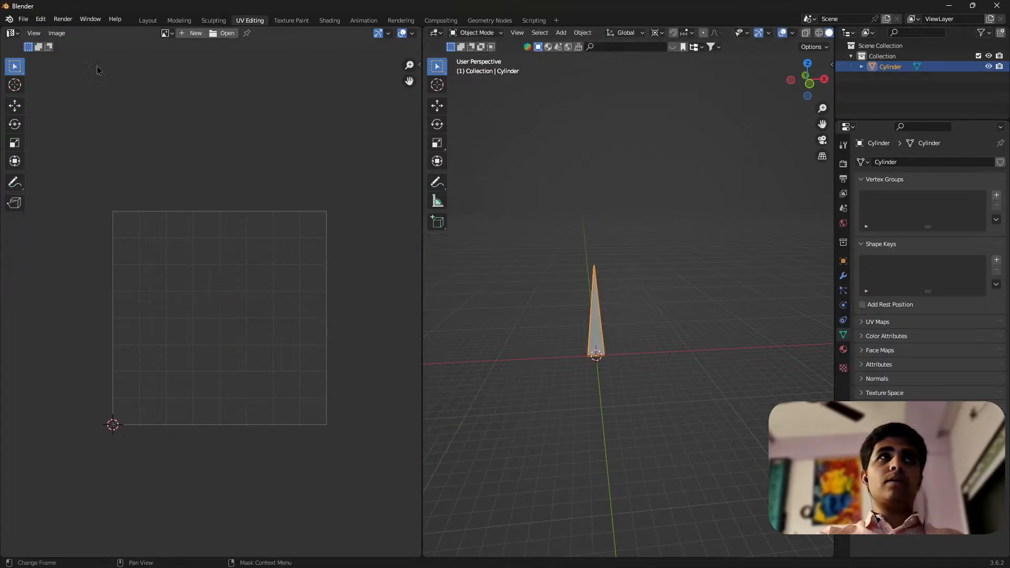
{"action": "left_click", "coordinate": [23, 19]}
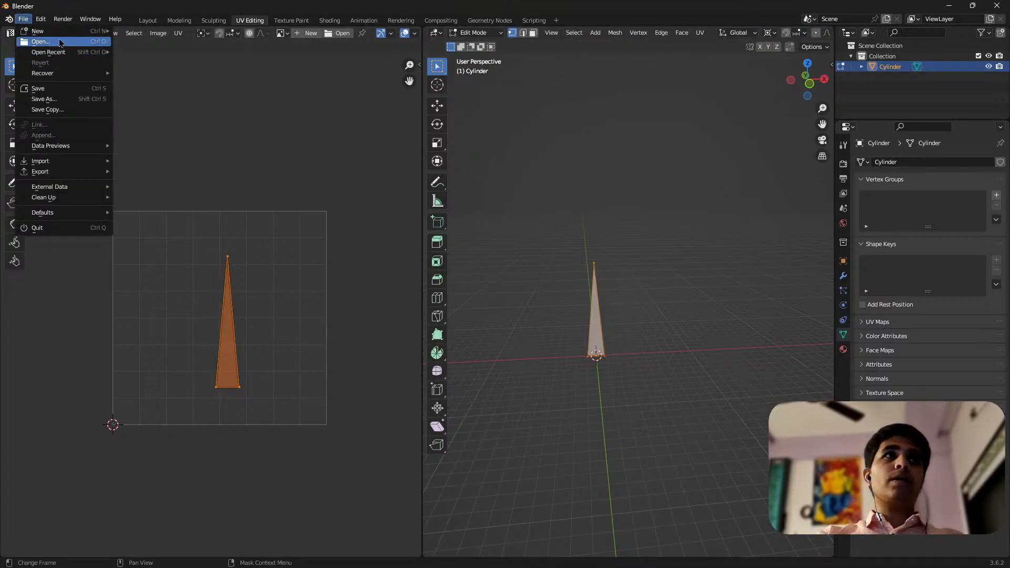
{"action": "mouse_move", "coordinate": [57, 174]}
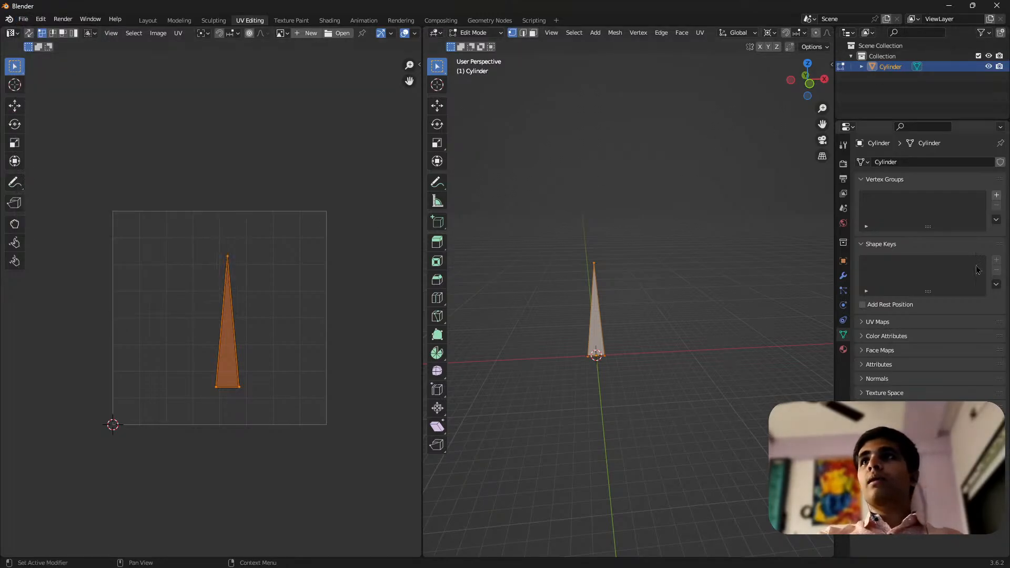
Close Blender without saving the changes and switch to the Retro Drift project in Godot Engine
{"action": "left_click", "coordinate": [992, 5]}
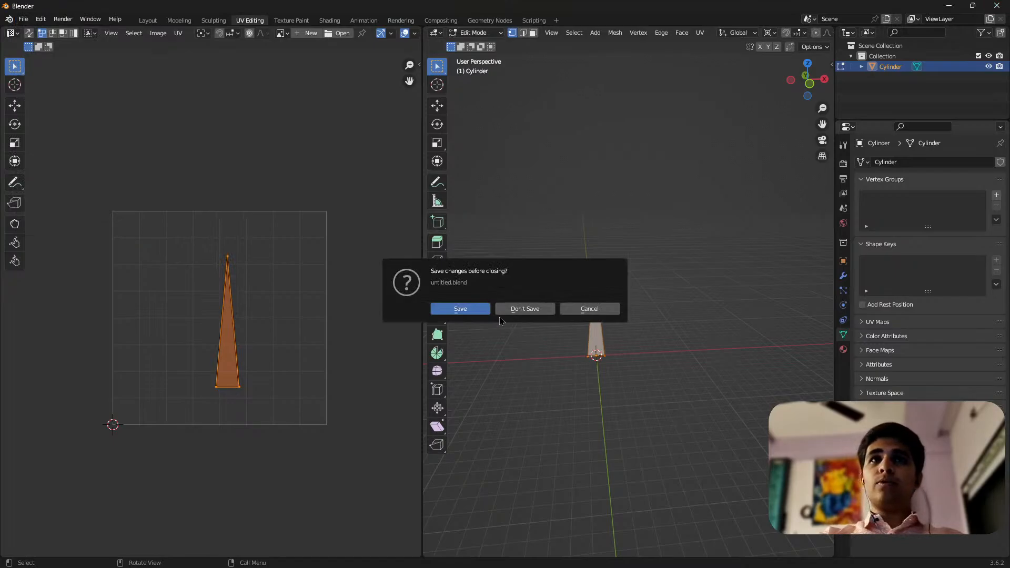
{"action": "left_click", "coordinate": [588, 309]}
{"action": "left_click", "coordinate": [996, 6]}
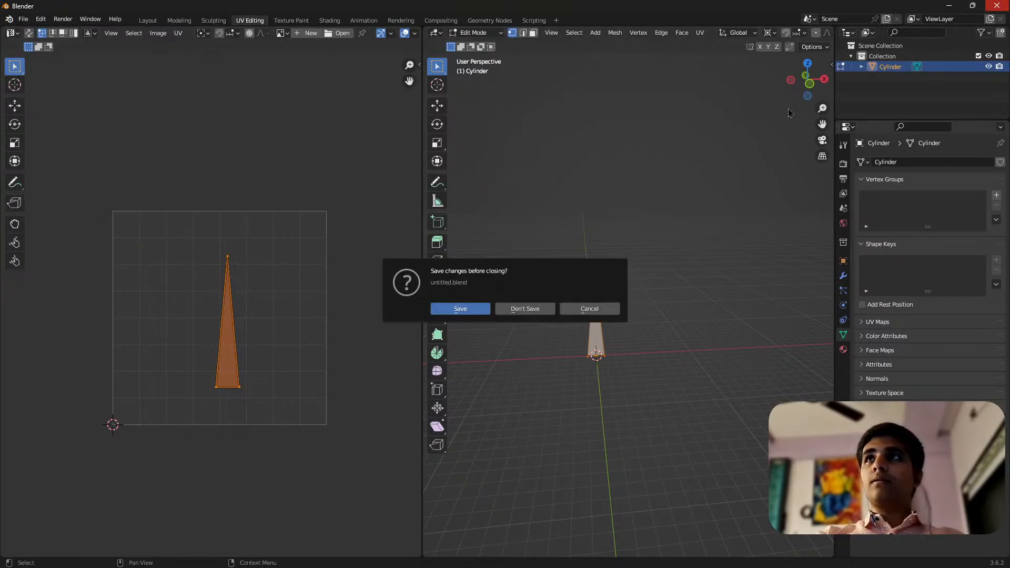
{"action": "left_click", "coordinate": [525, 309]}
{"action": "right_click", "coordinate": [518, 361]}
{"action": "left_click", "coordinate": [587, 394]}
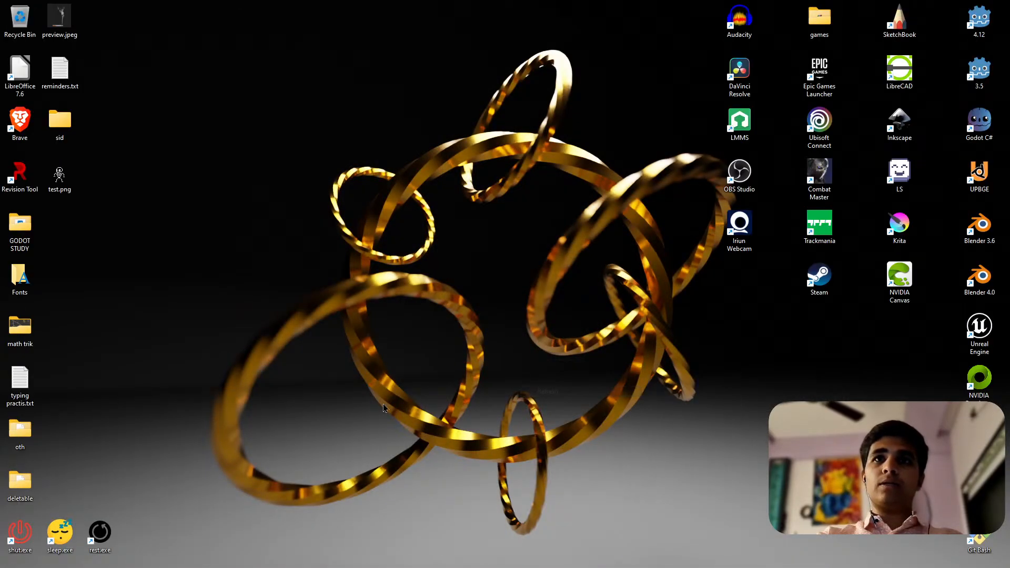
{"action": "left_click", "coordinate": [272, 558]}
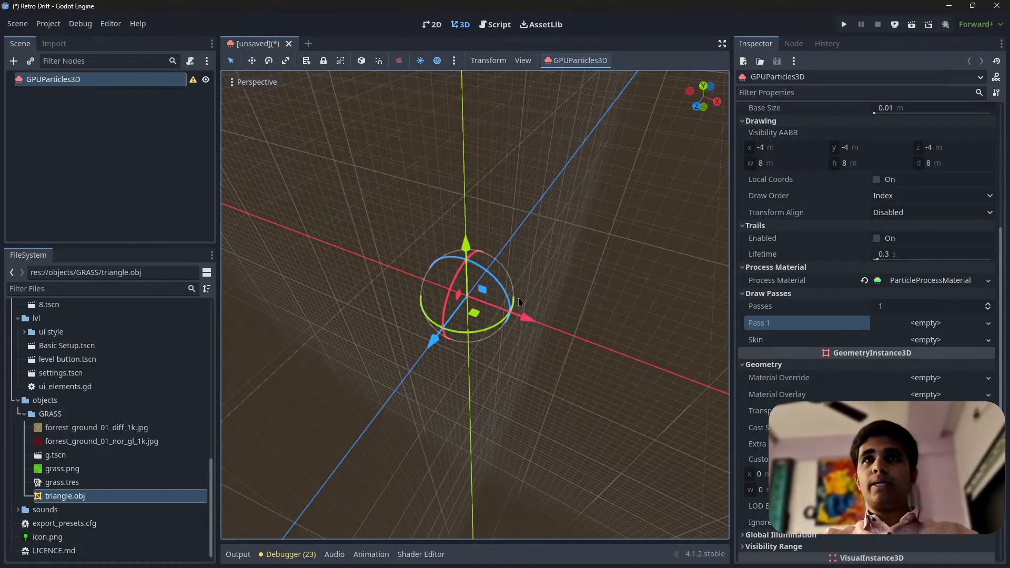
Assign triangle.obj from the GRASS folder to Pass 1 of the GPUParticles3D draw passes
{"action": "scroll", "coordinate": [465, 315], "scroll_direction": "up", "scroll_amount": 3}
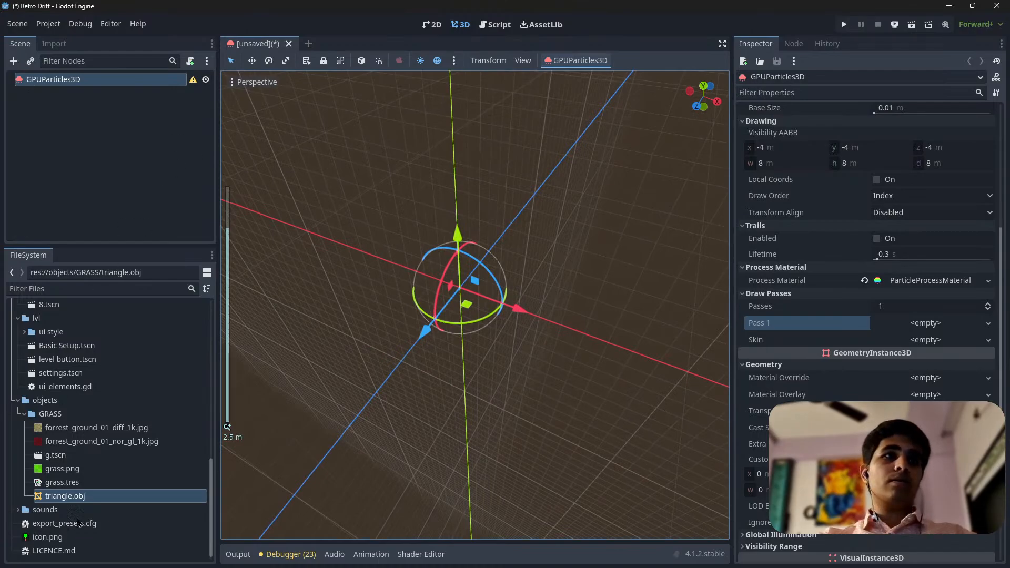
{"action": "left_click_drag", "start_coordinate": [94, 502], "coordinate": [931, 326]}
{"action": "scroll", "coordinate": [434, 319], "scroll_direction": "down", "scroll_amount": 6}
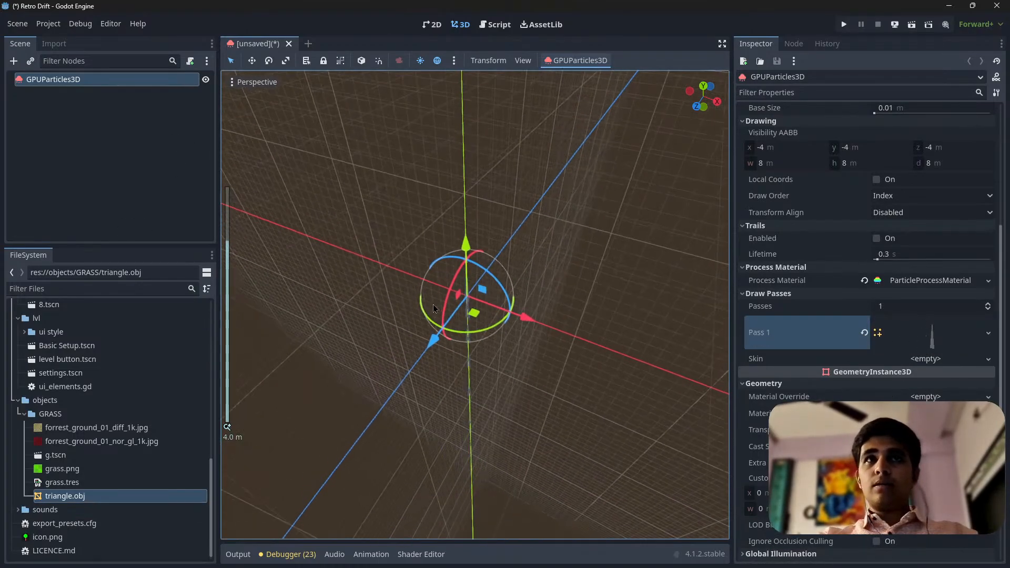
Examine the triangle particles around the emitter's origin from several angles and distances
{"action": "middle_click_drag", "start_coordinate": [434, 319], "coordinate": [498, 252]}
{"action": "scroll", "coordinate": [532, 268], "scroll_direction": "up", "scroll_amount": 10}
{"action": "key", "text": "w"}
{"action": "right_click_drag", "start_coordinate": [500, 252], "coordinate": [526, 294]}
{"action": "key", "text": "s"}
{"action": "key", "text": "w"}
{"action": "key", "text": "s"}
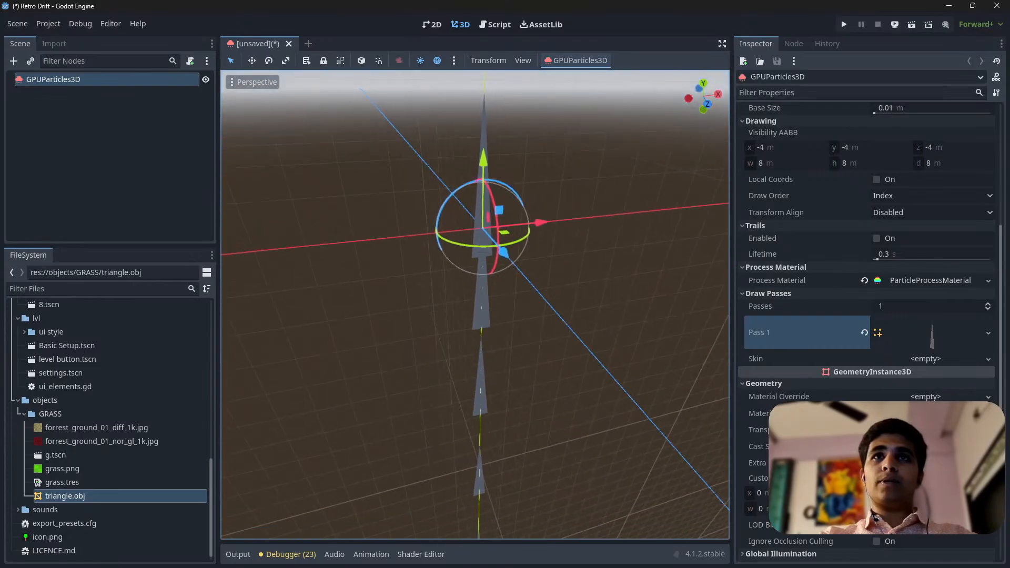
{"action": "right_click_drag", "start_coordinate": [469, 321], "coordinate": [469, 283]}
{"action": "key", "text": "w"}
{"action": "key", "text": "s"}
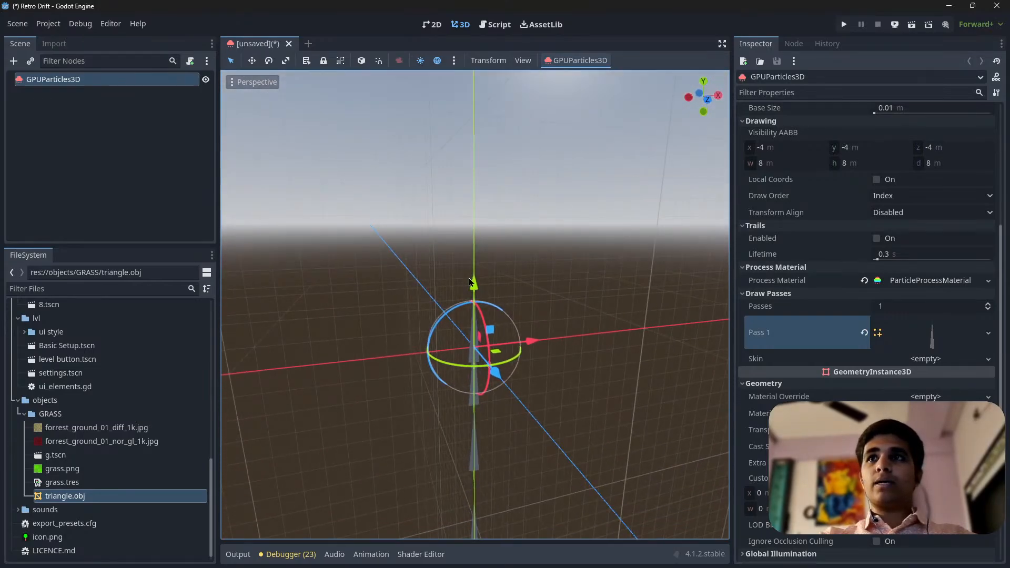
Open the emitter's ParticleProcessMaterial for editing and view the triangle particles from above
{"action": "scroll", "coordinate": [826, 396], "scroll_direction": "down", "scroll_amount": 2}
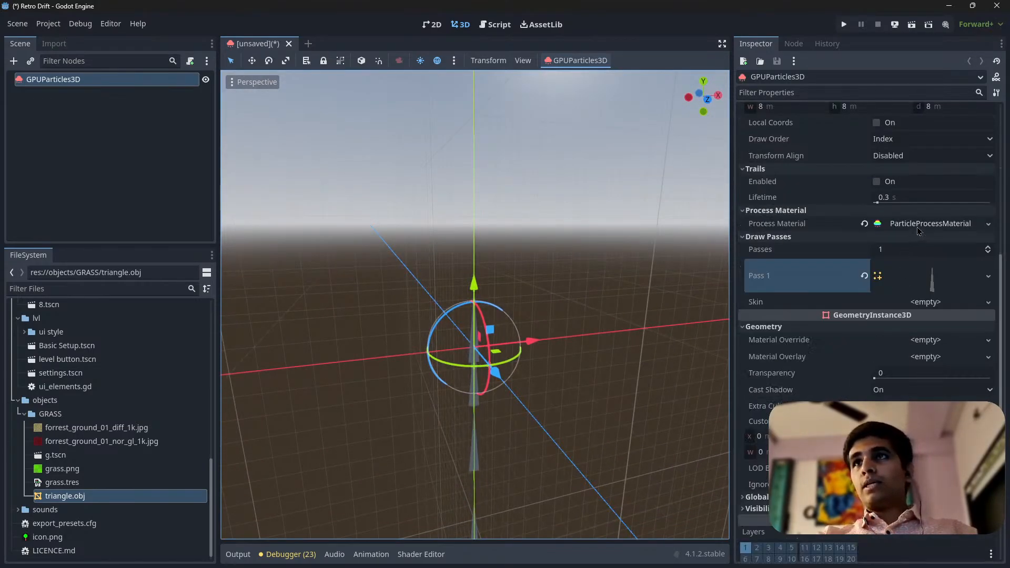
{"action": "left_click", "coordinate": [932, 225]}
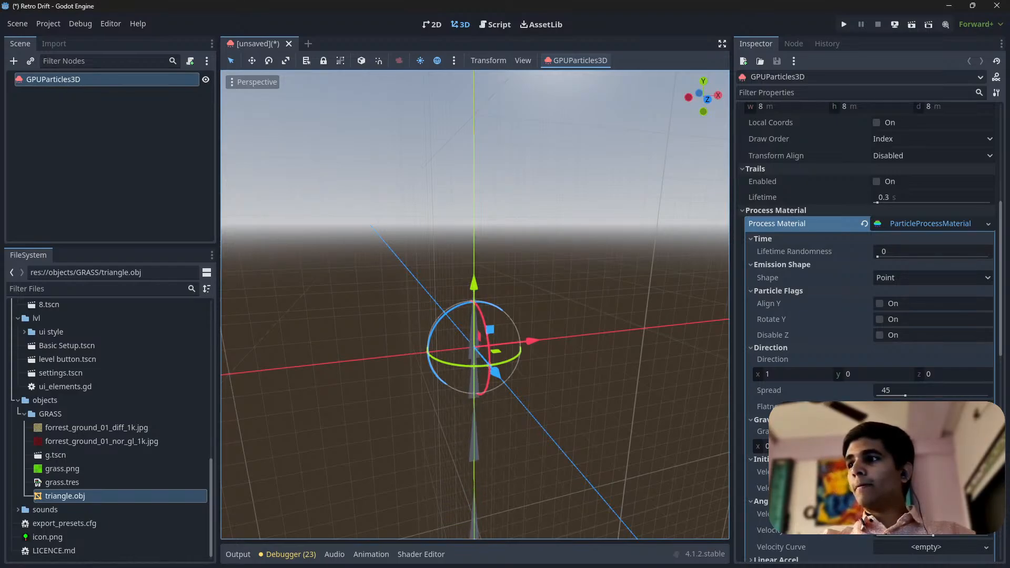
{"action": "left_click", "coordinate": [597, 366]}
{"action": "right_click_drag", "start_coordinate": [597, 366], "coordinate": [621, 322]}
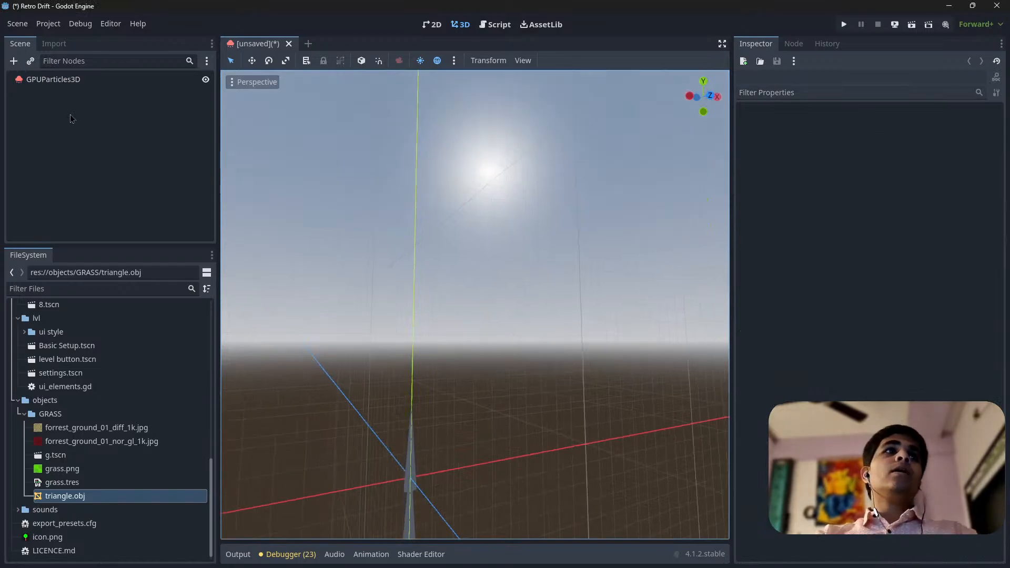
{"action": "left_click", "coordinate": [84, 82]}
{"action": "right_click_drag", "start_coordinate": [399, 178], "coordinate": [370, 231]}
{"action": "key", "text": "s"}
{"action": "key", "text": "w"}
{"action": "key", "text": "s"}
{"action": "scroll", "coordinate": [887, 272], "scroll_direction": "up", "scroll_amount": 4}
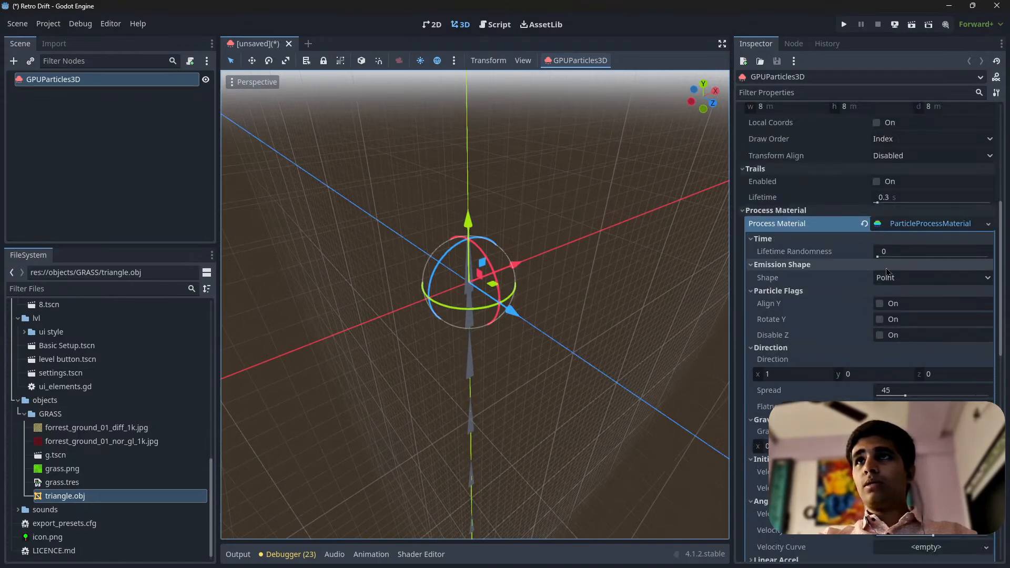
Set the process material's emission shape to Ring
{"action": "left_click", "coordinate": [904, 286]}
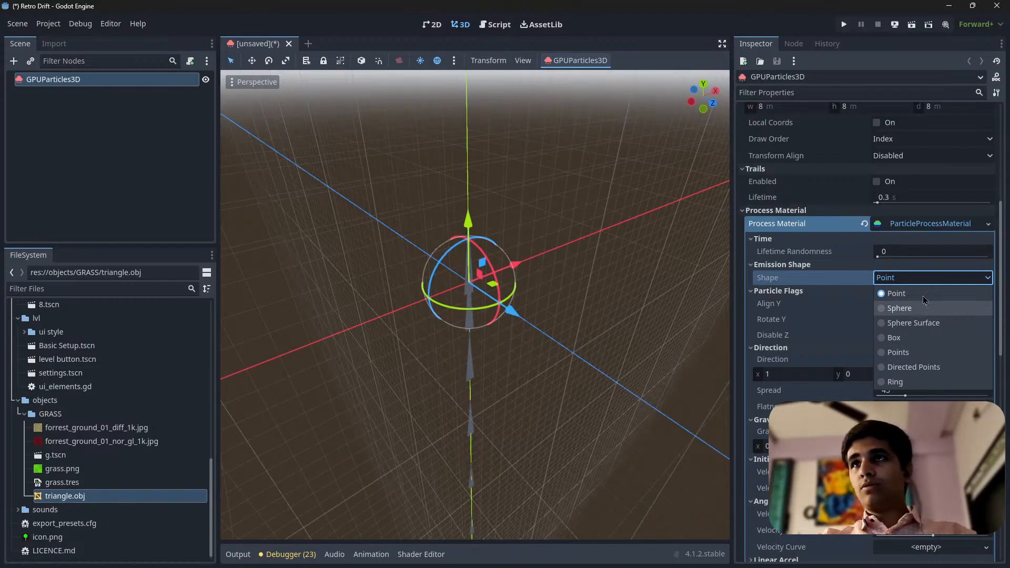
{"action": "left_click", "coordinate": [877, 282]}
{"action": "scroll", "coordinate": [815, 337], "scroll_direction": "down", "scroll_amount": 10}
{"action": "scroll", "coordinate": [833, 351], "scroll_direction": "up", "scroll_amount": 6}
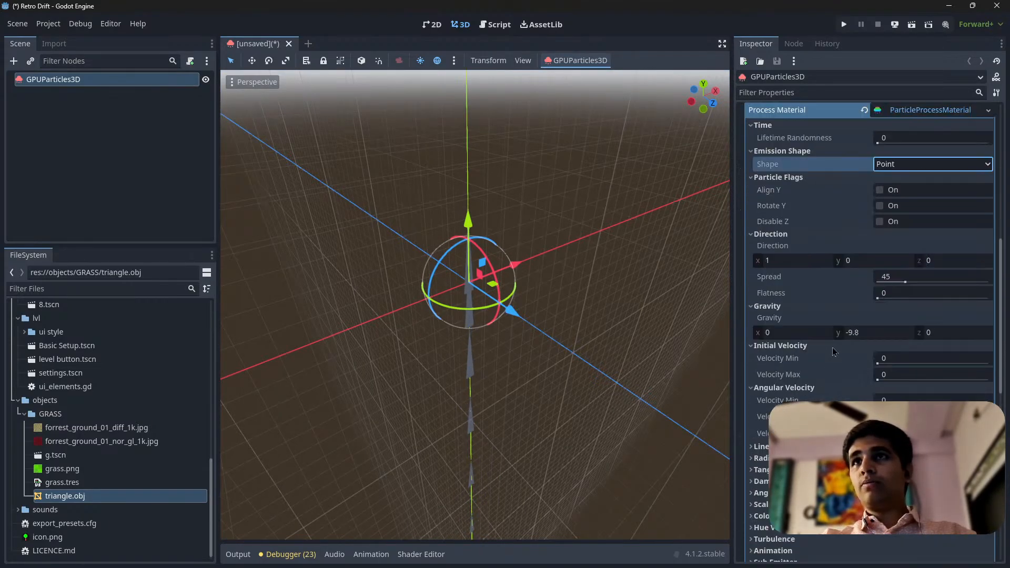
{"action": "left_click", "coordinate": [912, 164]}
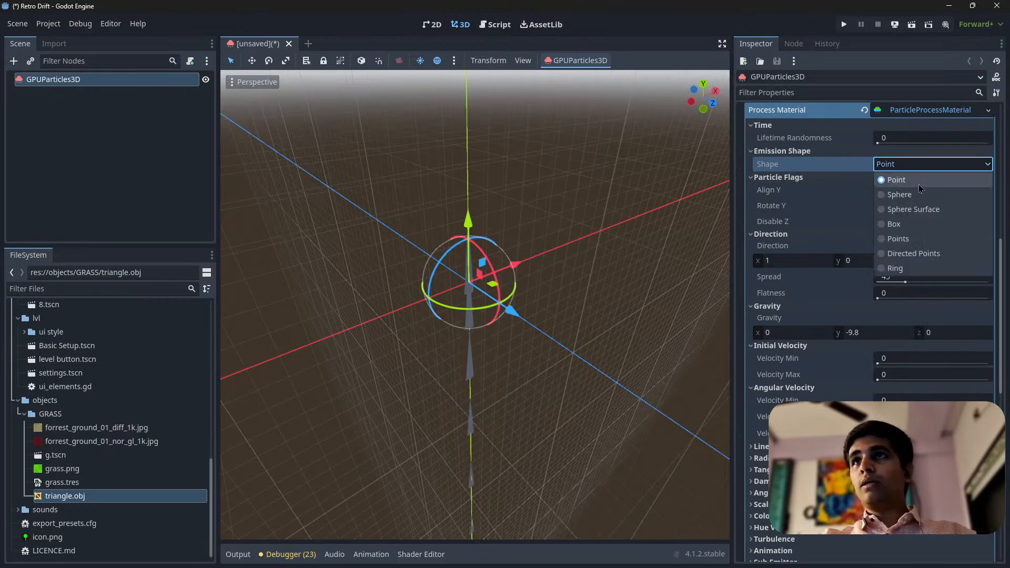
{"action": "scroll", "coordinate": [825, 177], "scroll_direction": "up", "scroll_amount": 4}
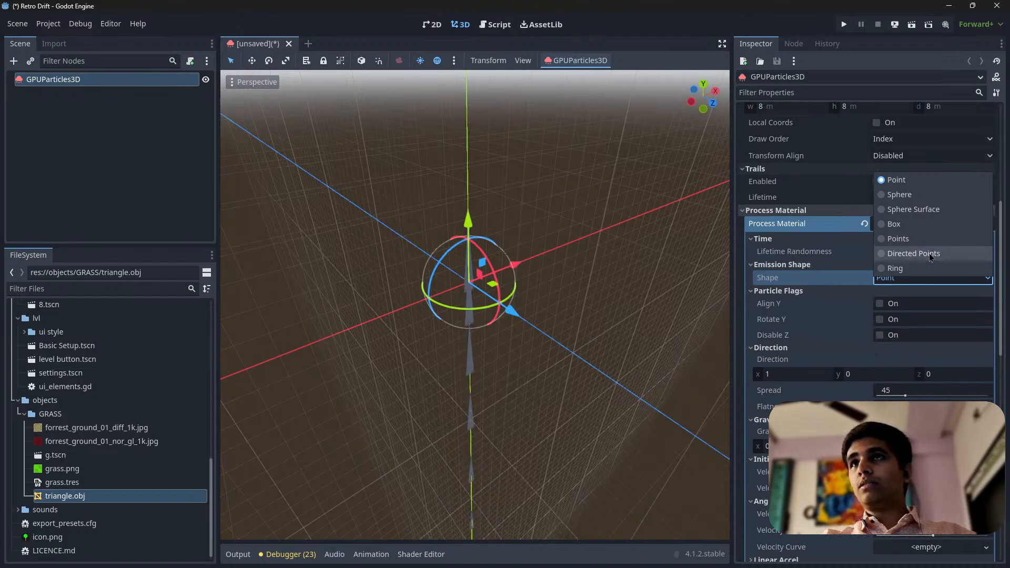
{"action": "left_click", "coordinate": [901, 268]}
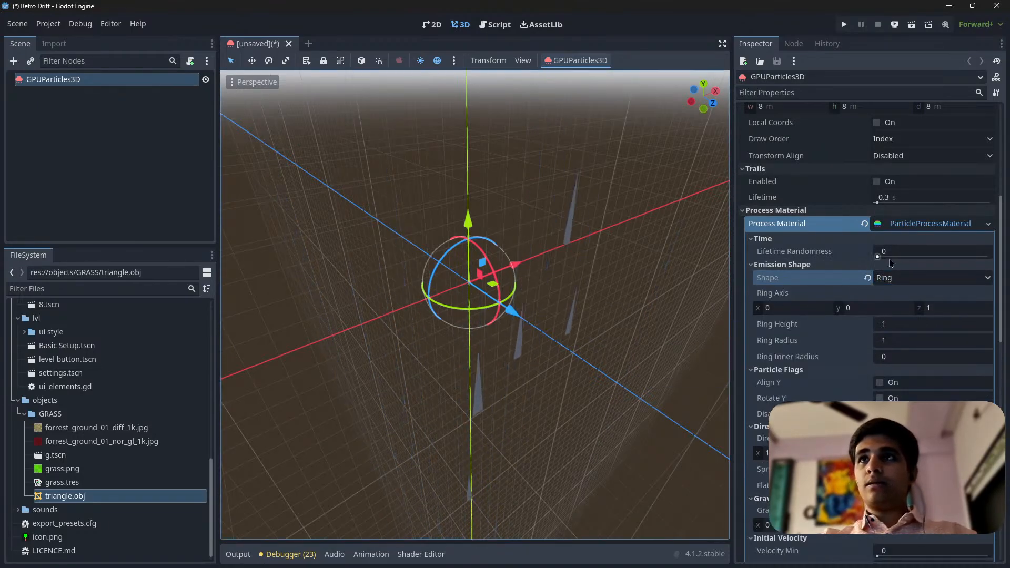
{"action": "scroll", "coordinate": [559, 263], "scroll_direction": "up", "scroll_amount": 2}
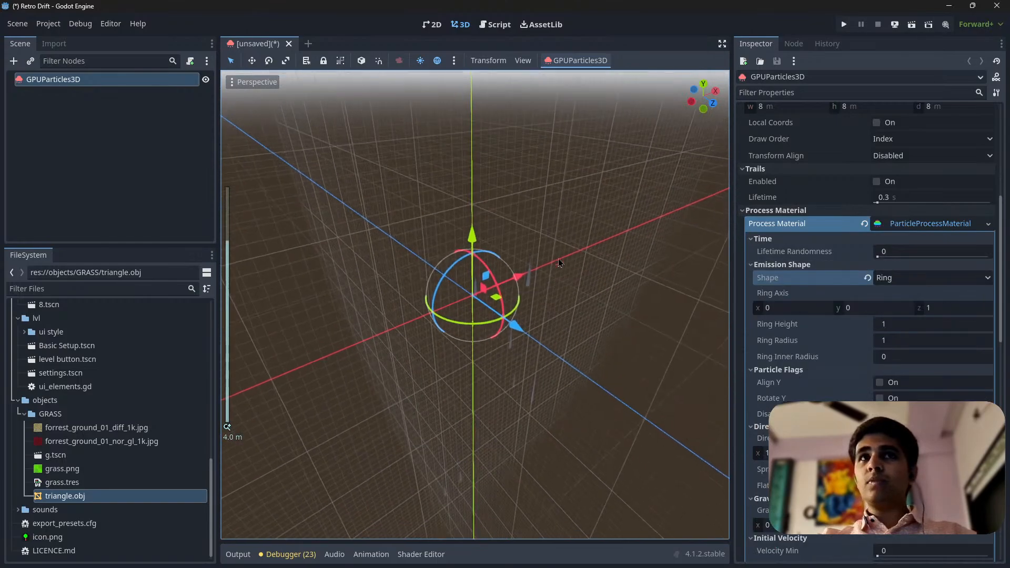
{"action": "mouse_move", "coordinate": [559, 263]}
{"action": "middle_mouse_down"}
{"action": "mouse_move", "coordinate": [589, 247]}
{"action": "mouse_move", "coordinate": [550, 247]}
{"action": "middle_mouse_up"}
Raise the emitter's particle amount to 10000 and reduce it slightly to 9755
{"action": "scroll", "coordinate": [914, 225], "scroll_direction": "up", "scroll_amount": 10}
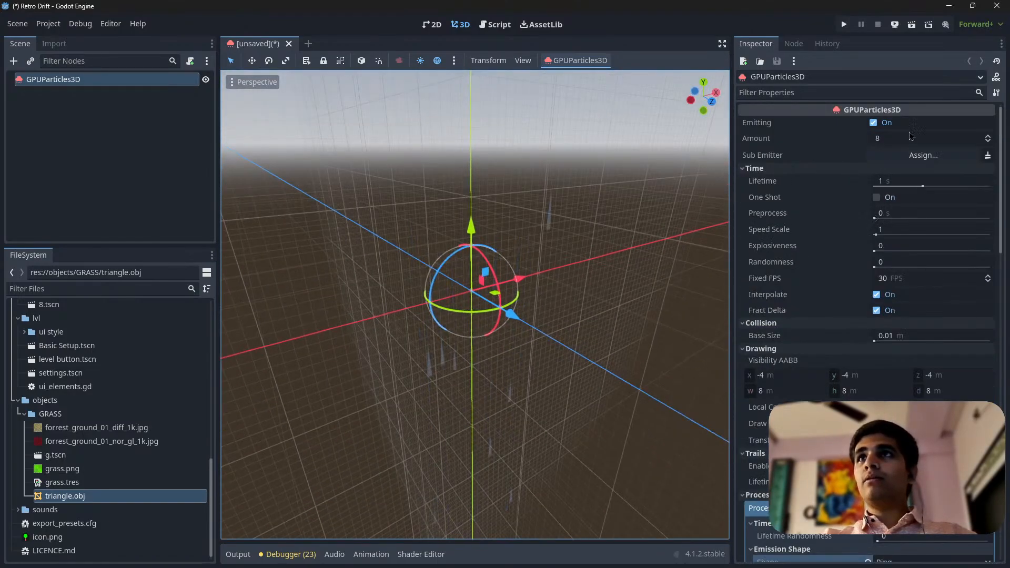
{"action": "left_click", "coordinate": [896, 139]}
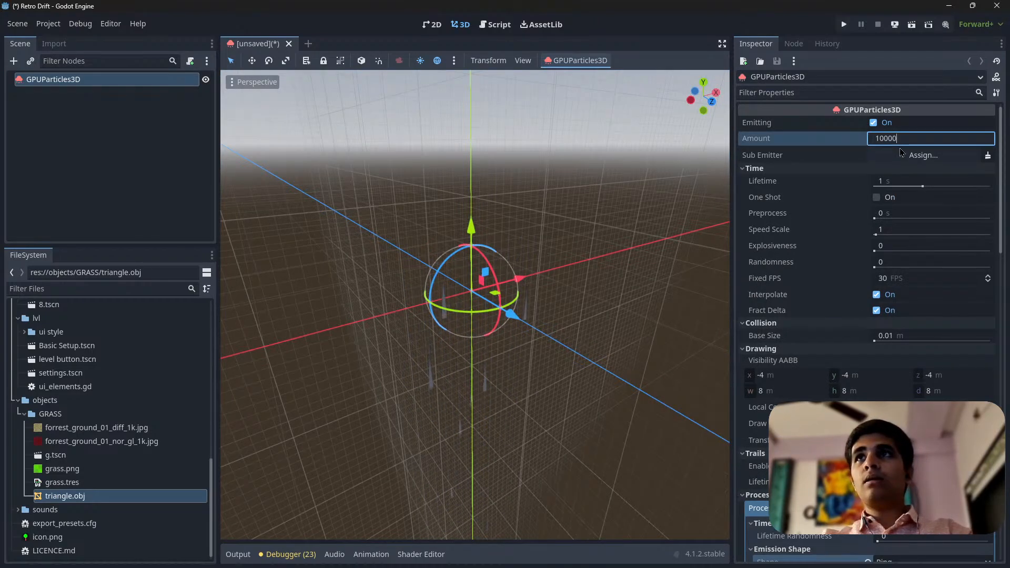
{"action": "key", "text": "Return"}
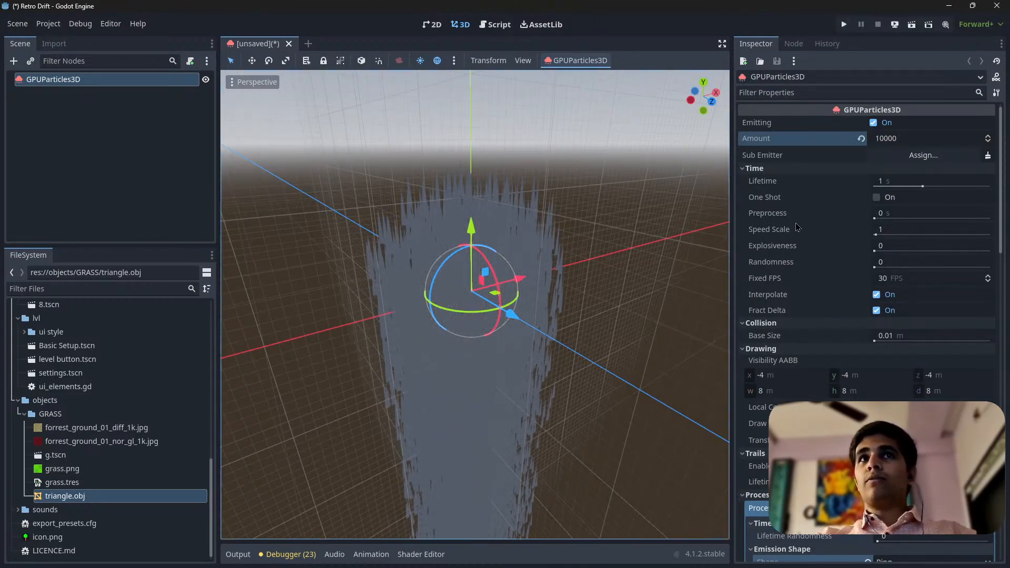
{"action": "left_click_drag", "start_coordinate": [917, 141], "coordinate": [854, 141]}
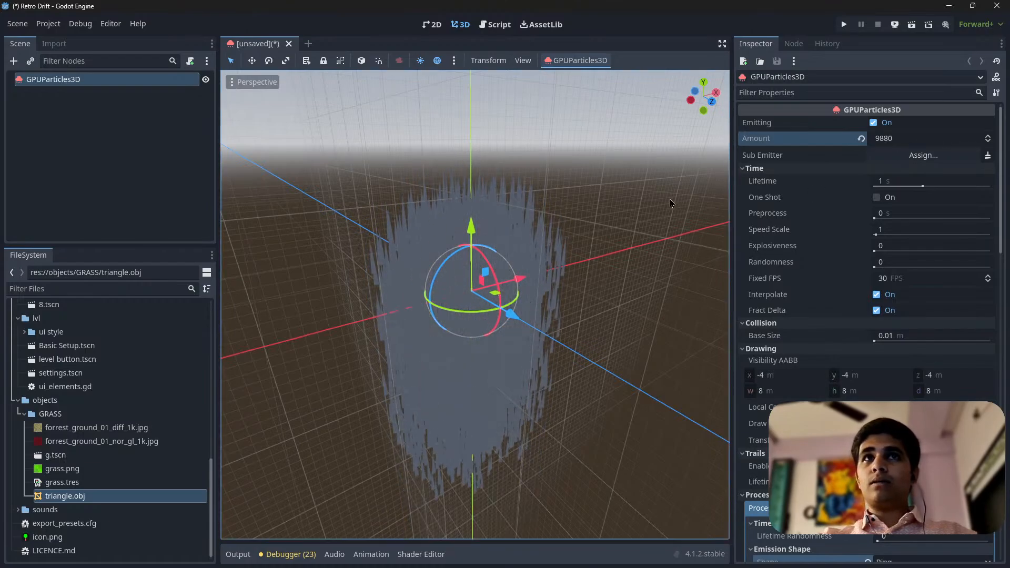
{"action": "left_click_drag", "start_coordinate": [915, 140], "coordinate": [849, 140]}
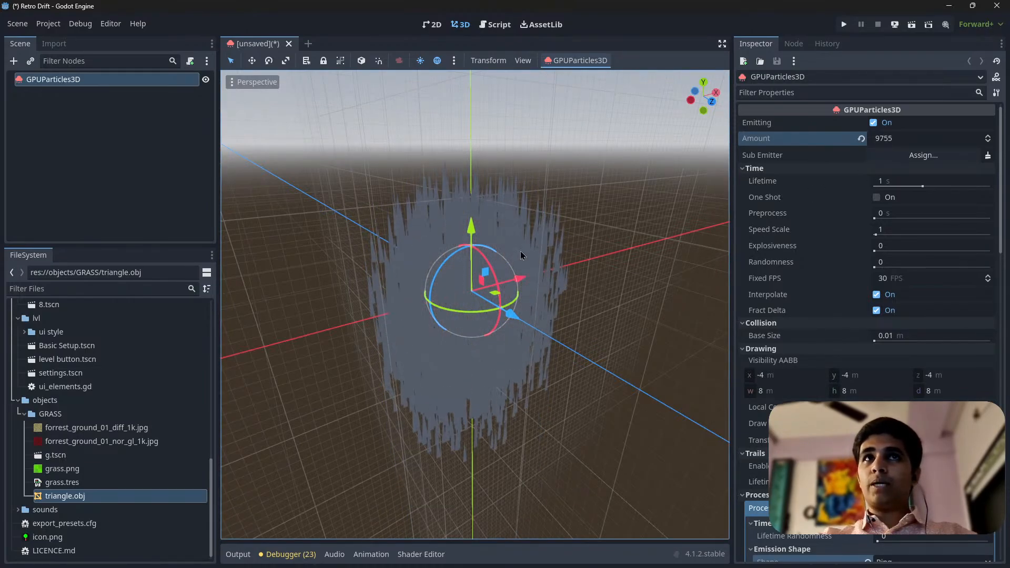
Examine the dense column of grass blade particles from several angles and distances
{"action": "middle_click_drag", "start_coordinate": [521, 255], "coordinate": [653, 267]}
{"action": "scroll", "coordinate": [480, 264], "scroll_direction": "up", "scroll_amount": 8}
{"action": "scroll", "coordinate": [479, 264], "scroll_direction": "down", "scroll_amount": 3}
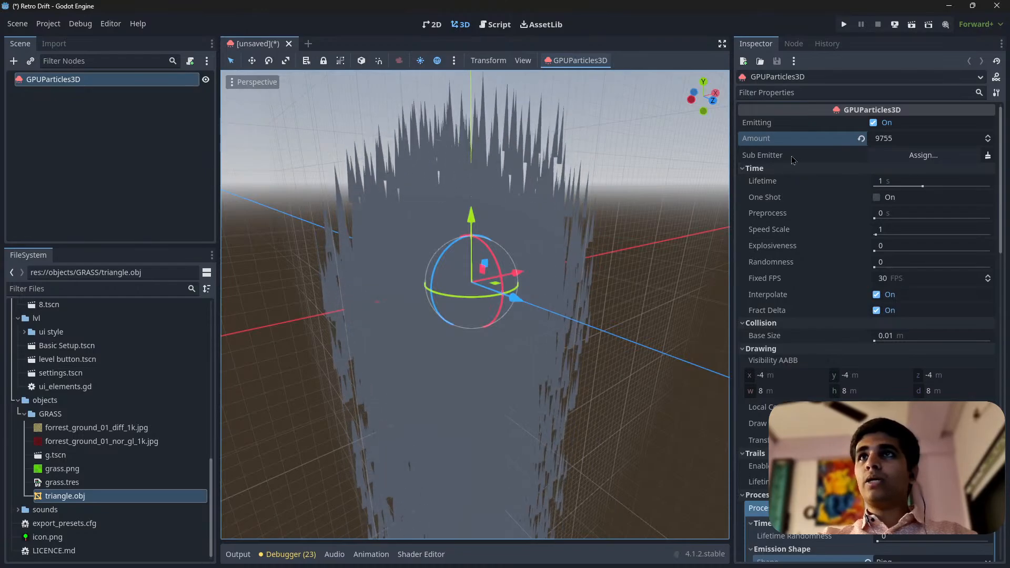
{"action": "scroll", "coordinate": [785, 284], "scroll_direction": "down", "scroll_amount": 3}
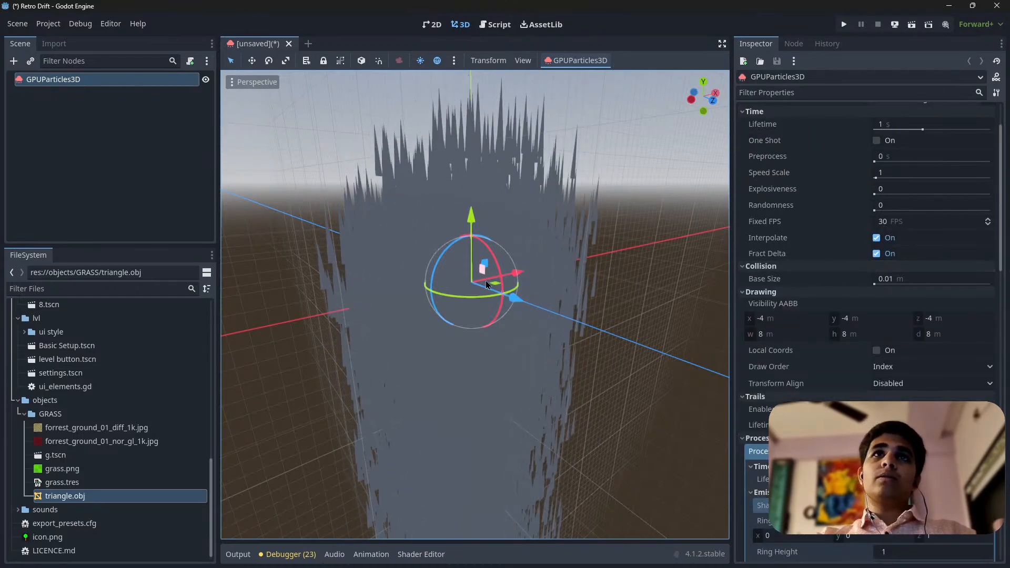
{"action": "scroll", "coordinate": [486, 285], "scroll_direction": "down", "scroll_amount": 7}
{"action": "middle_click_drag", "start_coordinate": [373, 310], "coordinate": [707, 363]}
{"action": "scroll", "coordinate": [470, 294], "scroll_direction": "up", "scroll_amount": 6}
{"action": "middle_click_drag", "start_coordinate": [524, 302], "coordinate": [526, 221]}
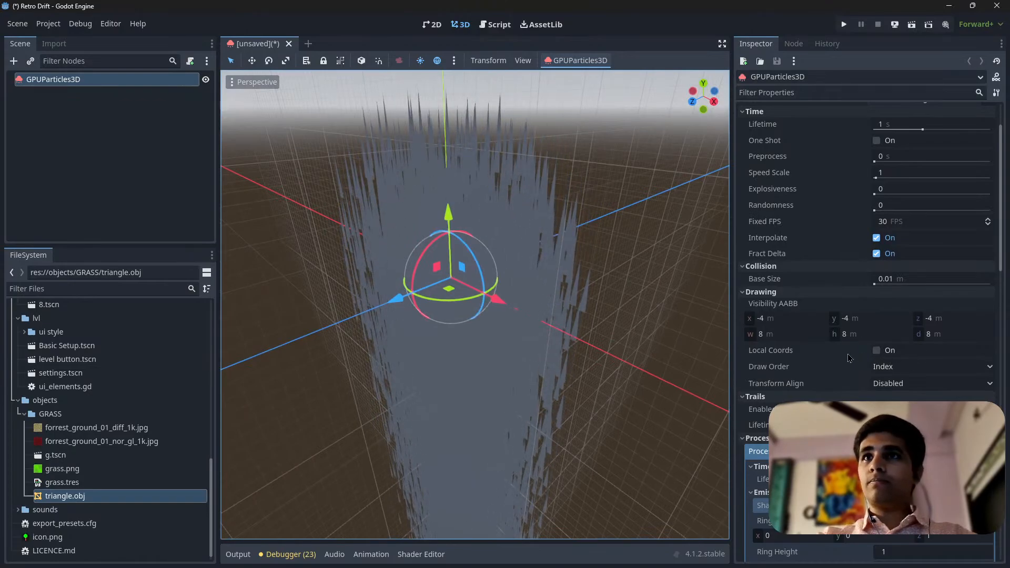
Review the process material's resource, collision, attractor interaction, sub-emitter and animation settings
{"action": "scroll", "coordinate": [788, 253], "scroll_direction": "up", "scroll_amount": 2}
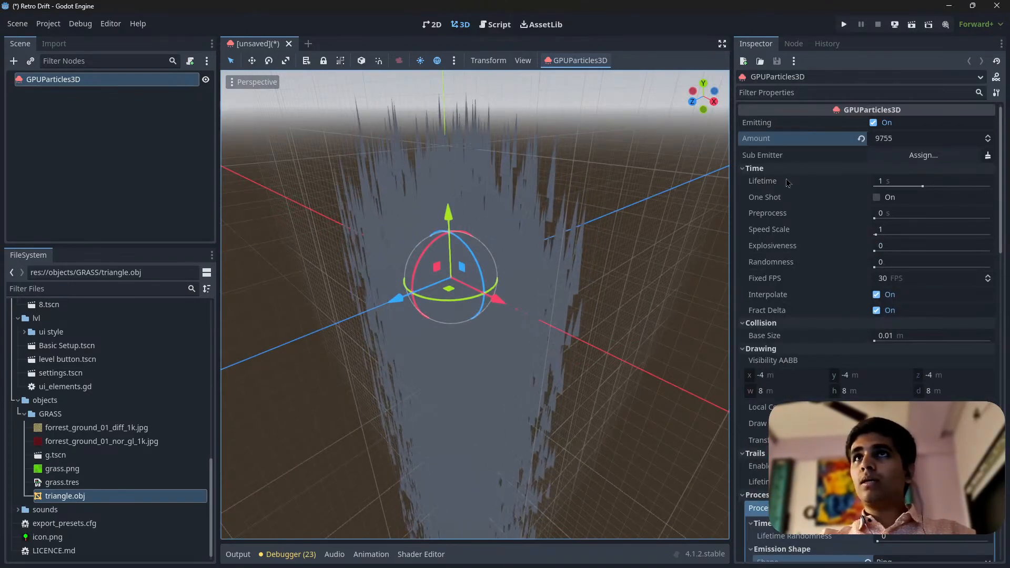
{"action": "scroll", "coordinate": [855, 263], "scroll_direction": "down", "scroll_amount": 6}
{"action": "scroll", "coordinate": [816, 321], "scroll_direction": "down", "scroll_amount": 10}
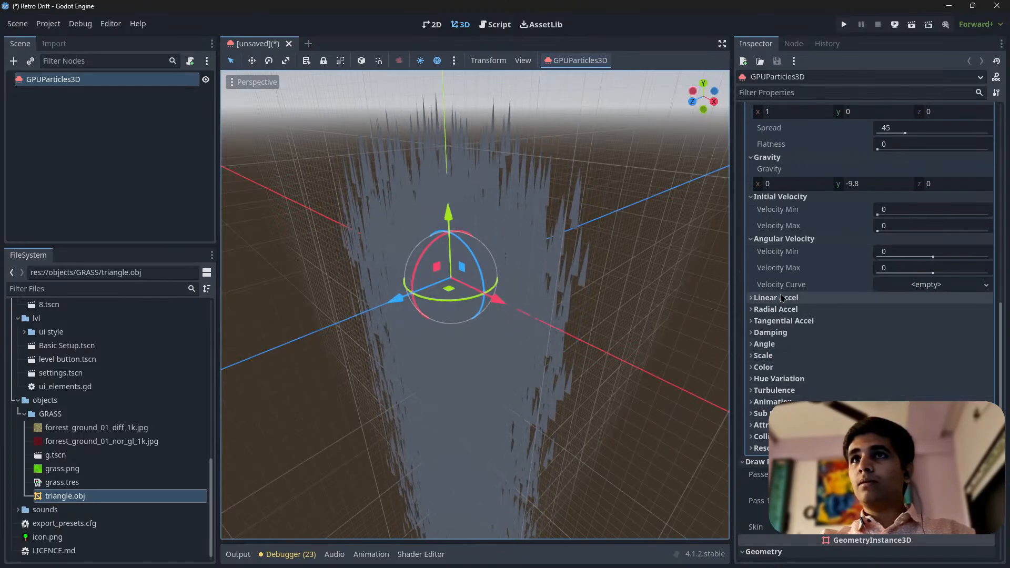
{"action": "left_click", "coordinate": [783, 448]}
{"action": "left_click", "coordinate": [784, 437]}
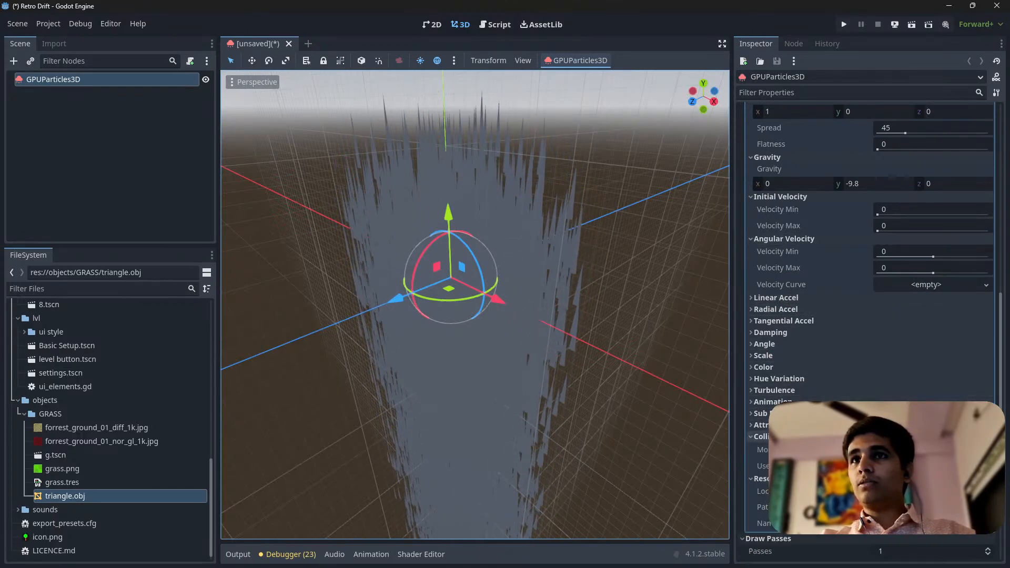
{"action": "left_click", "coordinate": [784, 425]}
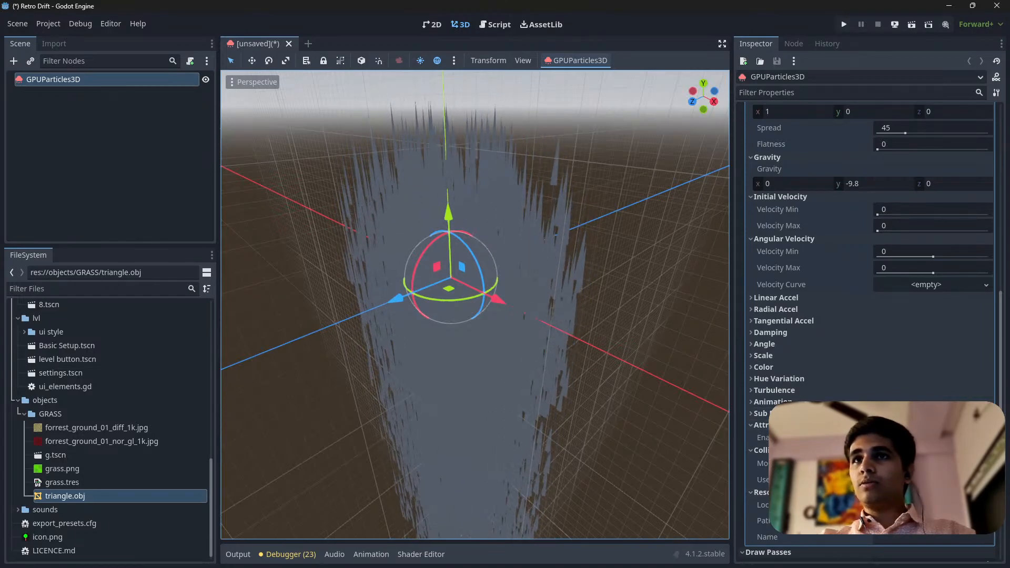
{"action": "left_click", "coordinate": [763, 414]}
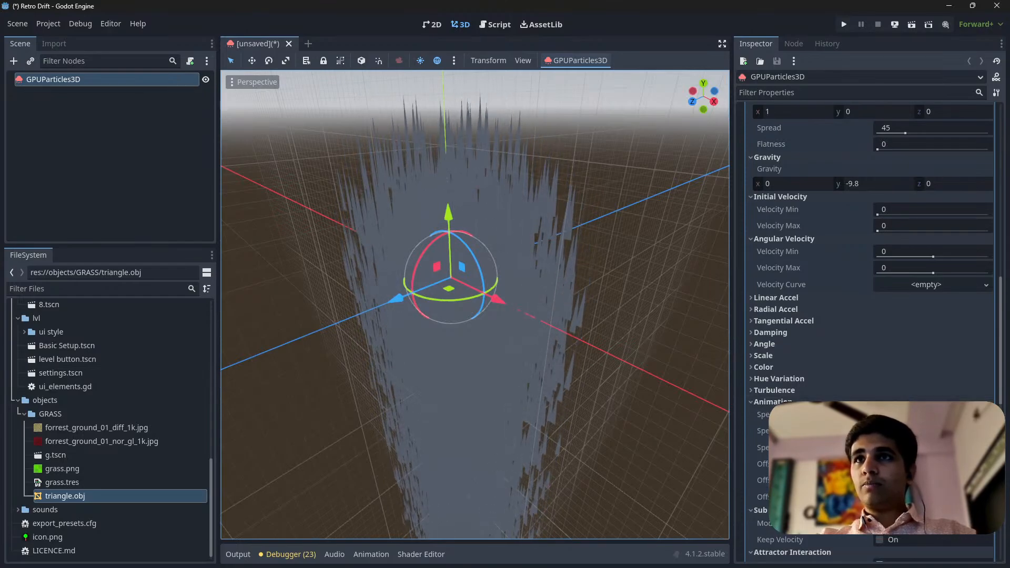
{"action": "scroll", "coordinate": [868, 316], "scroll_direction": "down", "scroll_amount": 5}
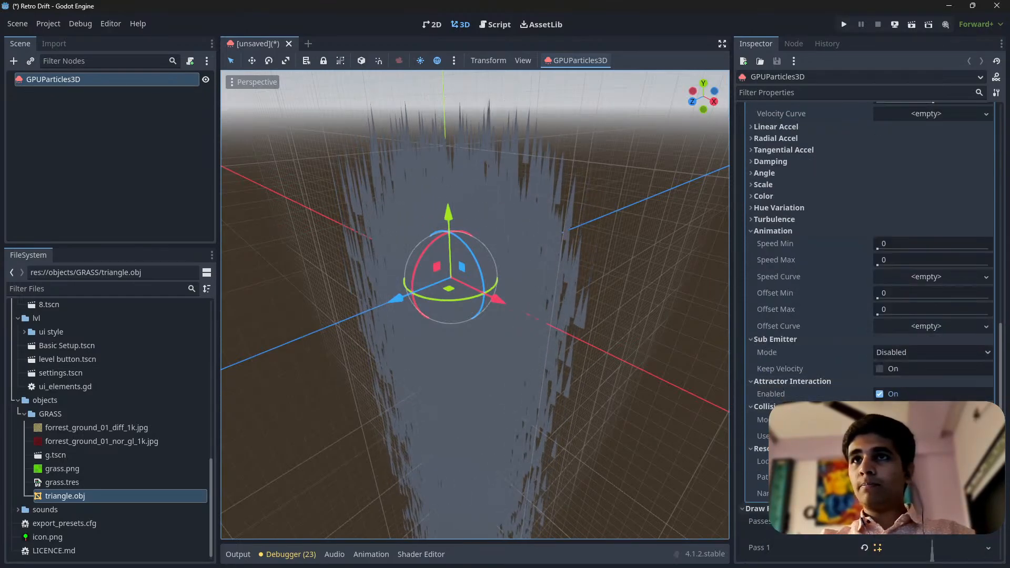
{"action": "scroll", "coordinate": [787, 343], "scroll_direction": "up", "scroll_amount": 3}
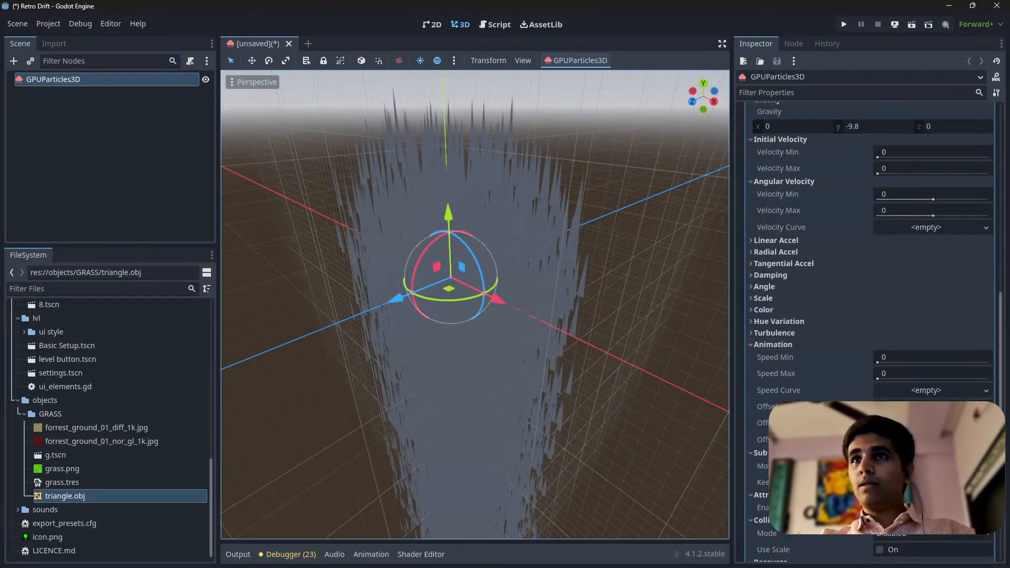
Review the process material's turbulence, hue variation, color, scale, angle, damping and acceleration settings, and collapse the material
{"action": "left_click", "coordinate": [785, 334]}
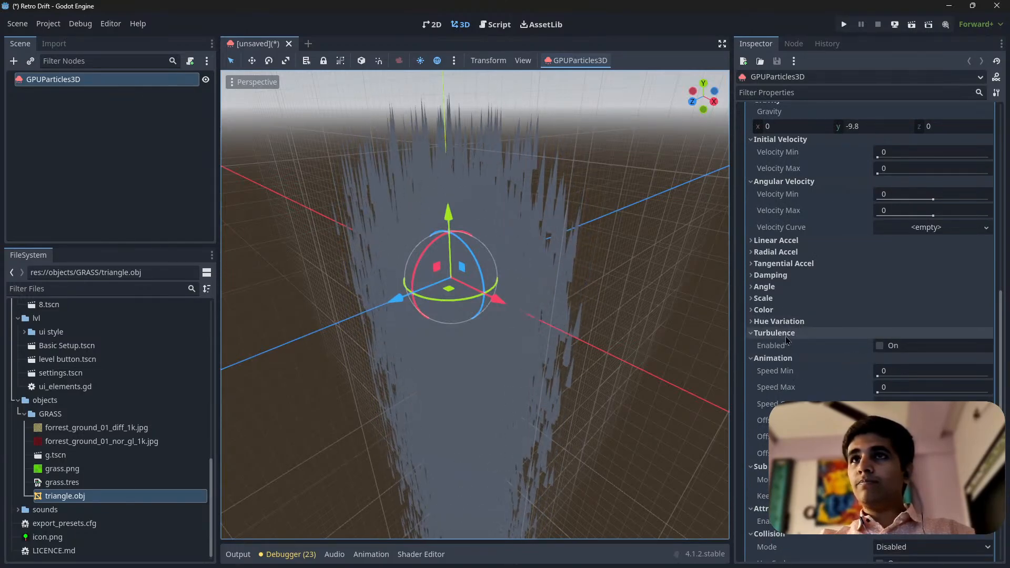
{"action": "scroll", "coordinate": [826, 374], "scroll_direction": "up", "scroll_amount": 2}
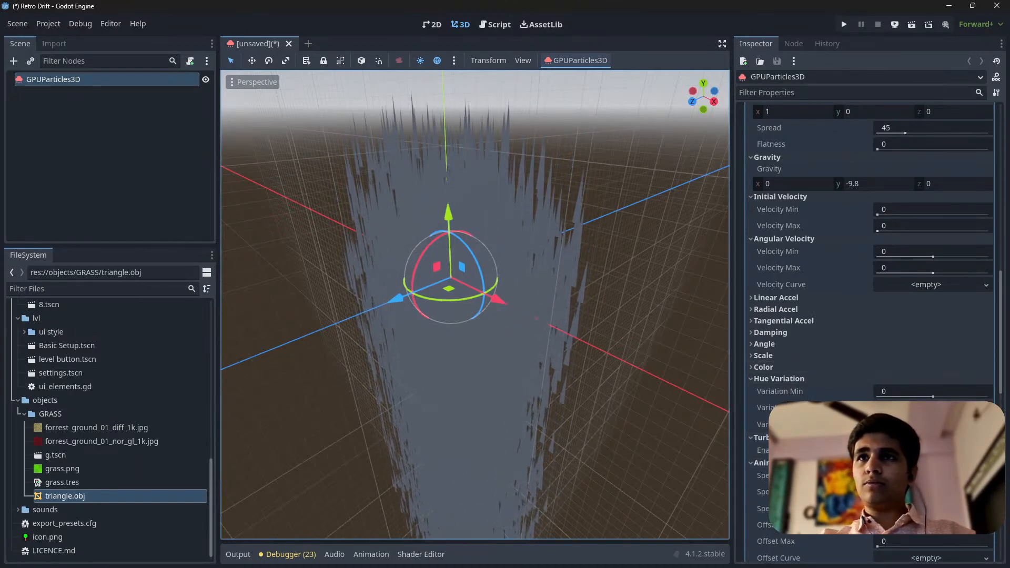
{"action": "left_click", "coordinate": [763, 368]}
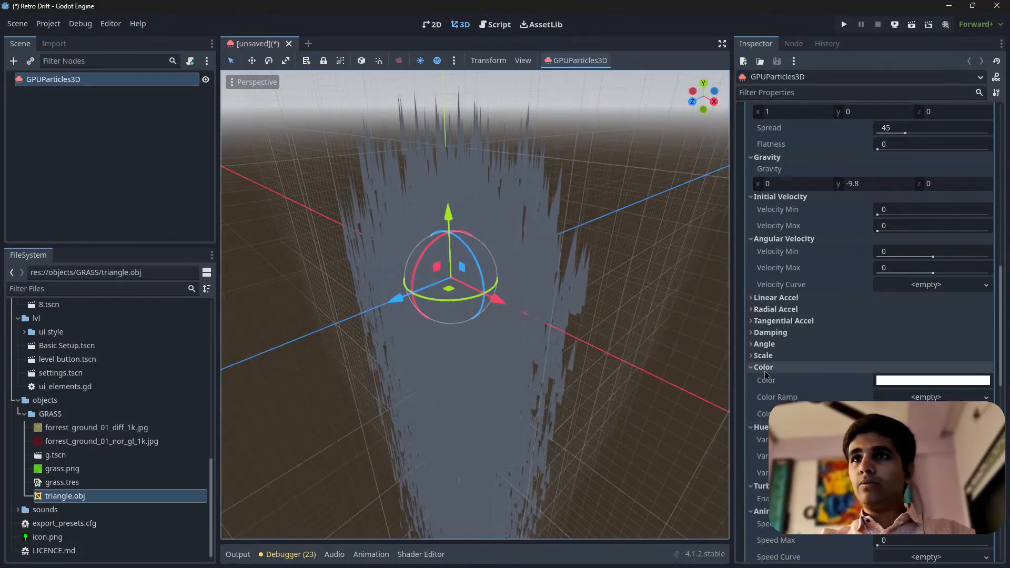
{"action": "left_click", "coordinate": [763, 356]}
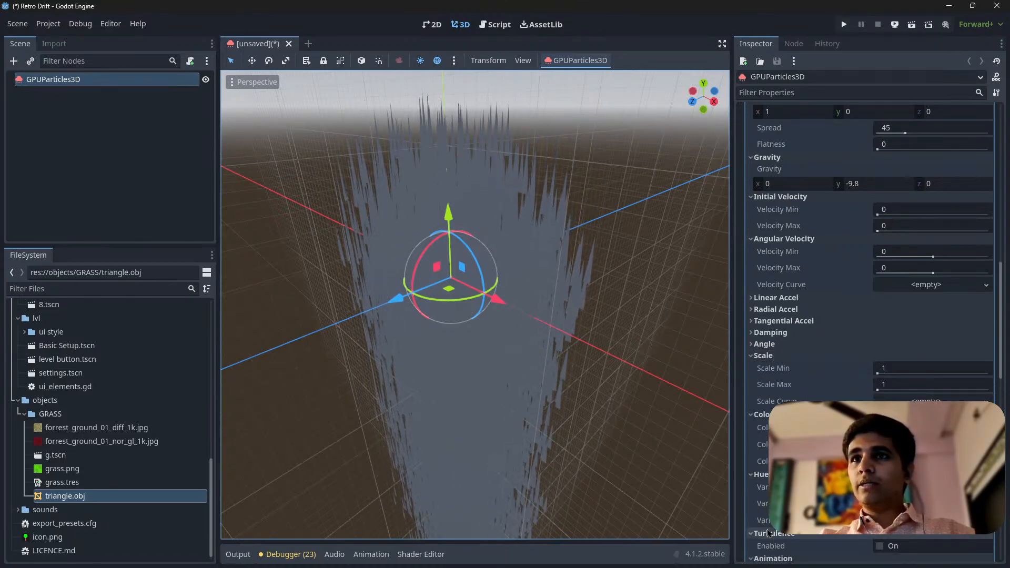
{"action": "scroll", "coordinate": [779, 378], "scroll_direction": "up", "scroll_amount": 3}
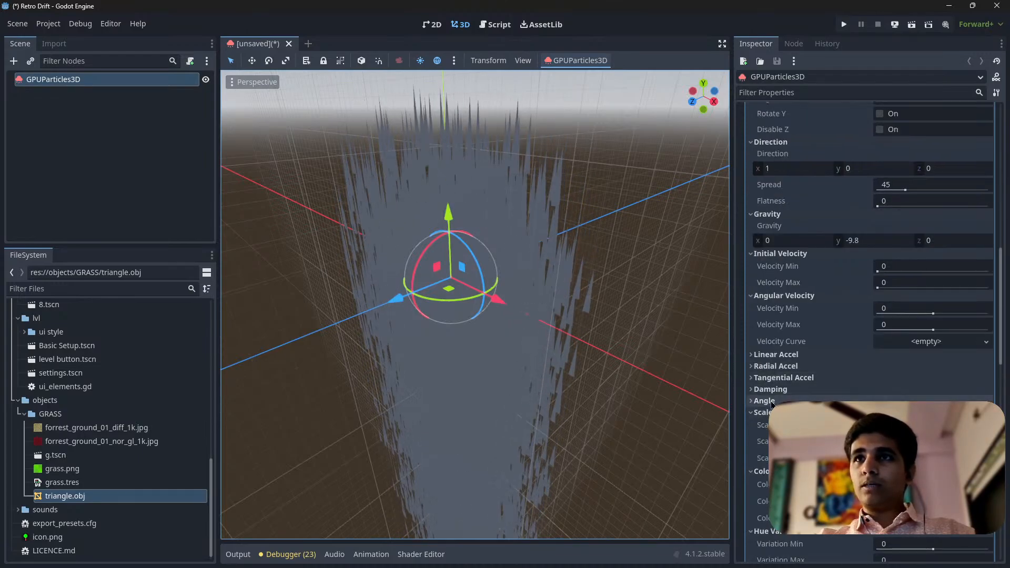
{"action": "left_click", "coordinate": [786, 378]}
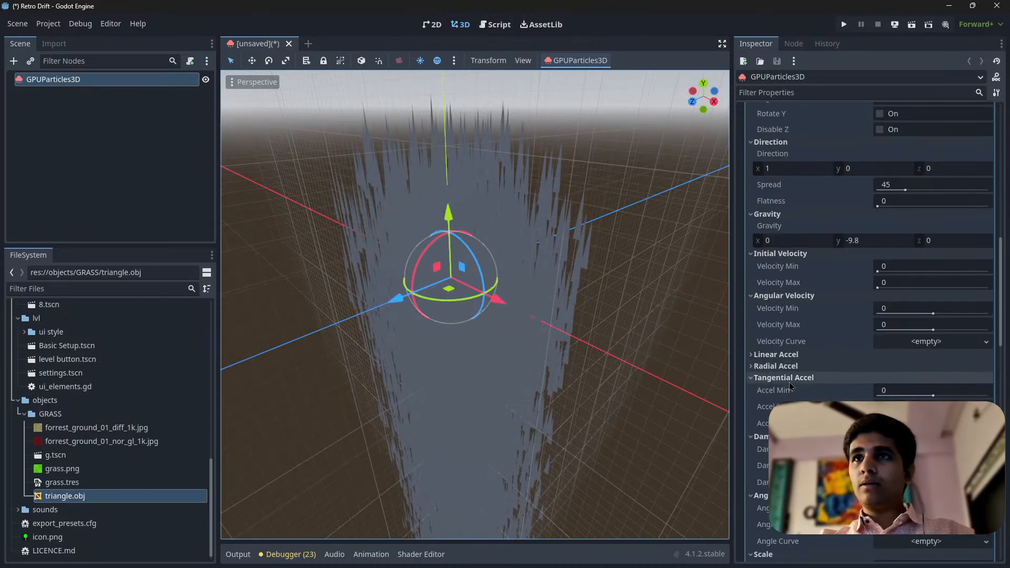
{"action": "left_click", "coordinate": [789, 366]}
{"action": "left_click", "coordinate": [791, 355]}
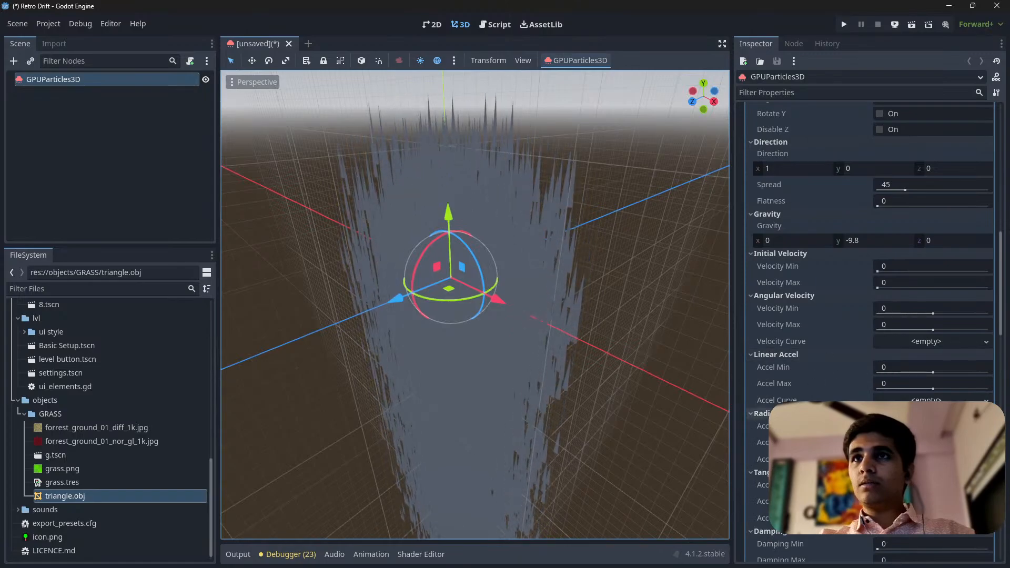
{"action": "scroll", "coordinate": [831, 296], "scroll_direction": "up", "scroll_amount": 10}
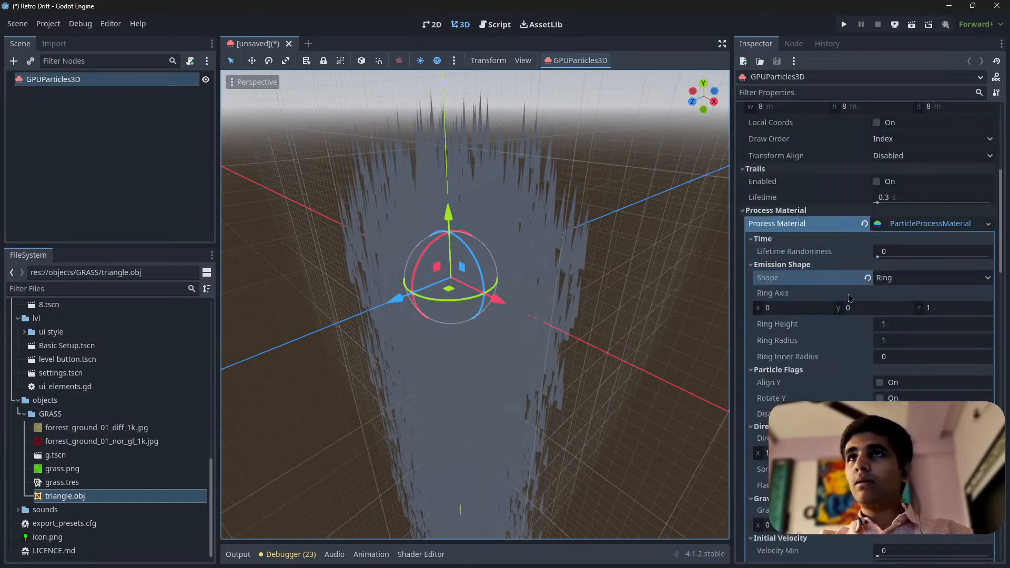
{"action": "left_click", "coordinate": [927, 223]}
{"action": "scroll", "coordinate": [814, 254], "scroll_direction": "up", "scroll_amount": 5}
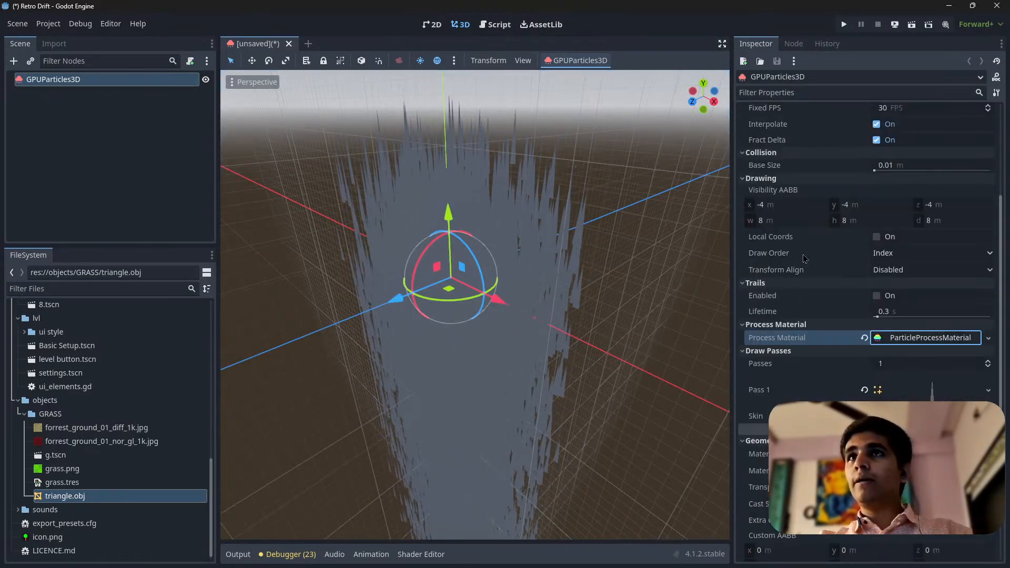
{"action": "scroll", "coordinate": [801, 242], "scroll_direction": "up", "scroll_amount": 5}
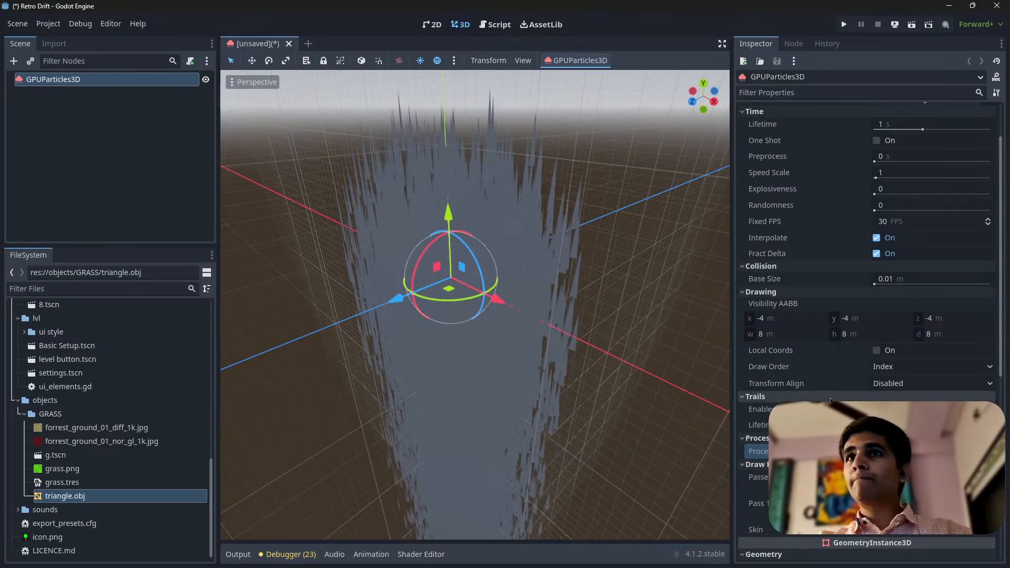
Review the emitter's transform align and draw order options and its trails, draw pass and geometry settings
{"action": "scroll", "coordinate": [929, 330], "scroll_direction": "down", "scroll_amount": 3}
{"action": "left_click", "coordinate": [922, 332]}
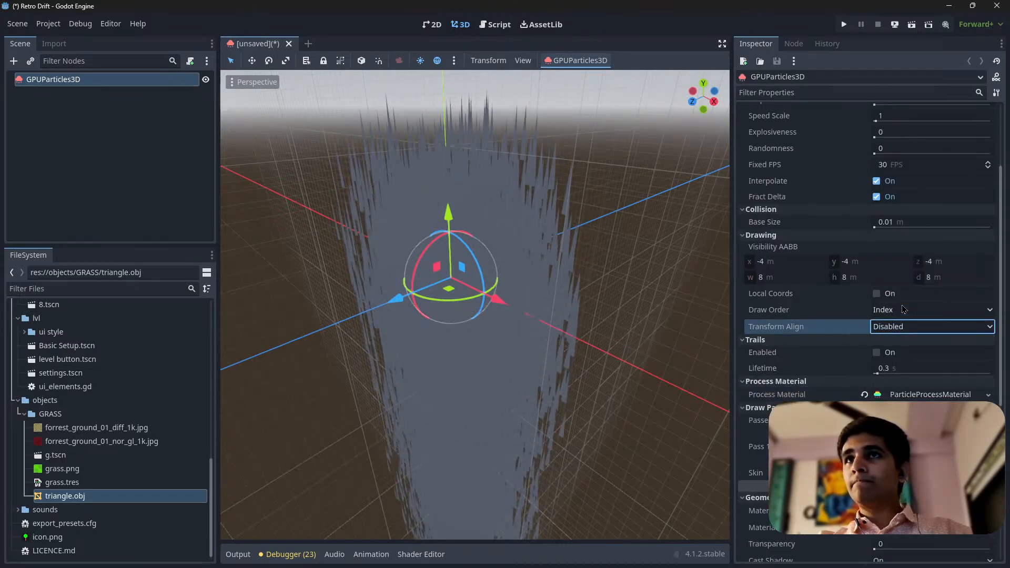
{"action": "left_click", "coordinate": [920, 311]}
{"action": "left_click", "coordinate": [921, 314]}
{"action": "left_click", "coordinate": [922, 314]}
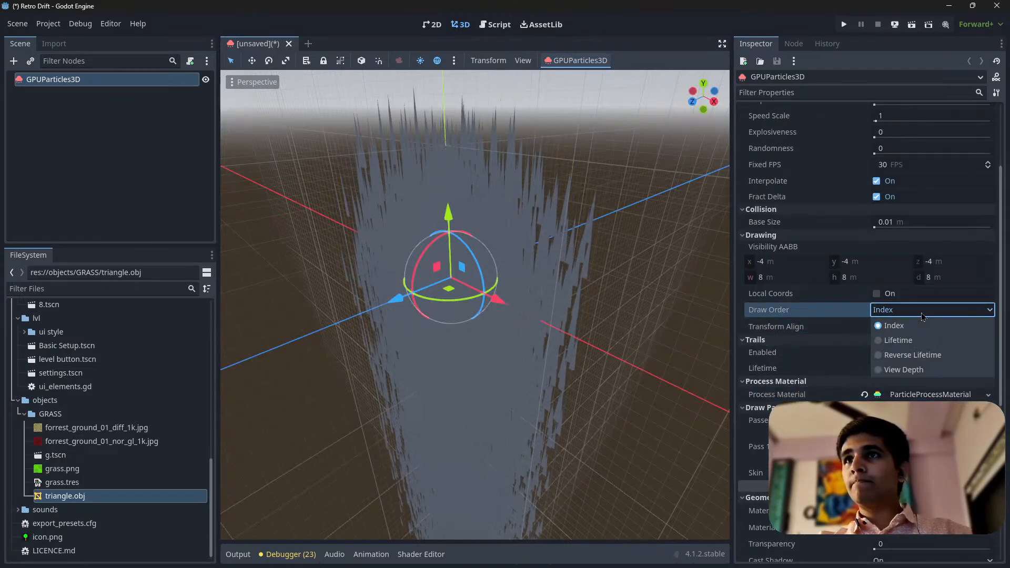
{"action": "left_click", "coordinate": [923, 314]}
{"action": "scroll", "coordinate": [788, 324], "scroll_direction": "down", "scroll_amount": 5}
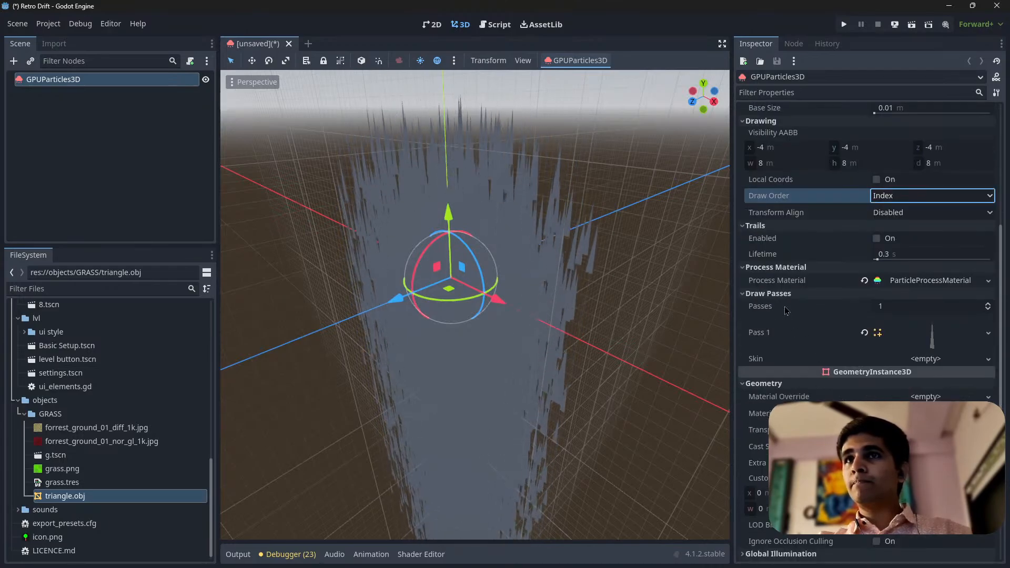
{"action": "scroll", "coordinate": [568, 297], "scroll_direction": "down", "scroll_amount": 8}
{"action": "middle_click_drag", "start_coordinate": [555, 295], "coordinate": [481, 290]}
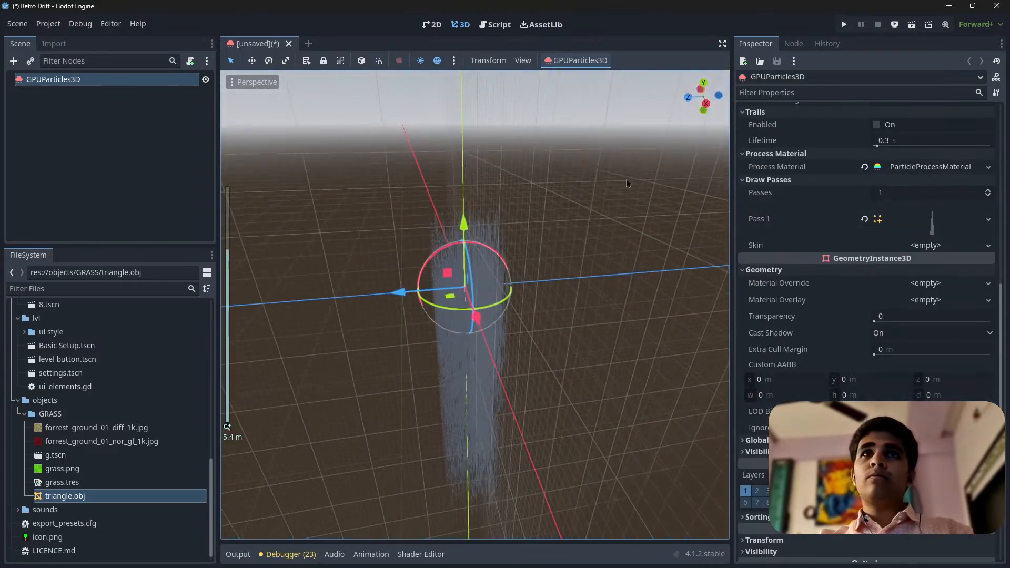
{"action": "scroll", "coordinate": [854, 336], "scroll_direction": "down", "scroll_amount": 3}
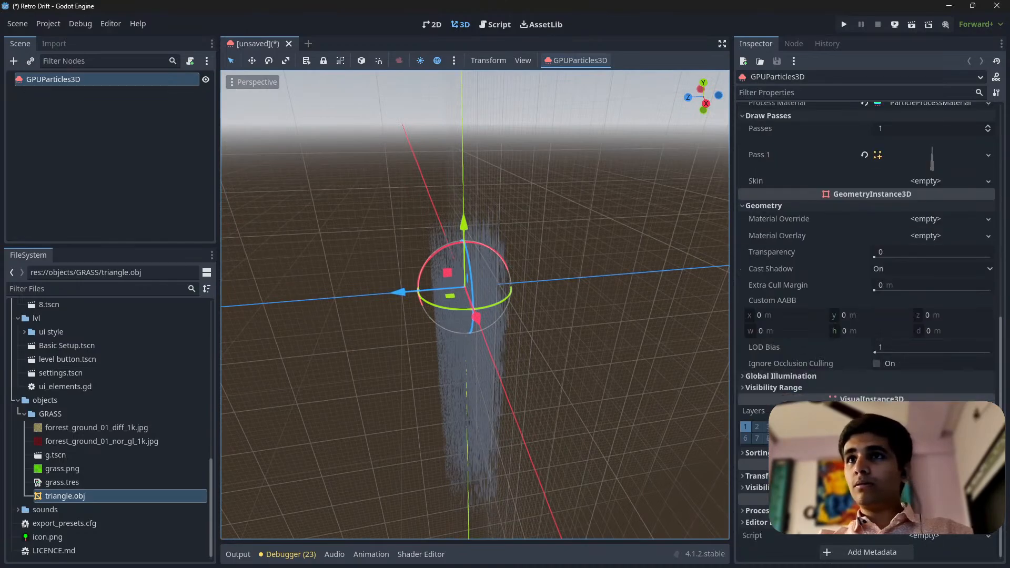
{"action": "scroll", "coordinate": [889, 336], "scroll_direction": "up", "scroll_amount": 9}
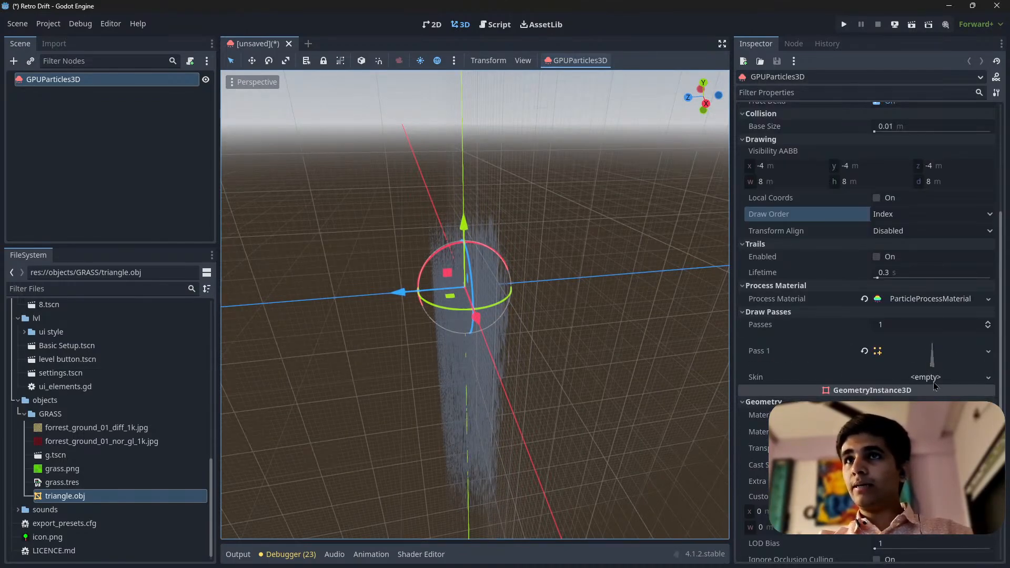
Assign a new material as the emitter's geometry material override and inspect the blades up close
{"action": "left_click", "coordinate": [930, 298]}
{"action": "left_click", "coordinate": [930, 298]}
{"action": "scroll", "coordinate": [905, 312], "scroll_direction": "down", "scroll_amount": 5}
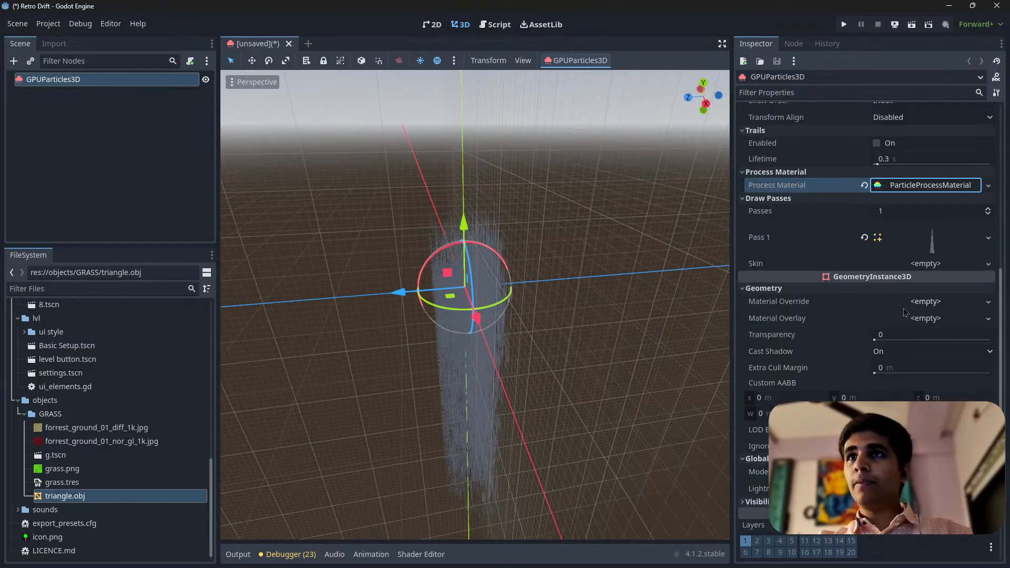
{"action": "left_click", "coordinate": [928, 302]}
{"action": "left_click", "coordinate": [924, 323]}
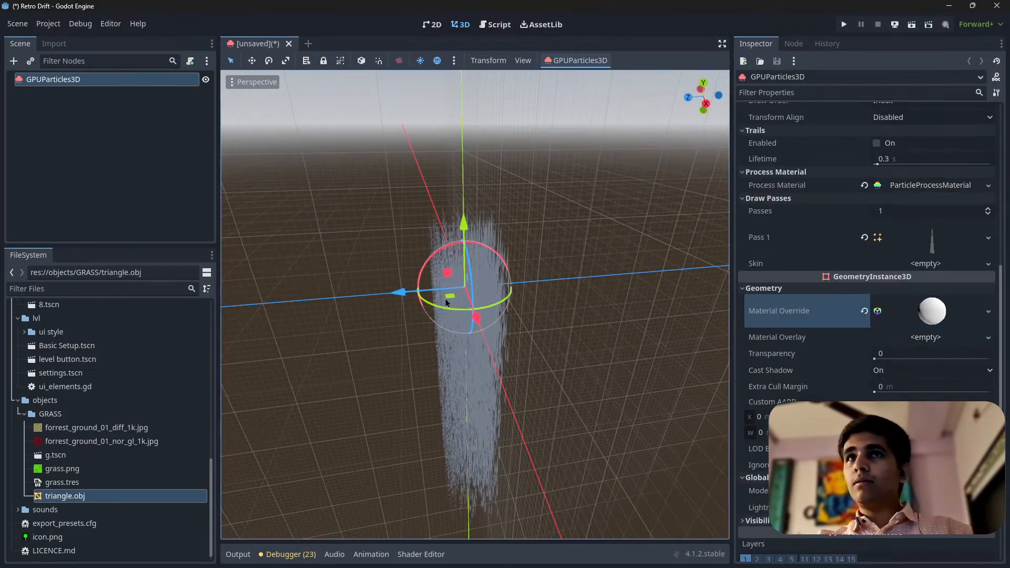
{"action": "middle_click_drag", "start_coordinate": [389, 289], "coordinate": [535, 253]}
{"action": "scroll", "coordinate": [457, 254], "scroll_direction": "up", "scroll_amount": 7}
{"action": "middle_click_drag", "start_coordinate": [457, 255], "coordinate": [496, 257]}
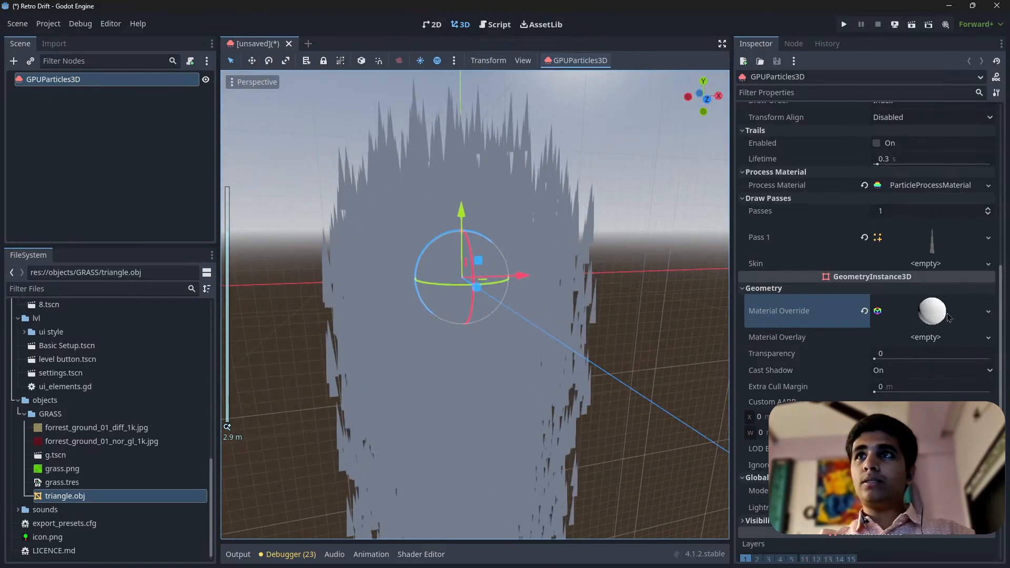
Expand the override material and enable its Back Lighting, checking the blades from above
{"action": "scroll", "coordinate": [465, 248], "scroll_direction": "down", "scroll_amount": 6}
{"action": "left_click", "coordinate": [923, 317]}
{"action": "scroll", "coordinate": [922, 317], "scroll_direction": "down", "scroll_amount": 5}
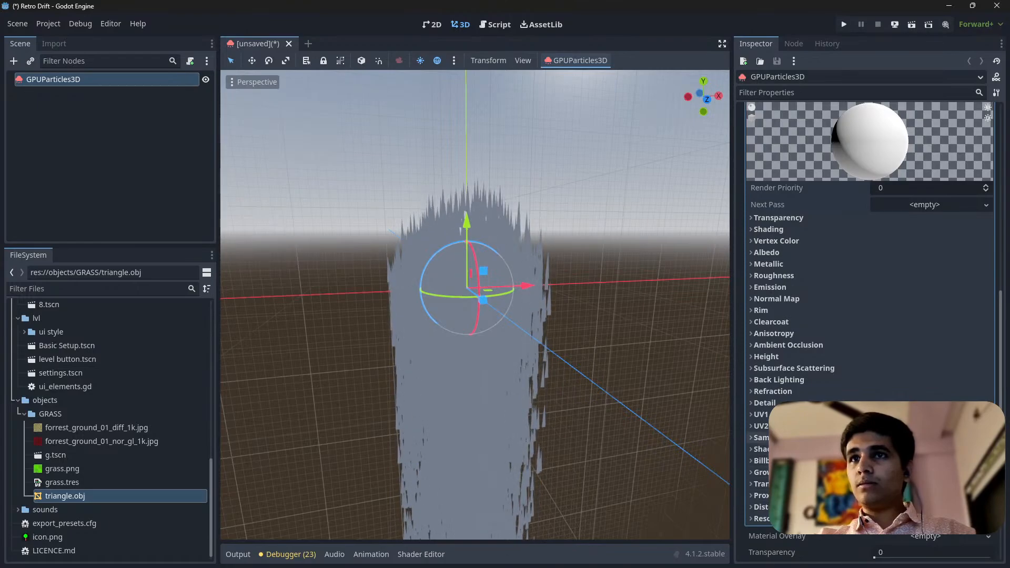
{"action": "left_click", "coordinate": [783, 379]}
{"action": "left_click", "coordinate": [878, 393]}
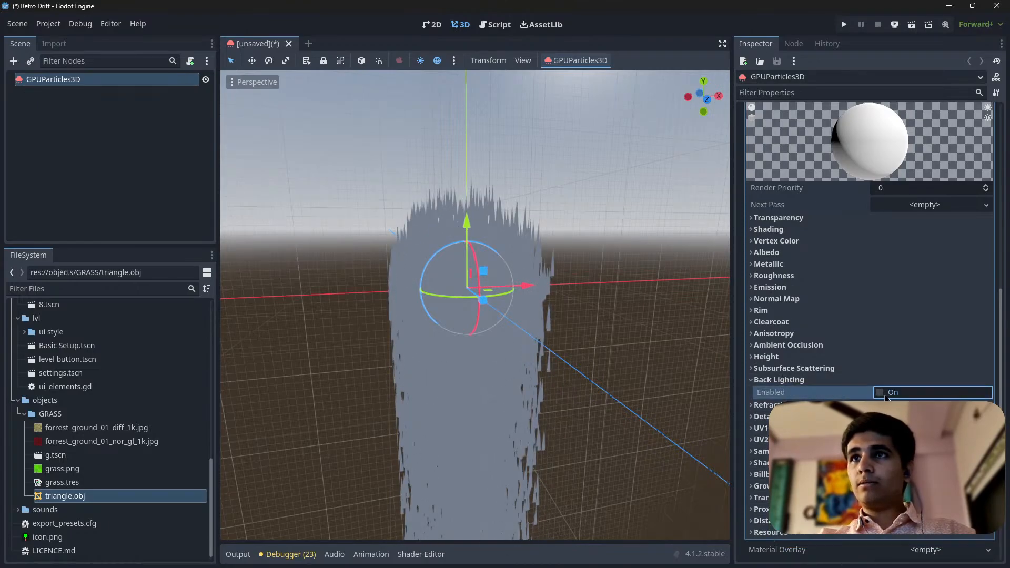
{"action": "scroll", "coordinate": [536, 315], "scroll_direction": "down", "scroll_amount": 3}
{"action": "scroll", "coordinate": [542, 336], "scroll_direction": "up", "scroll_amount": 8}
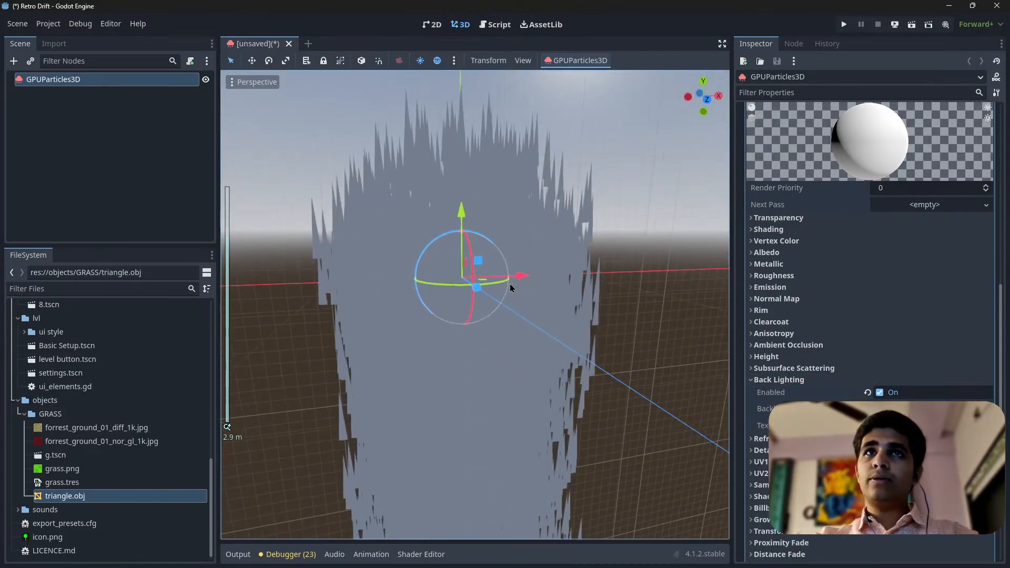
{"action": "middle_click_drag", "start_coordinate": [510, 286], "coordinate": [474, 311]}
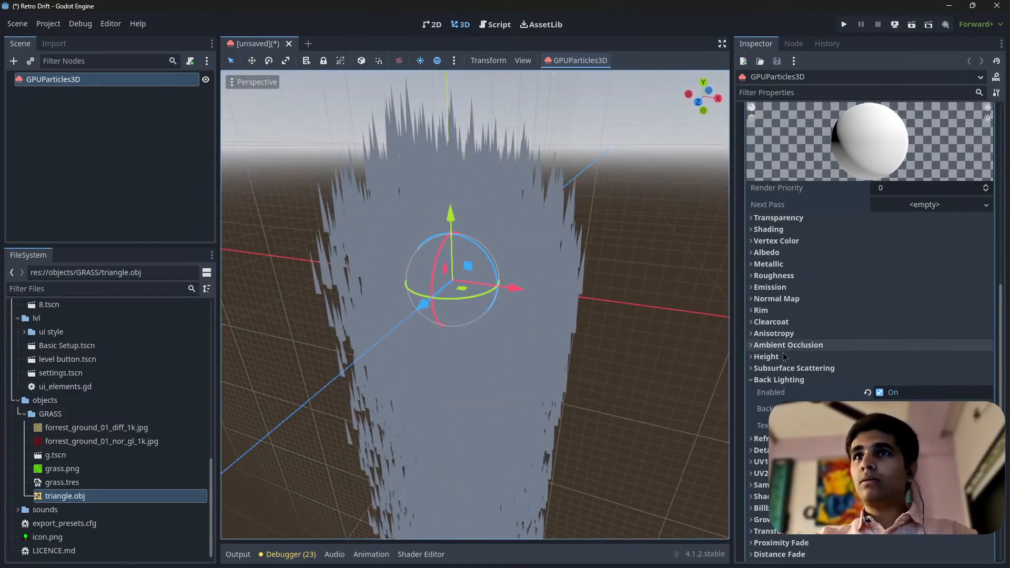
Give the override material's albedo a new gradient texture filled vertically, from black at the base to white at the tip
{"action": "left_click", "coordinate": [768, 229]}
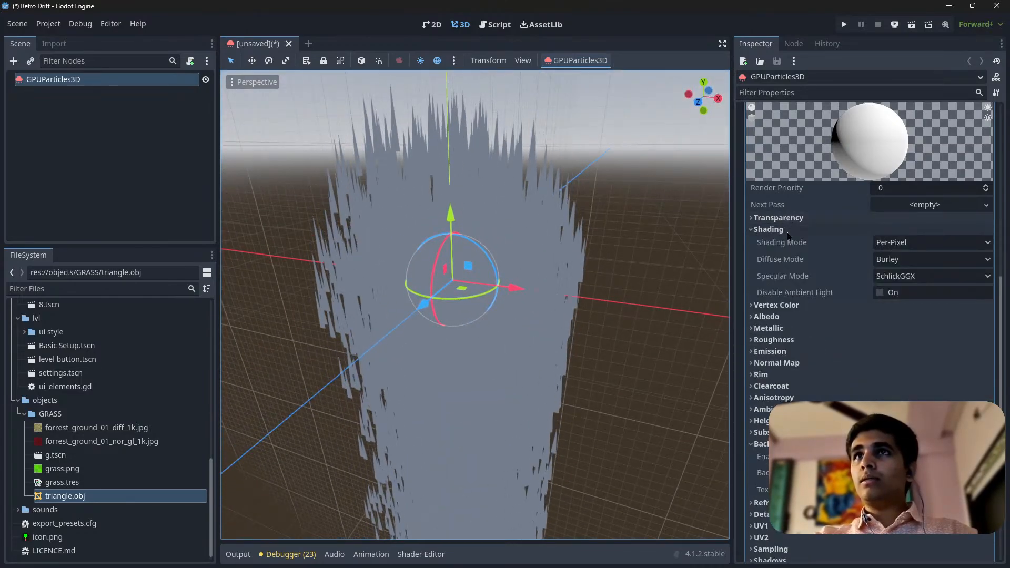
{"action": "left_click", "coordinate": [768, 229]}
{"action": "left_click", "coordinate": [766, 253]}
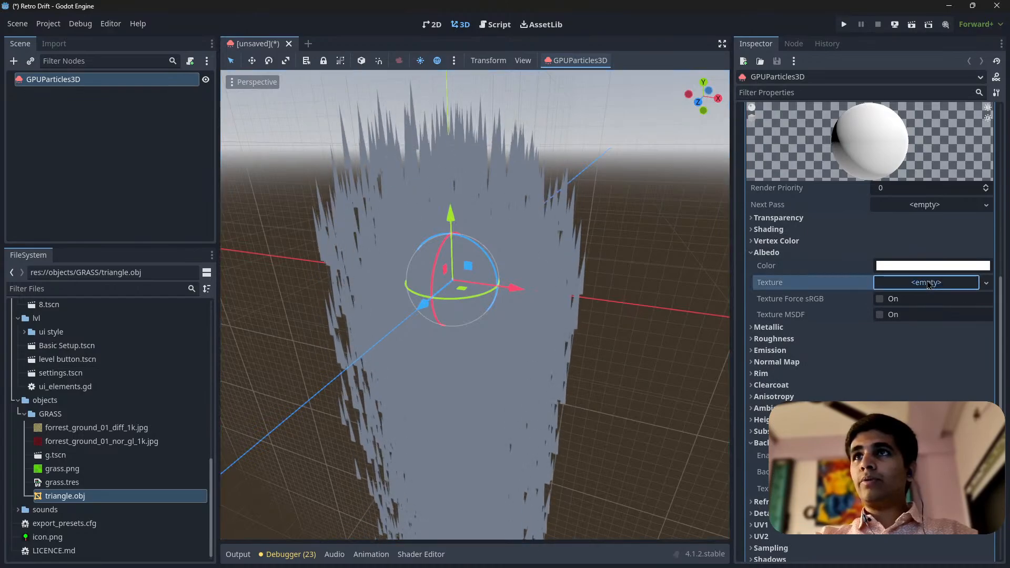
{"action": "left_click", "coordinate": [986, 283]}
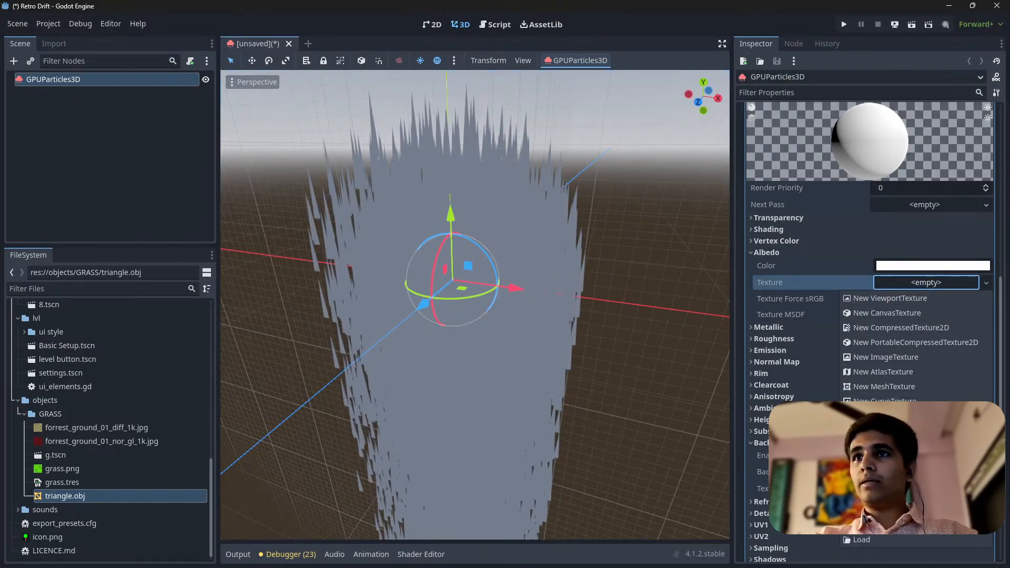
{"action": "left_click", "coordinate": [894, 445]}
{"action": "left_click", "coordinate": [926, 292]}
{"action": "left_click_drag", "start_coordinate": [812, 332], "coordinate": [934, 454]}
{"action": "scroll", "coordinate": [547, 352], "scroll_direction": "down", "scroll_amount": 5}
{"action": "middle_click_drag", "start_coordinate": [542, 353], "coordinate": [633, 348]}
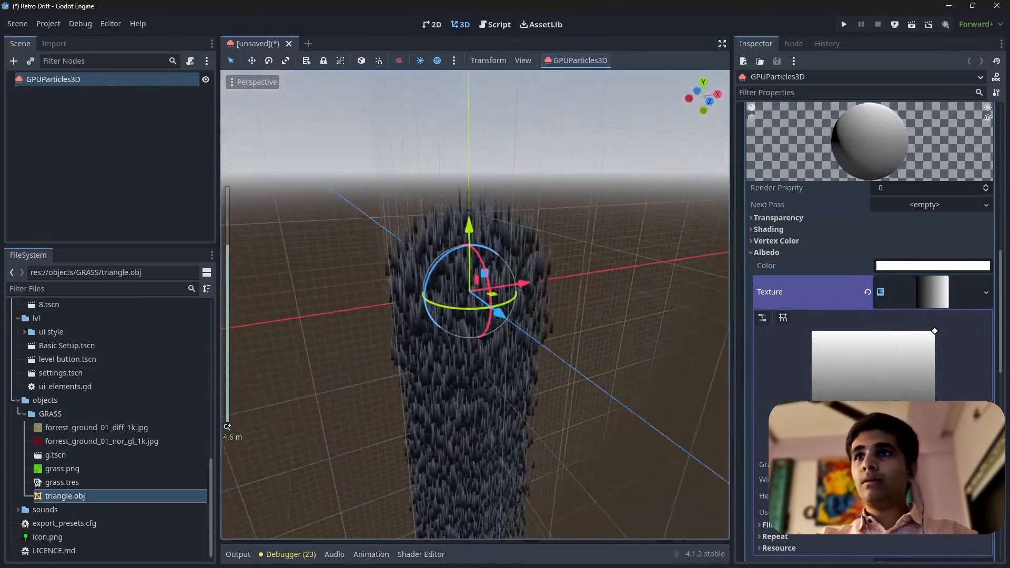
Lighten the gradient's black color stop to gray
{"action": "left_click", "coordinate": [926, 464]}
{"action": "left_click", "coordinate": [974, 488]}
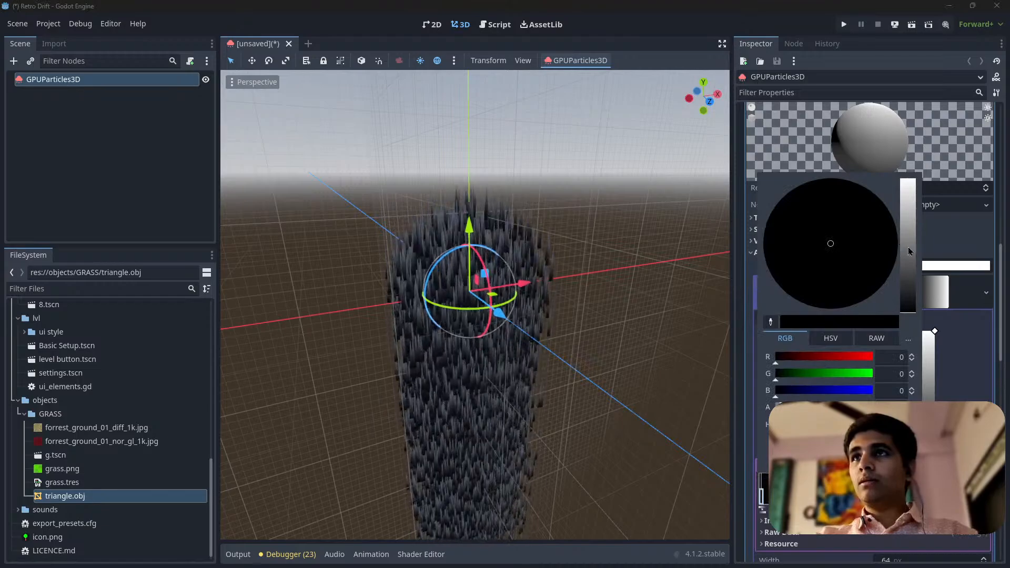
{"action": "mouse_move", "coordinate": [909, 251]}
{"action": "left_mouse_down"}
{"action": "mouse_move", "coordinate": [914, 216]}
{"action": "mouse_move", "coordinate": [914, 239]}
{"action": "left_mouse_up"}
{"action": "left_click", "coordinate": [966, 395]}
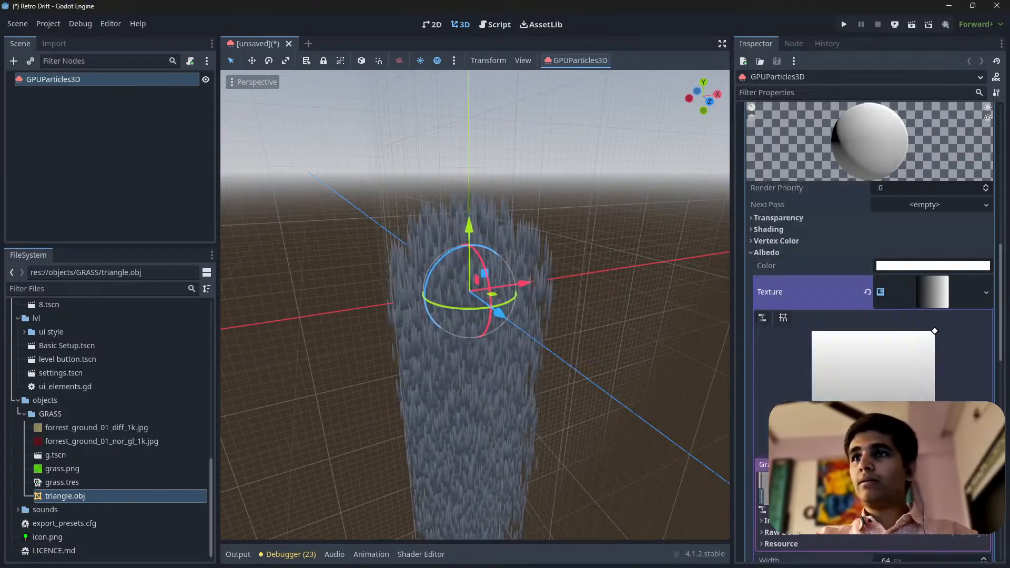
Set the override material's albedo color to a soft yellowish green and check the grass up close
{"action": "left_click", "coordinate": [946, 265]}
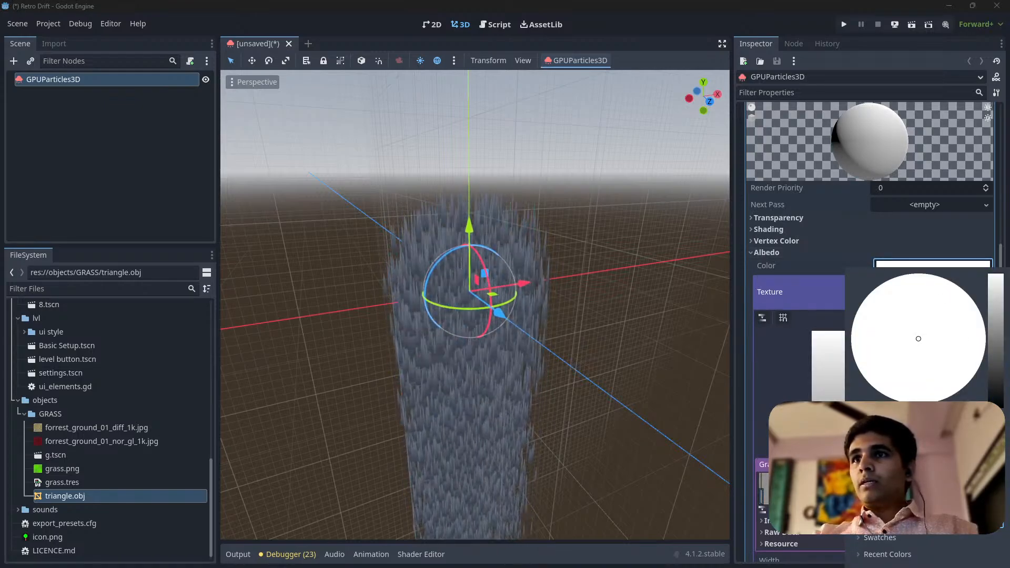
{"action": "left_click", "coordinate": [995, 292]}
{"action": "left_click", "coordinate": [861, 374]}
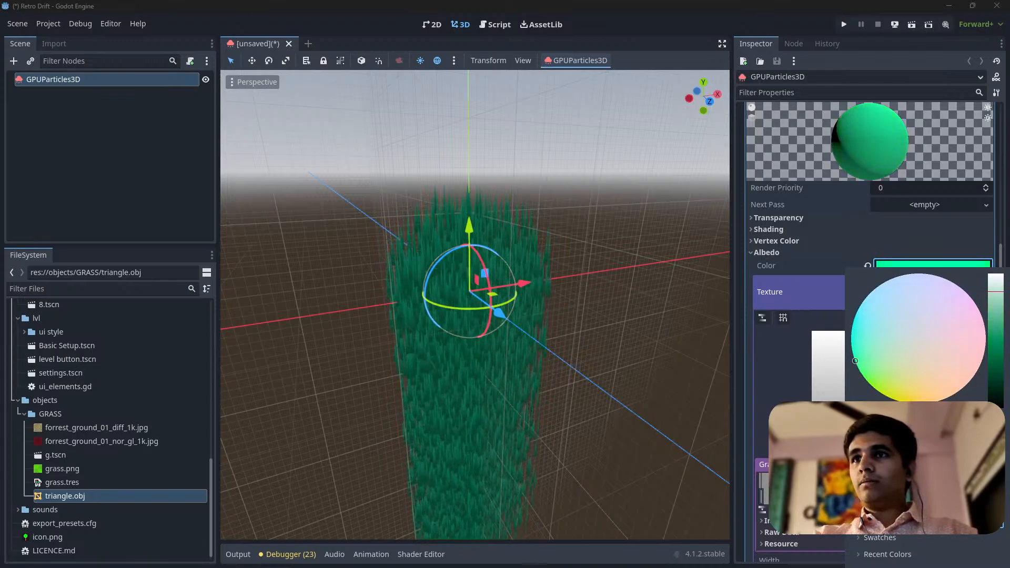
{"action": "left_click", "coordinate": [864, 378]}
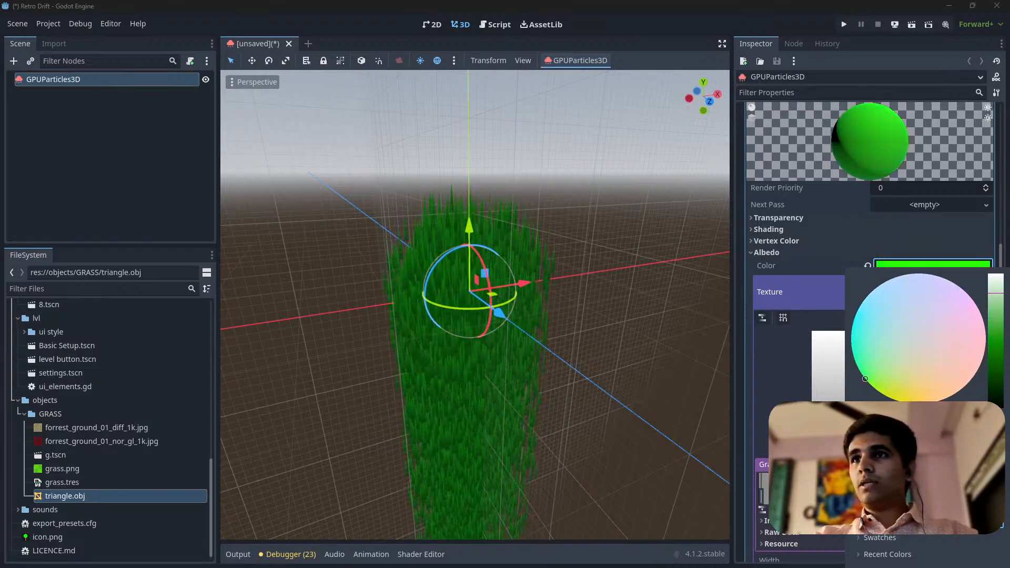
{"action": "left_click", "coordinate": [876, 390]}
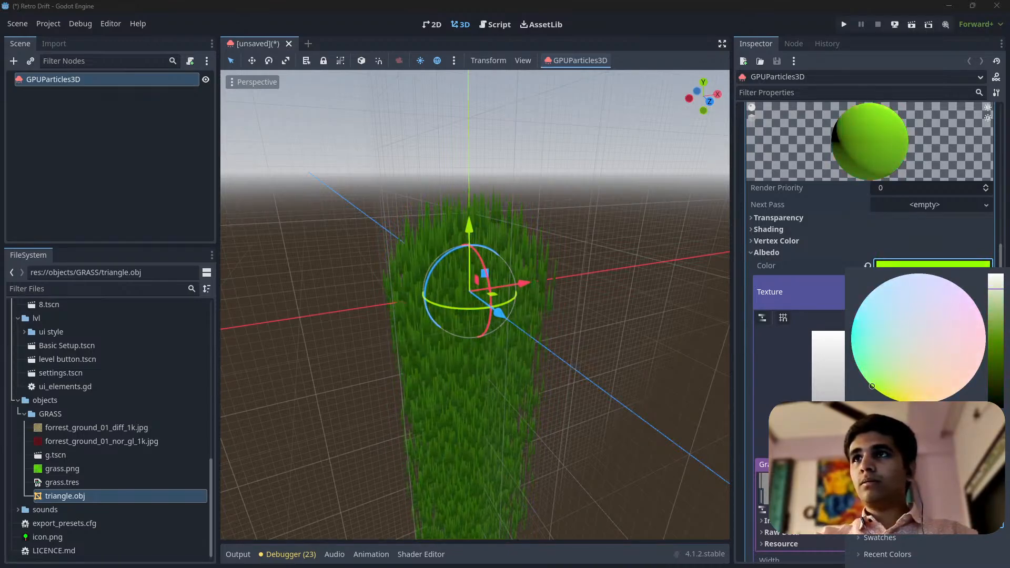
{"action": "mouse_move", "coordinate": [871, 487]}
{"action": "left_mouse_down"}
{"action": "mouse_move", "coordinate": [910, 487]}
{"action": "mouse_move", "coordinate": [892, 487]}
{"action": "left_mouse_up"}
{"action": "left_click", "coordinate": [929, 267]}
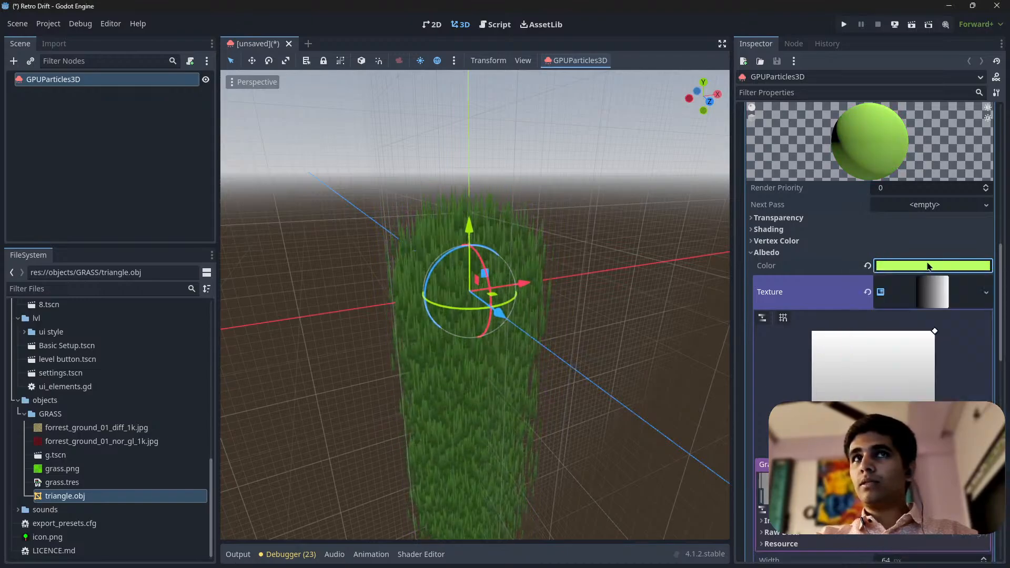
{"action": "scroll", "coordinate": [417, 322], "scroll_direction": "up", "scroll_amount": 4}
{"action": "scroll", "coordinate": [418, 322], "scroll_direction": "down", "scroll_amount": 10}
{"action": "middle_click_drag", "start_coordinate": [418, 321], "coordinate": [390, 314]}
{"action": "scroll", "coordinate": [390, 314], "scroll_direction": "up", "scroll_amount": 9}
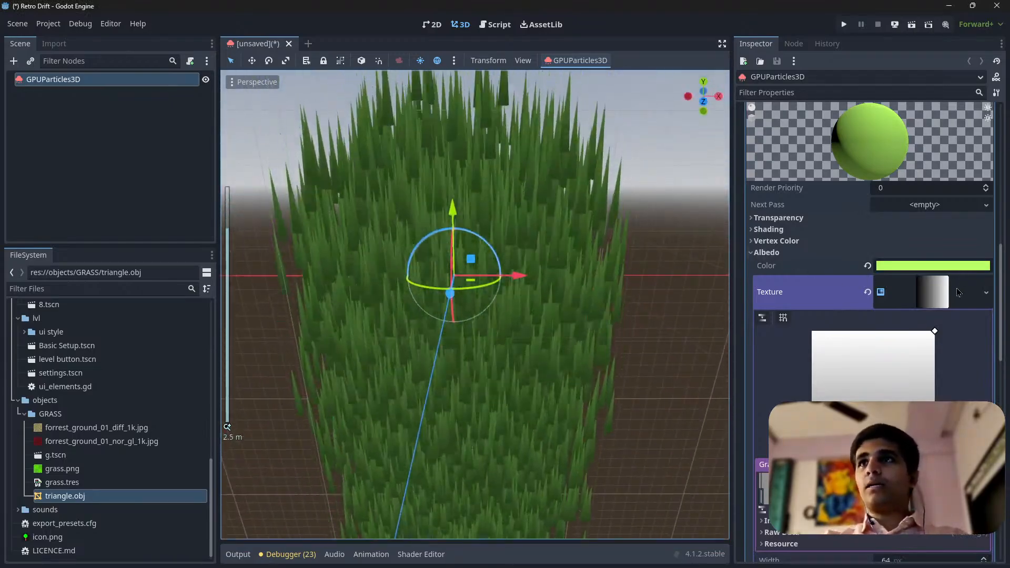
Collapse the gradient texture and the override material, and return to the emitter's Time settings
{"action": "left_click", "coordinate": [933, 292]}
{"action": "scroll", "coordinate": [920, 274], "scroll_direction": "up", "scroll_amount": 4}
{"action": "left_click", "coordinate": [928, 196]}
{"action": "scroll", "coordinate": [912, 226], "scroll_direction": "up", "scroll_amount": 8}
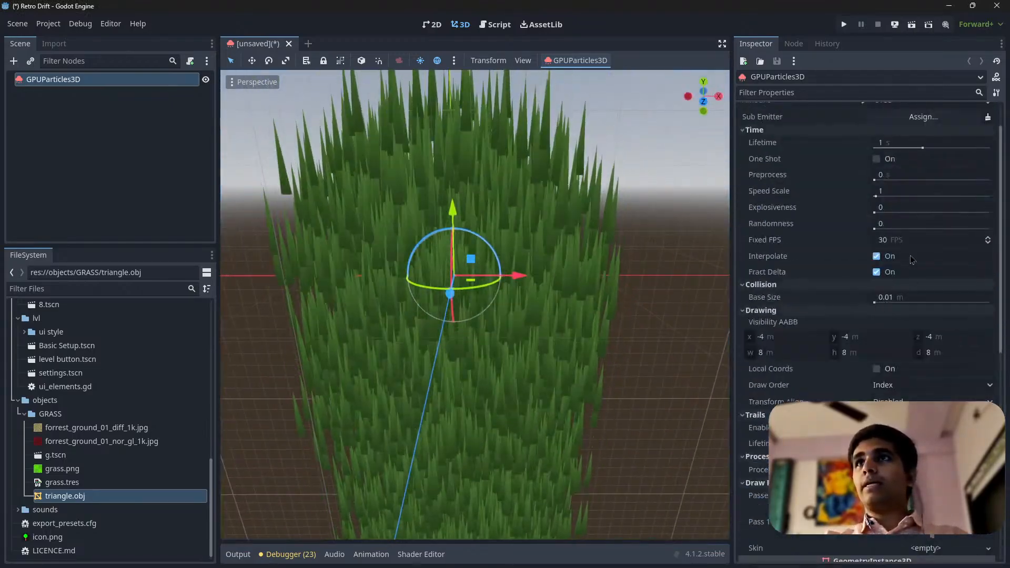
{"action": "left_click", "coordinate": [907, 168]}
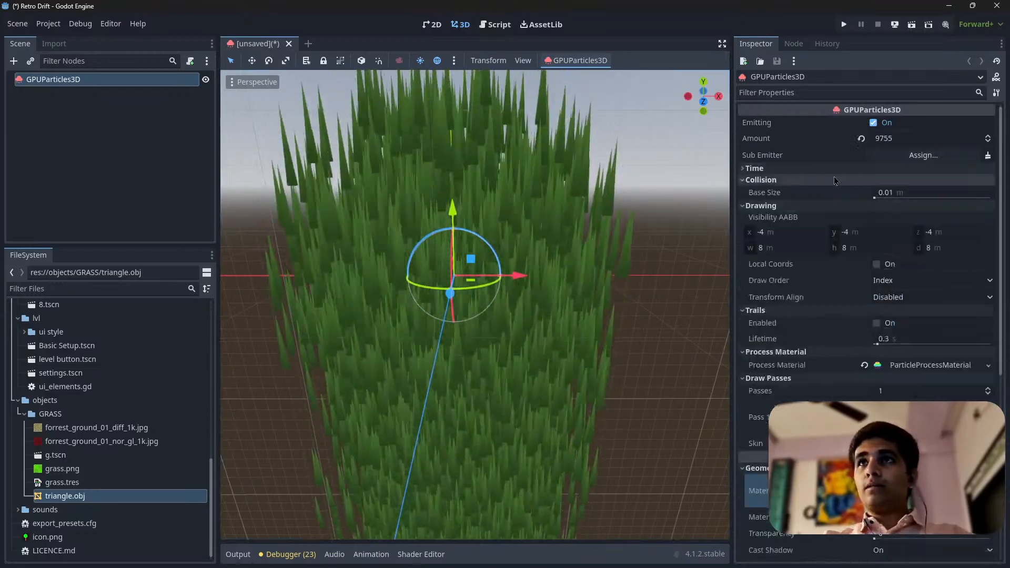
{"action": "left_click", "coordinate": [907, 169]}
Open the lifetime value and examine the height of the grass column from several angles and distances
{"action": "left_click", "coordinate": [907, 180]}
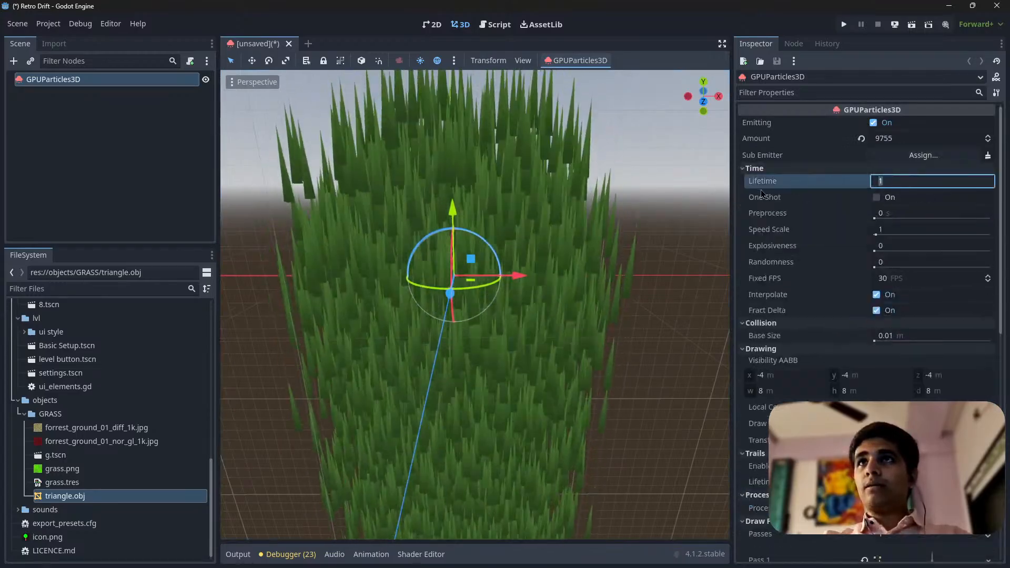
{"action": "middle_click_drag", "start_coordinate": [427, 201], "coordinate": [526, 142]}
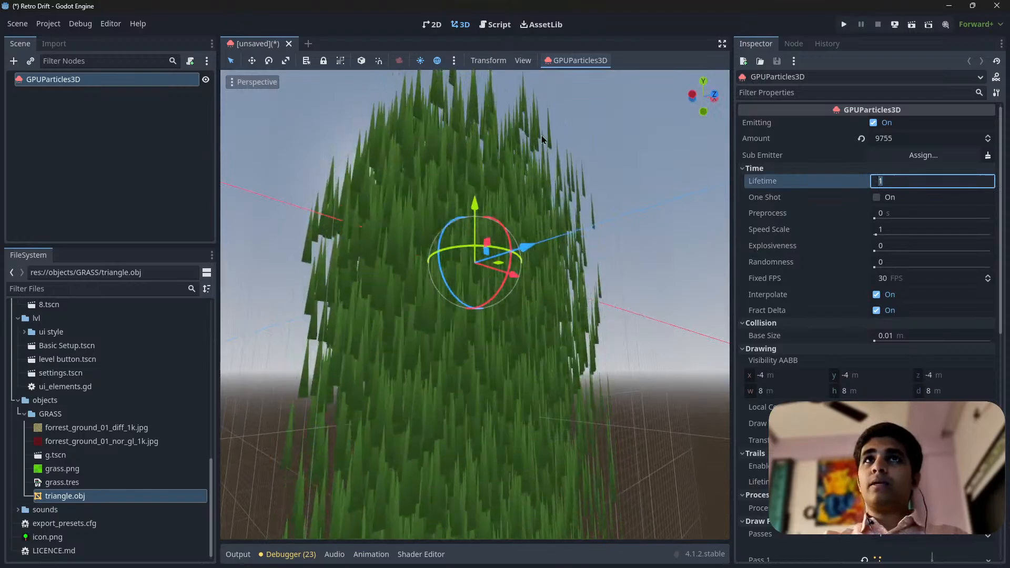
{"action": "scroll", "coordinate": [478, 313], "scroll_direction": "down", "scroll_amount": 5}
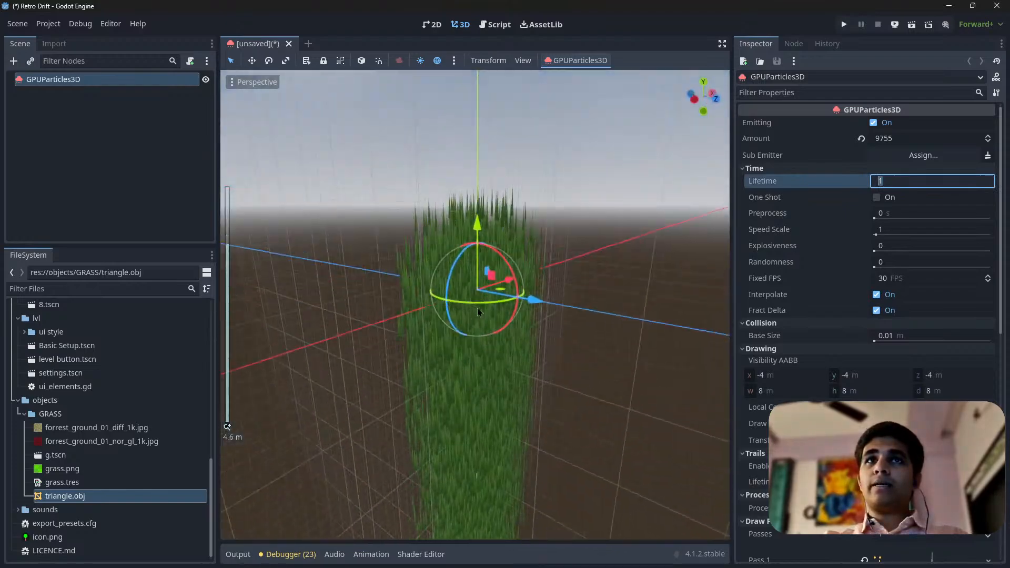
{"action": "right_click_drag", "start_coordinate": [478, 312], "coordinate": [459, 277]}
{"action": "scroll", "coordinate": [478, 313], "scroll_direction": "down", "scroll_amount": 8}
{"action": "key", "text": "w"}
{"action": "key", "text": "s"}
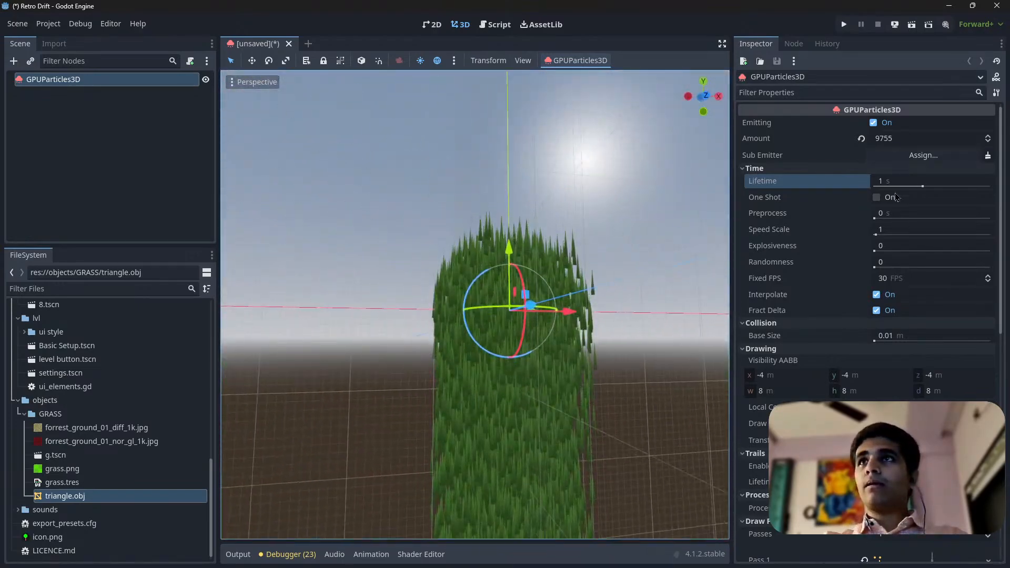
Try the One Shot option and shorten the particle lifetime to 0.5 s
{"action": "left_click", "coordinate": [896, 197]}
{"action": "left_click", "coordinate": [902, 186]}
{"action": "left_click", "coordinate": [877, 199]}
{"action": "left_click", "coordinate": [894, 186]}
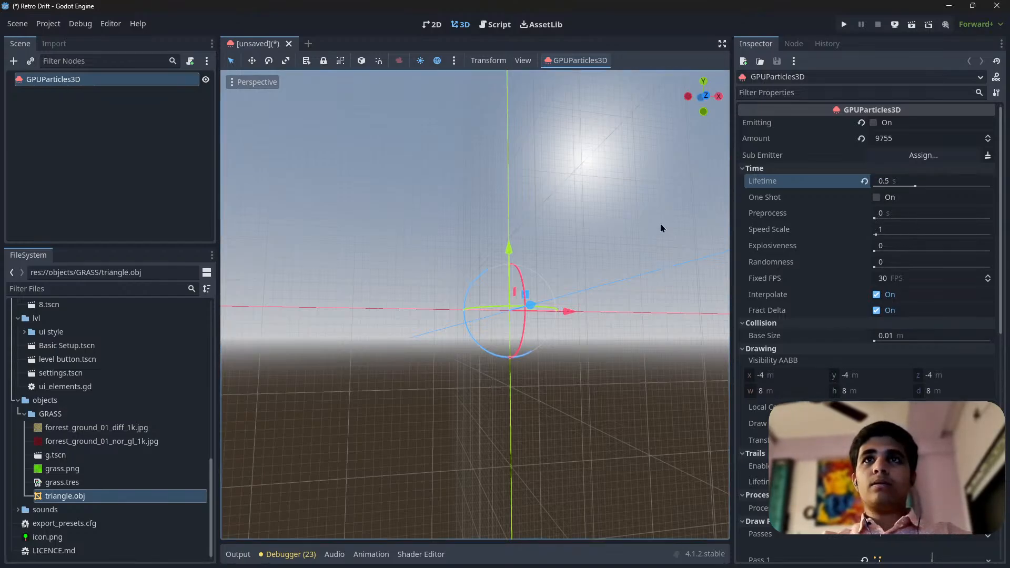
{"action": "middle_click_drag", "start_coordinate": [662, 227], "coordinate": [510, 337]}
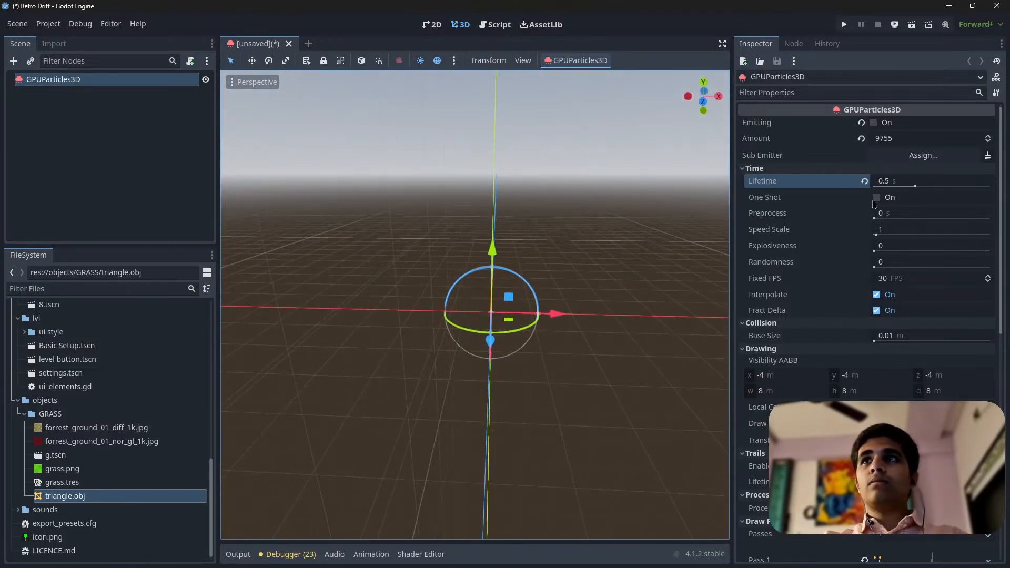
Turn emitting back on with One Shot off and view the shortened grass column from the side
{"action": "left_click", "coordinate": [875, 198]}
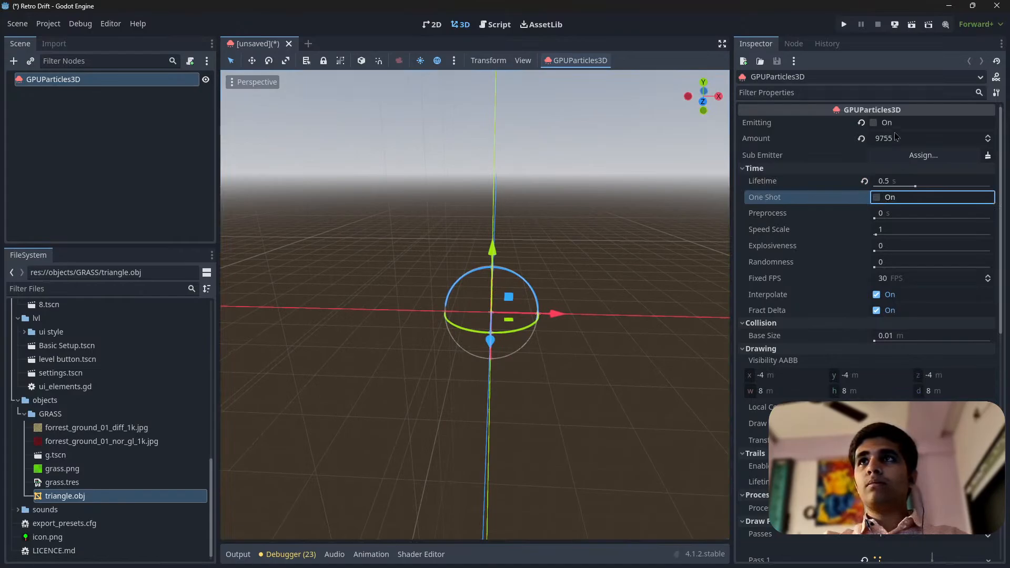
{"action": "scroll", "coordinate": [461, 311], "scroll_direction": "up", "scroll_amount": 12}
{"action": "middle_click_drag", "start_coordinate": [469, 352], "coordinate": [533, 292]}
{"action": "scroll", "coordinate": [547, 360], "scroll_direction": "down", "scroll_amount": 6}
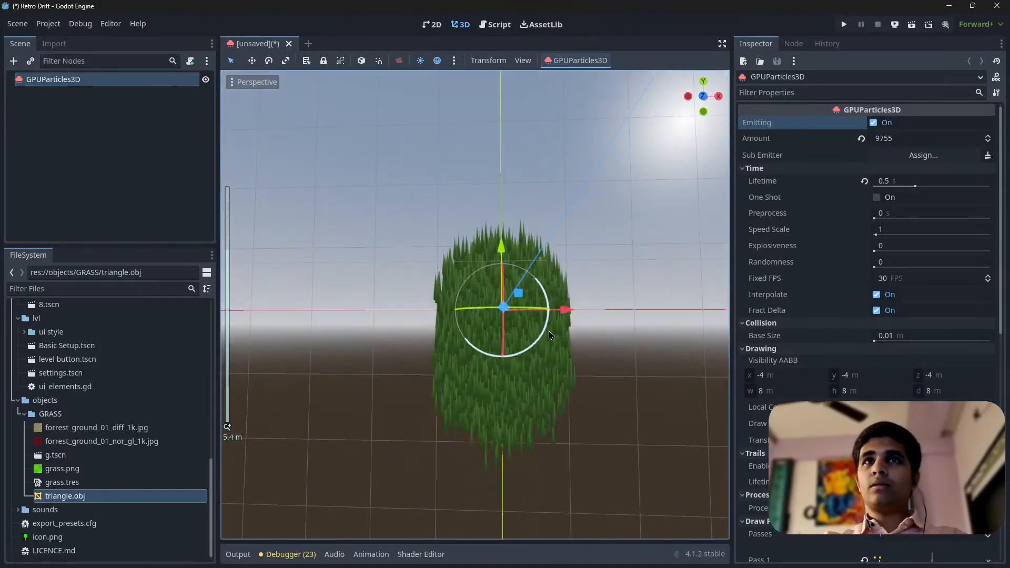
{"action": "scroll", "coordinate": [883, 396], "scroll_direction": "down", "scroll_amount": 2}
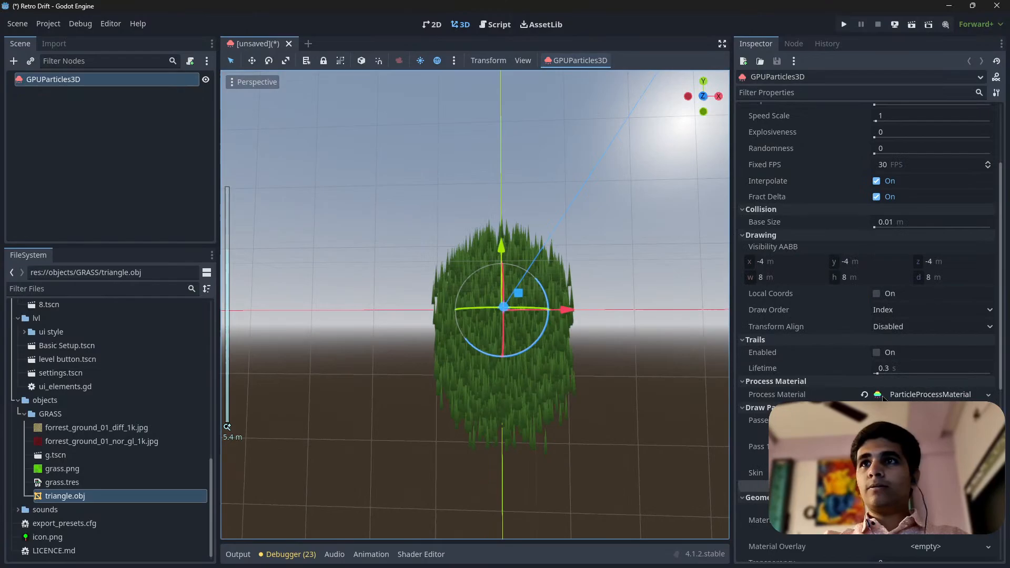
Look through the particle process material's settings and collapse it again
{"action": "left_click", "coordinate": [915, 396]}
{"action": "scroll", "coordinate": [894, 379], "scroll_direction": "down", "scroll_amount": 15}
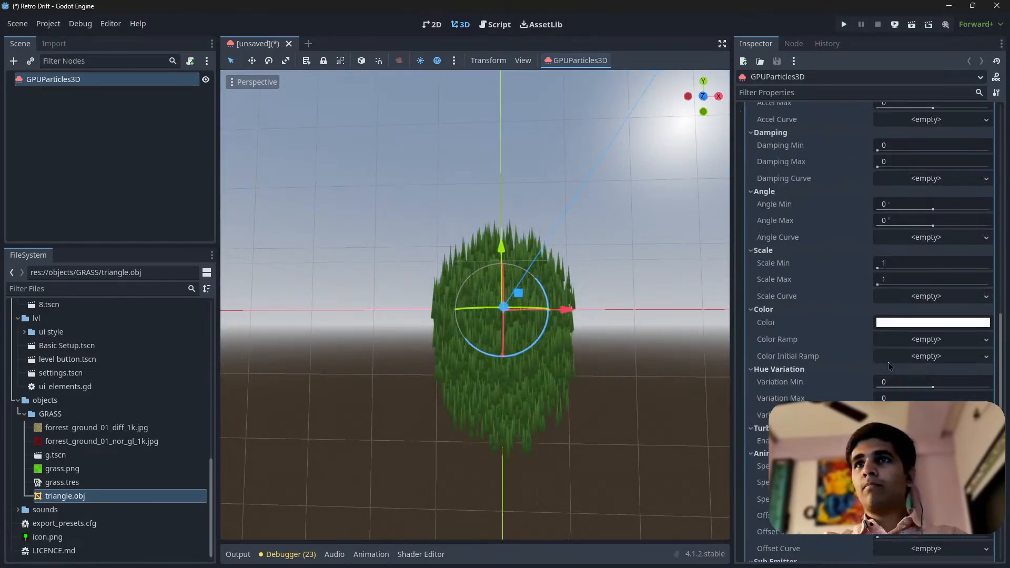
{"action": "scroll", "coordinate": [888, 363], "scroll_direction": "up", "scroll_amount": 5}
{"action": "scroll", "coordinate": [895, 300], "scroll_direction": "up", "scroll_amount": 6}
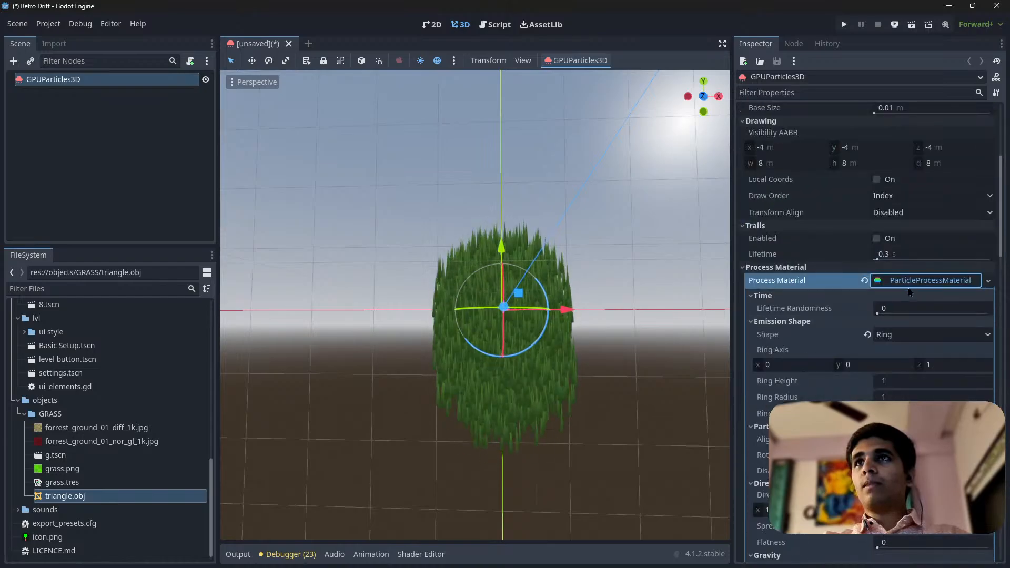
{"action": "left_click", "coordinate": [908, 284]}
Expand the green override material and enable its back lighting, opening the backlight colour for inspection
{"action": "scroll", "coordinate": [910, 273], "scroll_direction": "down", "scroll_amount": 3}
{"action": "left_click", "coordinate": [942, 177]}
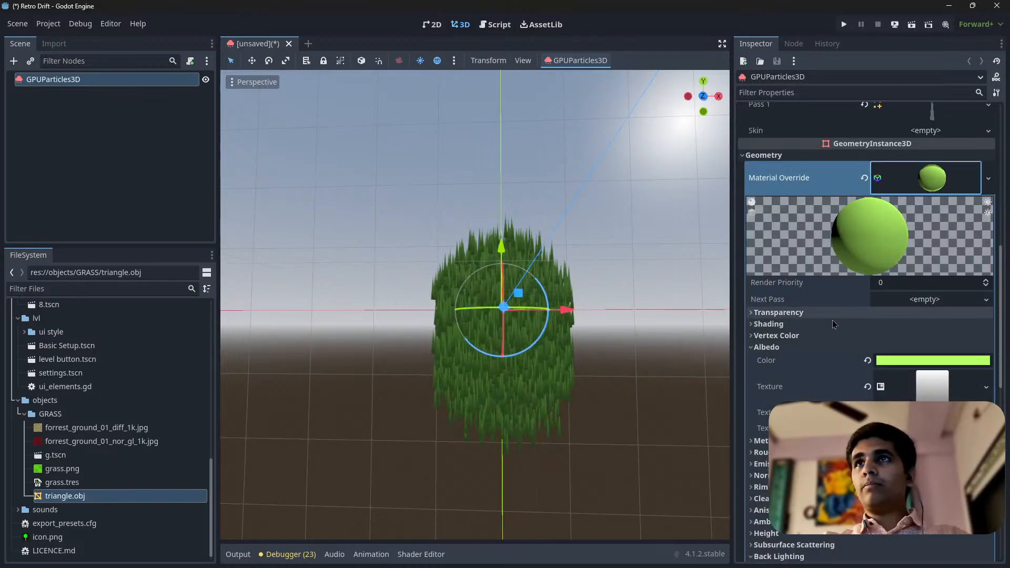
{"action": "scroll", "coordinate": [841, 326], "scroll_direction": "down", "scroll_amount": 5}
{"action": "left_click", "coordinate": [924, 358]}
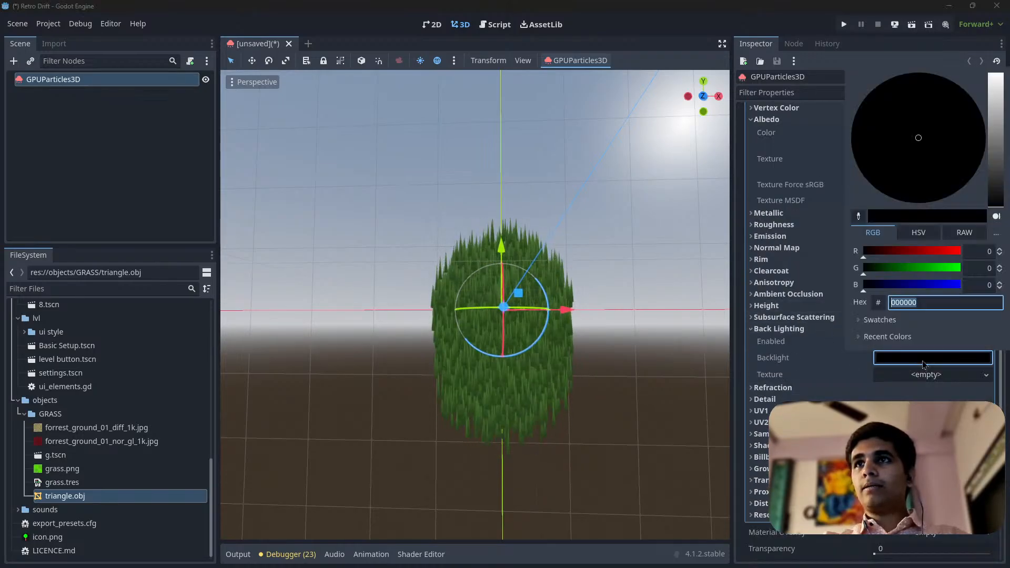
{"action": "left_click", "coordinate": [949, 368]}
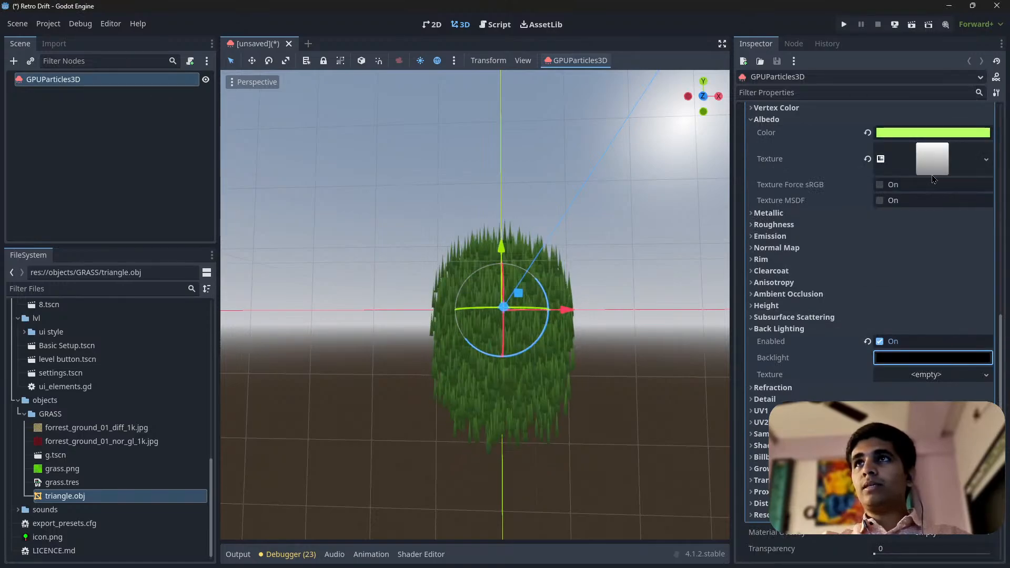
{"action": "left_click_drag", "start_coordinate": [922, 382], "coordinate": [924, 376]}
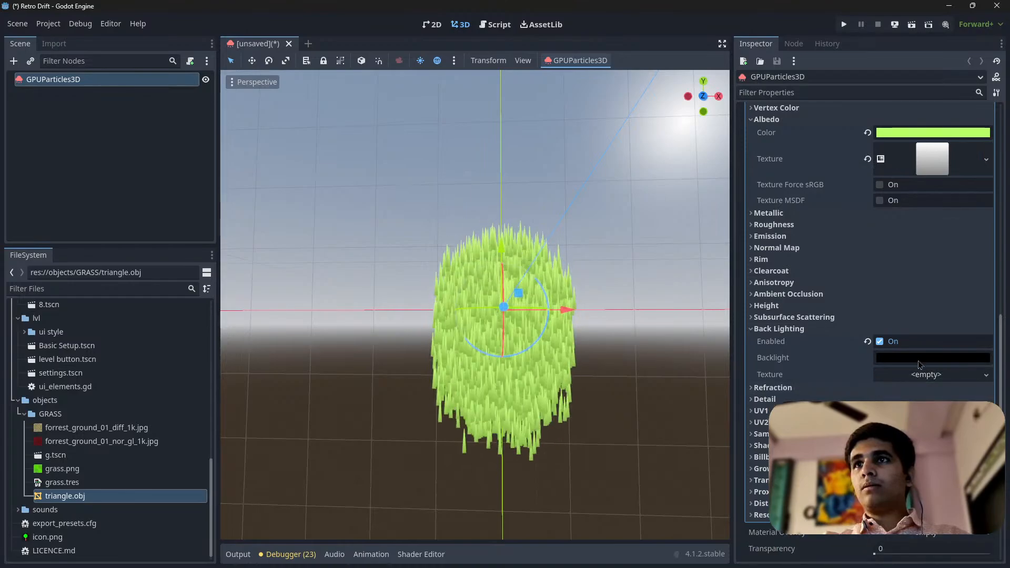
Try a 9d9d9d grey backlight colour, return it to black and switch back lighting off
{"action": "left_click", "coordinate": [935, 360]}
{"action": "left_click", "coordinate": [999, 128]}
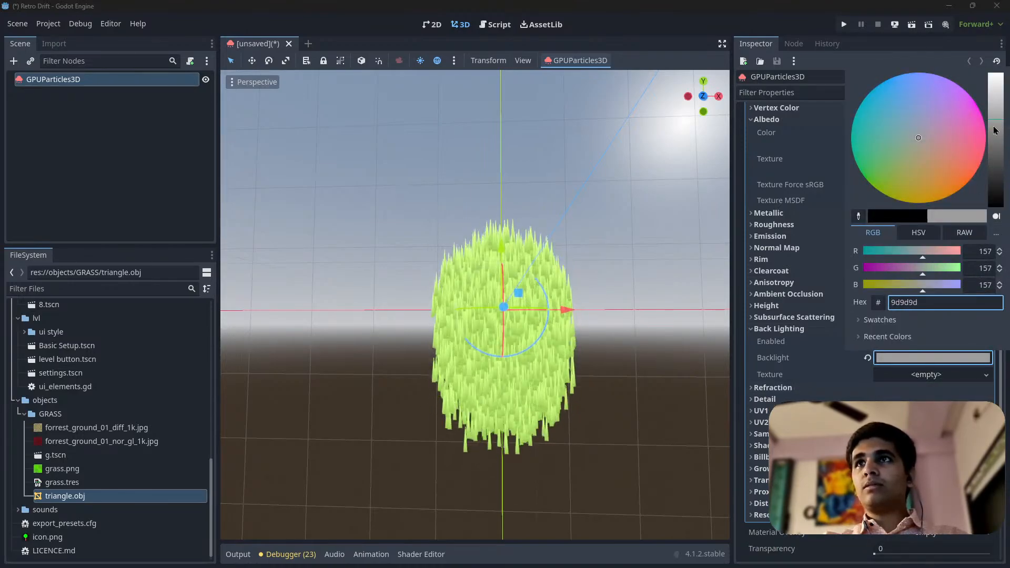
{"action": "left_click", "coordinate": [864, 364]}
{"action": "left_click", "coordinate": [893, 359]}
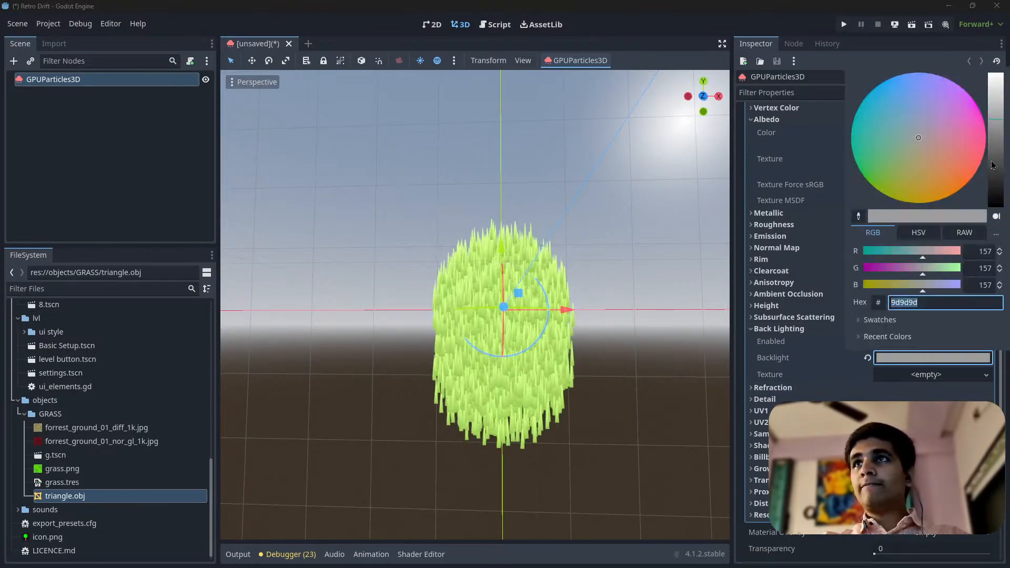
{"action": "left_click_drag", "start_coordinate": [993, 165], "coordinate": [993, 206]}
{"action": "left_click", "coordinate": [891, 362]}
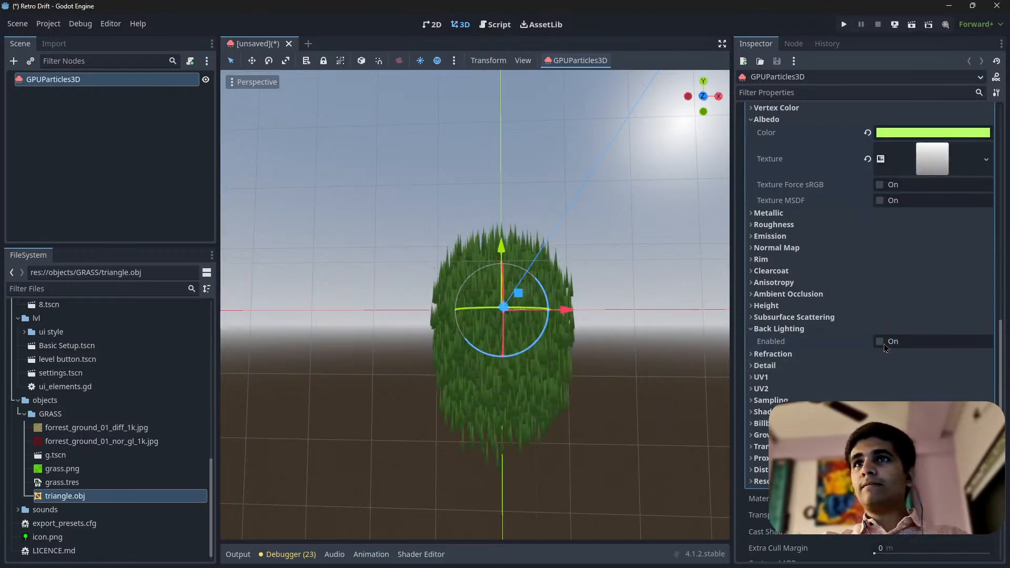
Enable back lighting on the override material again and reuse the albedo gradient as its back lighting texture
{"action": "middle_click_drag", "start_coordinate": [451, 304], "coordinate": [436, 326]}
{"action": "scroll", "coordinate": [510, 307], "scroll_direction": "up", "scroll_amount": 10}
{"action": "scroll", "coordinate": [509, 306], "scroll_direction": "down", "scroll_amount": 8}
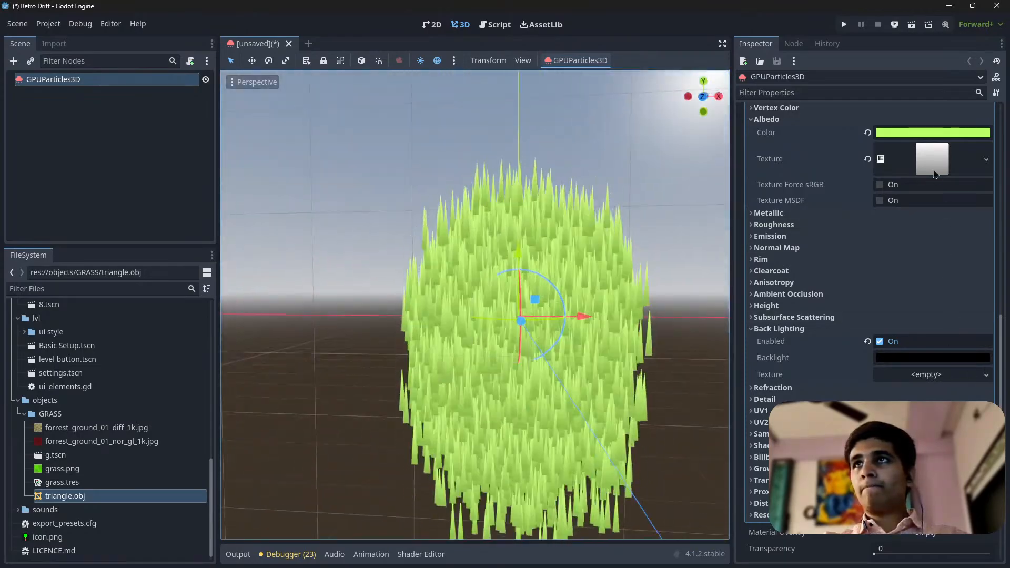
{"action": "left_click_drag", "start_coordinate": [932, 159], "coordinate": [916, 379]}
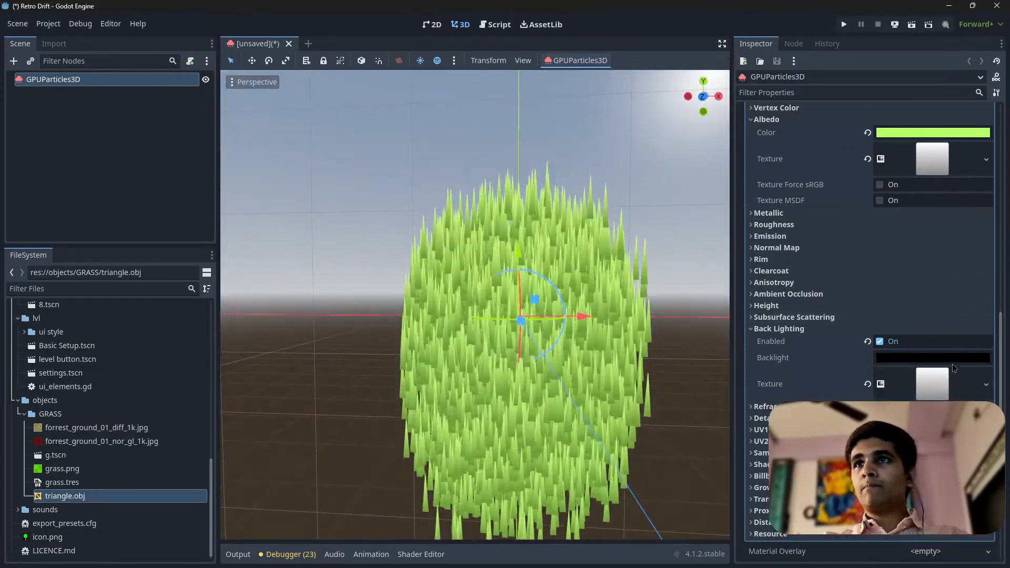
{"action": "left_click", "coordinate": [928, 358]}
{"action": "left_click", "coordinate": [942, 385]}
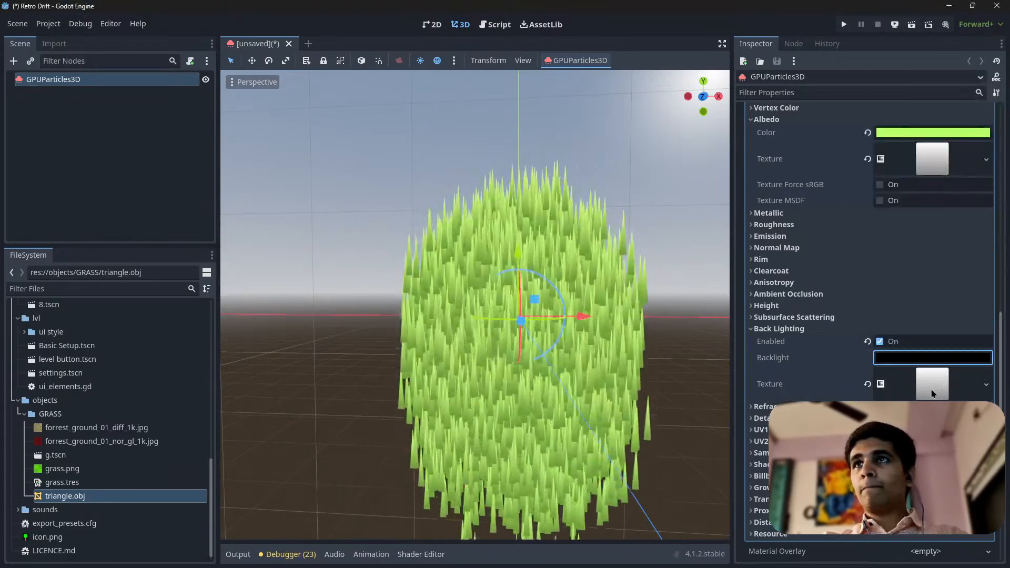
{"action": "scroll", "coordinate": [560, 272], "scroll_direction": "up", "scroll_amount": 5}
{"action": "scroll", "coordinate": [458, 309], "scroll_direction": "down", "scroll_amount": 8}
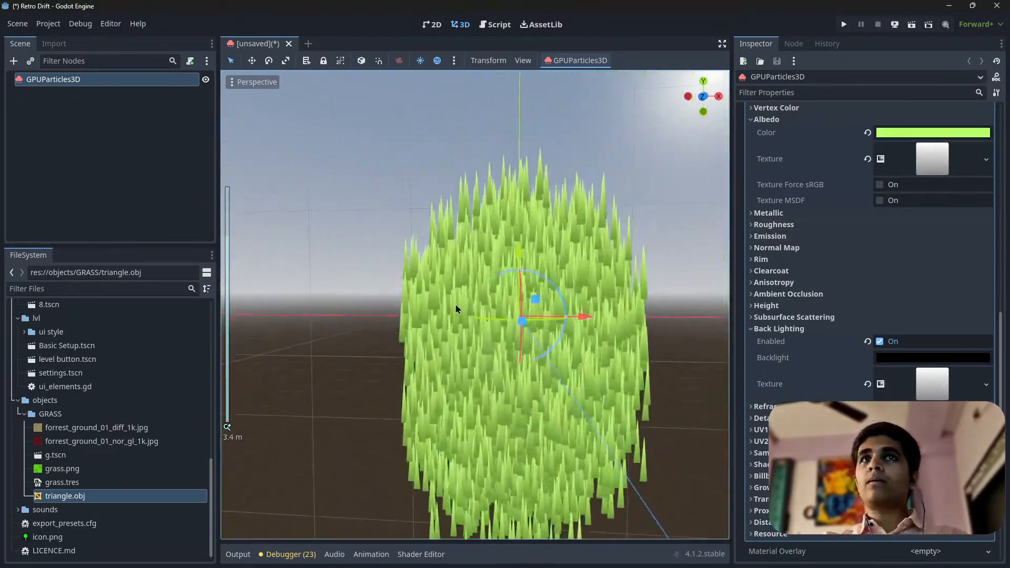
{"action": "middle_click_drag", "start_coordinate": [458, 308], "coordinate": [516, 338]}
{"action": "scroll", "coordinate": [512, 300], "scroll_direction": "up", "scroll_amount": 10}
{"action": "scroll", "coordinate": [510, 295], "scroll_direction": "down", "scroll_amount": 6}
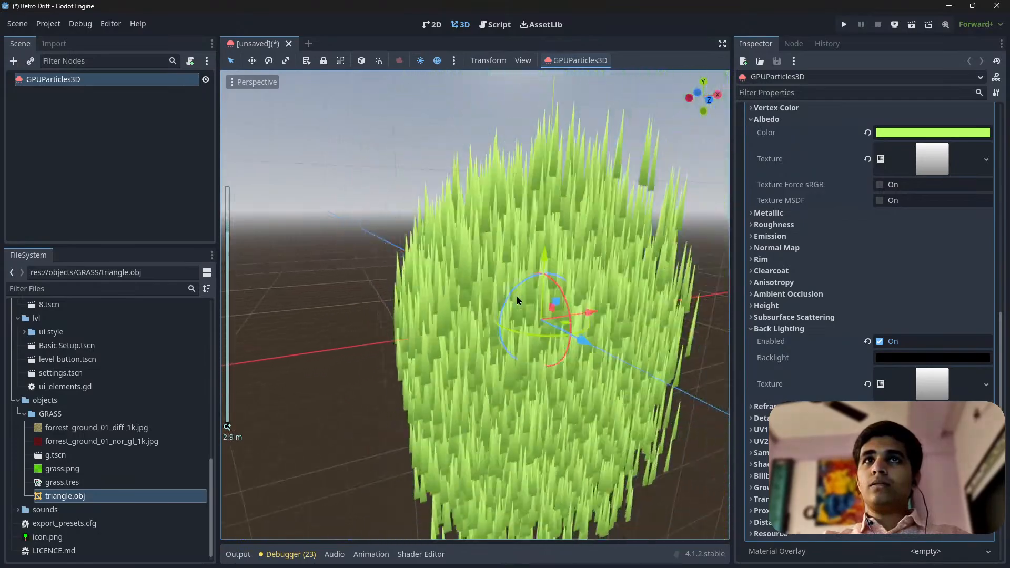
Collapse the override material and expand the emitter's particle process material down to its emission and direction settings
{"action": "scroll", "coordinate": [894, 226], "scroll_direction": "up", "scroll_amount": 5}
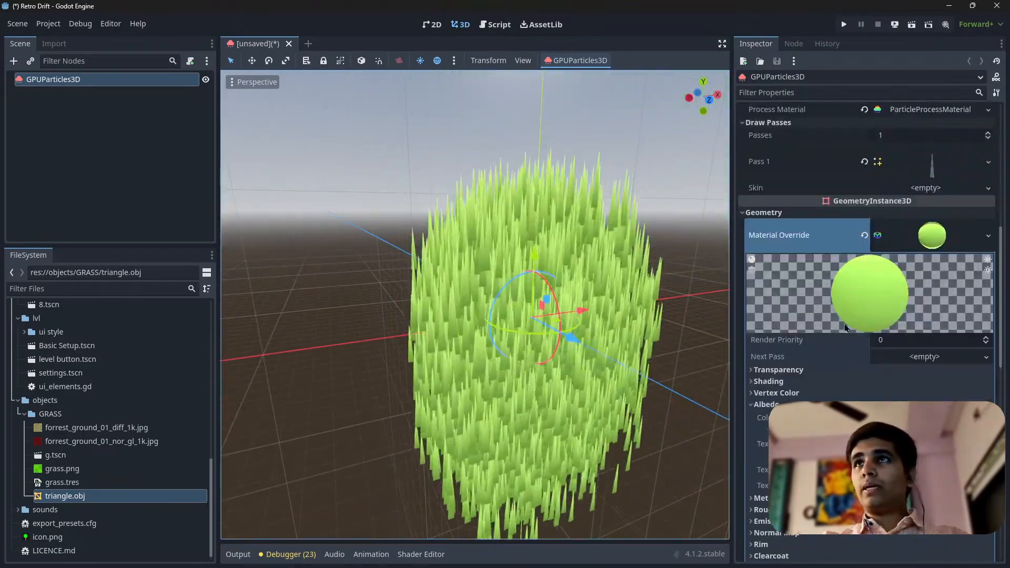
{"action": "left_click", "coordinate": [940, 242]}
{"action": "scroll", "coordinate": [931, 273], "scroll_direction": "up", "scroll_amount": 6}
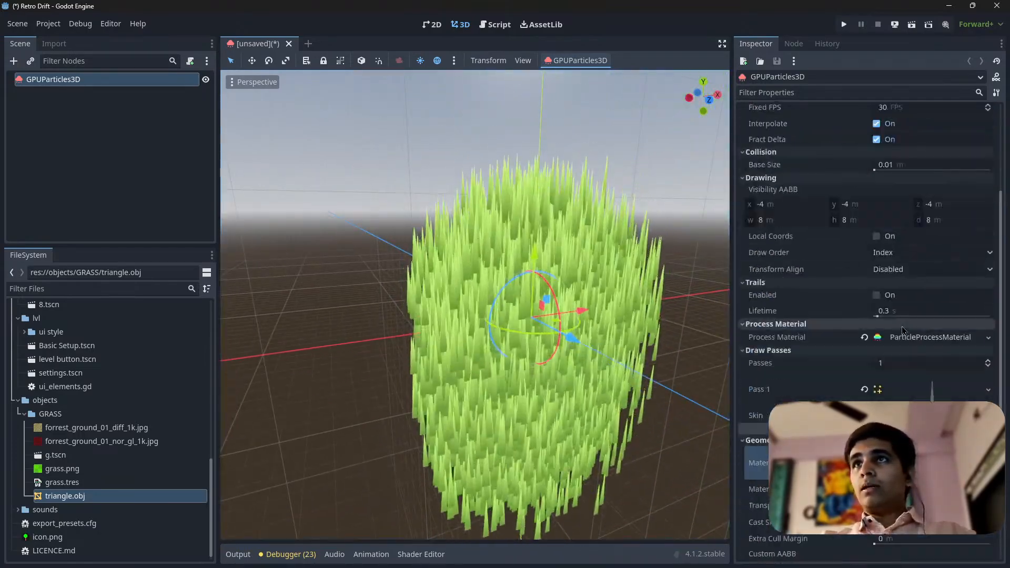
{"action": "scroll", "coordinate": [923, 335], "scroll_direction": "down", "scroll_amount": 5}
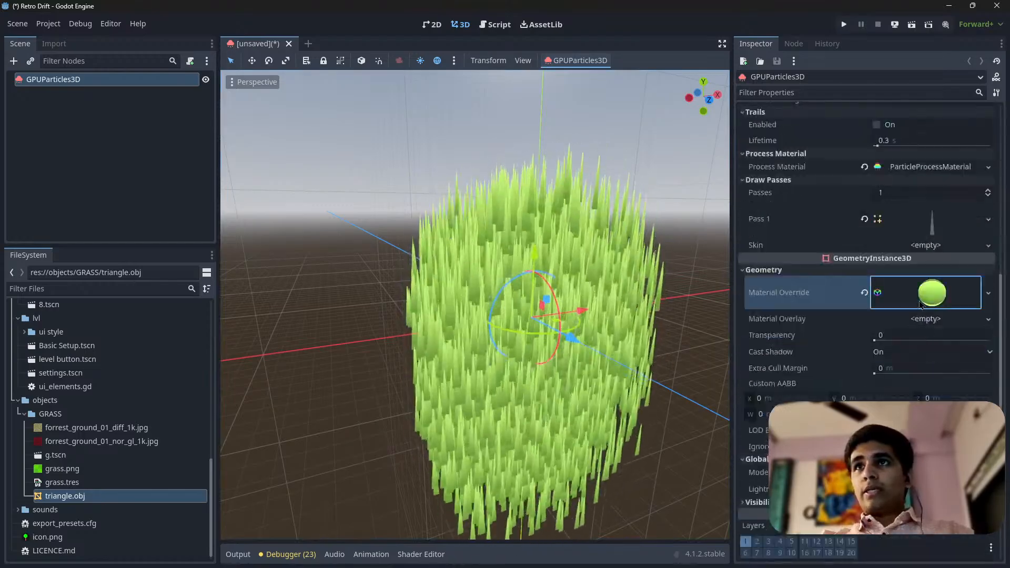
{"action": "left_click", "coordinate": [923, 302]}
{"action": "left_click", "coordinate": [924, 303]}
{"action": "scroll", "coordinate": [924, 303], "scroll_direction": "up", "scroll_amount": 3}
{"action": "left_click", "coordinate": [926, 336]}
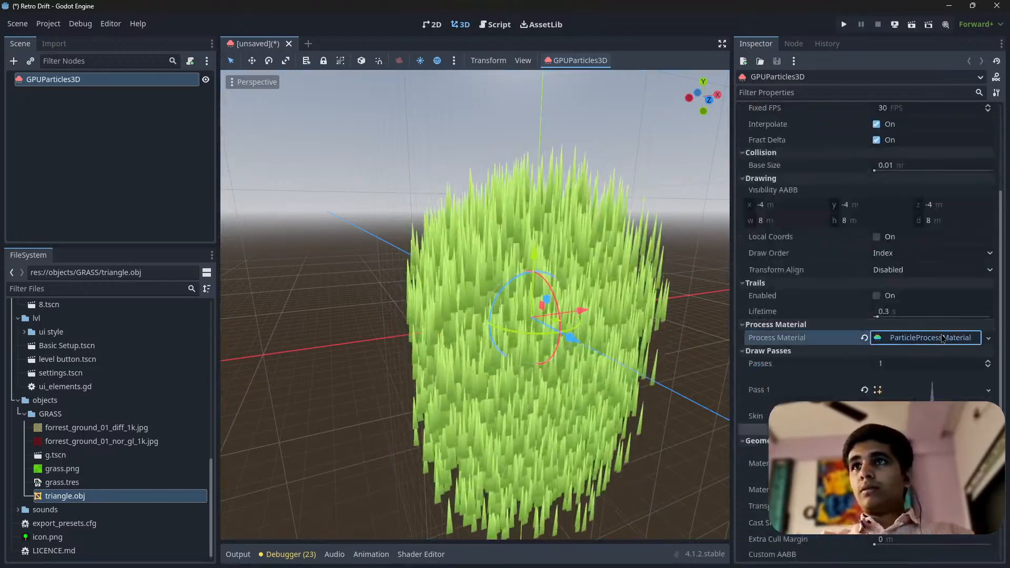
{"action": "scroll", "coordinate": [923, 320], "scroll_direction": "down", "scroll_amount": 3}
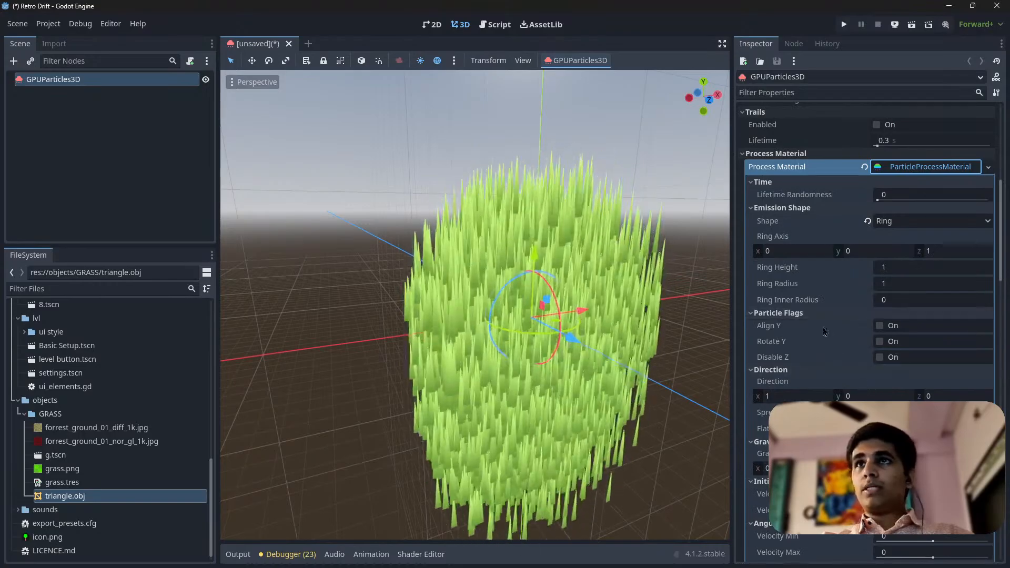
Widen the Inspector and reposition the grass column in the narrower 3D view
{"action": "left_click_drag", "start_coordinate": [731, 337], "coordinate": [626, 349]}
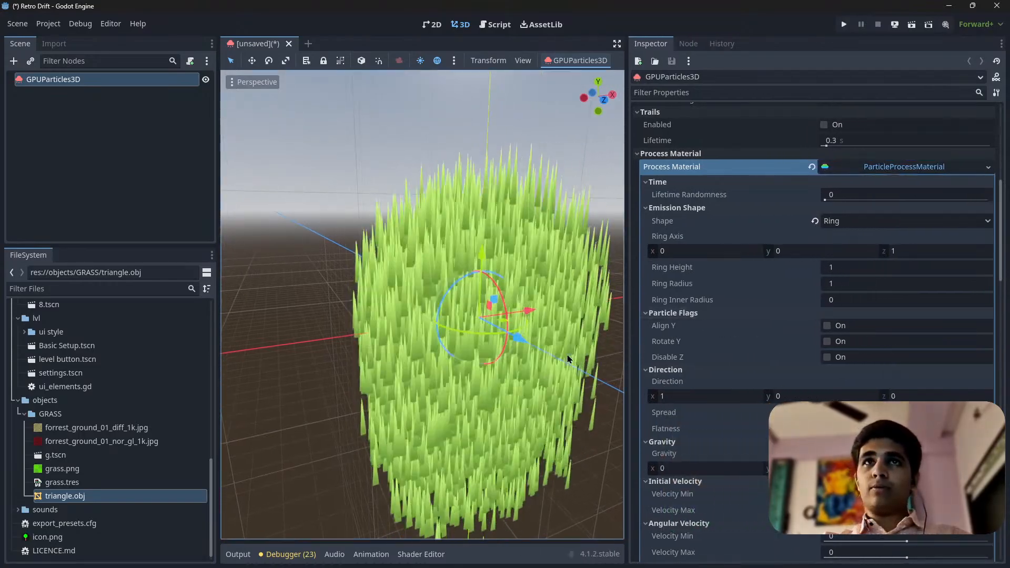
{"action": "scroll", "coordinate": [531, 348], "scroll_direction": "up", "scroll_amount": 4}
{"action": "scroll", "coordinate": [521, 351], "scroll_direction": "down", "scroll_amount": 4}
{"action": "middle_click_drag", "start_coordinate": [506, 357], "coordinate": [465, 339], "text": "shift"}
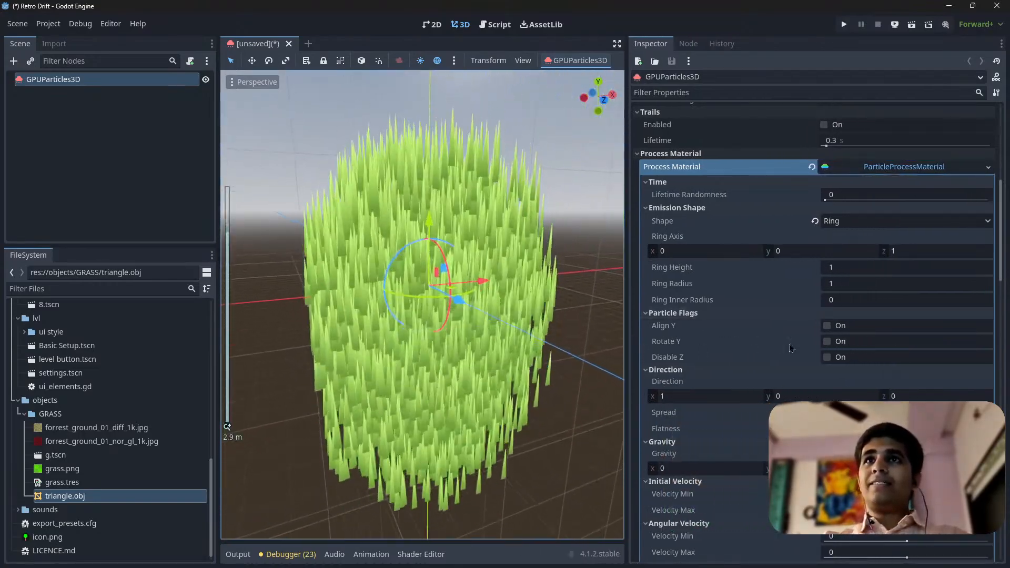
Set the process material's gravity Y value to 0.01 and check the grass blades from another angle
{"action": "scroll", "coordinate": [794, 210], "scroll_direction": "down", "scroll_amount": 5}
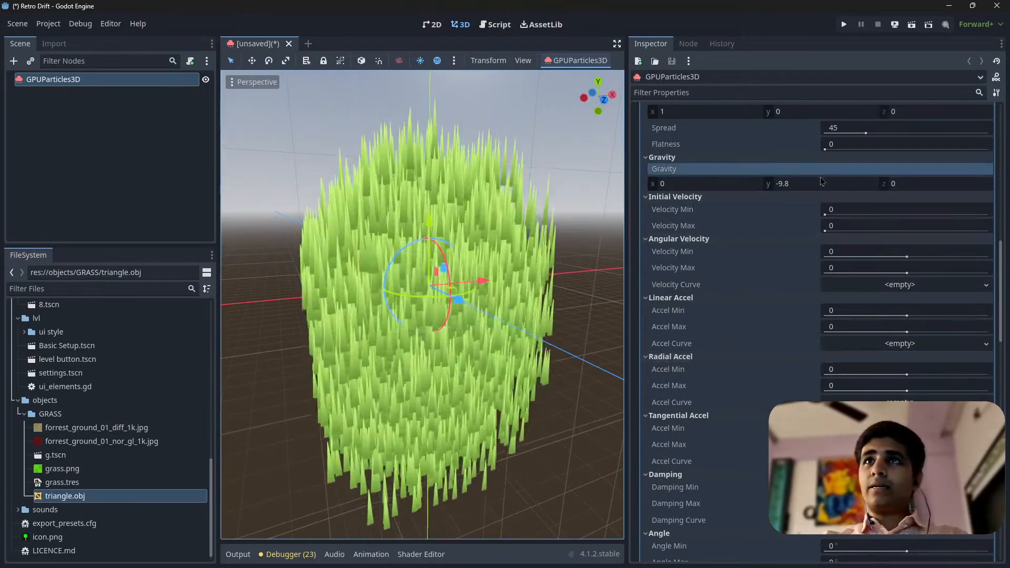
{"action": "left_click", "coordinate": [798, 184]}
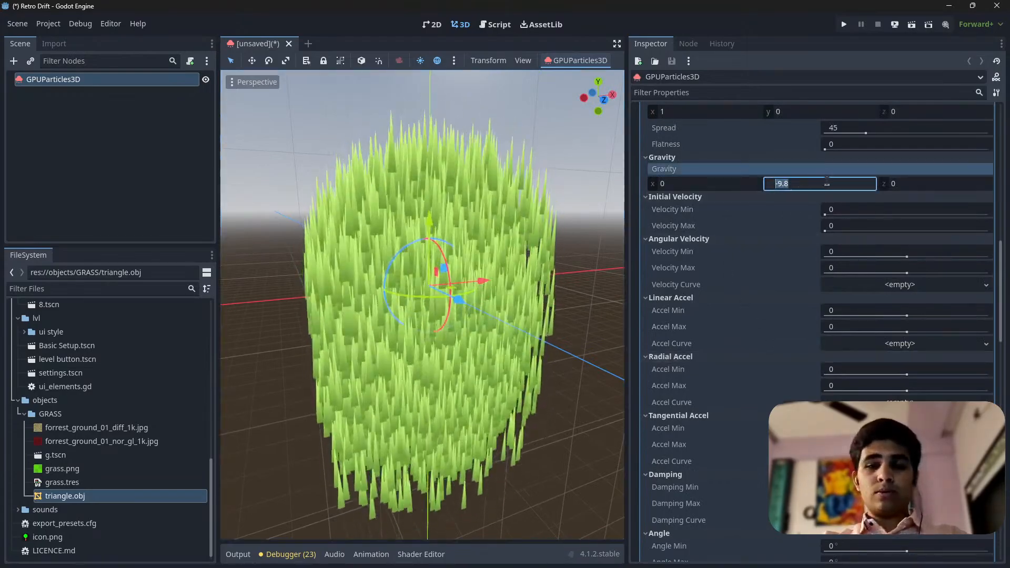
{"action": "type", "text": "0."}
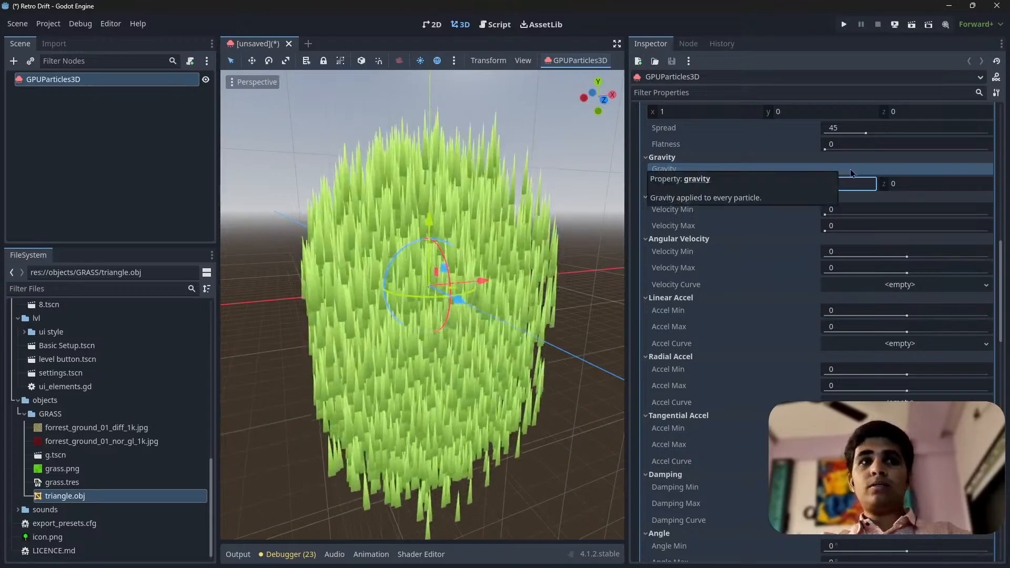
{"action": "type", "text": "01"}
{"action": "key", "text": "Return"}
{"action": "mouse_move", "coordinate": [384, 256]}
{"action": "middle_mouse_down"}
{"action": "mouse_move", "coordinate": [473, 337]}
{"action": "mouse_move", "coordinate": [586, 295]}
{"action": "mouse_move", "coordinate": [435, 282]}
{"action": "mouse_move", "coordinate": [368, 258]}
{"action": "middle_mouse_up"}
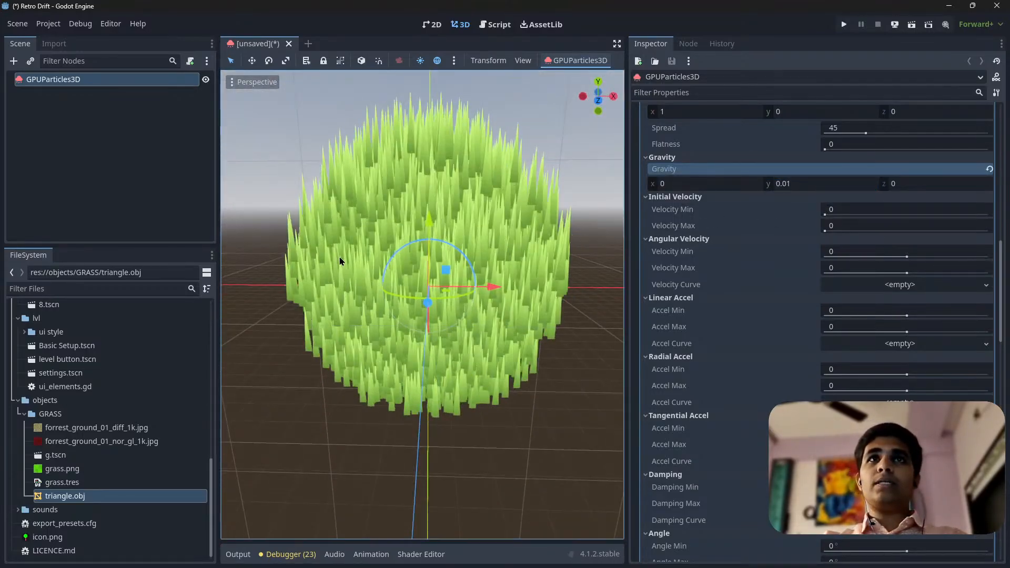
{"action": "scroll", "coordinate": [688, 276], "scroll_direction": "up", "scroll_amount": 10}
{"action": "middle_click_drag", "start_coordinate": [462, 283], "coordinate": [519, 254]}
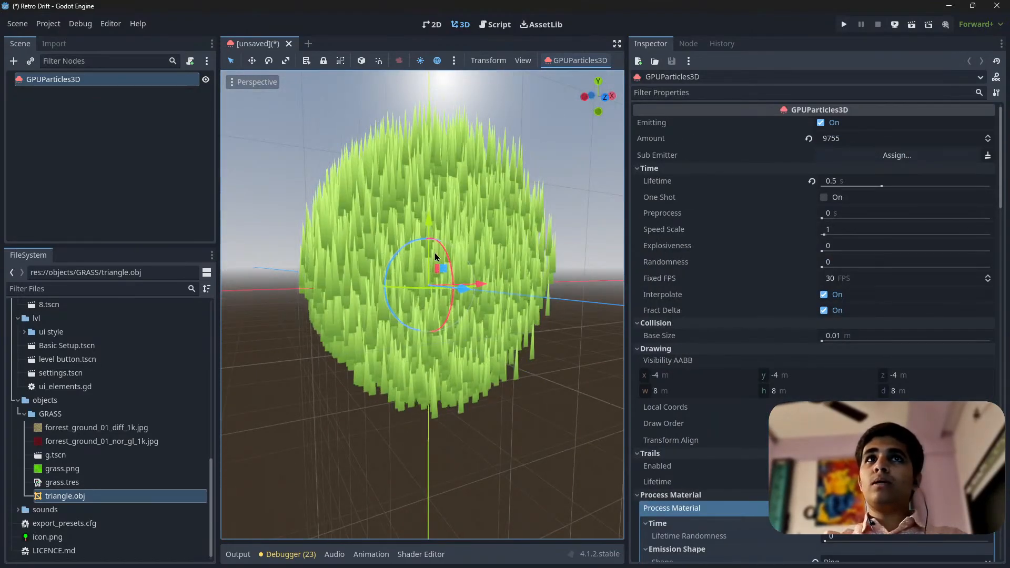
{"action": "left_click_drag", "start_coordinate": [443, 267], "coordinate": [443, 204]}
{"action": "right_click", "coordinate": [450, 254]}
{"action": "right_click", "coordinate": [443, 204]}
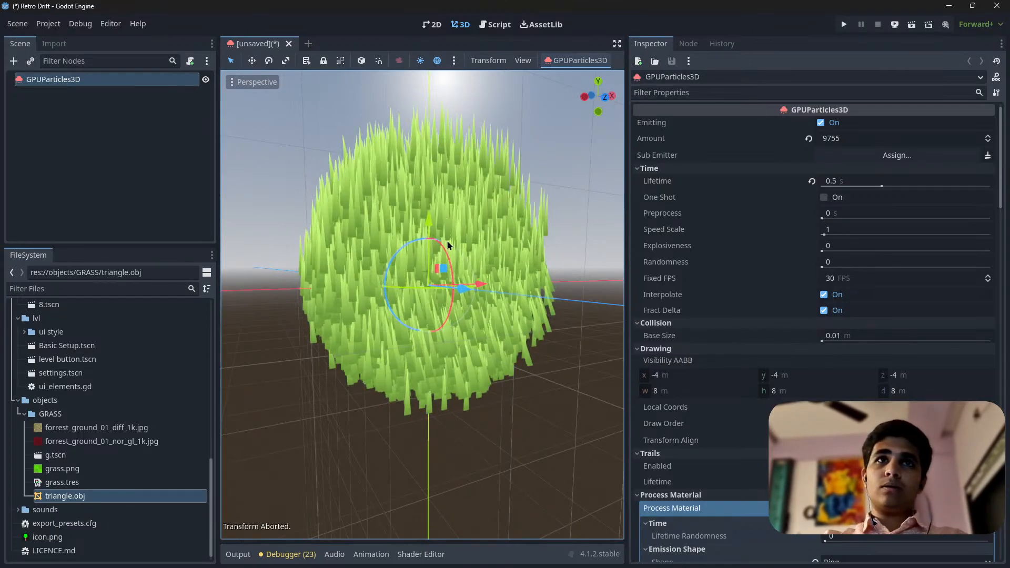
Switch to local transform space and rotate the emitter about its X axis until its local Z axis points up
{"action": "key", "text": "t"}
{"action": "left_click_drag", "start_coordinate": [452, 264], "coordinate": [478, 198]}
{"action": "middle_click_drag", "start_coordinate": [418, 282], "coordinate": [442, 327]}
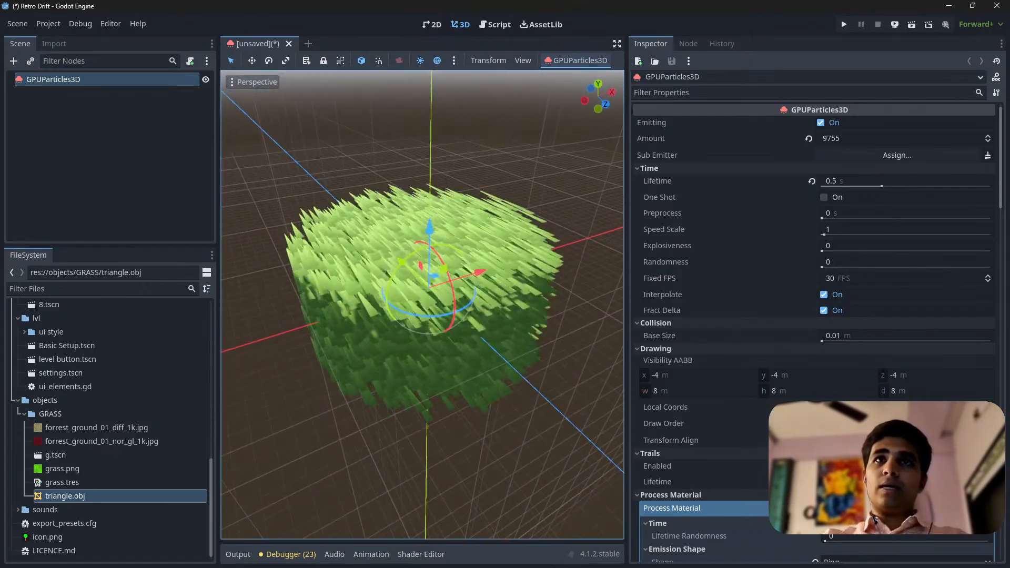
{"action": "scroll", "coordinate": [589, 363], "scroll_direction": "up", "scroll_amount": 10}
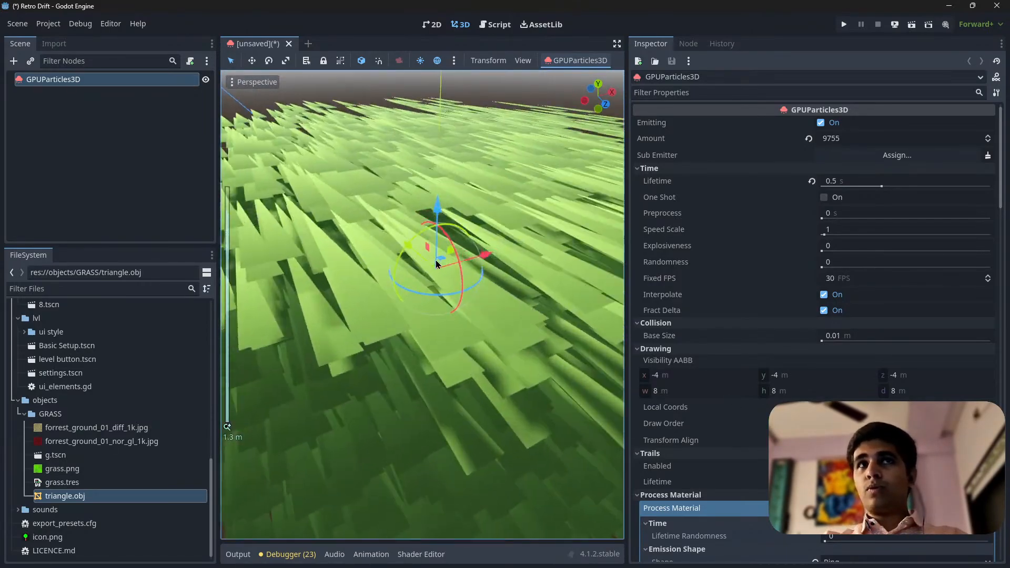
{"action": "scroll", "coordinate": [568, 360], "scroll_direction": "down", "scroll_amount": 8}
{"action": "middle_click_drag", "start_coordinate": [447, 342], "coordinate": [531, 332]}
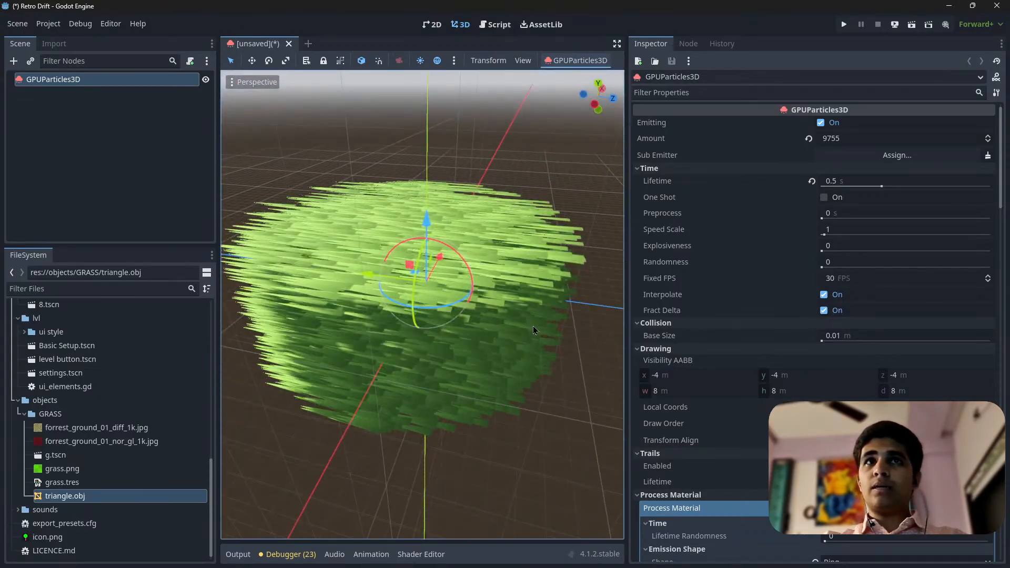
{"action": "scroll", "coordinate": [532, 326], "scroll_direction": "up", "scroll_amount": 5}
{"action": "scroll", "coordinate": [495, 315], "scroll_direction": "down", "scroll_amount": 5}
{"action": "middle_click_drag", "start_coordinate": [464, 304], "coordinate": [451, 367]}
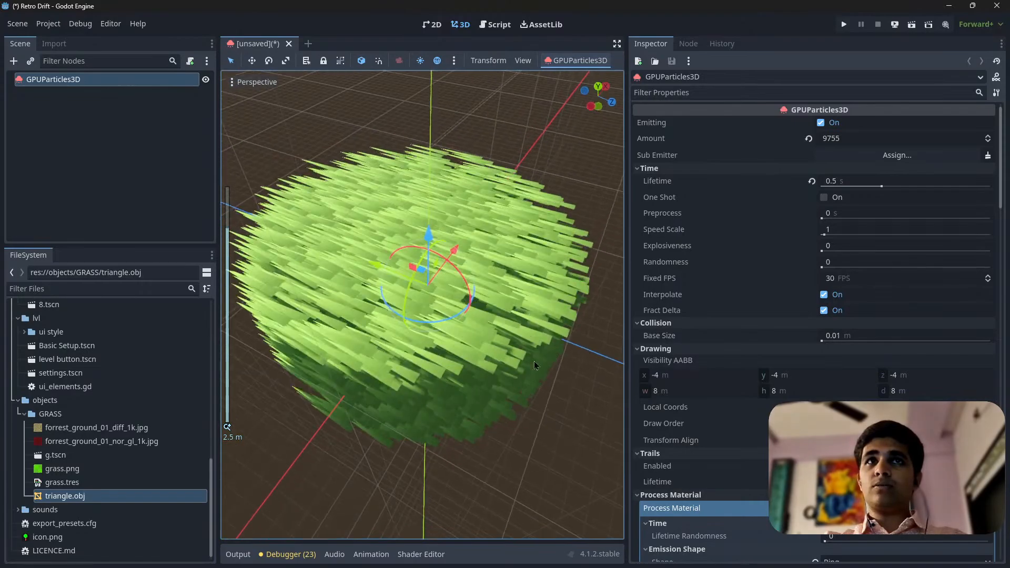
Collapse the process material and enable Disable Receive Shadows in the override material's Shadows settings
{"action": "left_click", "coordinate": [889, 508]}
{"action": "scroll", "coordinate": [884, 474], "scroll_direction": "down", "scroll_amount": 6}
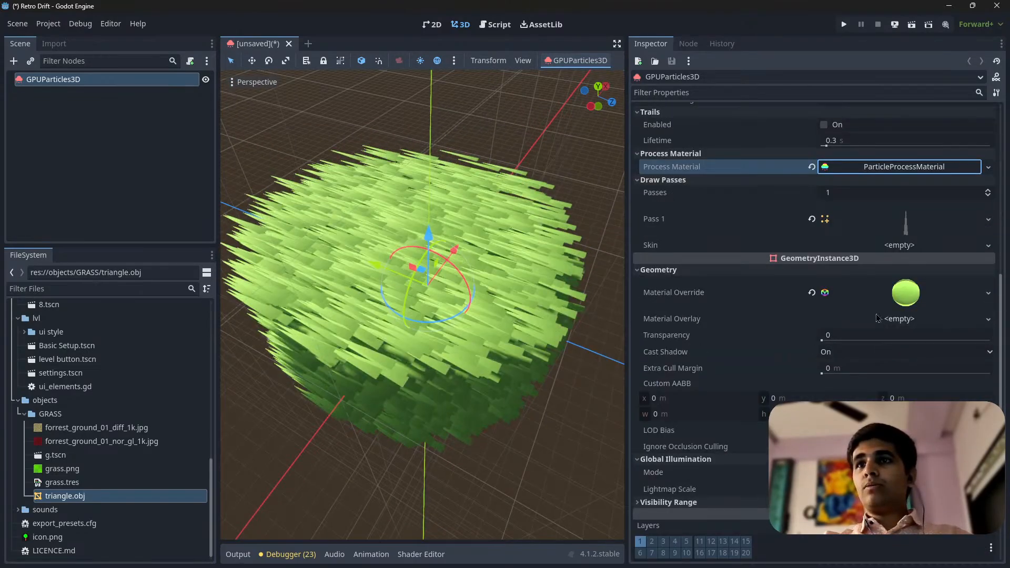
{"action": "left_click", "coordinate": [894, 295]}
{"action": "scroll", "coordinate": [774, 385], "scroll_direction": "down", "scroll_amount": 6}
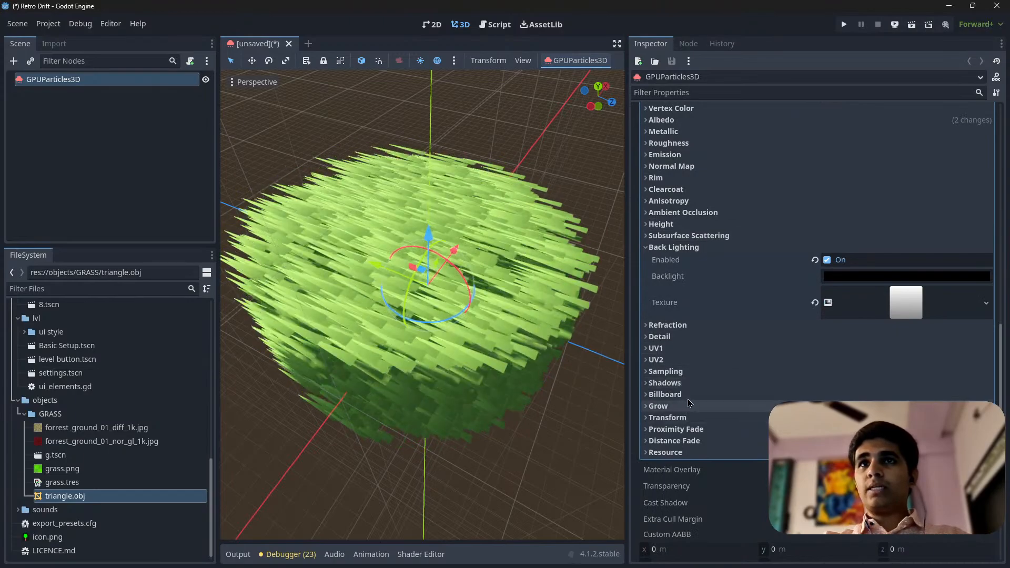
{"action": "left_click", "coordinate": [664, 383]}
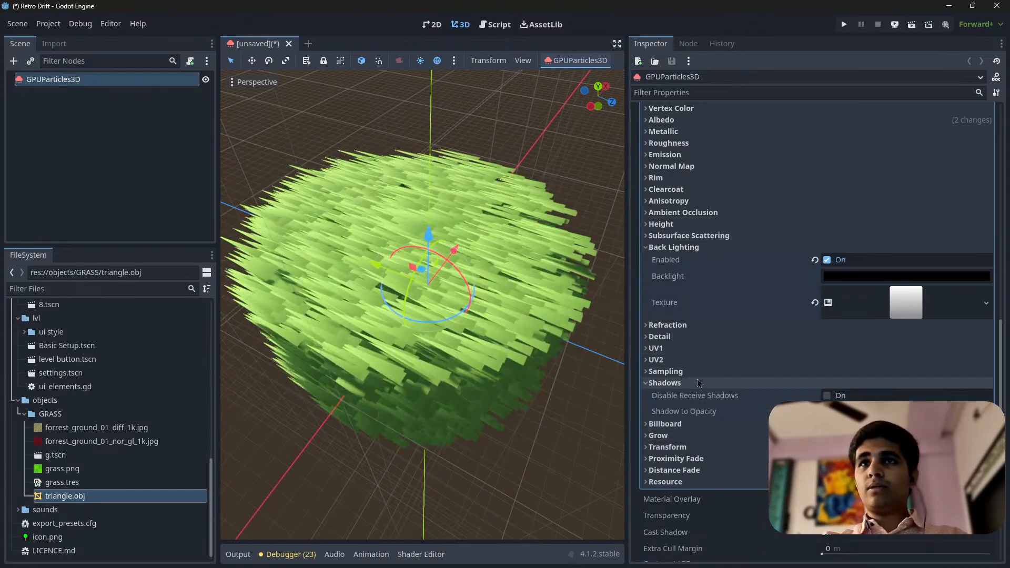
{"action": "left_click", "coordinate": [827, 396]}
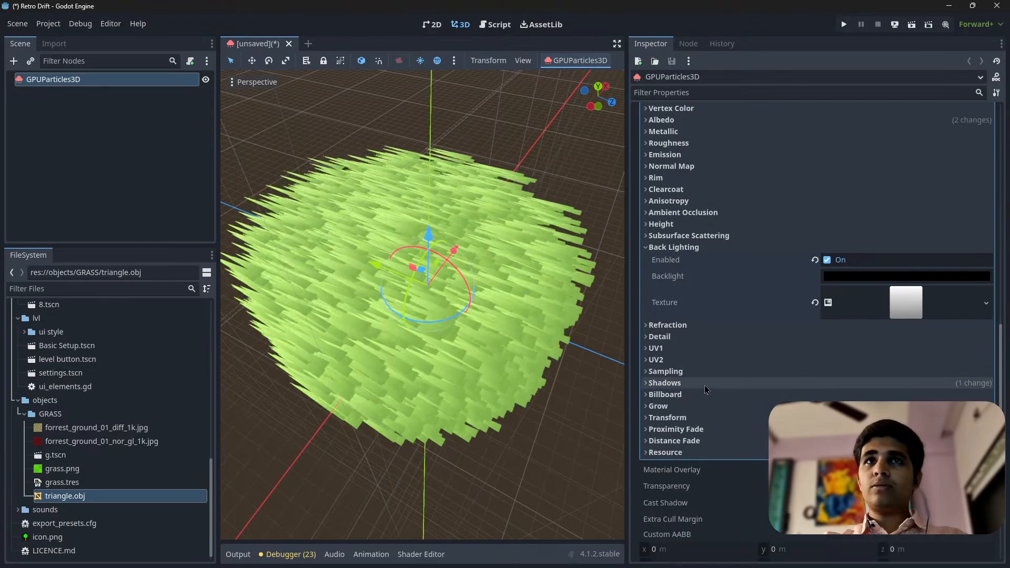
Collapse the override material and set Cast Shadow to Off in the emitter's Geometry settings
{"action": "scroll", "coordinate": [712, 356], "scroll_direction": "up", "scroll_amount": 10}
{"action": "left_click", "coordinate": [905, 349]}
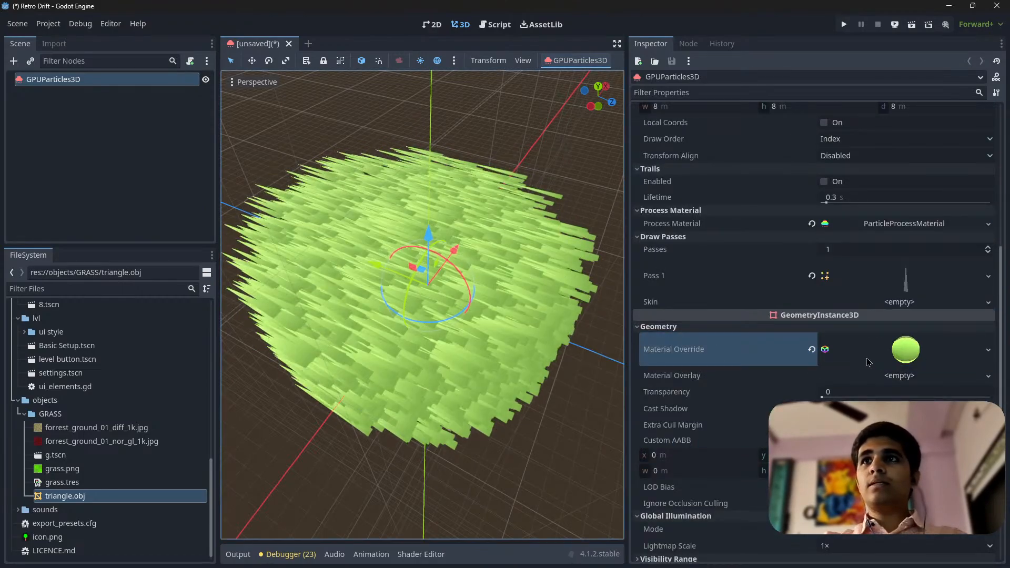
{"action": "scroll", "coordinate": [797, 344], "scroll_direction": "down", "scroll_amount": 2}
{"action": "scroll", "coordinate": [797, 344], "scroll_direction": "down", "scroll_amount": 4}
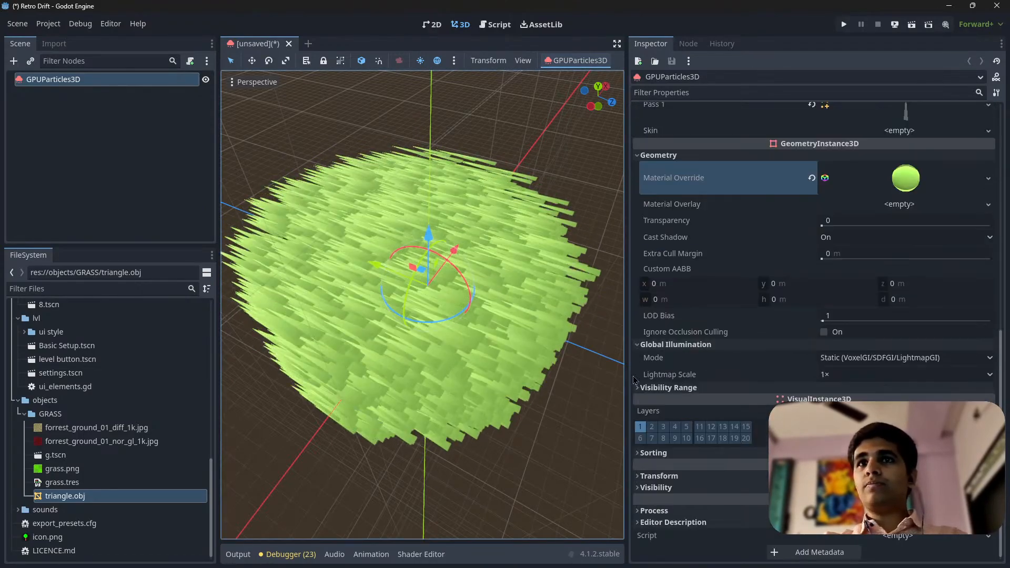
{"action": "scroll", "coordinate": [891, 351], "scroll_direction": "up", "scroll_amount": 4}
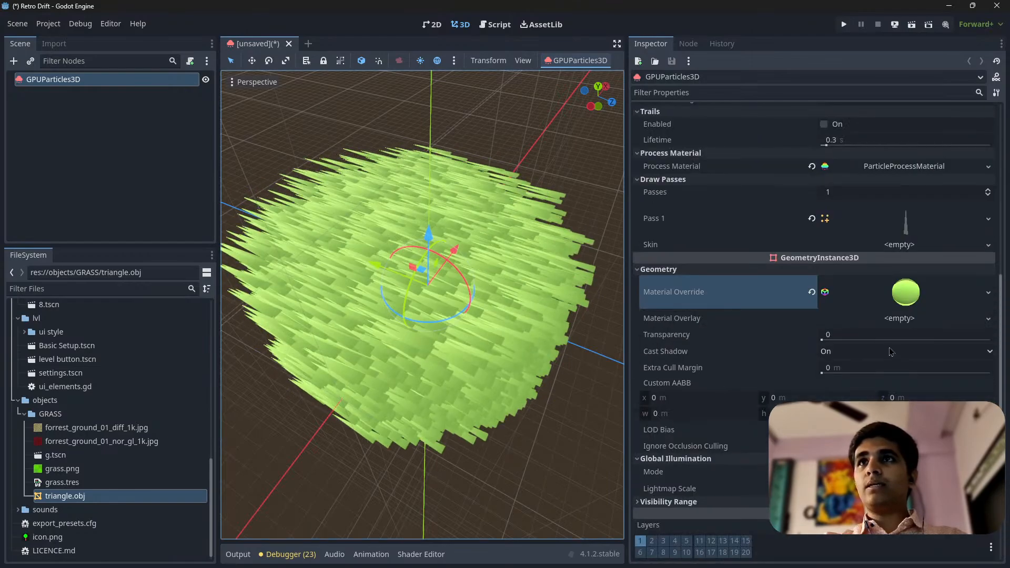
{"action": "left_click", "coordinate": [861, 352]}
{"action": "left_click", "coordinate": [864, 368]}
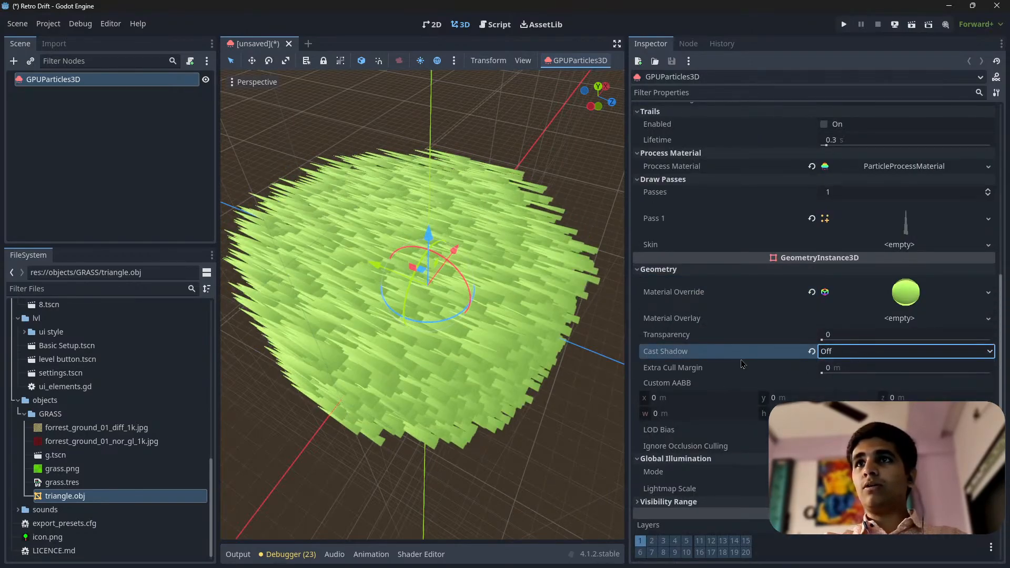
Examine the grass from several angles, then expand the process material and look through its settings
{"action": "scroll", "coordinate": [756, 412], "scroll_direction": "up", "scroll_amount": 3}
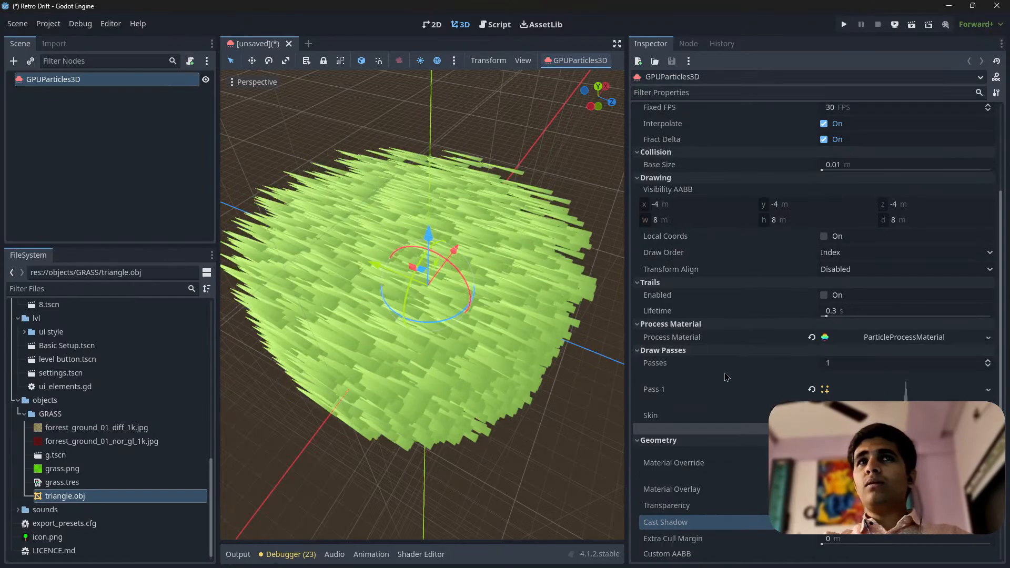
{"action": "mouse_move", "coordinate": [416, 306]}
{"action": "middle_mouse_down"}
{"action": "mouse_move", "coordinate": [517, 226]}
{"action": "mouse_move", "coordinate": [417, 324]}
{"action": "middle_mouse_up"}
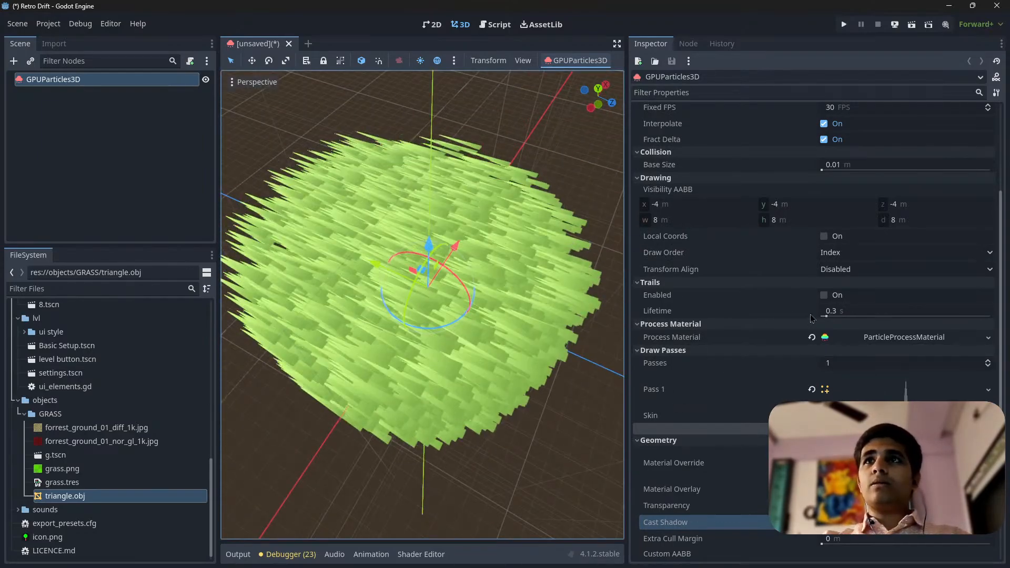
{"action": "scroll", "coordinate": [811, 318], "scroll_direction": "up", "scroll_amount": 3}
{"action": "scroll", "coordinate": [810, 317], "scroll_direction": "down", "scroll_amount": 5}
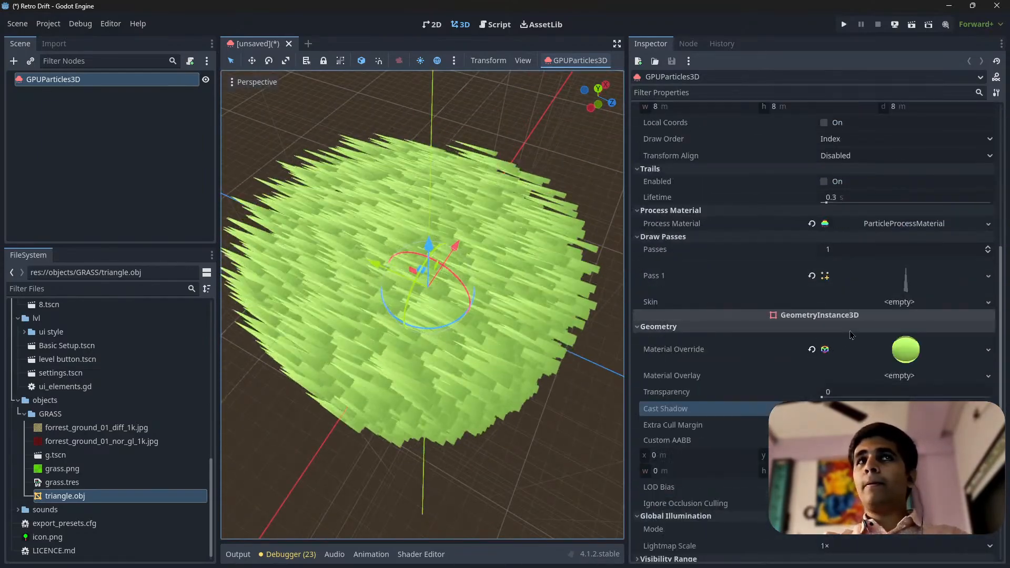
{"action": "middle_click_drag", "start_coordinate": [423, 326], "coordinate": [440, 290]}
{"action": "scroll", "coordinate": [415, 259], "scroll_direction": "up", "scroll_amount": 3}
{"action": "scroll", "coordinate": [441, 290], "scroll_direction": "down", "scroll_amount": 3}
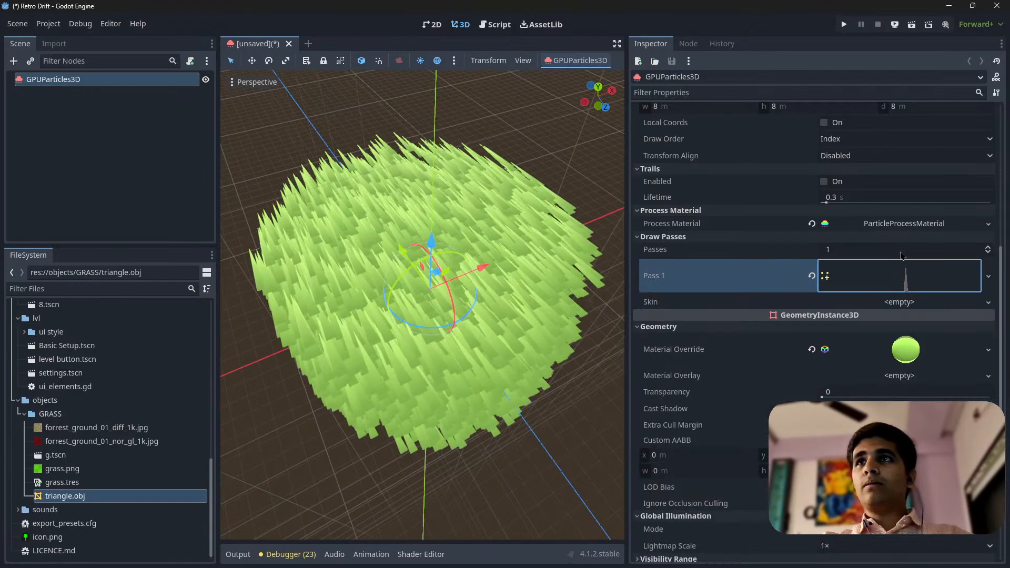
{"action": "left_click", "coordinate": [900, 224]}
{"action": "scroll", "coordinate": [725, 298], "scroll_direction": "down", "scroll_amount": 3}
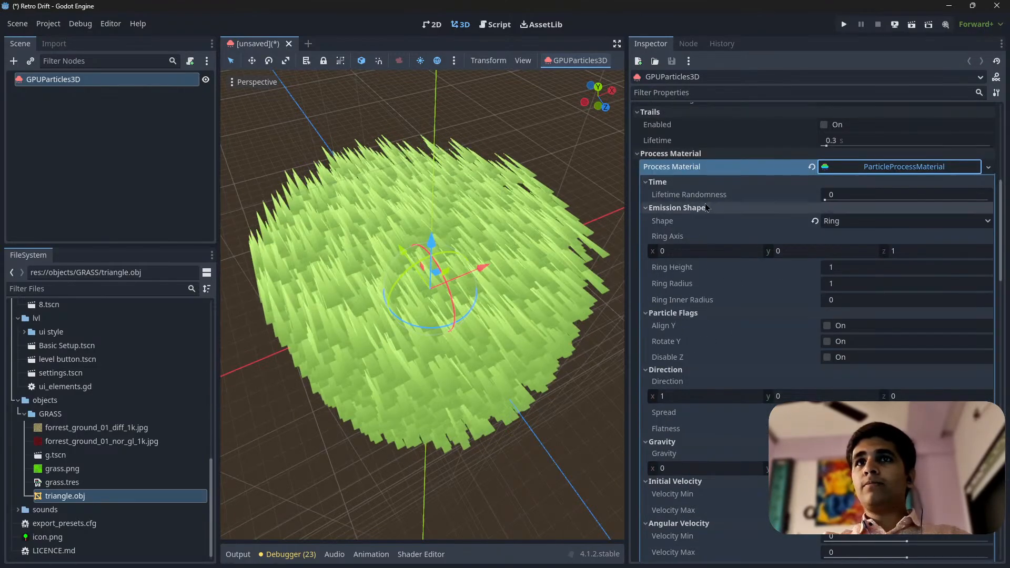
{"action": "scroll", "coordinate": [767, 230], "scroll_direction": "down", "scroll_amount": 10}
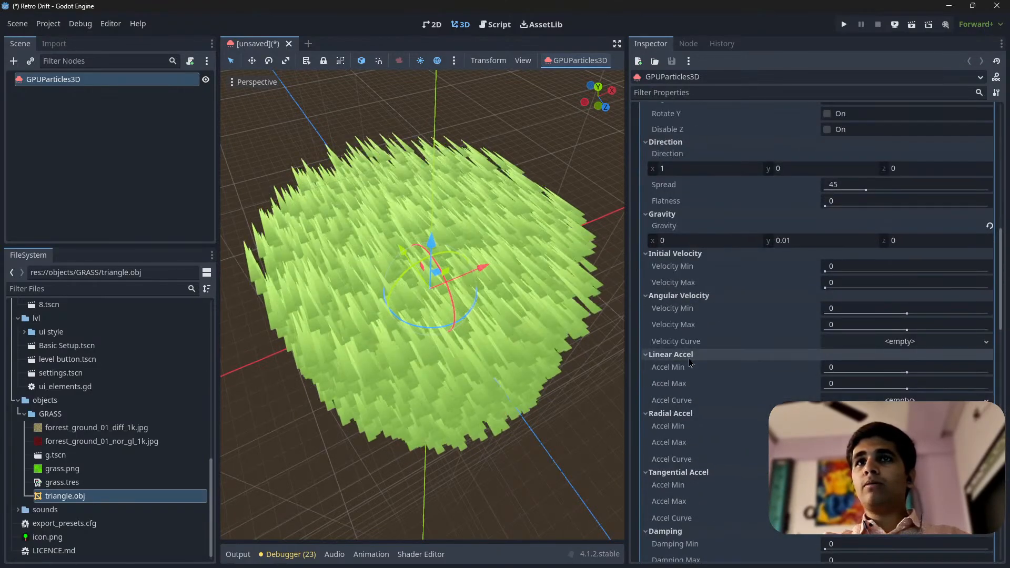
{"action": "scroll", "coordinate": [710, 360], "scroll_direction": "down", "scroll_amount": 20}
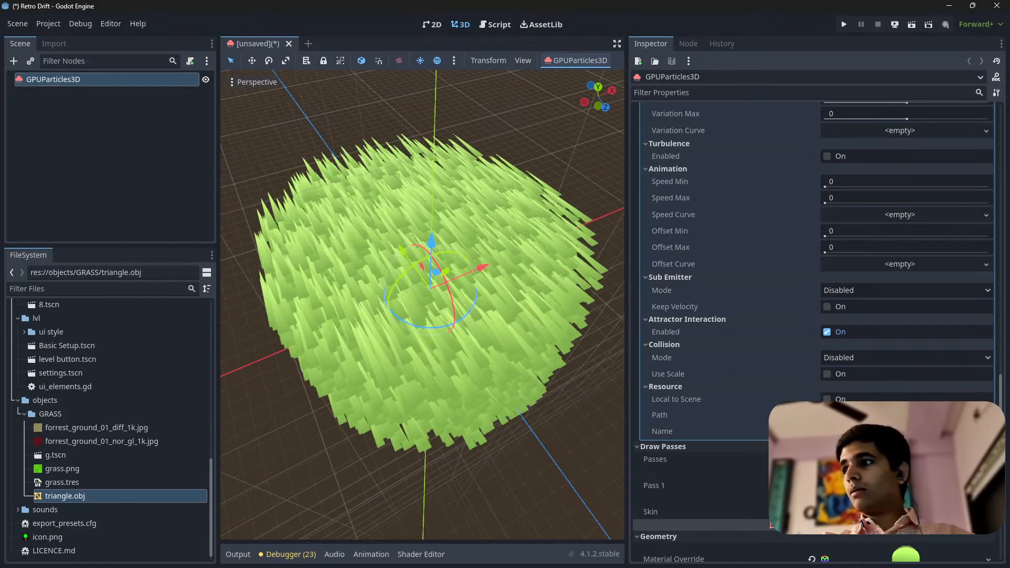
{"action": "key", "text": "super+e"}
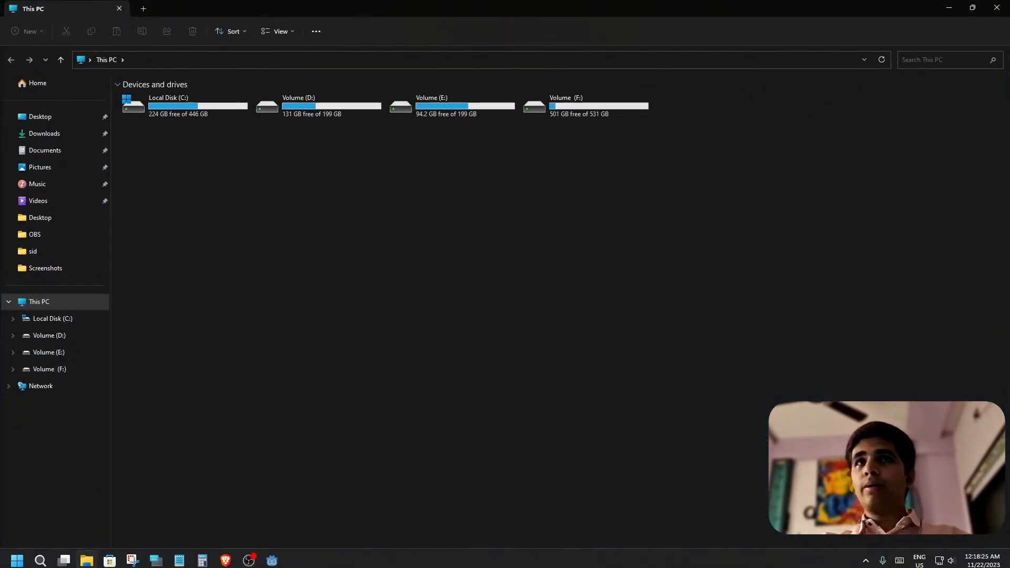
{"action": "left_click_drag", "start_coordinate": [556, 14], "coordinate": [1009, 314]}
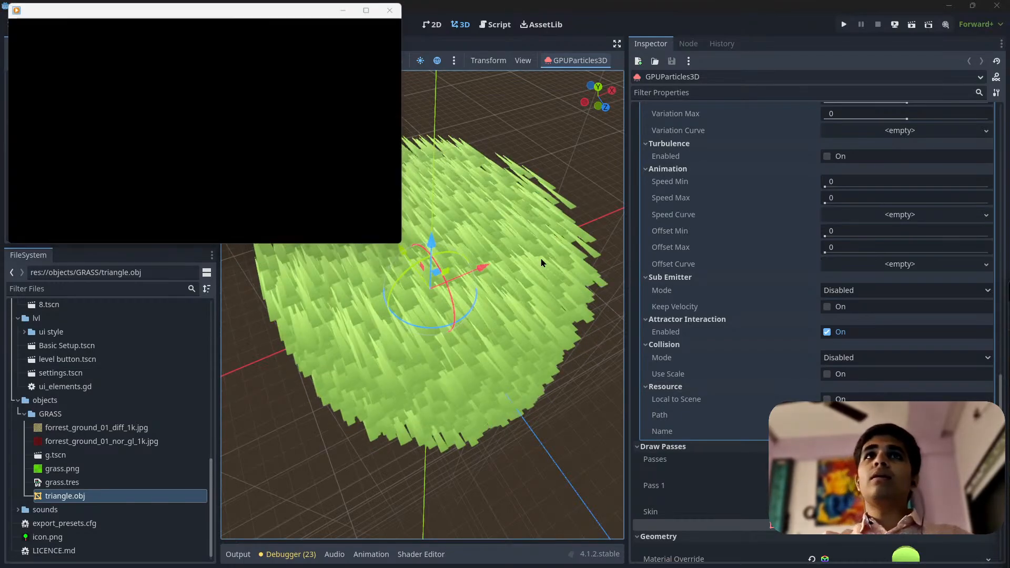
{"action": "left_click_drag", "start_coordinate": [281, 8], "coordinate": [1009, 344]}
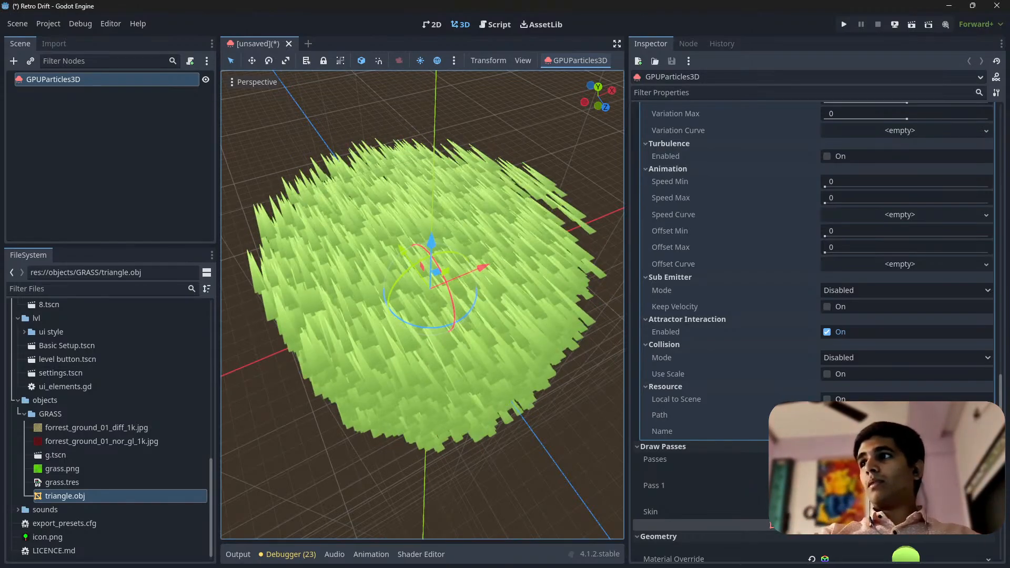
Examine the grass from a low side angle and look through the emitter's process material, drawing and time settings
{"action": "scroll", "coordinate": [392, 363], "scroll_direction": "down", "scroll_amount": 7}
{"action": "middle_click_drag", "start_coordinate": [393, 363], "coordinate": [434, 299]}
{"action": "scroll", "coordinate": [425, 273], "scroll_direction": "up", "scroll_amount": 12}
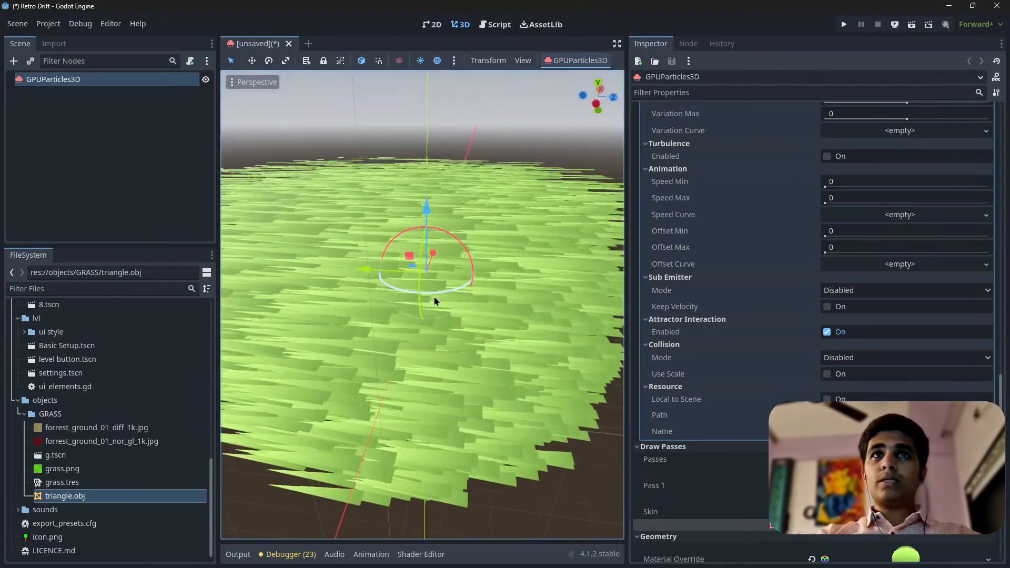
{"action": "scroll", "coordinate": [434, 306], "scroll_direction": "down", "scroll_amount": 6}
{"action": "scroll", "coordinate": [844, 347], "scroll_direction": "up", "scroll_amount": 12}
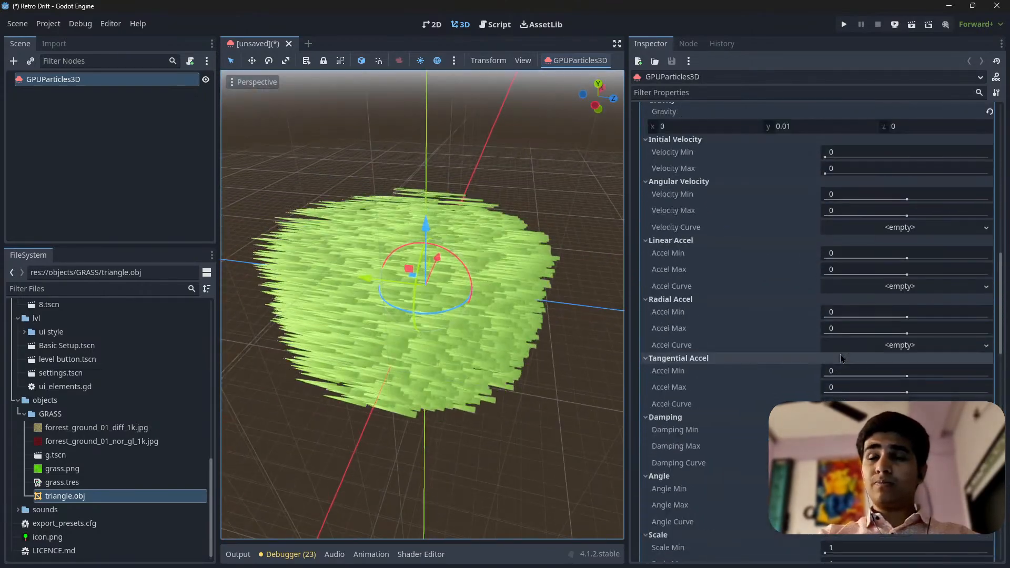
{"action": "scroll", "coordinate": [836, 351], "scroll_direction": "up", "scroll_amount": 5}
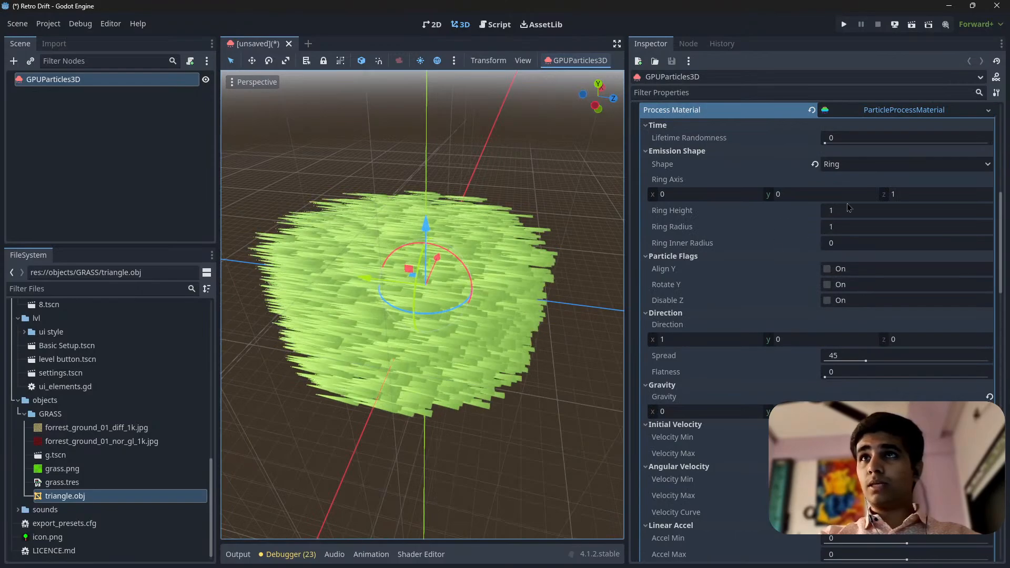
{"action": "scroll", "coordinate": [820, 242], "scroll_direction": "up", "scroll_amount": 6}
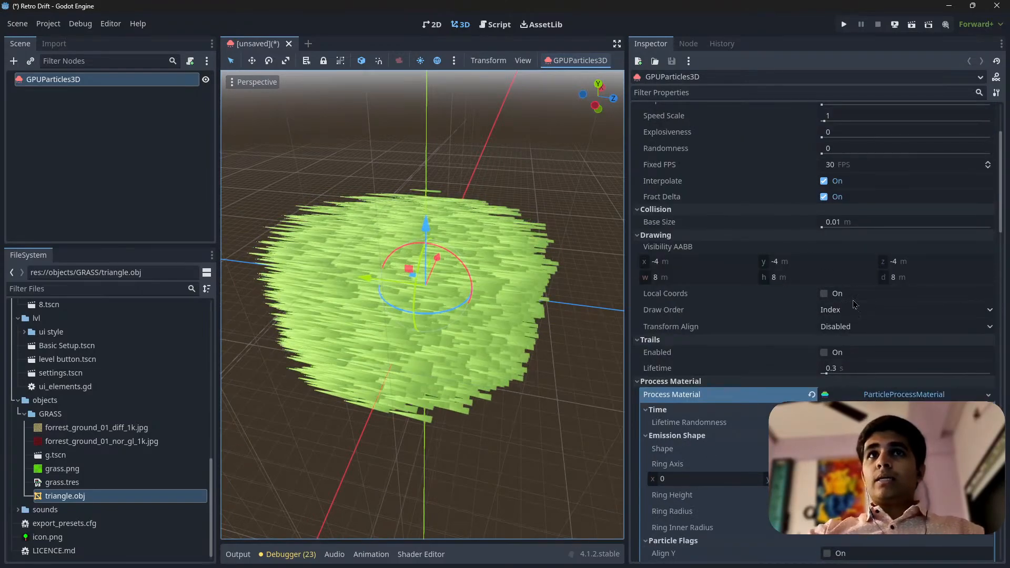
{"action": "scroll", "coordinate": [847, 284], "scroll_direction": "up", "scroll_amount": 3}
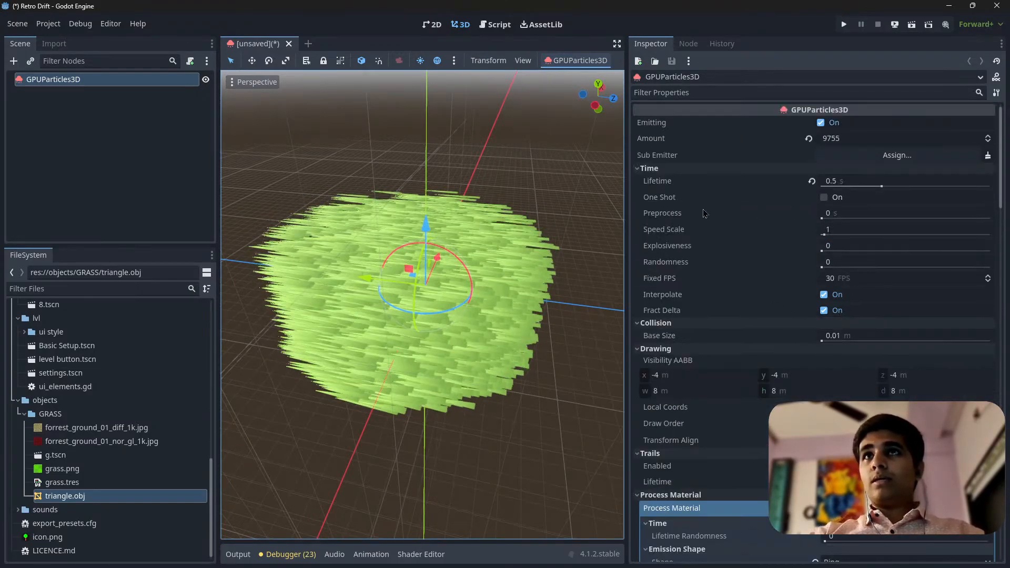
Set the emission ring's height to 0 and its radius to 2.29
{"action": "scroll", "coordinate": [874, 345], "scroll_direction": "down", "scroll_amount": 12}
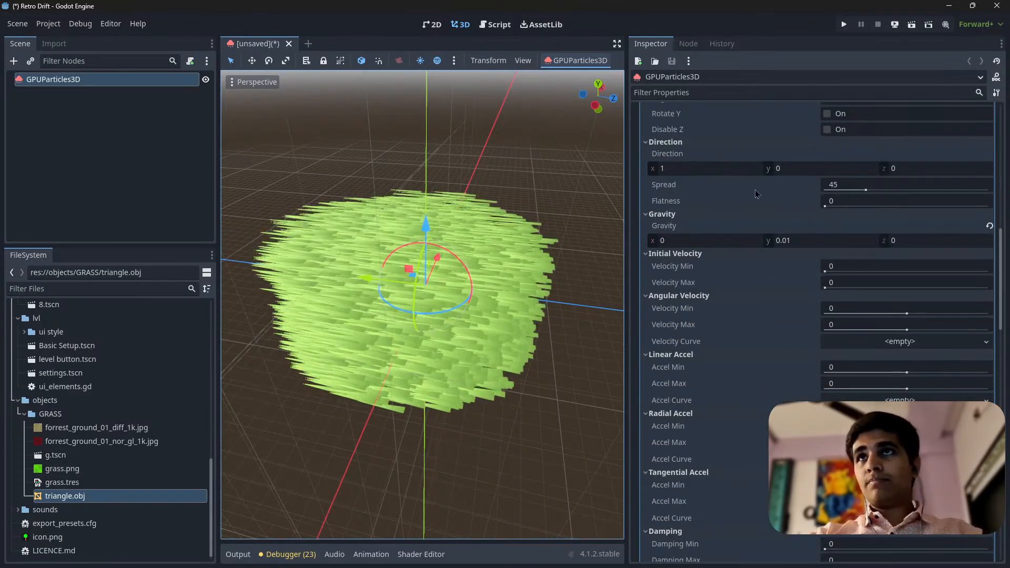
{"action": "scroll", "coordinate": [756, 194], "scroll_direction": "up", "scroll_amount": 3}
{"action": "scroll", "coordinate": [805, 243], "scroll_direction": "up", "scroll_amount": 3}
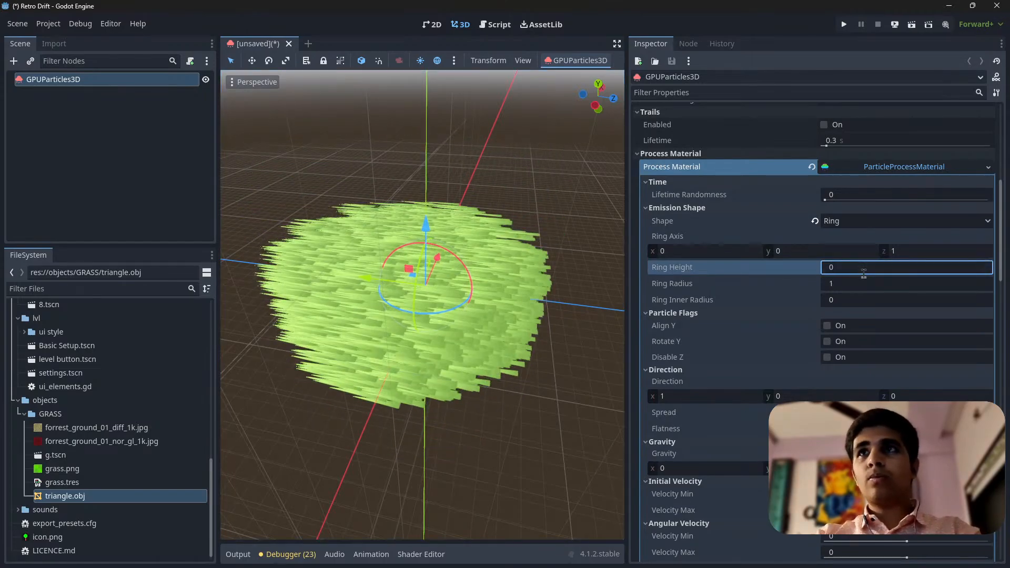
{"action": "middle_click_drag", "start_coordinate": [465, 291], "coordinate": [734, 299]}
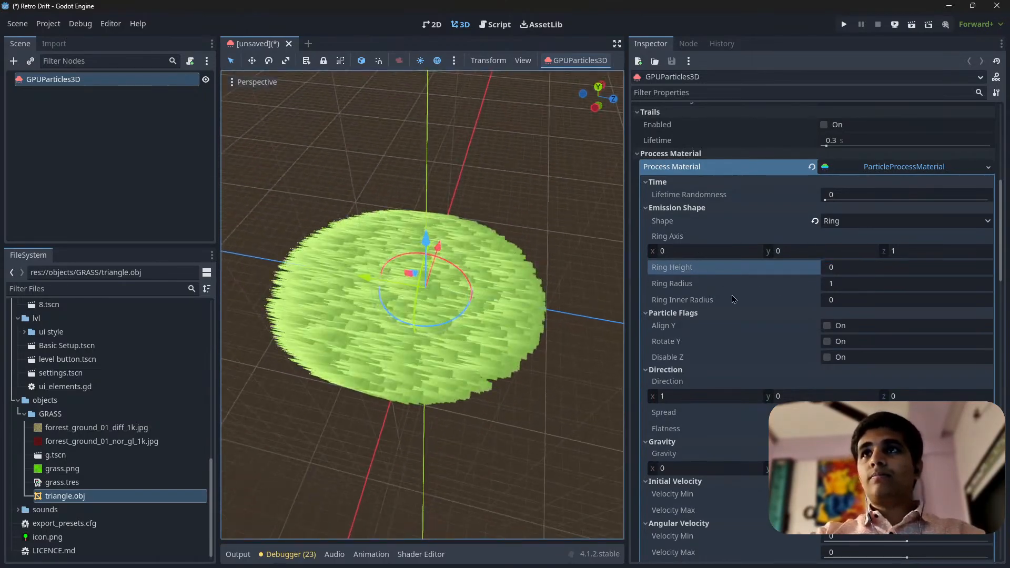
{"action": "mouse_move", "coordinate": [838, 288]}
{"action": "left_mouse_down"}
{"action": "mouse_move", "coordinate": [899, 288]}
{"action": "mouse_move", "coordinate": [838, 288]}
{"action": "left_mouse_up"}
Set the emitter's particle amount to 1000 and check the grass from a lower angle
{"action": "scroll", "coordinate": [784, 304], "scroll_direction": "up", "scroll_amount": 10}
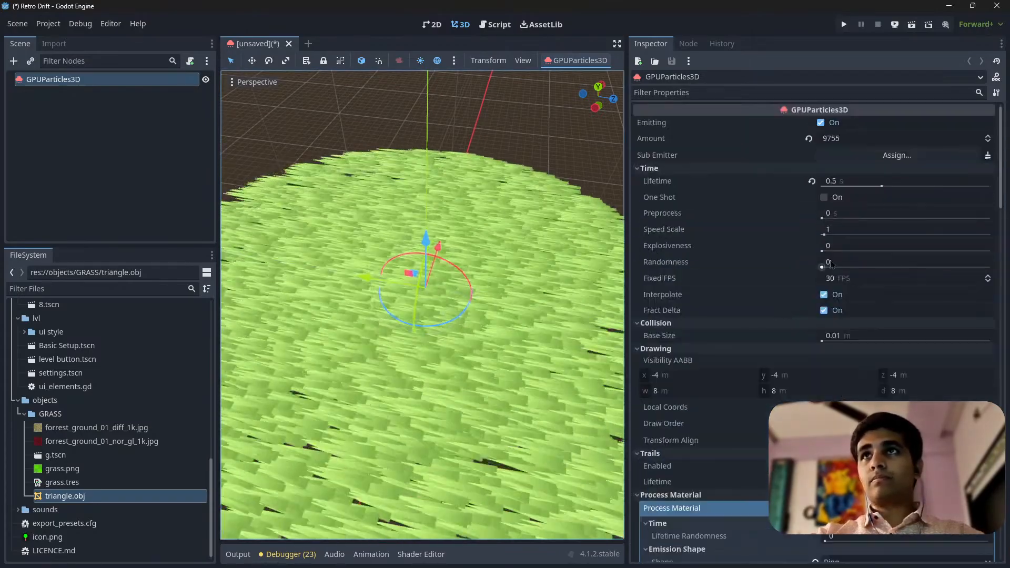
{"action": "left_click", "coordinate": [854, 140]}
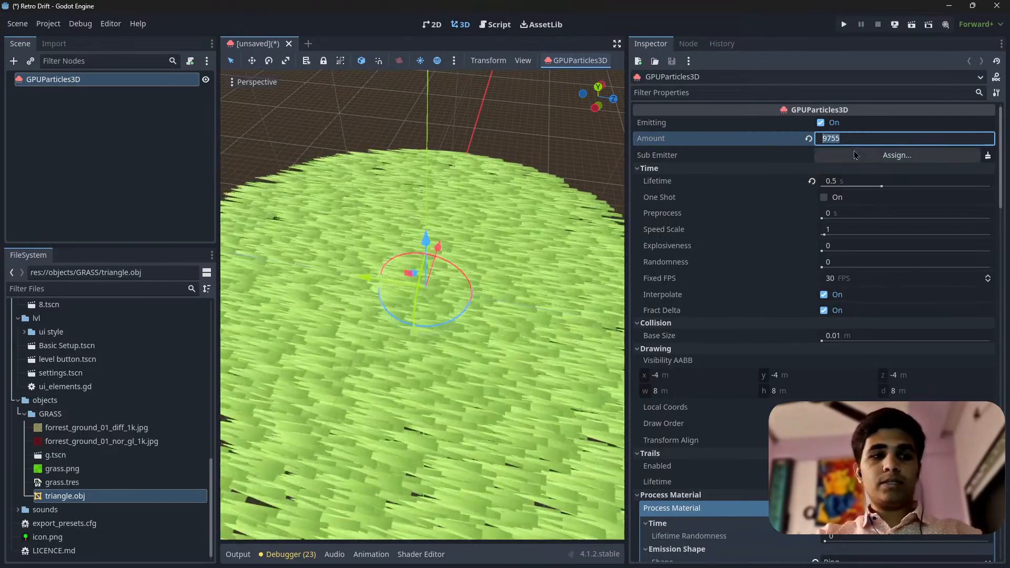
{"action": "type", "text": "1000"}
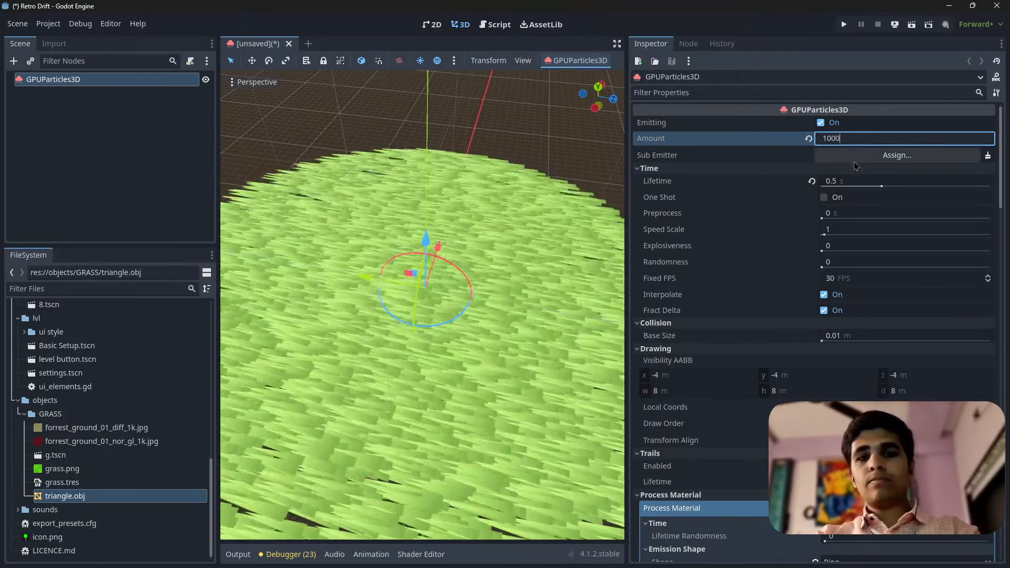
{"action": "key", "text": "Return"}
{"action": "scroll", "coordinate": [409, 239], "scroll_direction": "up", "scroll_amount": 5}
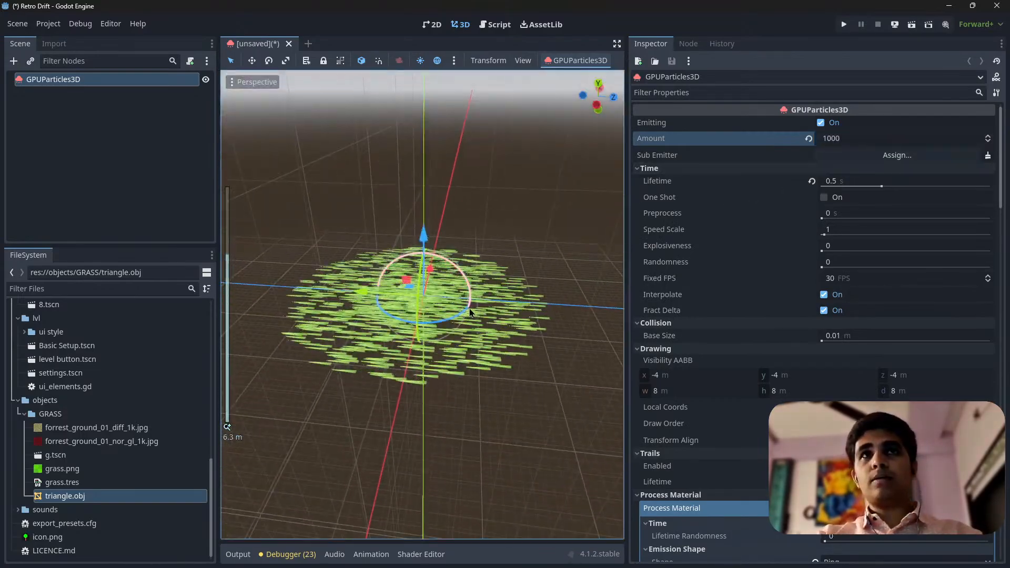
Enlarge the emission ring's radius to 6.69
{"action": "scroll", "coordinate": [922, 363], "scroll_direction": "down", "scroll_amount": 5}
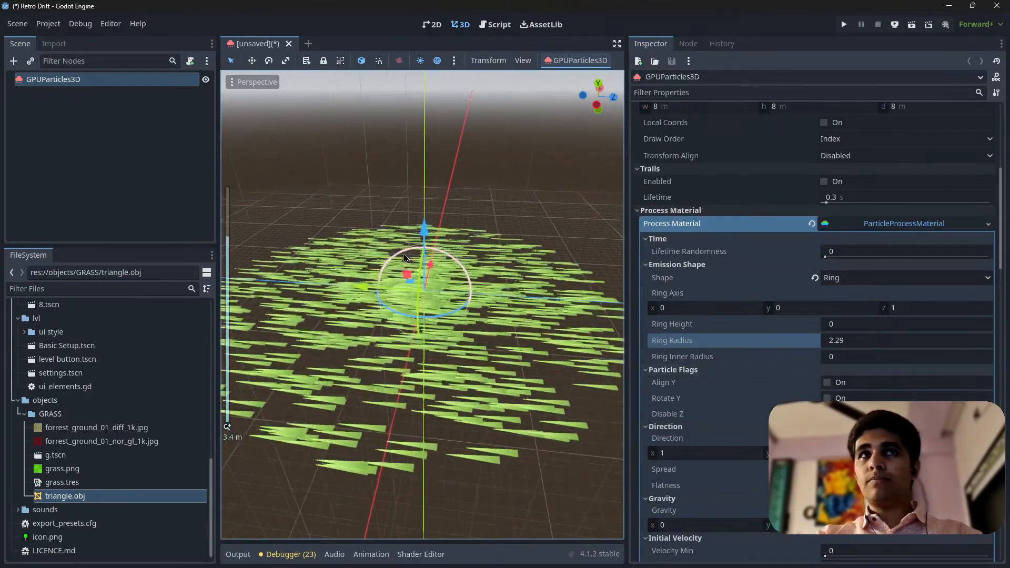
{"action": "scroll", "coordinate": [441, 336], "scroll_direction": "up", "scroll_amount": 4}
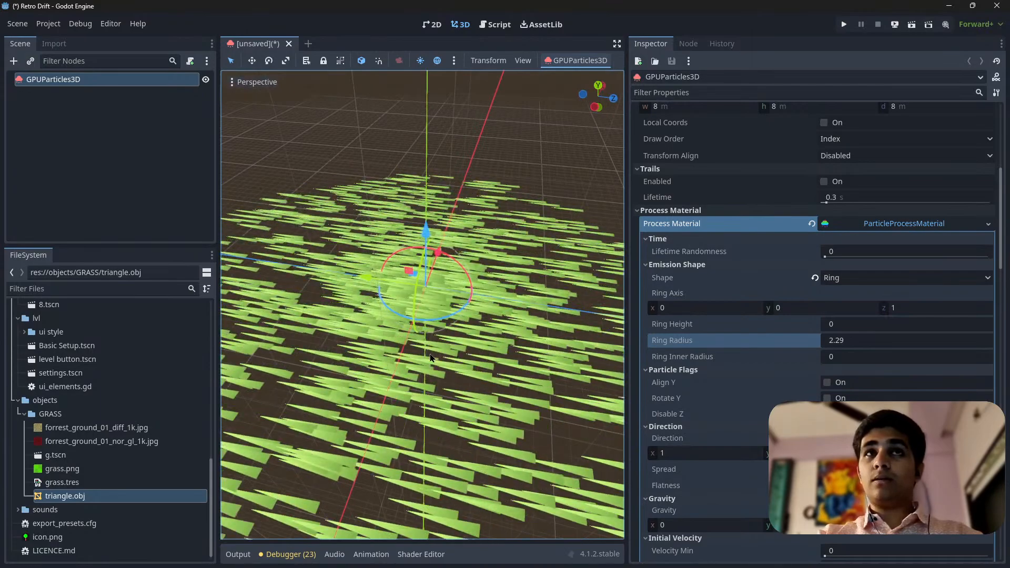
{"action": "scroll", "coordinate": [389, 363], "scroll_direction": "down", "scroll_amount": 4}
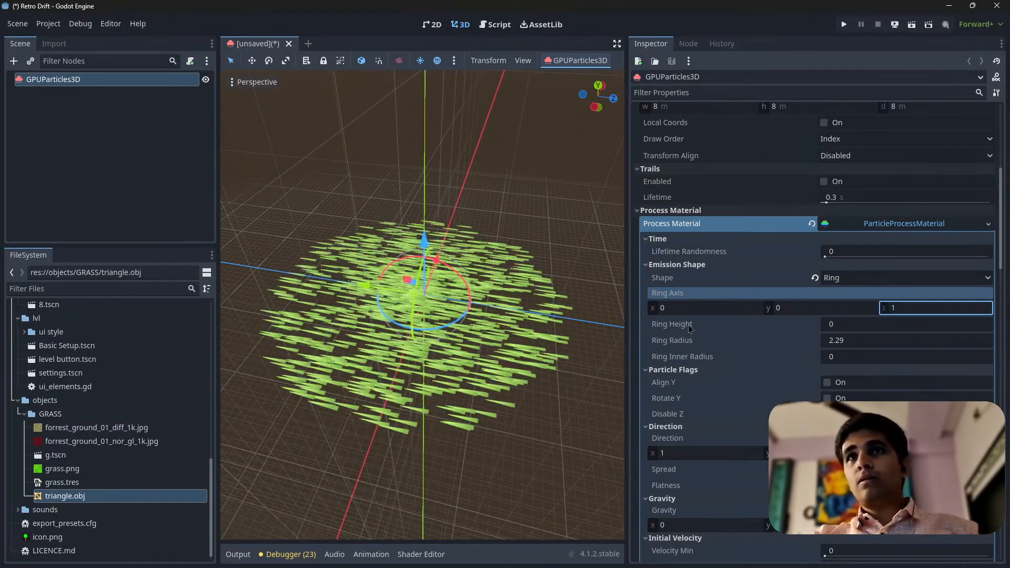
{"action": "left_click", "coordinate": [705, 329]}
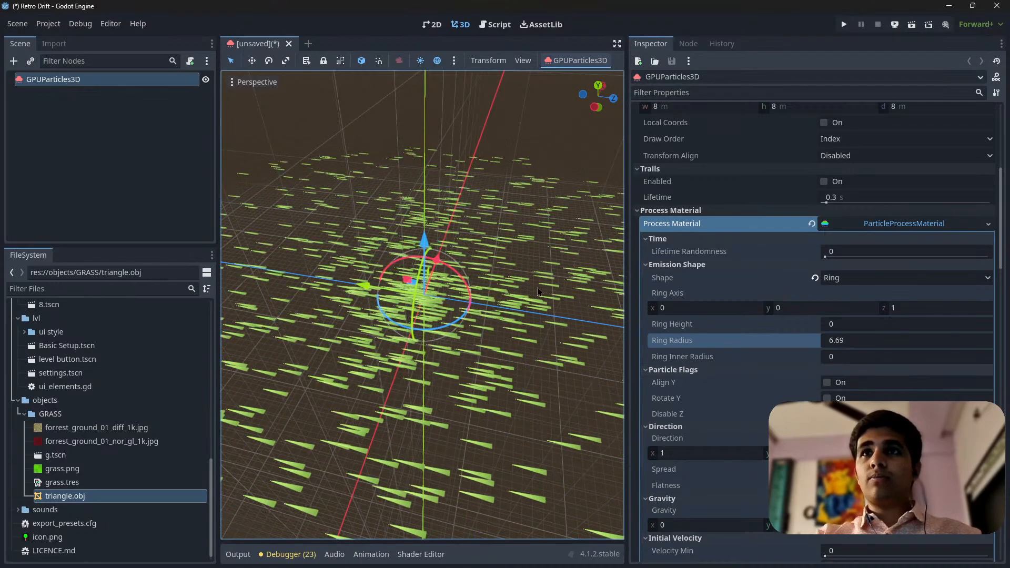
Try a ring inner radius of -2.985 and check the blade distribution from another side
{"action": "left_click_drag", "start_coordinate": [875, 358], "coordinate": [825, 358]}
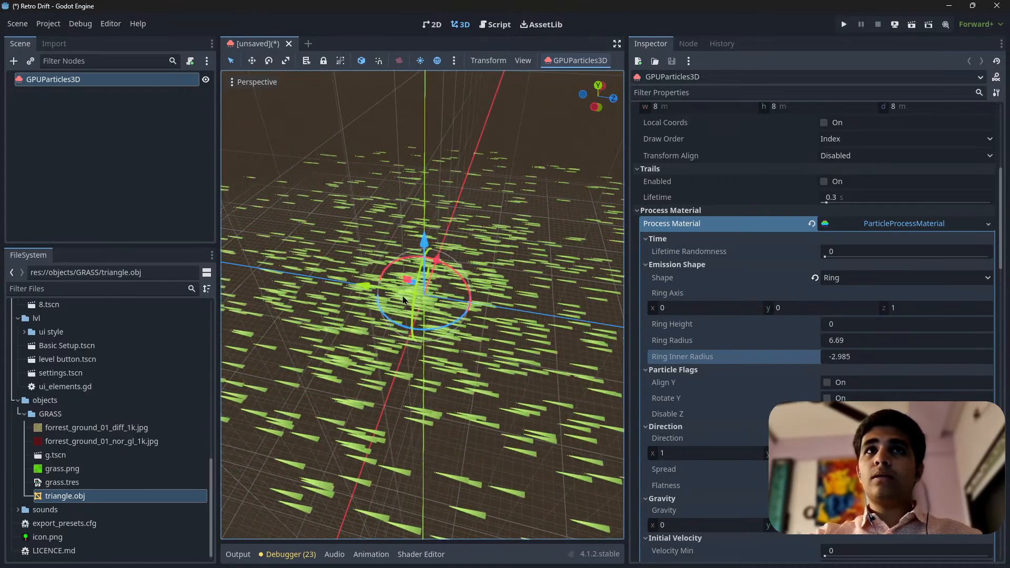
{"action": "scroll", "coordinate": [434, 284], "scroll_direction": "down", "scroll_amount": 3}
{"action": "middle_click_drag", "start_coordinate": [434, 285], "coordinate": [345, 292]}
{"action": "scroll", "coordinate": [344, 291], "scroll_direction": "up", "scroll_amount": 10}
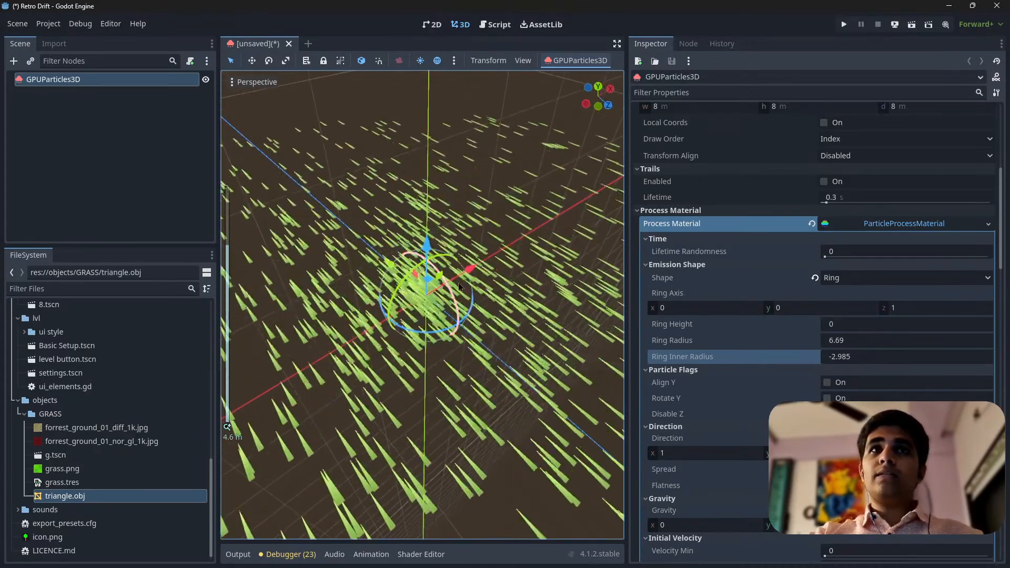
Set the ring inner radius to 0 and view the blade distribution from above
{"action": "left_click", "coordinate": [889, 357]}
{"action": "type", "text": "0"}
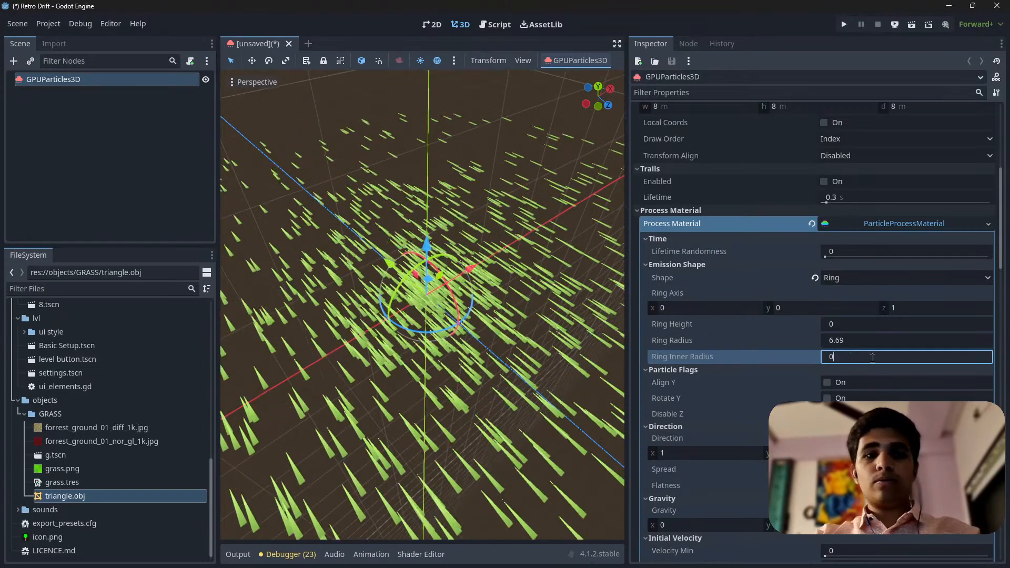
{"action": "scroll", "coordinate": [448, 329], "scroll_direction": "down", "scroll_amount": 10}
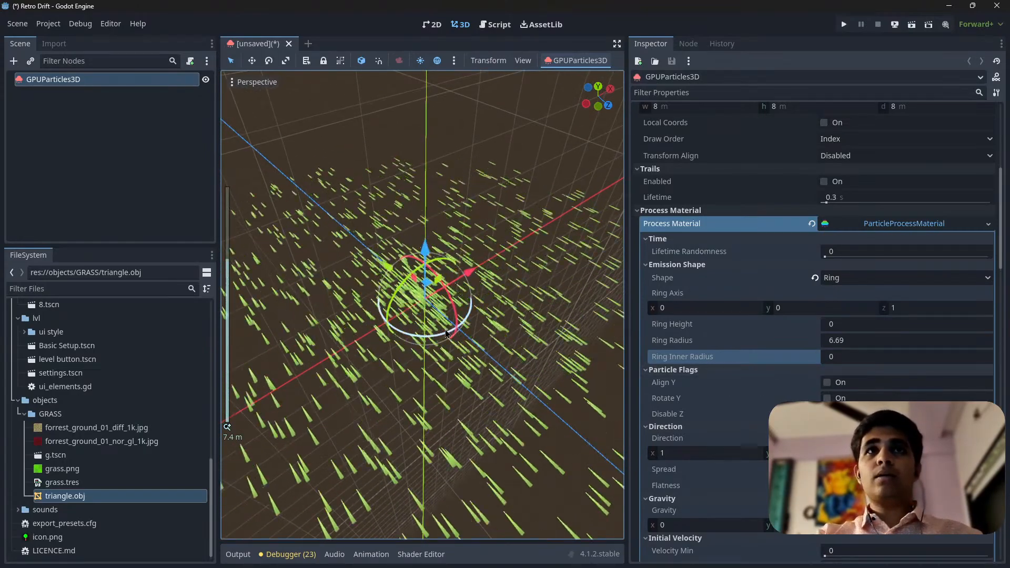
{"action": "middle_click_drag", "start_coordinate": [448, 329], "coordinate": [294, 240]}
{"action": "scroll", "coordinate": [424, 337], "scroll_direction": "up", "scroll_amount": 8}
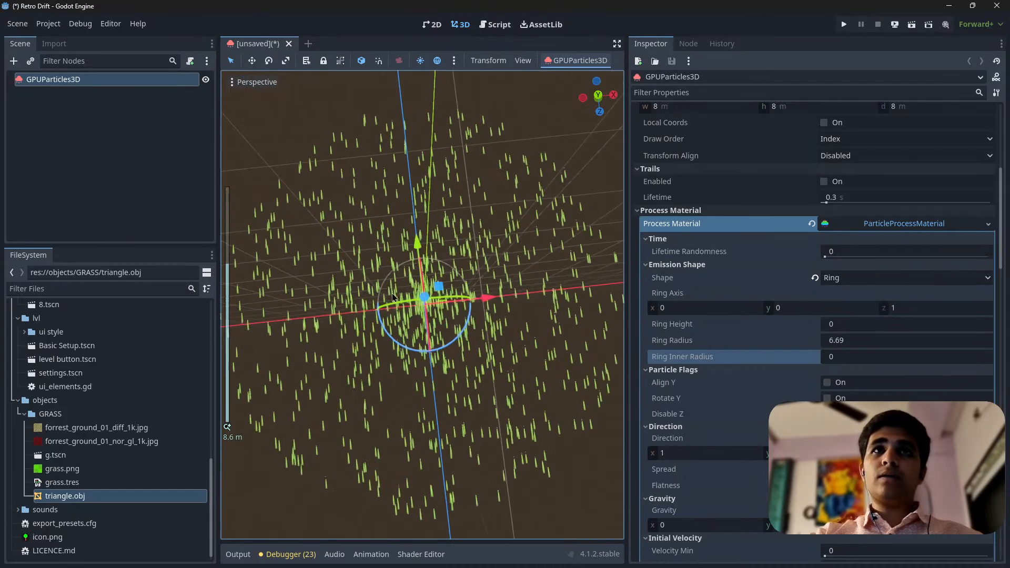
Try ring inner radii of 3.25 and -1.02 with the Ring emission shape and check the blade distribution from several angles
{"action": "scroll", "coordinate": [424, 337], "scroll_direction": "down", "scroll_amount": 6}
{"action": "middle_click_drag", "start_coordinate": [424, 337], "coordinate": [460, 287]}
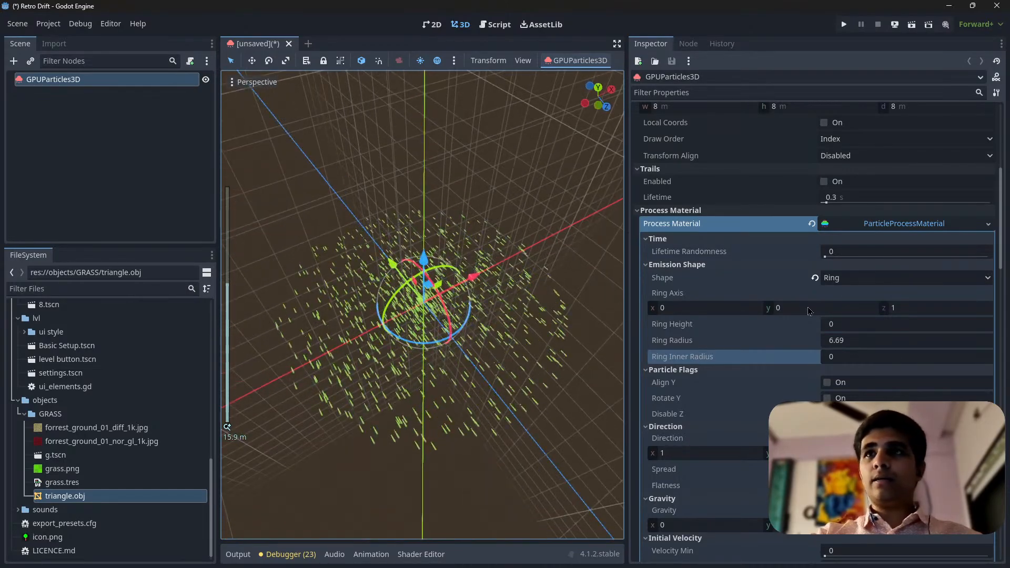
{"action": "left_click", "coordinate": [848, 280]}
{"action": "left_click", "coordinate": [845, 388]}
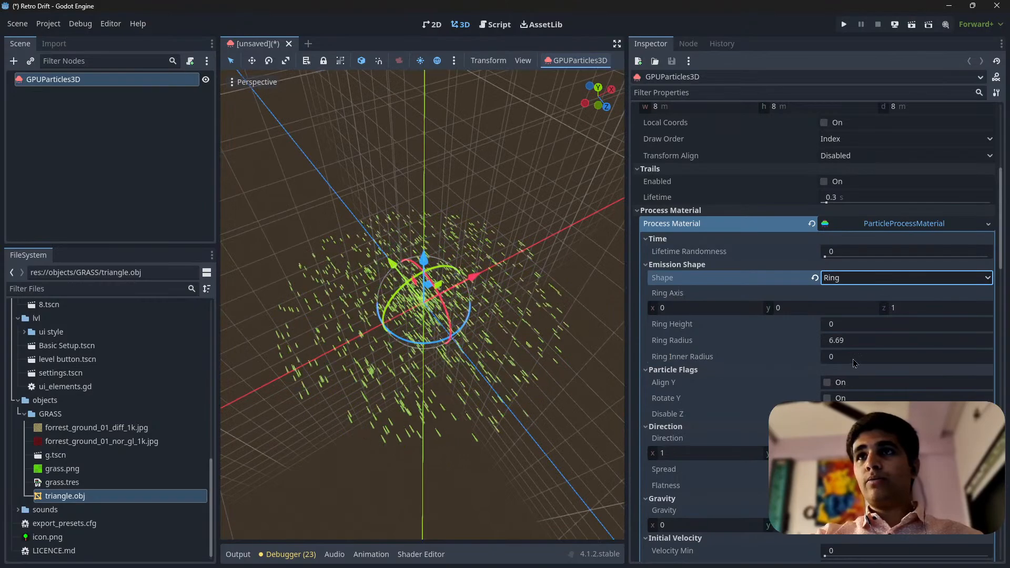
{"action": "left_click_drag", "start_coordinate": [854, 363], "coordinate": [839, 363]}
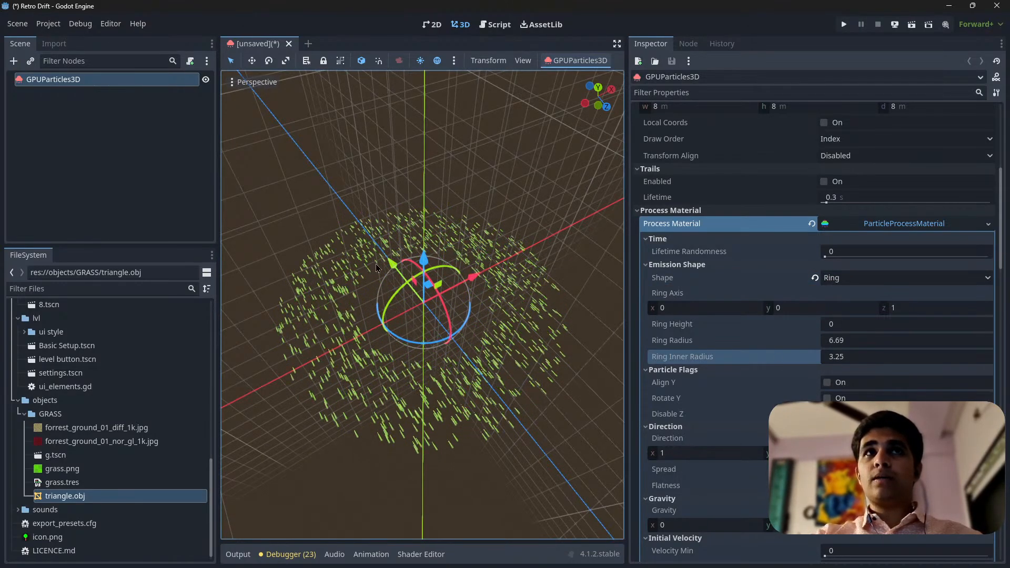
{"action": "scroll", "coordinate": [425, 356], "scroll_direction": "up", "scroll_amount": 6}
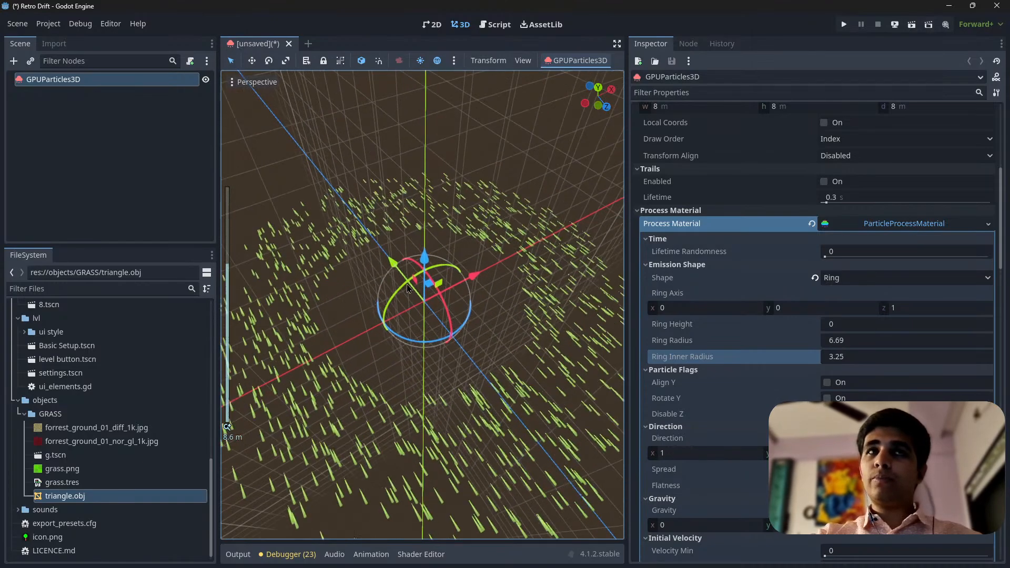
{"action": "scroll", "coordinate": [425, 356], "scroll_direction": "down", "scroll_amount": 4}
{"action": "middle_click_drag", "start_coordinate": [425, 357], "coordinate": [401, 394]}
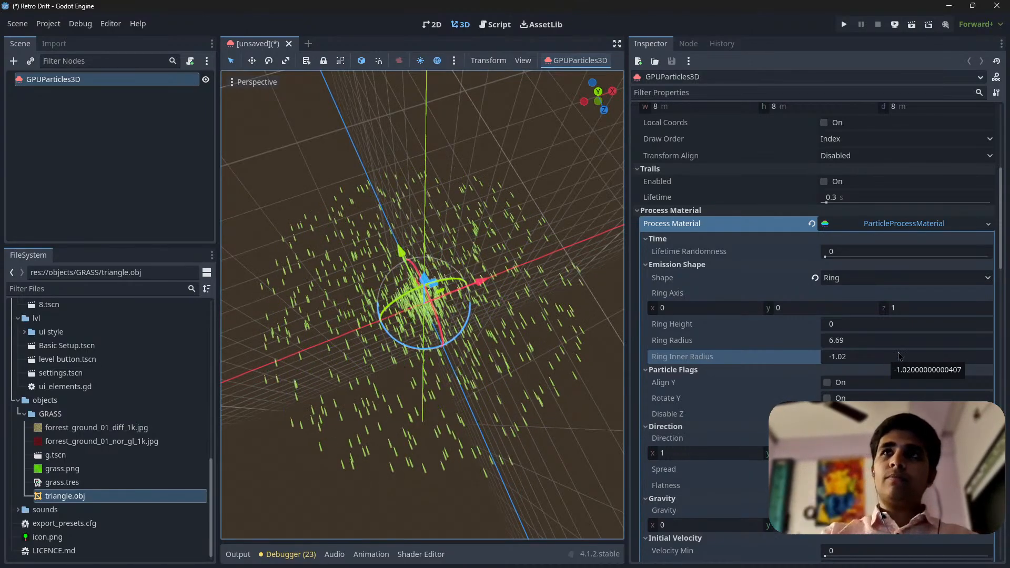
Set the emitter's particle amount to 5000 and check the grass density up close and from above
{"action": "scroll", "coordinate": [900, 357], "scroll_direction": "up", "scroll_amount": 2}
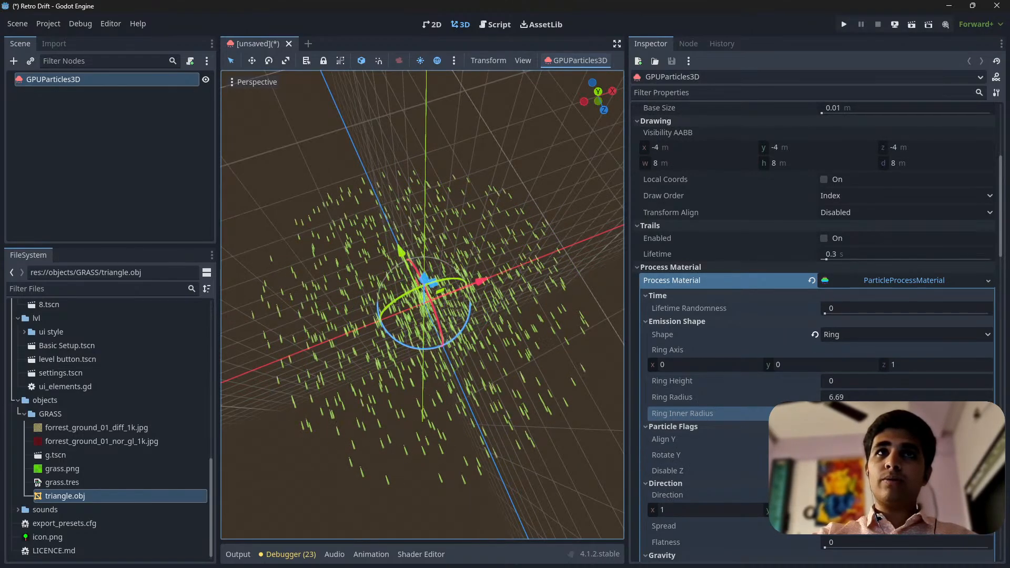
{"action": "scroll", "coordinate": [824, 251], "scroll_direction": "up", "scroll_amount": 8}
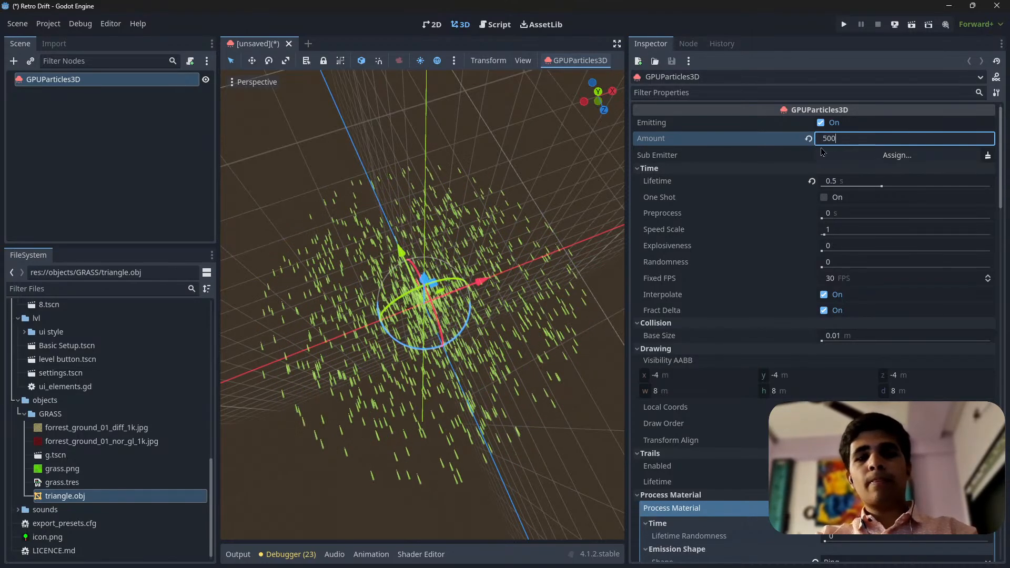
{"action": "scroll", "coordinate": [409, 302], "scroll_direction": "up", "scroll_amount": 6}
{"action": "scroll", "coordinate": [409, 302], "scroll_direction": "down", "scroll_amount": 9}
{"action": "middle_click_drag", "start_coordinate": [409, 303], "coordinate": [392, 331]}
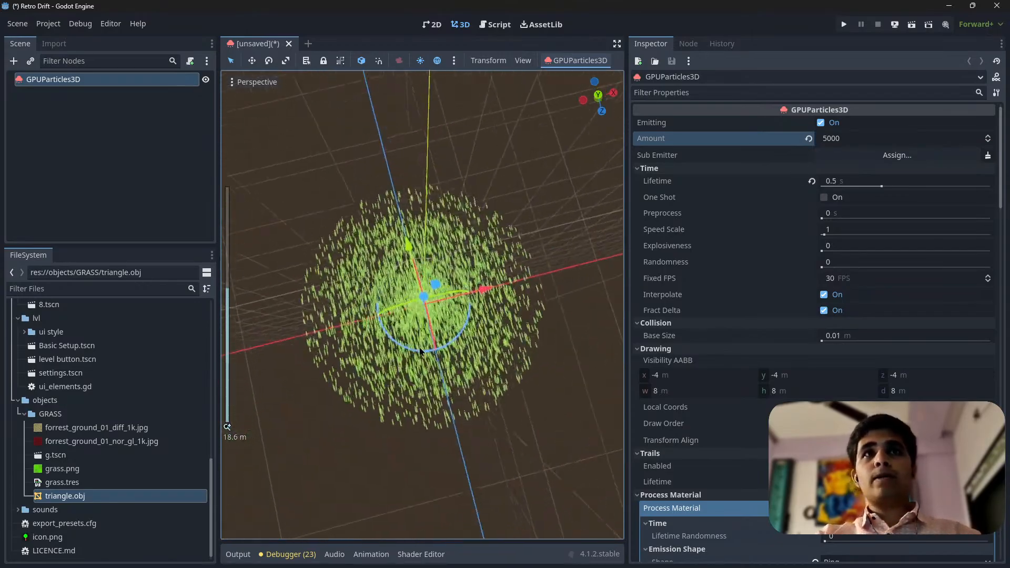
{"action": "scroll", "coordinate": [392, 332], "scroll_direction": "up", "scroll_amount": 10}
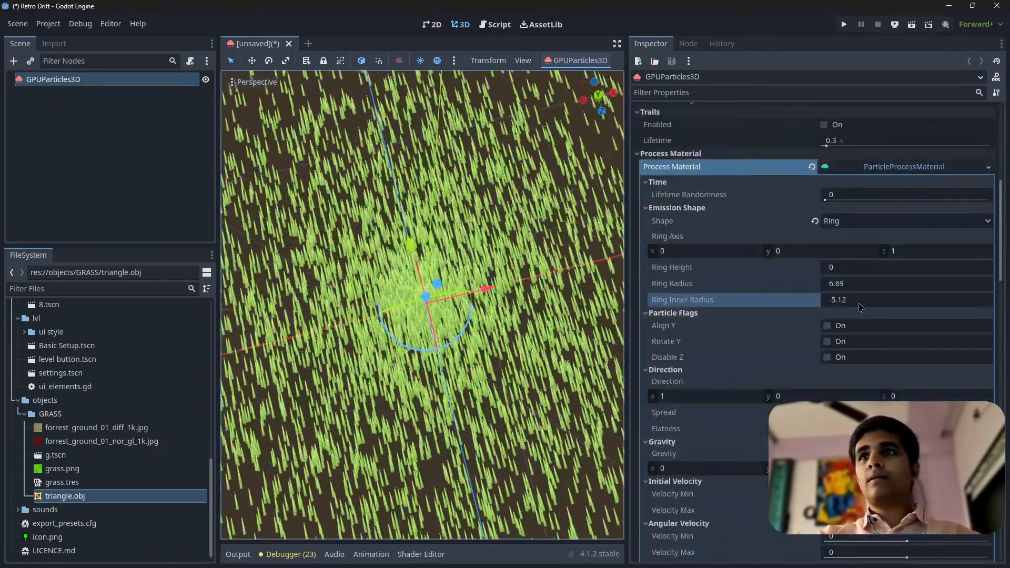
Set the ring inner radius to -1.415 and check the blade distribution from a lower angle
{"action": "mouse_move", "coordinate": [858, 301]}
{"action": "left_mouse_down"}
{"action": "mouse_move", "coordinate": [684, 301]}
{"action": "mouse_move", "coordinate": [863, 301]}
{"action": "mouse_move", "coordinate": [810, 302]}
{"action": "mouse_move", "coordinate": [853, 301]}
{"action": "left_mouse_up"}
{"action": "scroll", "coordinate": [405, 284], "scroll_direction": "down", "scroll_amount": 4}
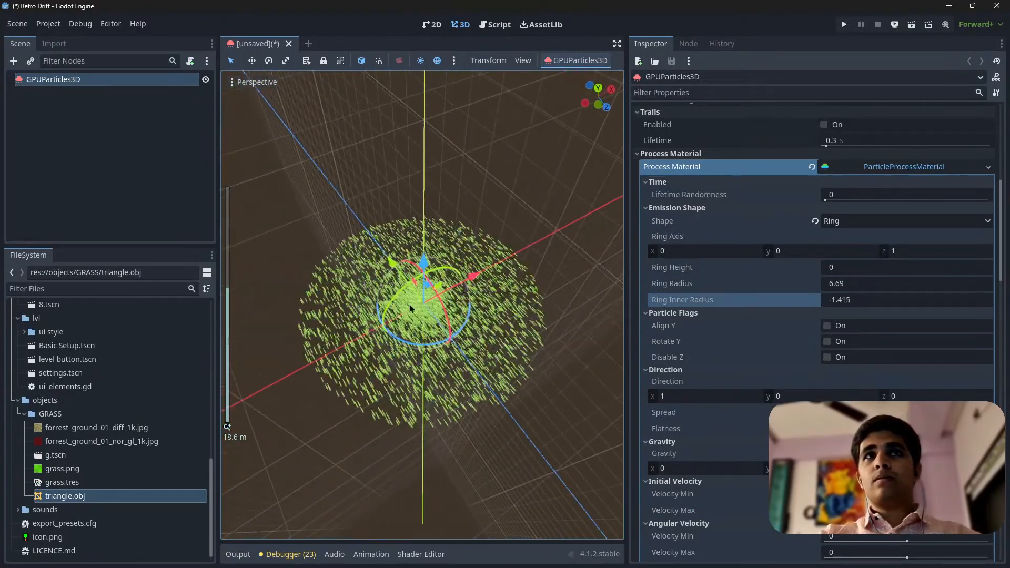
{"action": "scroll", "coordinate": [411, 308], "scroll_direction": "up", "scroll_amount": 6}
{"action": "mouse_move", "coordinate": [422, 316]}
{"action": "middle_mouse_down"}
{"action": "mouse_move", "coordinate": [406, 262]}
{"action": "mouse_move", "coordinate": [403, 310]}
{"action": "middle_mouse_up"}
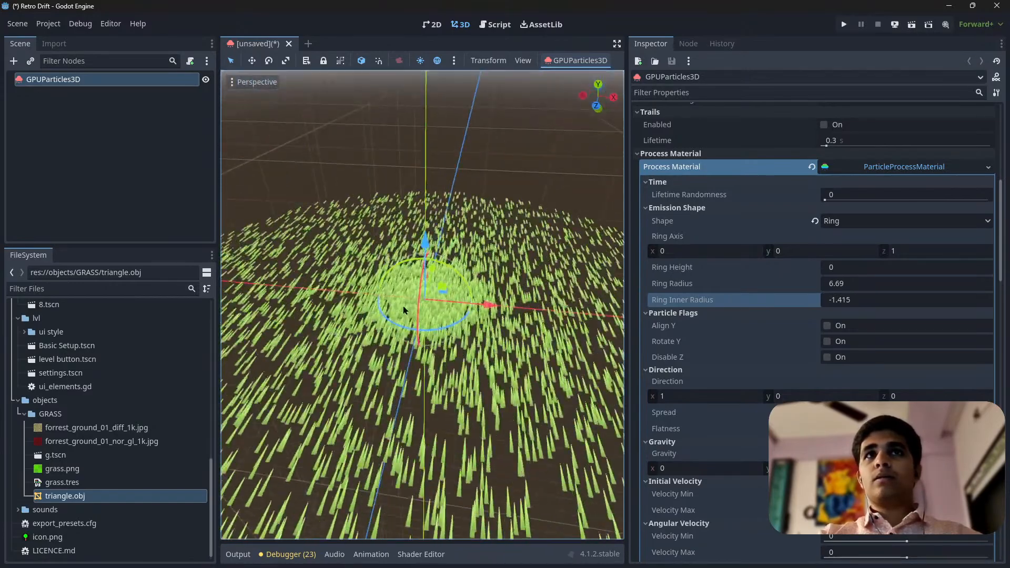
{"action": "scroll", "coordinate": [404, 310], "scroll_direction": "down", "scroll_amount": 3}
Enable turbulence in the particle process material, leaving its collision mode disabled
{"action": "scroll", "coordinate": [804, 310], "scroll_direction": "down", "scroll_amount": 5}
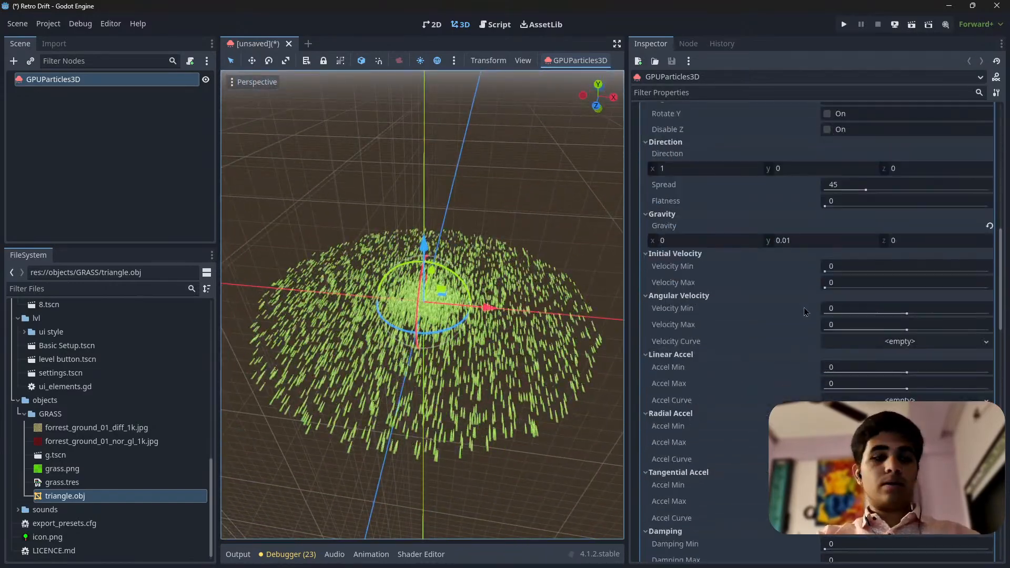
{"action": "scroll", "coordinate": [787, 315], "scroll_direction": "down", "scroll_amount": 10}
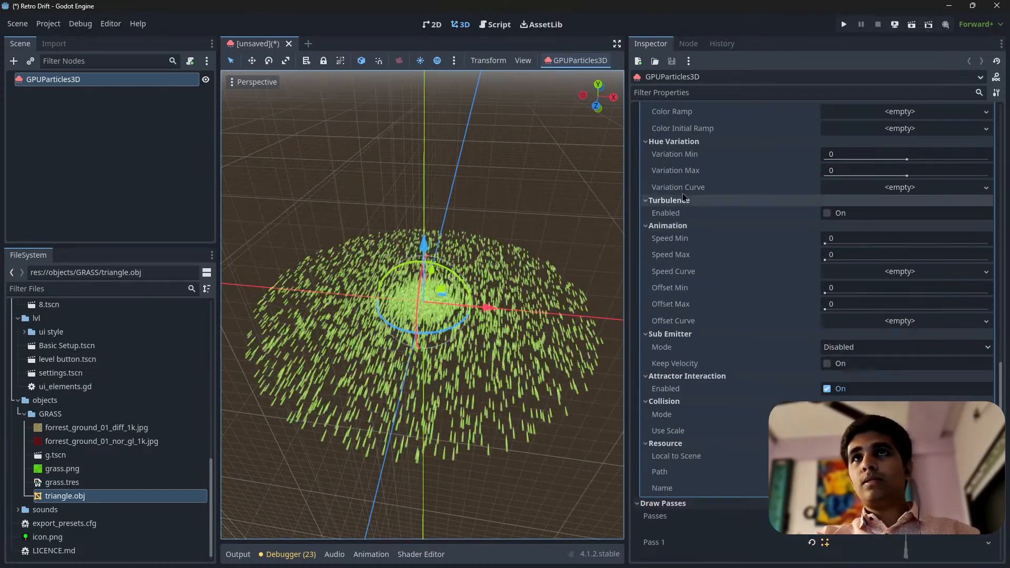
{"action": "scroll", "coordinate": [709, 331], "scroll_direction": "down", "scroll_amount": 3}
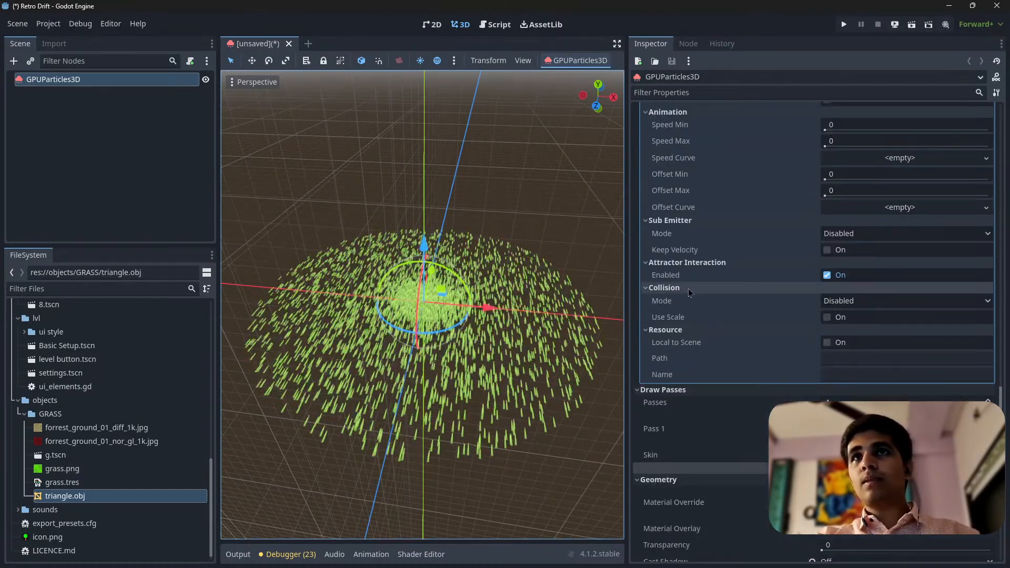
{"action": "left_click", "coordinate": [854, 302]}
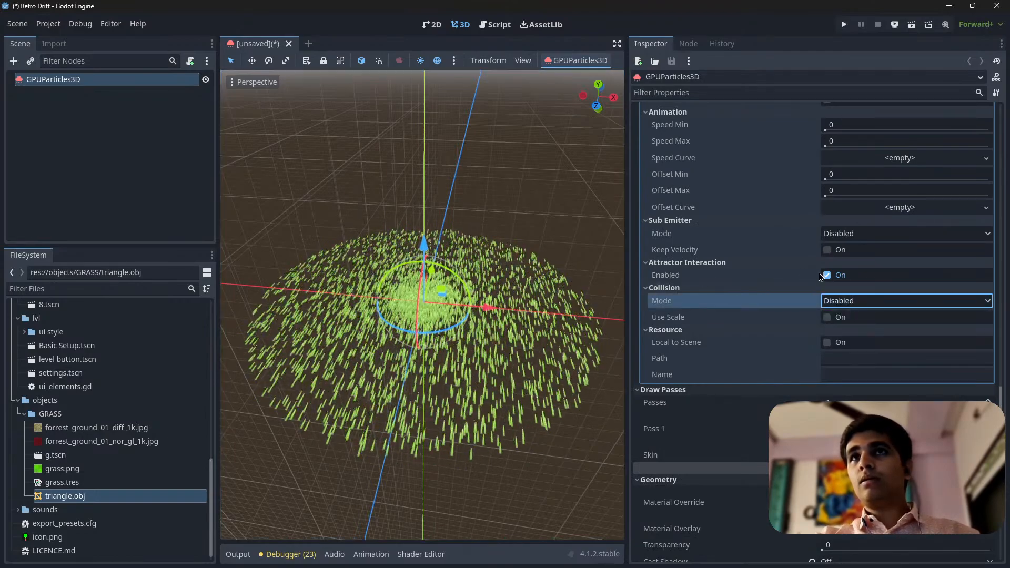
{"action": "scroll", "coordinate": [819, 276], "scroll_direction": "up", "scroll_amount": 5}
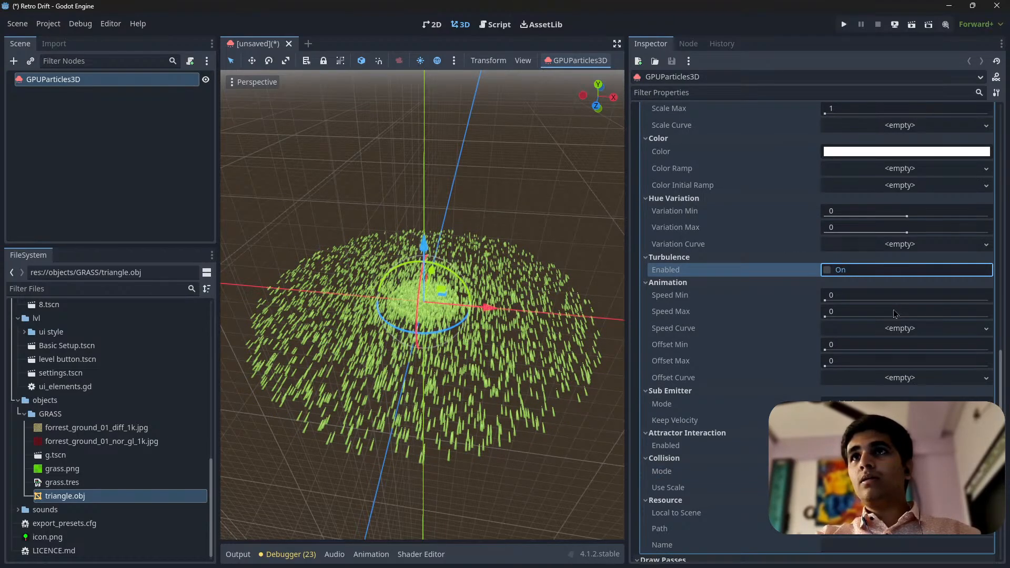
{"action": "left_click", "coordinate": [827, 270]}
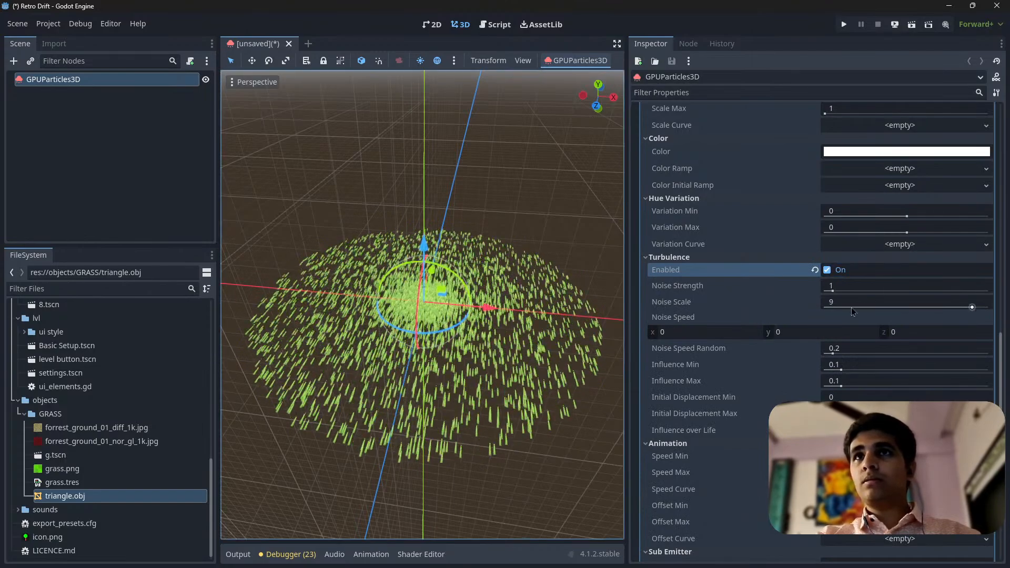
Review the emitter's properties and its process material's turbulence, color, scale, acceleration, velocity and emission settings
{"action": "scroll", "coordinate": [765, 383], "scroll_direction": "down", "scroll_amount": 2}
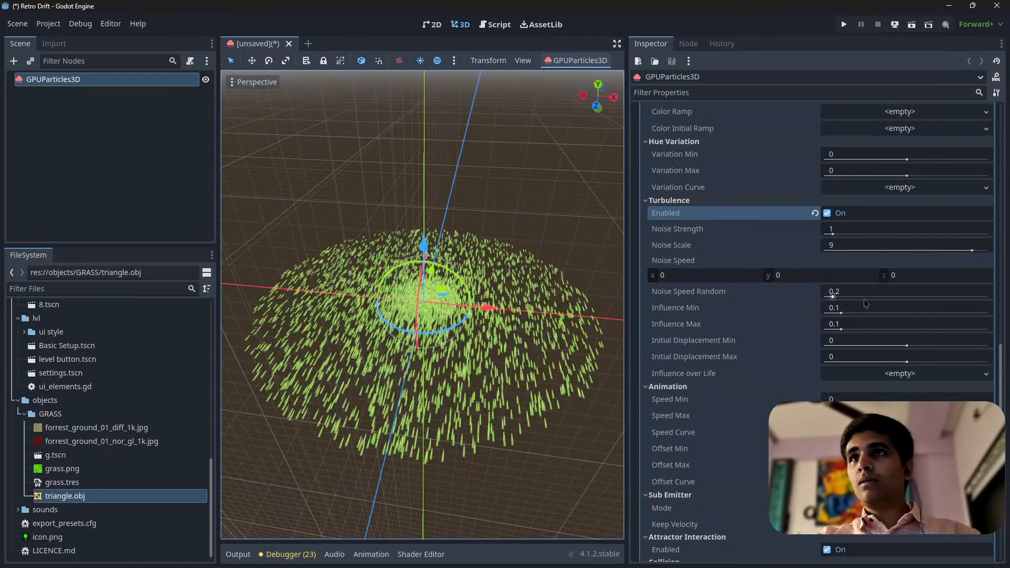
{"action": "scroll", "coordinate": [724, 292], "scroll_direction": "up", "scroll_amount": 4}
{"action": "scroll", "coordinate": [677, 338], "scroll_direction": "up", "scroll_amount": 2}
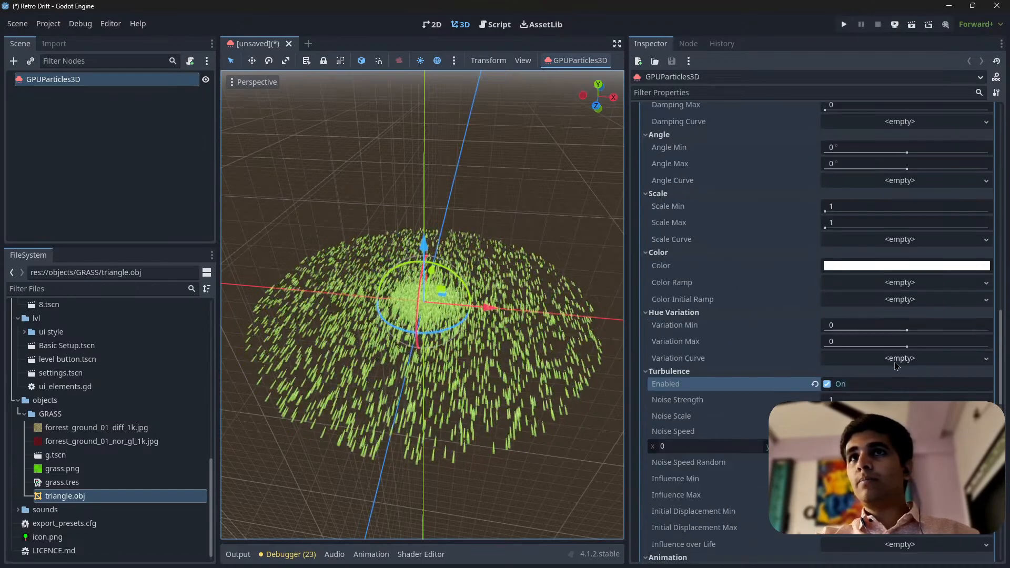
{"action": "scroll", "coordinate": [690, 381], "scroll_direction": "up", "scroll_amount": 2}
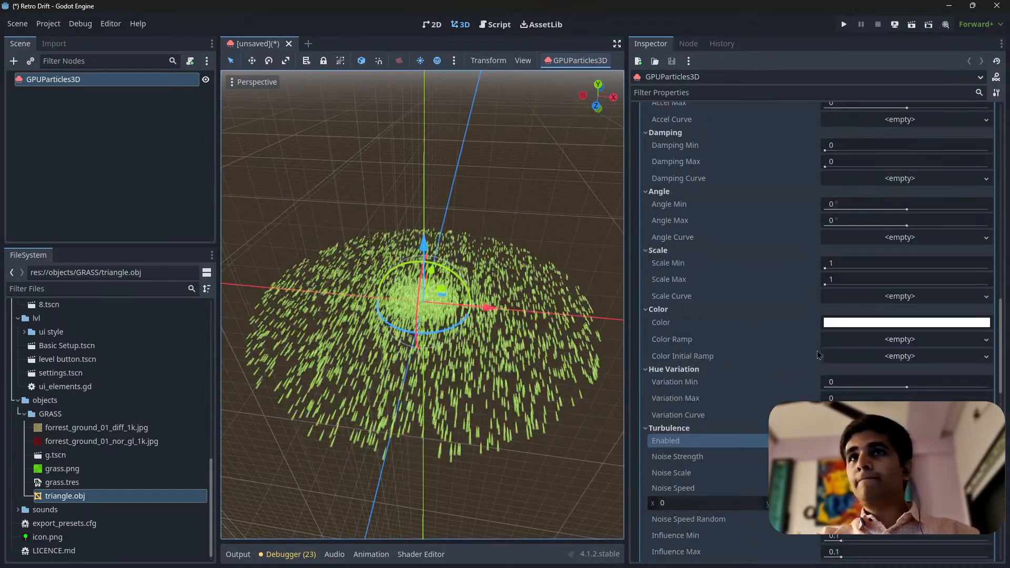
{"action": "scroll", "coordinate": [902, 342], "scroll_direction": "up", "scroll_amount": 4}
{"action": "scroll", "coordinate": [733, 327], "scroll_direction": "up", "scroll_amount": 4}
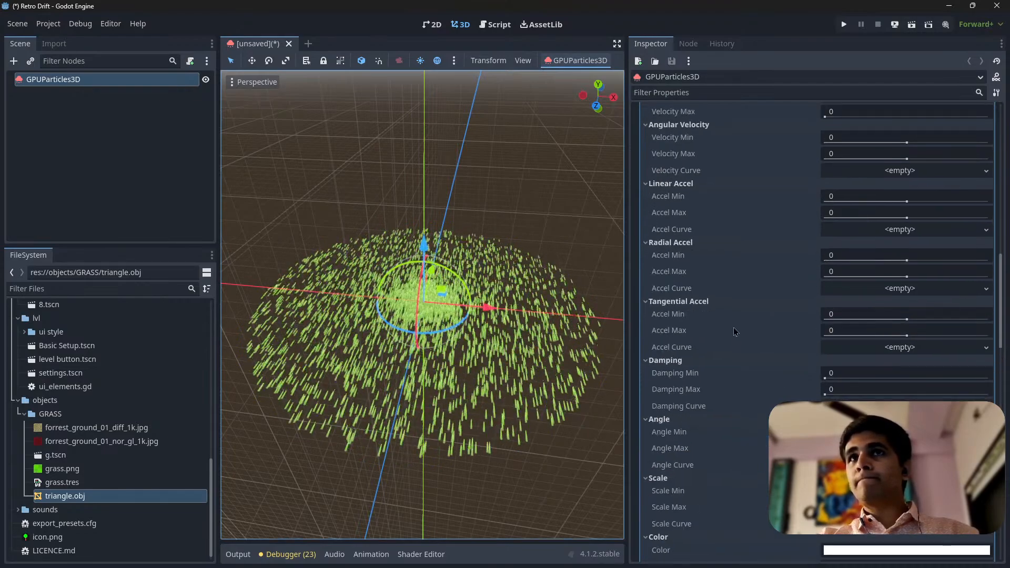
{"action": "scroll", "coordinate": [694, 298], "scroll_direction": "up", "scroll_amount": 2}
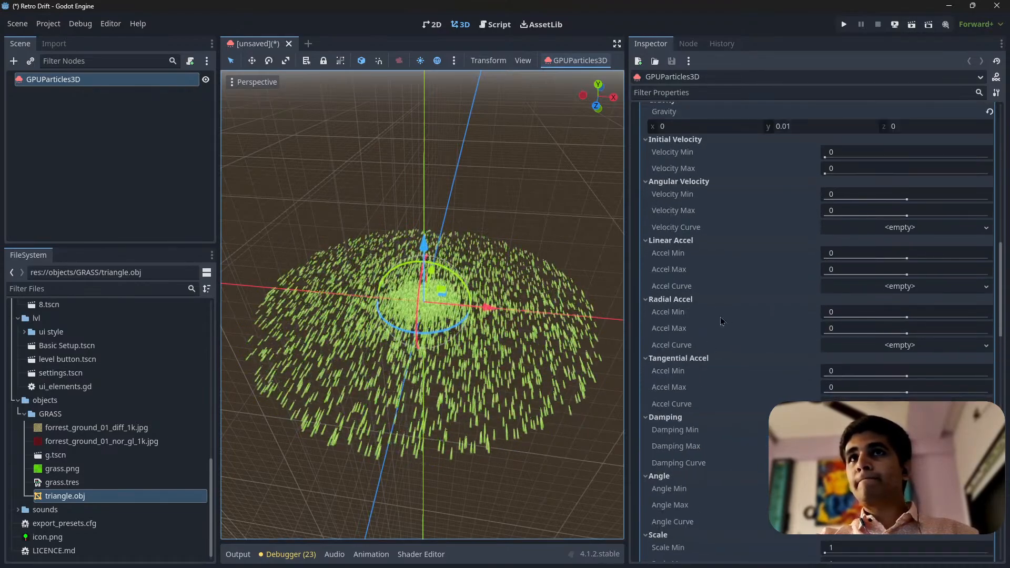
{"action": "scroll", "coordinate": [709, 238], "scroll_direction": "up", "scroll_amount": 16}
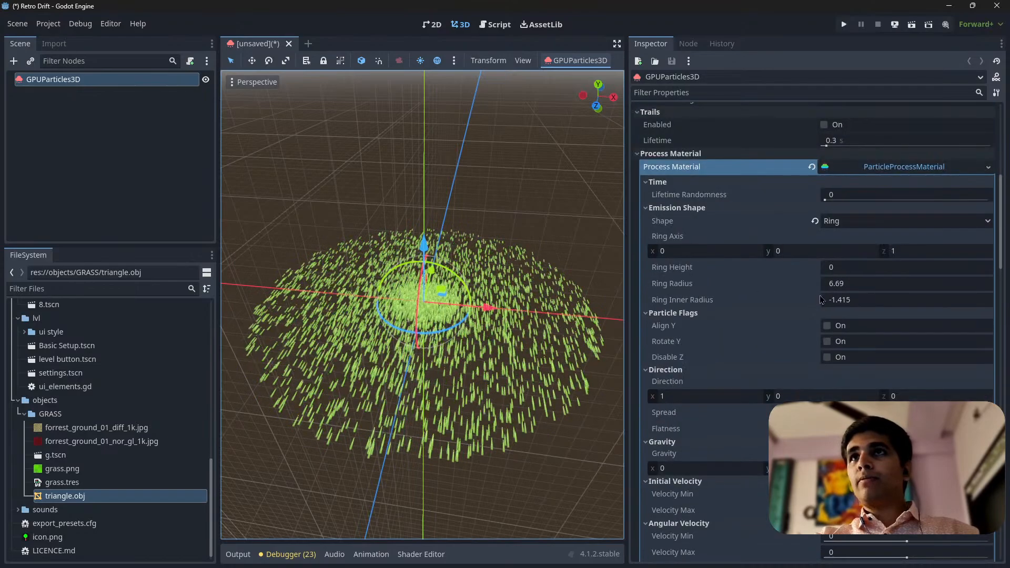
{"action": "scroll", "coordinate": [793, 249], "scroll_direction": "up", "scroll_amount": 6}
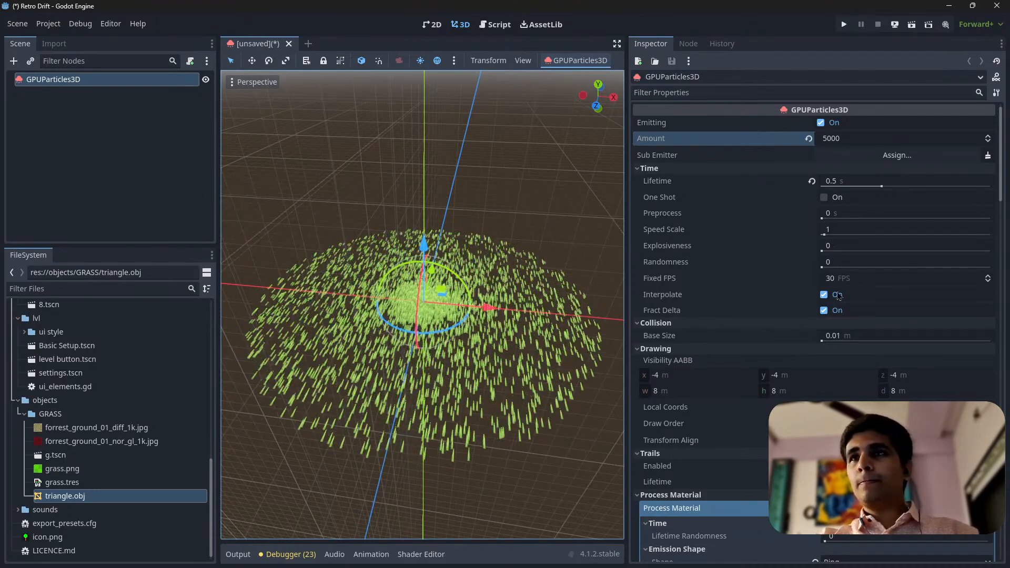
{"action": "scroll", "coordinate": [845, 352], "scroll_direction": "down", "scroll_amount": 10}
{"action": "scroll", "coordinate": [845, 352], "scroll_direction": "up", "scroll_amount": 4}
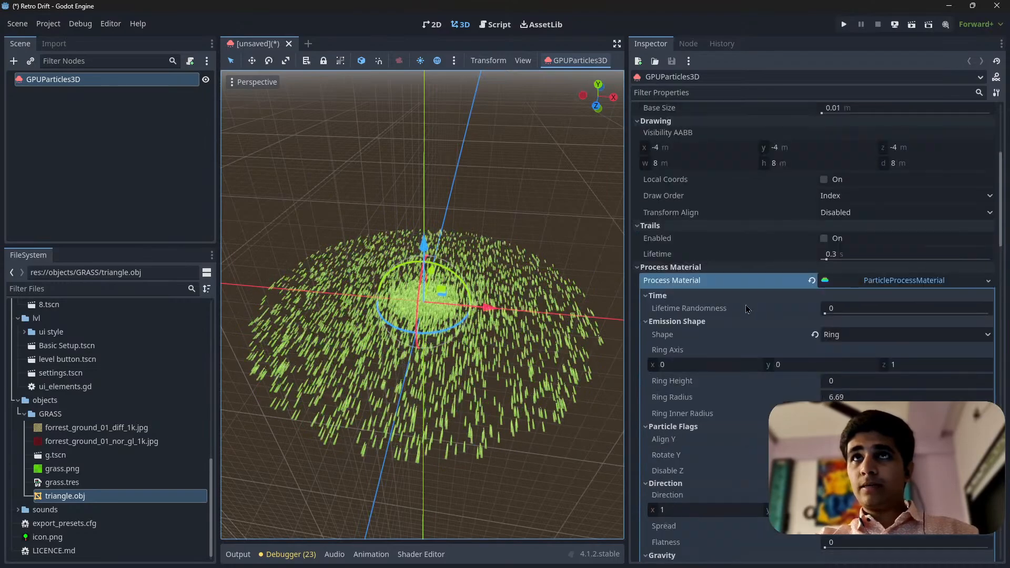
{"action": "scroll", "coordinate": [834, 347], "scroll_direction": "down", "scroll_amount": 20}
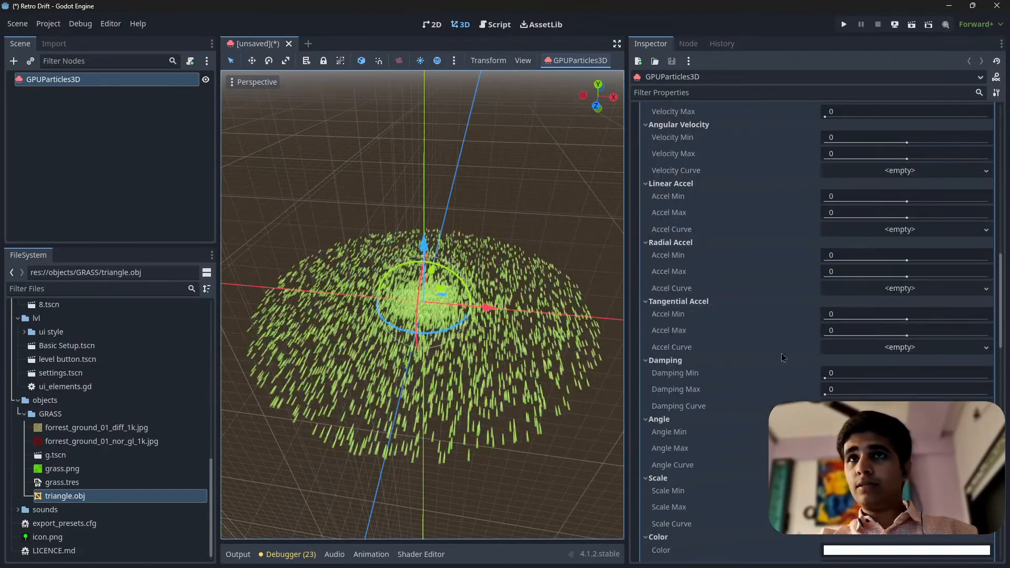
{"action": "scroll", "coordinate": [825, 342], "scroll_direction": "down", "scroll_amount": 12}
{"action": "scroll", "coordinate": [825, 343], "scroll_direction": "down", "scroll_amount": 10}
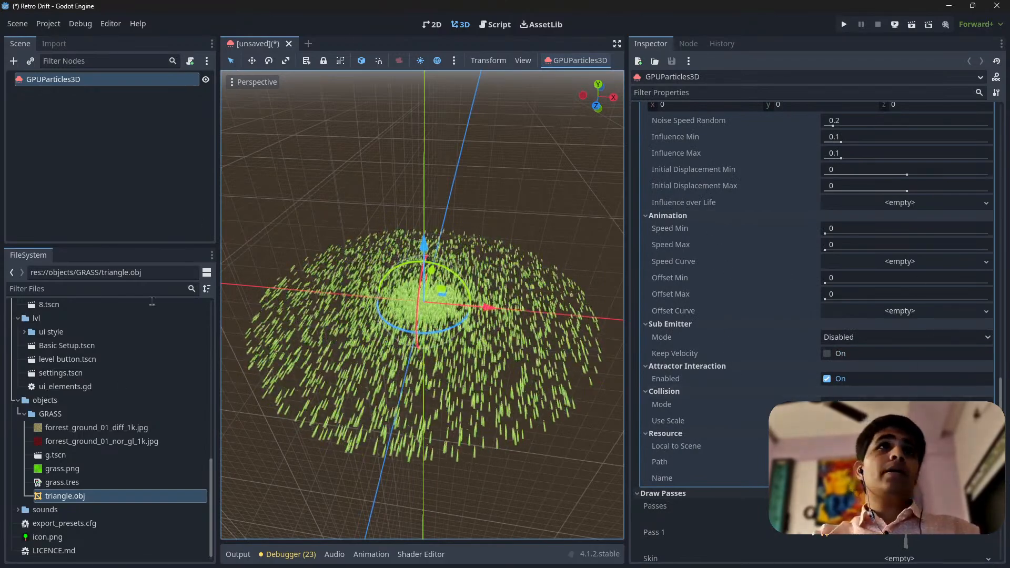
Open the g.tscn scene and examine the emission shape and particle flags of its grass particle node
{"action": "left_click", "coordinate": [55, 455]}
{"action": "double_click", "coordinate": [55, 456]}
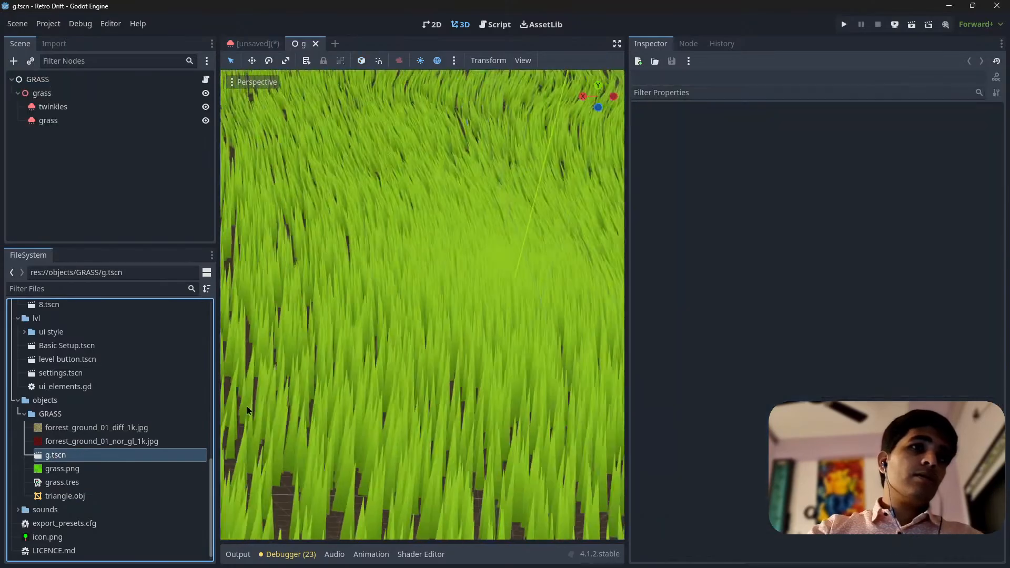
{"action": "left_click", "coordinate": [48, 121]}
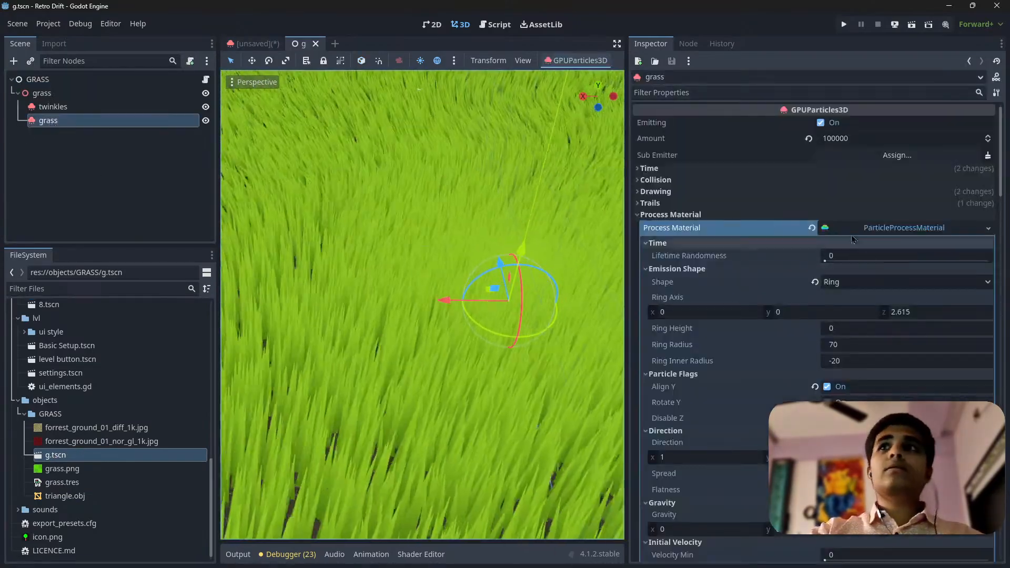
{"action": "scroll", "coordinate": [776, 384], "scroll_direction": "down", "scroll_amount": 2}
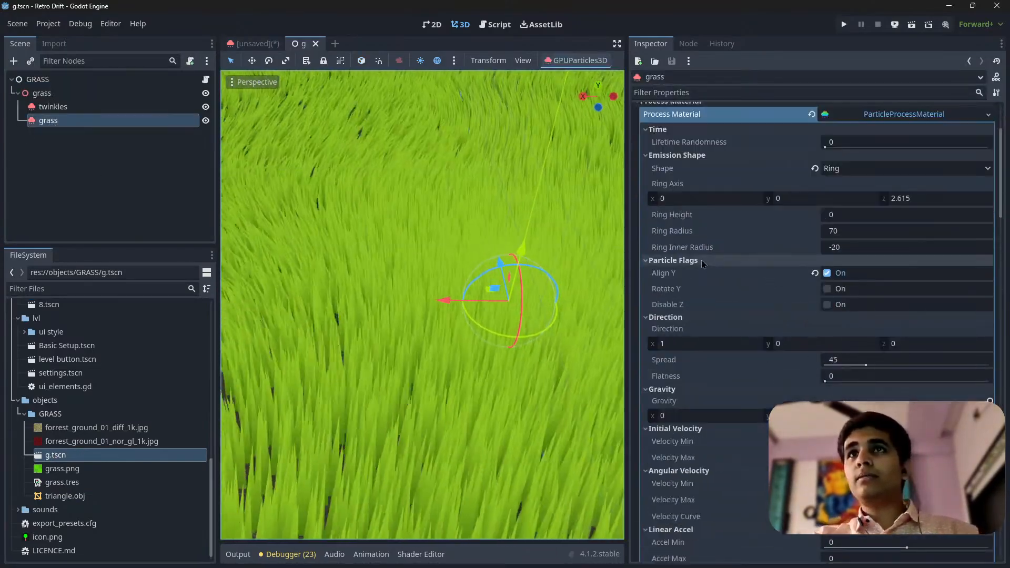
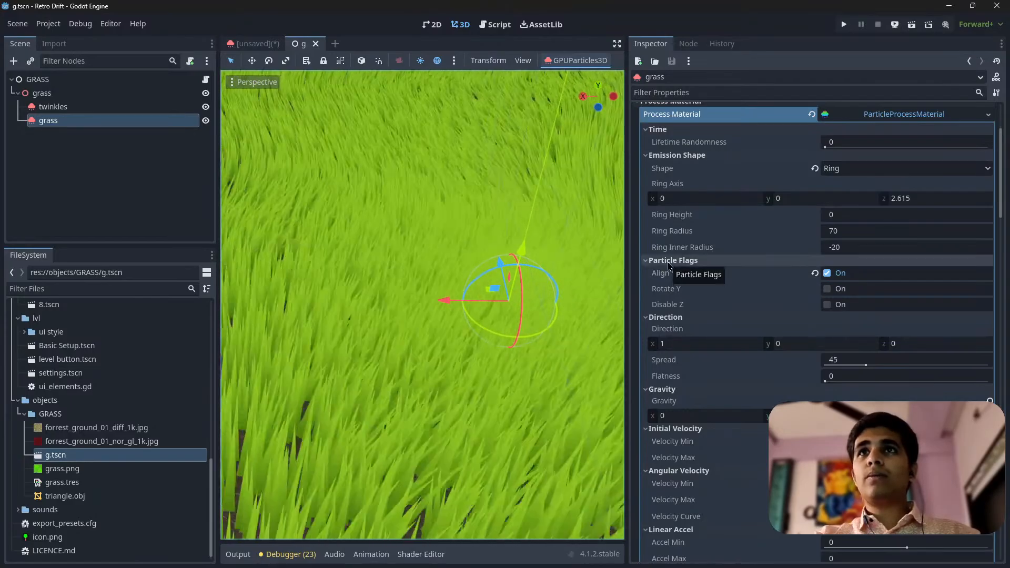
Enable Align Y in the unsaved scene's GPUParticles3D process material and check the blades from a low angle
{"action": "left_click", "coordinate": [254, 43]}
{"action": "scroll", "coordinate": [824, 310], "scroll_direction": "up", "scroll_amount": 20}
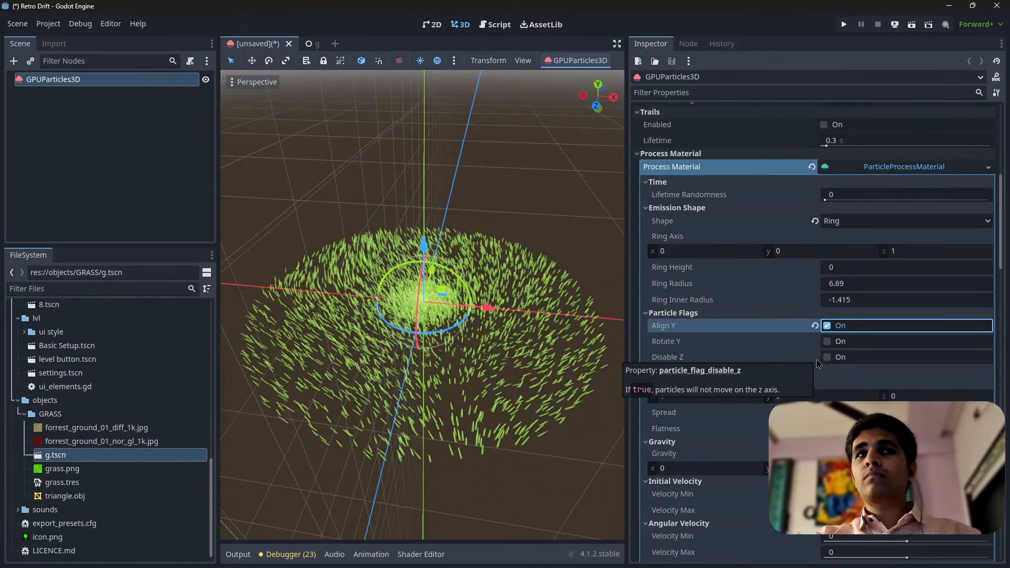
{"action": "left_click", "coordinate": [827, 325]}
{"action": "middle_click_drag", "start_coordinate": [432, 374], "coordinate": [526, 366]}
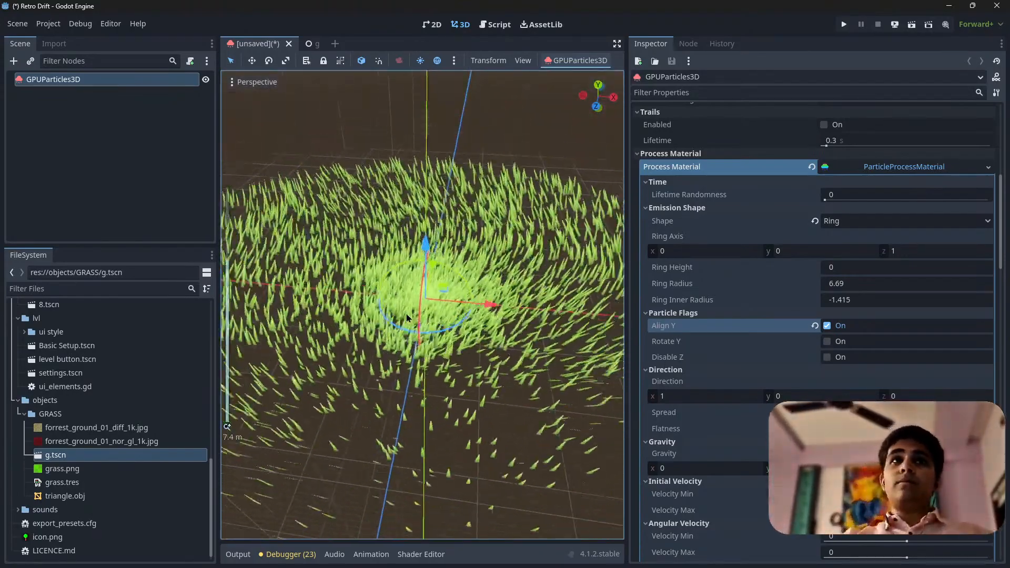
{"action": "middle_click_drag", "start_coordinate": [369, 342], "coordinate": [425, 307]}
{"action": "scroll", "coordinate": [425, 307], "scroll_direction": "down", "scroll_amount": 3}
{"action": "scroll", "coordinate": [425, 307], "scroll_direction": "up", "scroll_amount": 5}
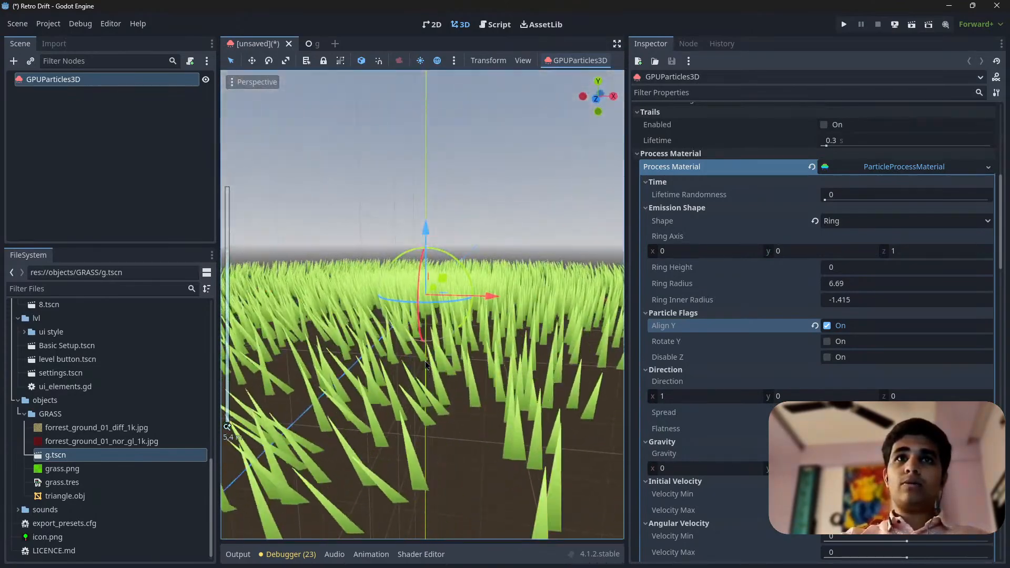
{"action": "middle_click_drag", "start_coordinate": [427, 366], "coordinate": [453, 358]}
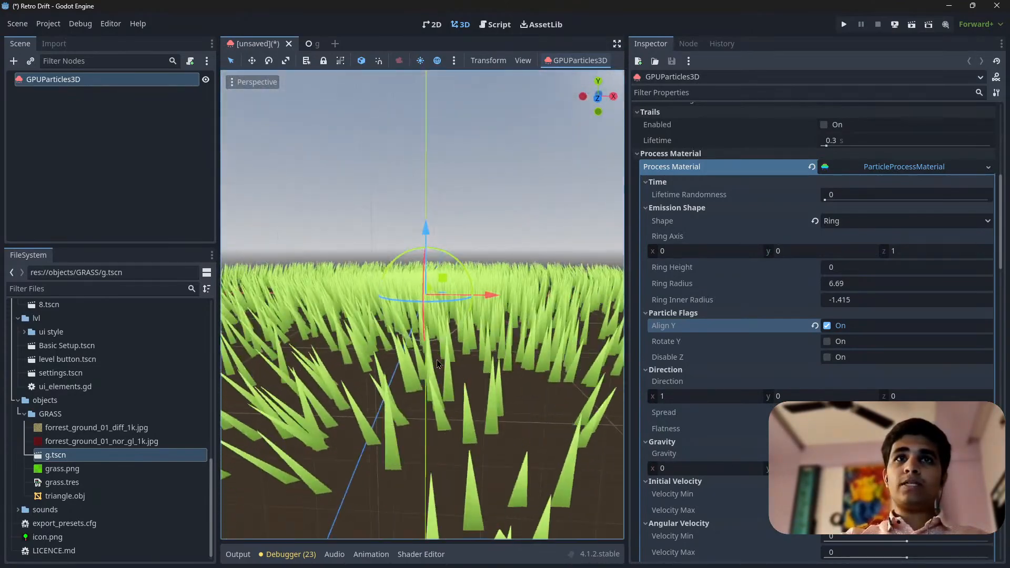
{"action": "scroll", "coordinate": [427, 347], "scroll_direction": "down", "scroll_amount": 4}
{"action": "middle_click_drag", "start_coordinate": [390, 340], "coordinate": [278, 273]}
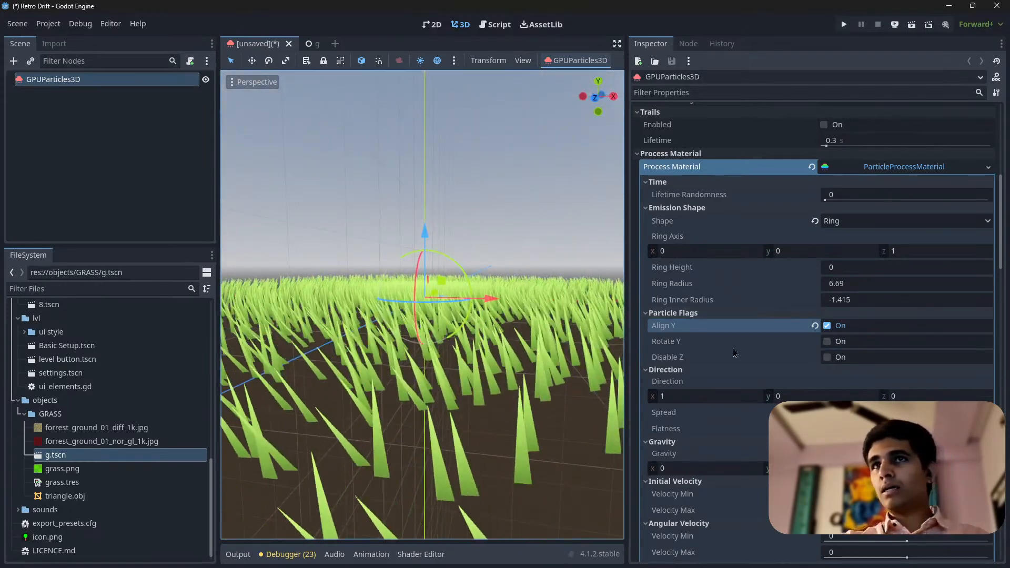
Return to the g.tscn scene and review the grass node's time, collision, drawing, trails, direction and gravity settings
{"action": "scroll", "coordinate": [693, 241], "scroll_direction": "down", "scroll_amount": 5}
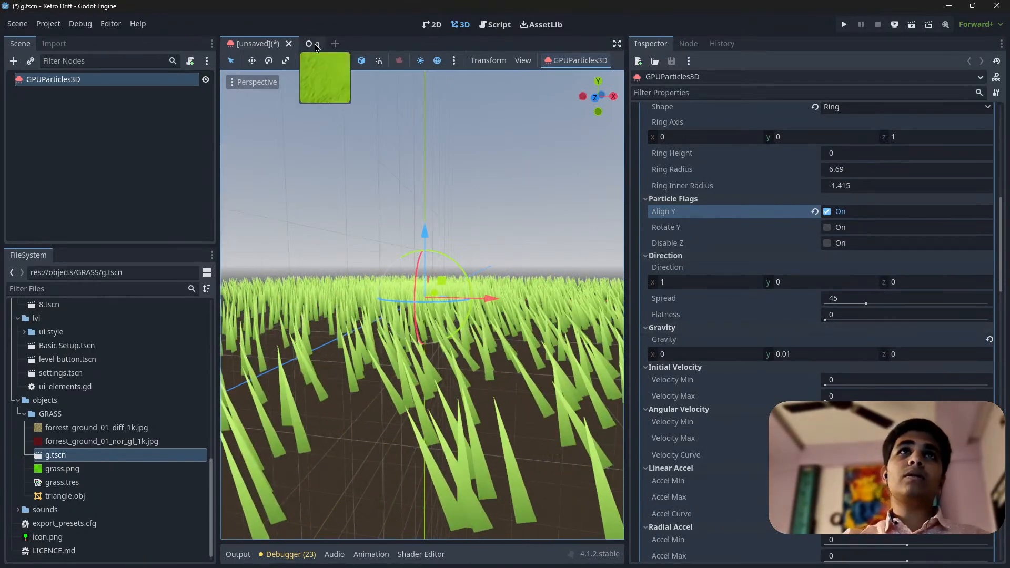
{"action": "left_click", "coordinate": [327, 47]}
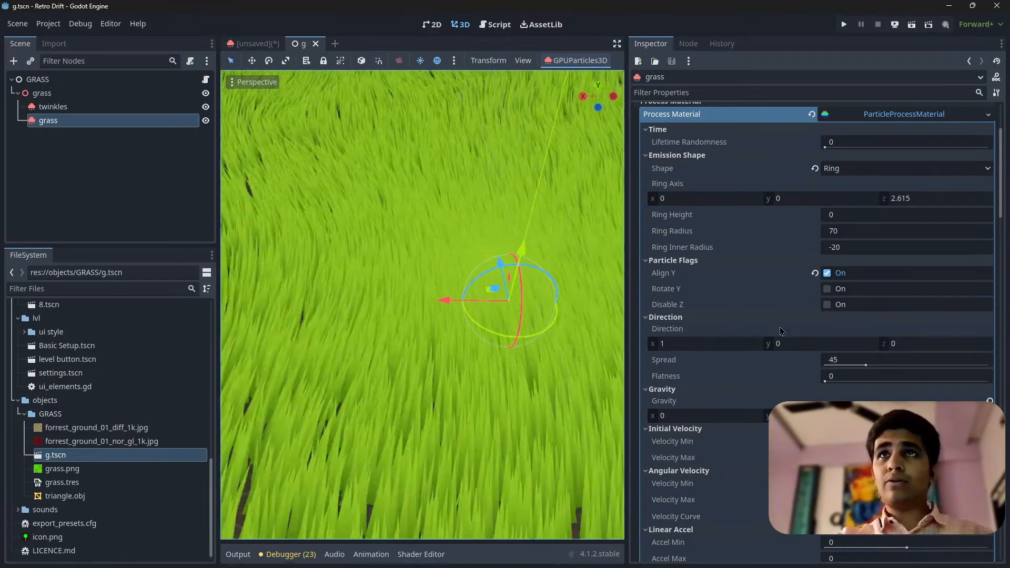
{"action": "scroll", "coordinate": [793, 262], "scroll_direction": "up", "scroll_amount": 4}
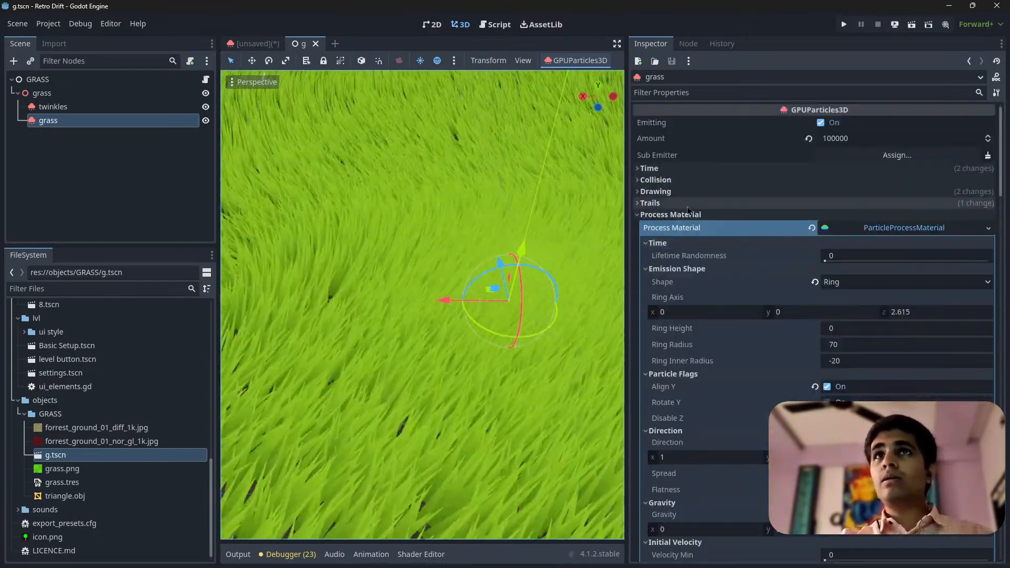
{"action": "left_click", "coordinate": [689, 203]}
{"action": "left_click", "coordinate": [690, 180]}
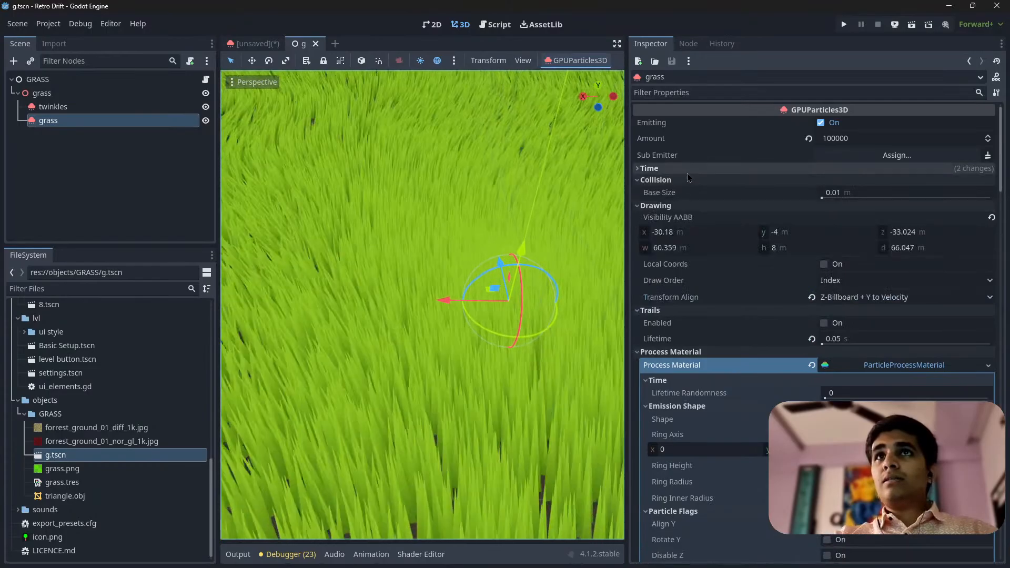
{"action": "left_click", "coordinate": [778, 169]}
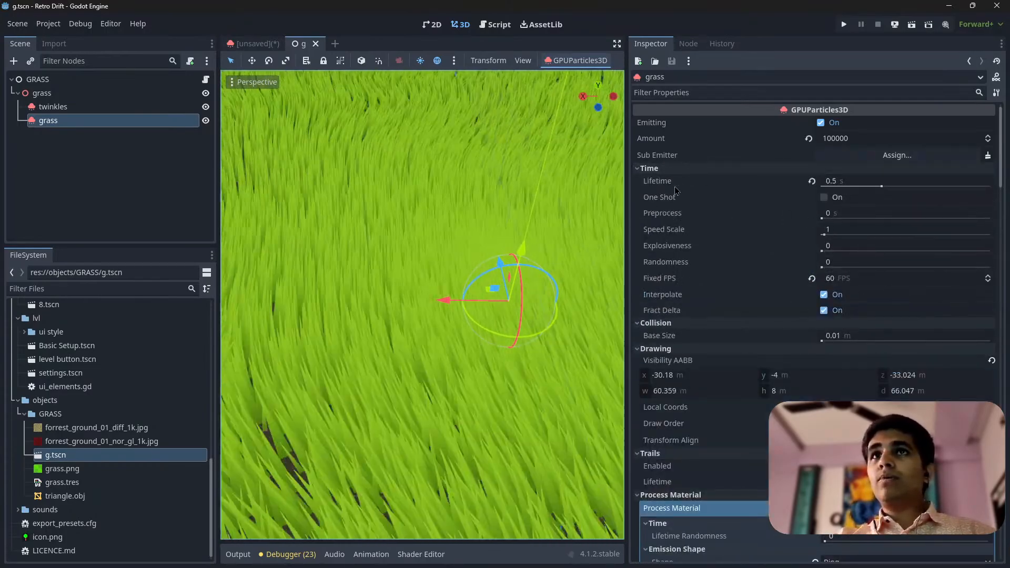
{"action": "scroll", "coordinate": [731, 227], "scroll_direction": "down", "scroll_amount": 10}
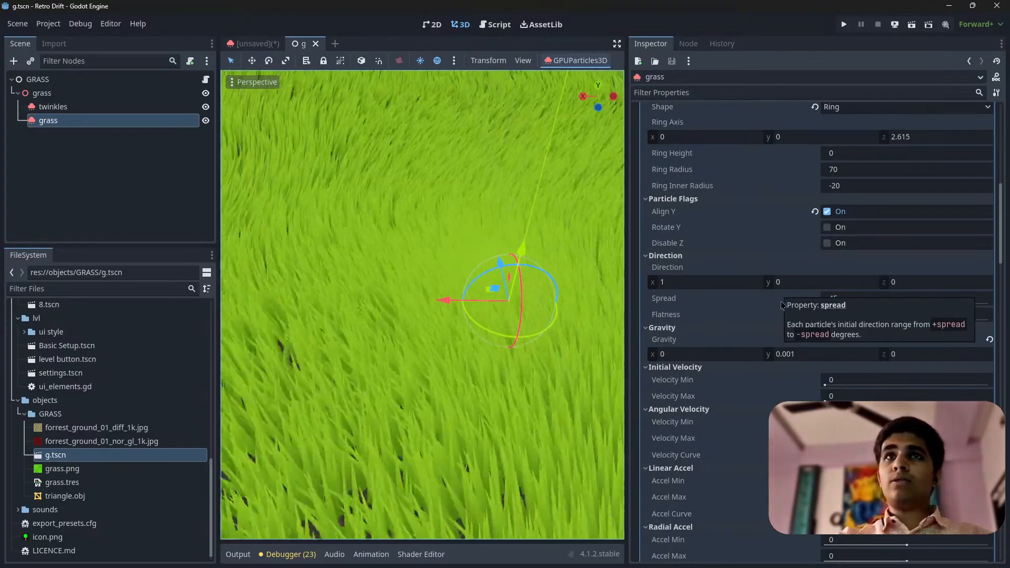
{"action": "scroll", "coordinate": [439, 327], "scroll_direction": "down", "scroll_amount": 6}
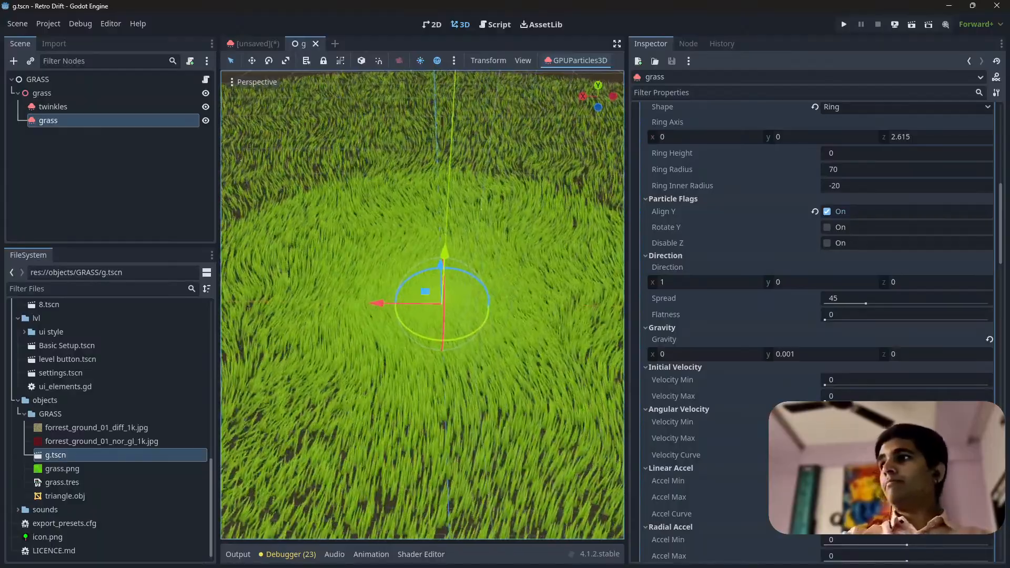
Examine the finished g.tscn grass field from several distances and angles and compare it with the unsaved scene's grass
{"action": "scroll", "coordinate": [427, 309], "scroll_direction": "down", "scroll_amount": 3}
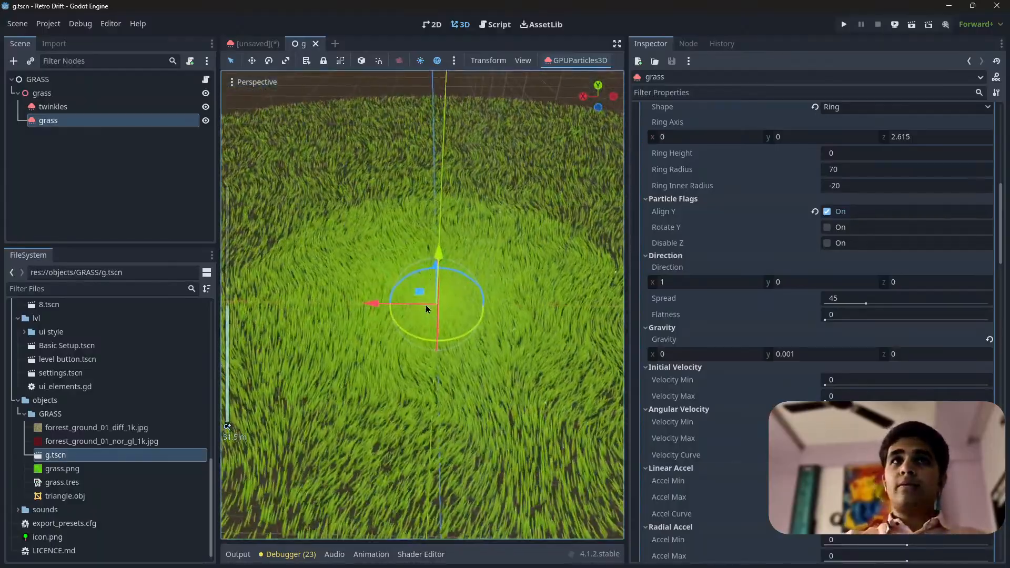
{"action": "scroll", "coordinate": [427, 309], "scroll_direction": "up", "scroll_amount": 3}
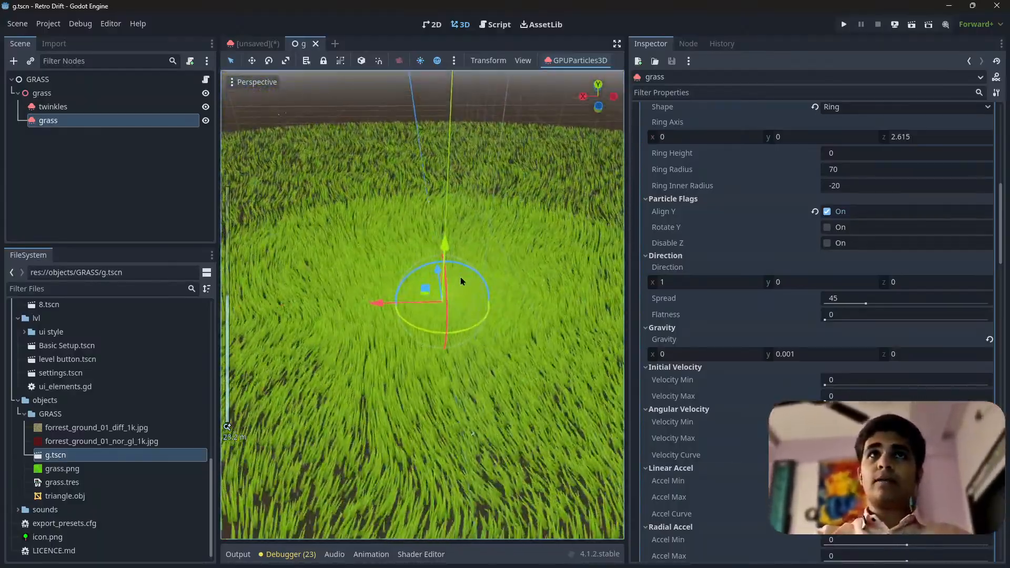
{"action": "scroll", "coordinate": [460, 281], "scroll_direction": "up", "scroll_amount": 2}
{"action": "mouse_move", "coordinate": [461, 281]}
{"action": "middle_mouse_down"}
{"action": "mouse_move", "coordinate": [506, 292]}
{"action": "mouse_move", "coordinate": [463, 369]}
{"action": "mouse_move", "coordinate": [432, 348]}
{"action": "mouse_move", "coordinate": [477, 273]}
{"action": "middle_mouse_up"}
{"action": "scroll", "coordinate": [478, 327], "scroll_direction": "down", "scroll_amount": 6}
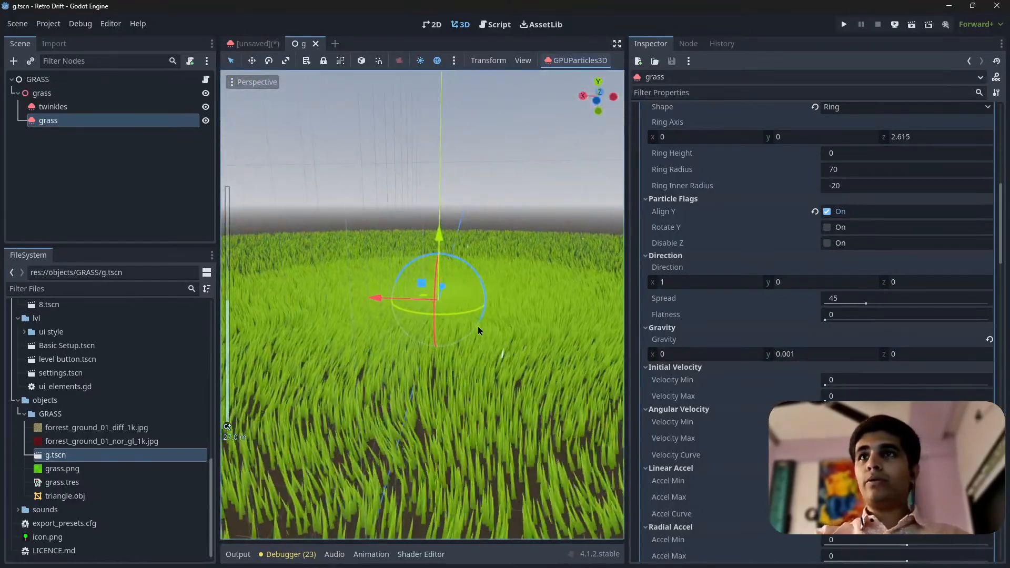
{"action": "scroll", "coordinate": [482, 302], "scroll_direction": "up", "scroll_amount": 6}
{"action": "middle_click_drag", "start_coordinate": [496, 289], "coordinate": [463, 286]}
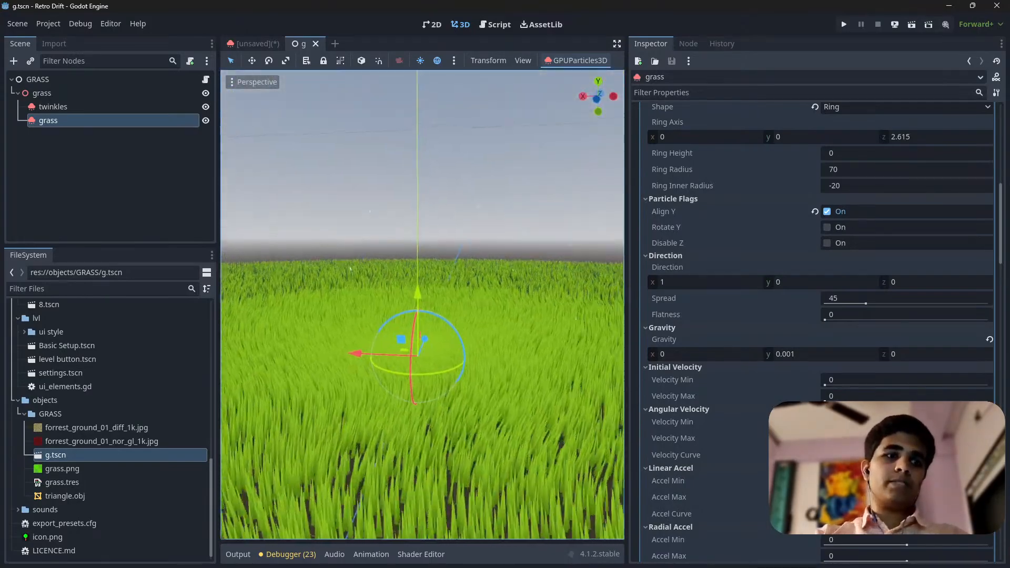
{"action": "right_click_drag", "start_coordinate": [463, 286], "coordinate": [405, 326]}
{"action": "key", "text": "w"}
{"action": "scroll", "coordinate": [479, 305], "scroll_direction": "up", "scroll_amount": 4}
{"action": "key", "text": "s"}
{"action": "key", "text": "w"}
{"action": "key", "text": "w"}
{"action": "key", "text": "w"}
{"action": "key", "text": "s"}
{"action": "key", "text": "w"}
{"action": "key", "text": "w"}
{"action": "key", "text": "s"}
{"action": "key", "text": "s"}
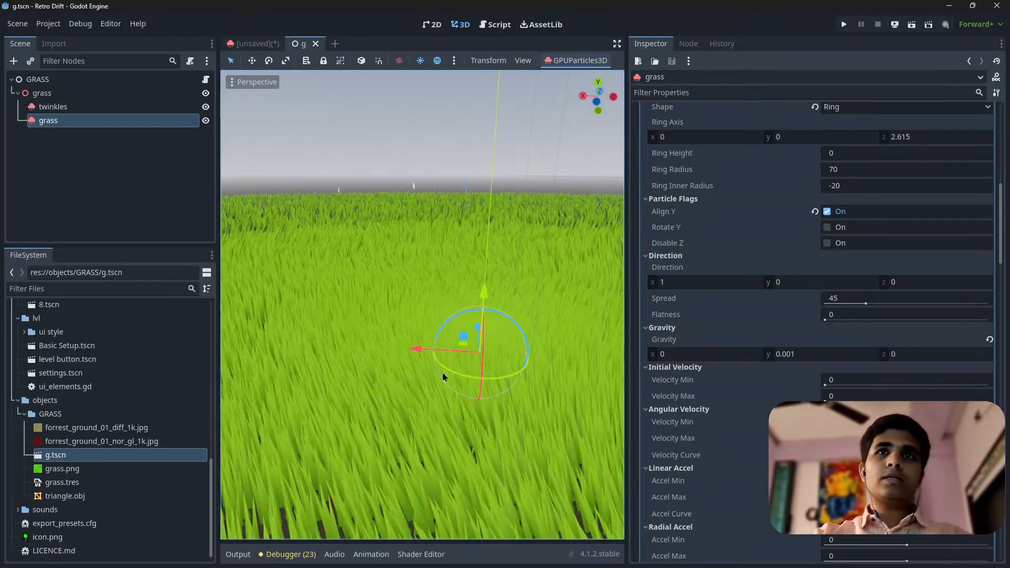
{"action": "right_click_drag", "start_coordinate": [442, 373], "coordinate": [411, 397]}
{"action": "key", "text": "w"}
{"action": "key", "text": "s"}
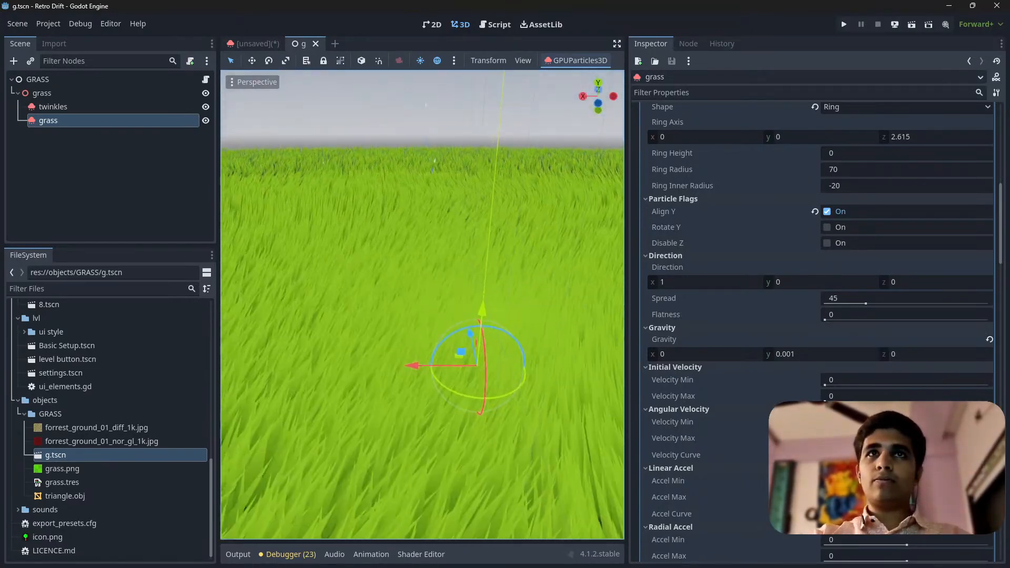
{"action": "left_click", "coordinate": [258, 44]}
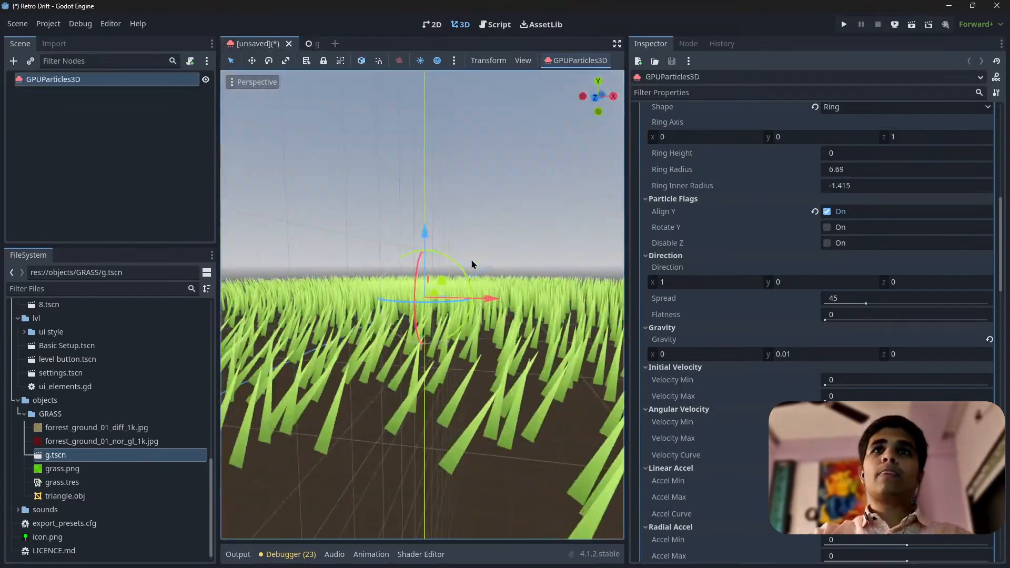
Review the scale, color, turbulence, animation, sub-emitter and collision settings of the g.tscn grass node's process material
{"action": "left_click", "coordinate": [313, 44]}
{"action": "scroll", "coordinate": [777, 395], "scroll_direction": "down", "scroll_amount": 10}
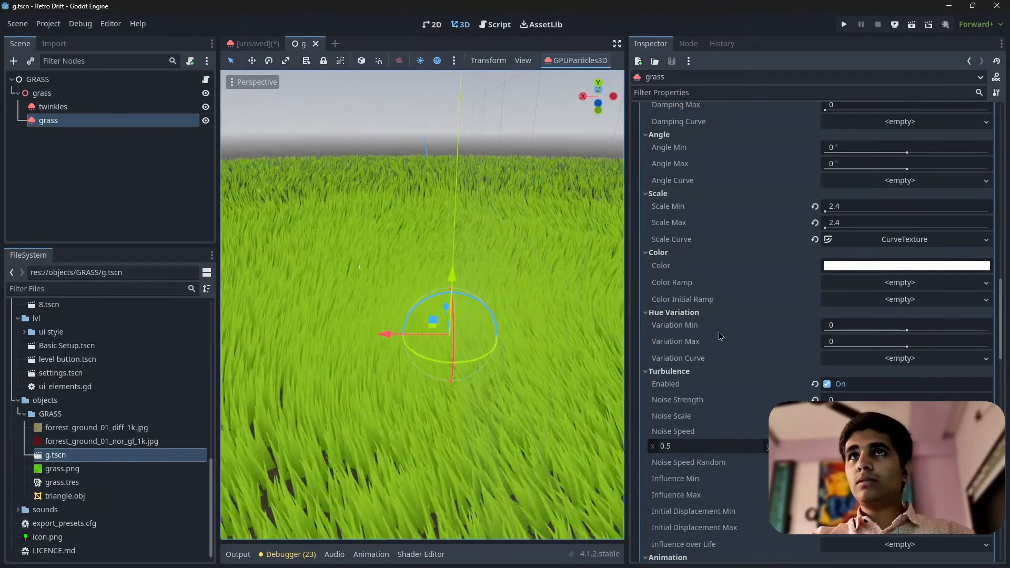
{"action": "scroll", "coordinate": [720, 336], "scroll_direction": "down", "scroll_amount": 5}
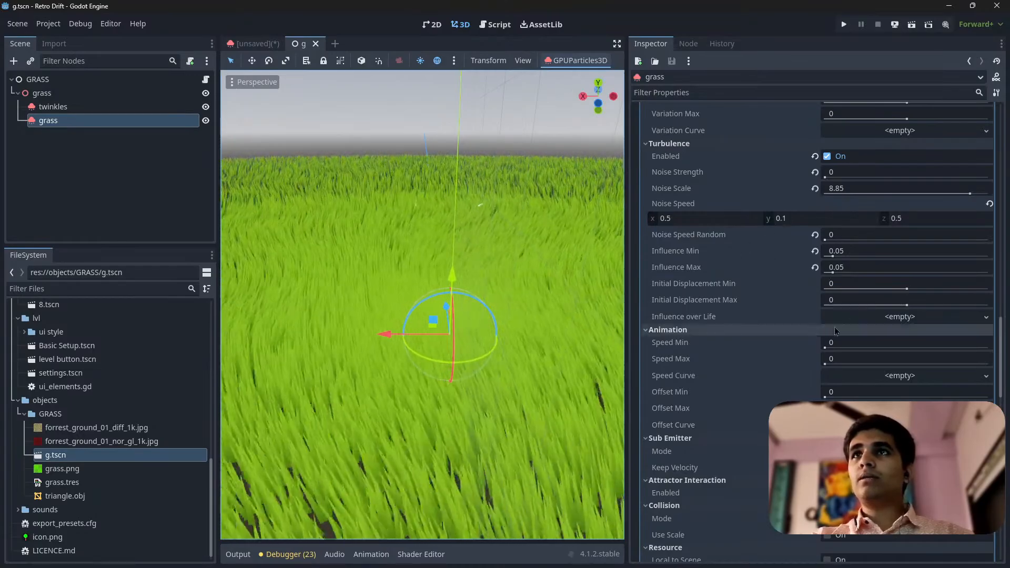
{"action": "scroll", "coordinate": [693, 368], "scroll_direction": "down", "scroll_amount": 1}
{"action": "scroll", "coordinate": [691, 284], "scroll_direction": "down", "scroll_amount": 2}
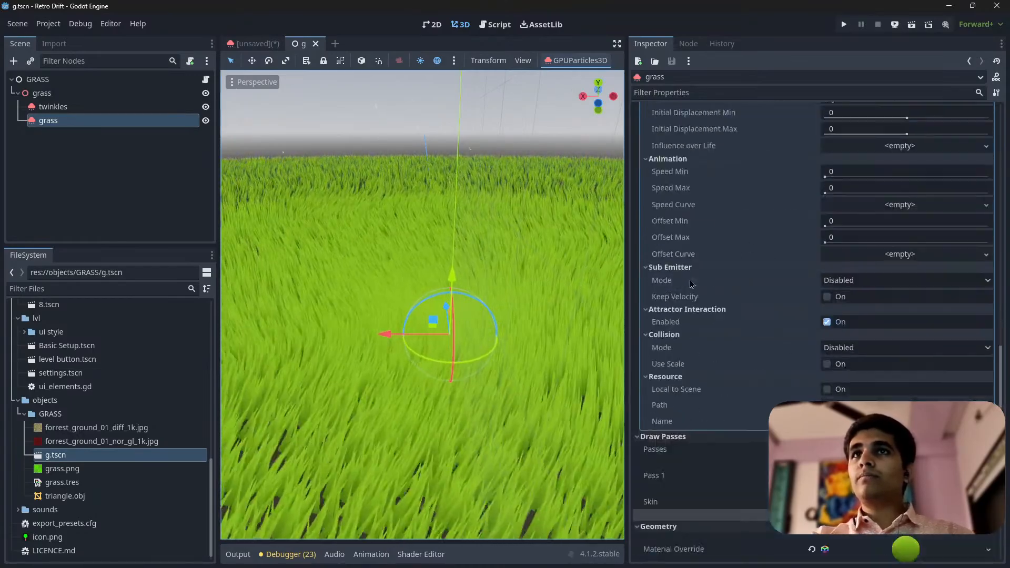
{"action": "scroll", "coordinate": [674, 297], "scroll_direction": "down", "scroll_amount": 1}
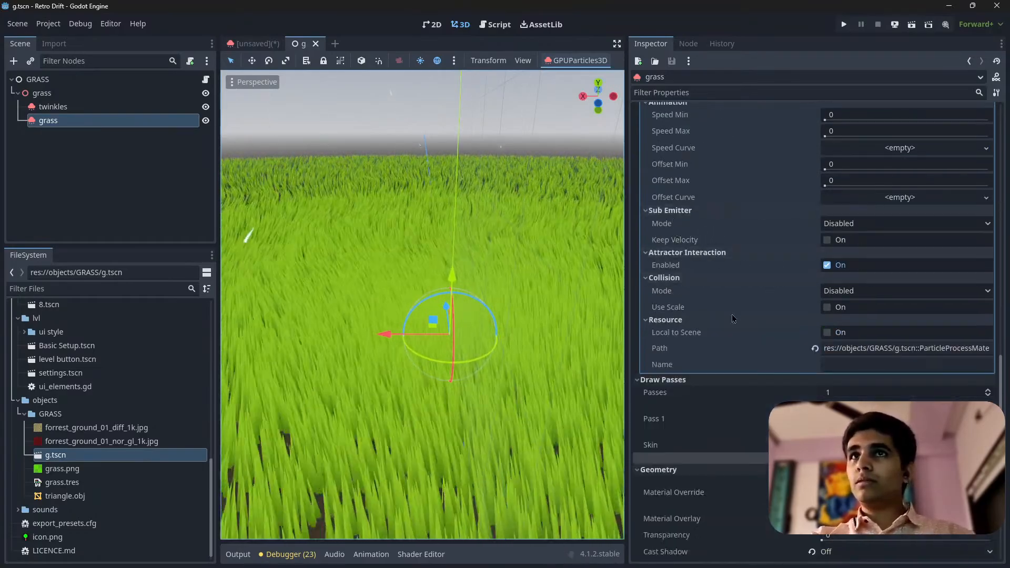
Expand the grass node's material override and review its shading, albedo, back lighting, UV and sampling settings
{"action": "scroll", "coordinate": [732, 318], "scroll_direction": "down", "scroll_amount": 4}
{"action": "left_click", "coordinate": [893, 271]}
{"action": "scroll", "coordinate": [794, 343], "scroll_direction": "down", "scroll_amount": 3}
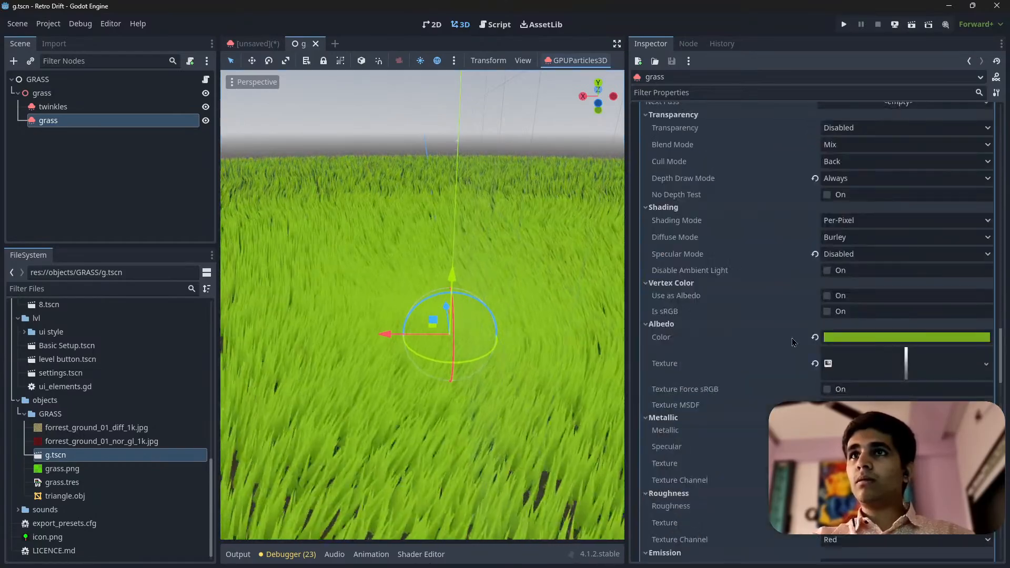
{"action": "scroll", "coordinate": [794, 342], "scroll_direction": "down", "scroll_amount": 12}
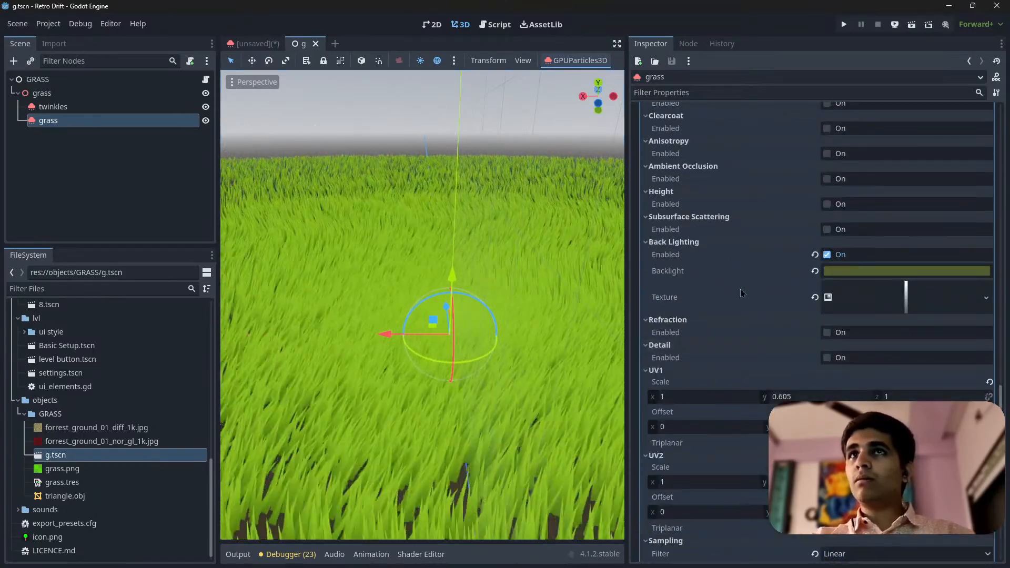
{"action": "scroll", "coordinate": [741, 293], "scroll_direction": "down", "scroll_amount": 6}
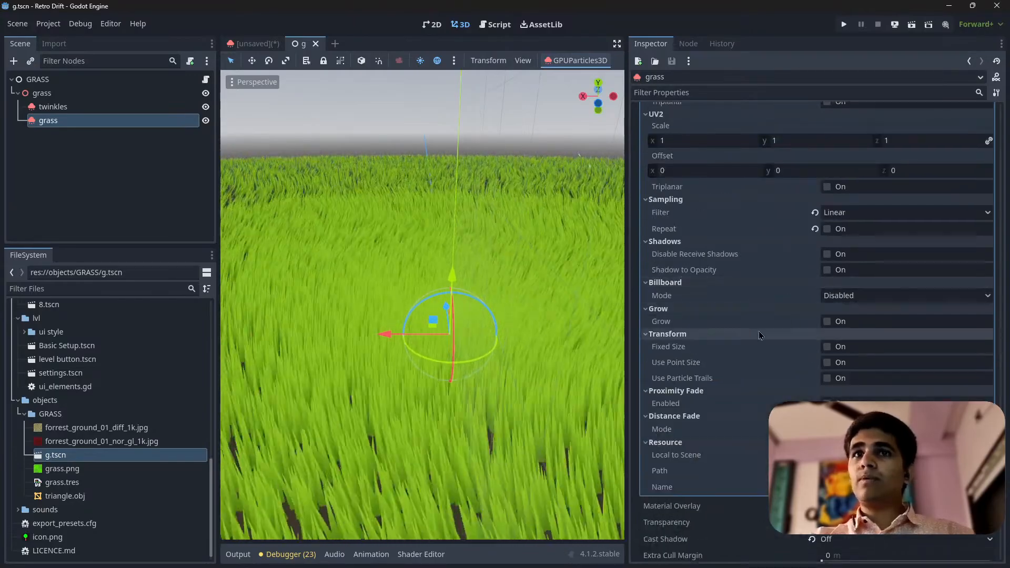
Review the grass node's cast shadow, global illumination, visibility range, transform and process settings, returning to its material override
{"action": "scroll", "coordinate": [759, 335], "scroll_direction": "down", "scroll_amount": 5}
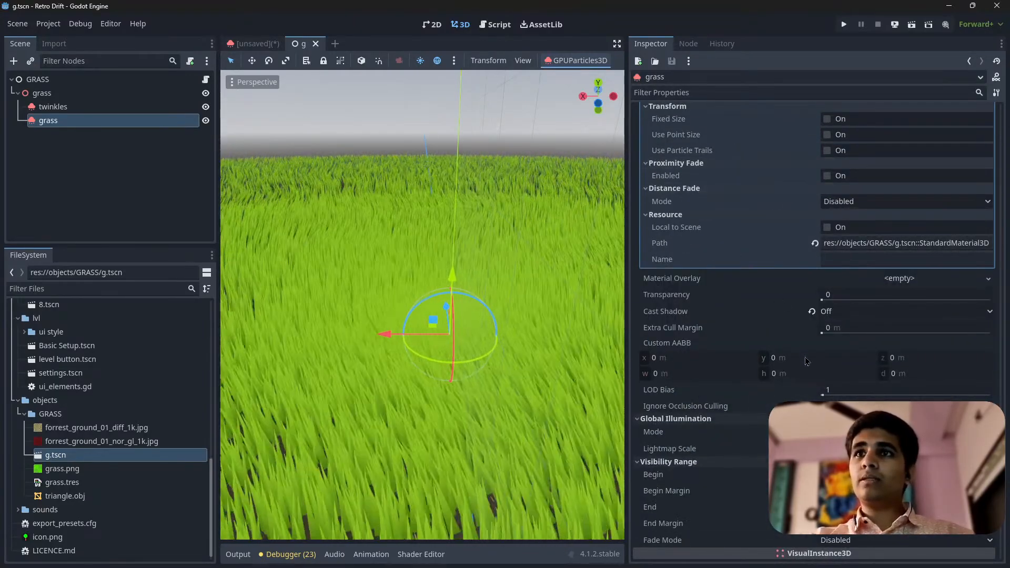
{"action": "scroll", "coordinate": [806, 361], "scroll_direction": "down", "scroll_amount": 5}
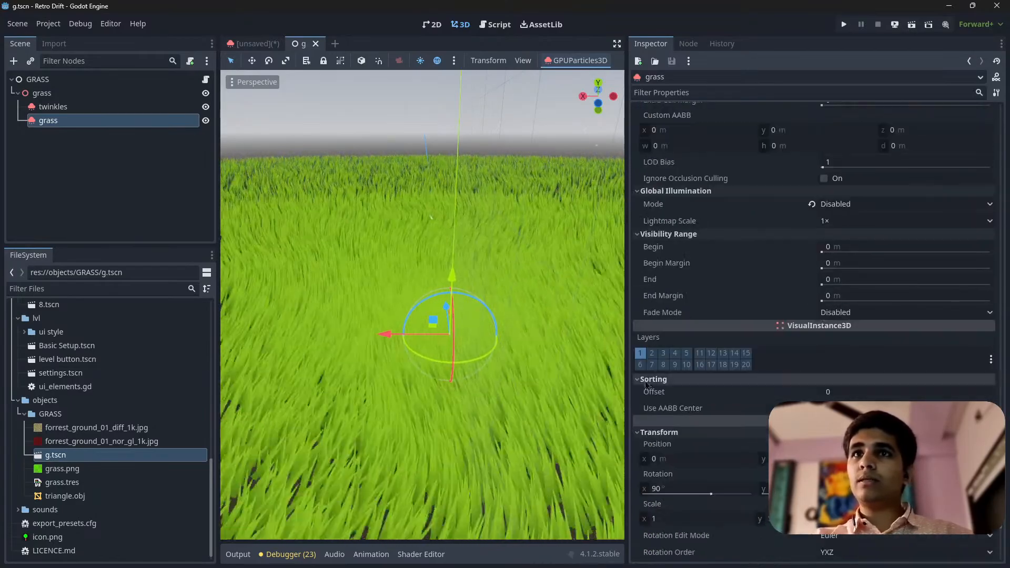
{"action": "scroll", "coordinate": [699, 395], "scroll_direction": "down", "scroll_amount": 4}
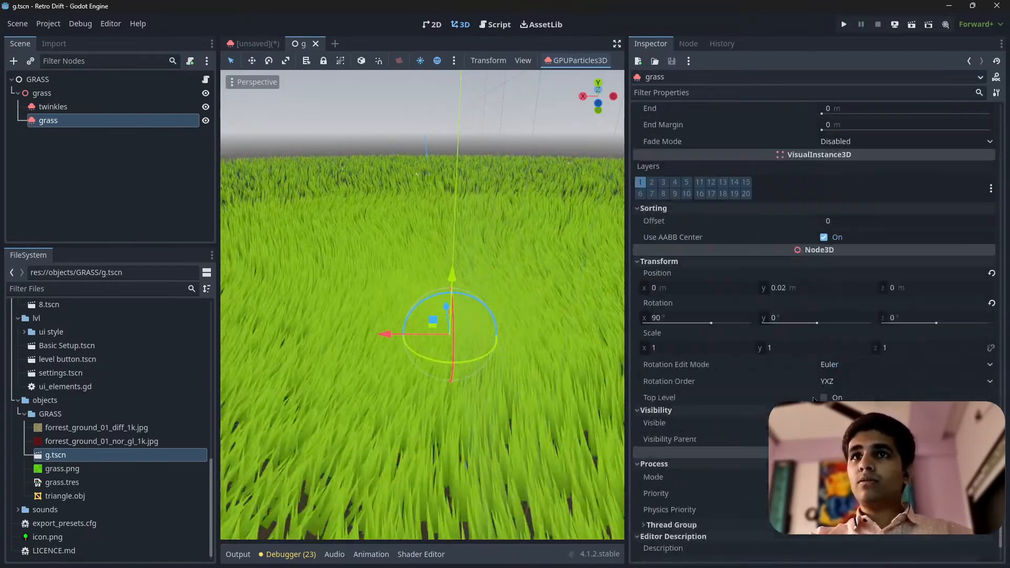
{"action": "scroll", "coordinate": [815, 326], "scroll_direction": "down", "scroll_amount": 2}
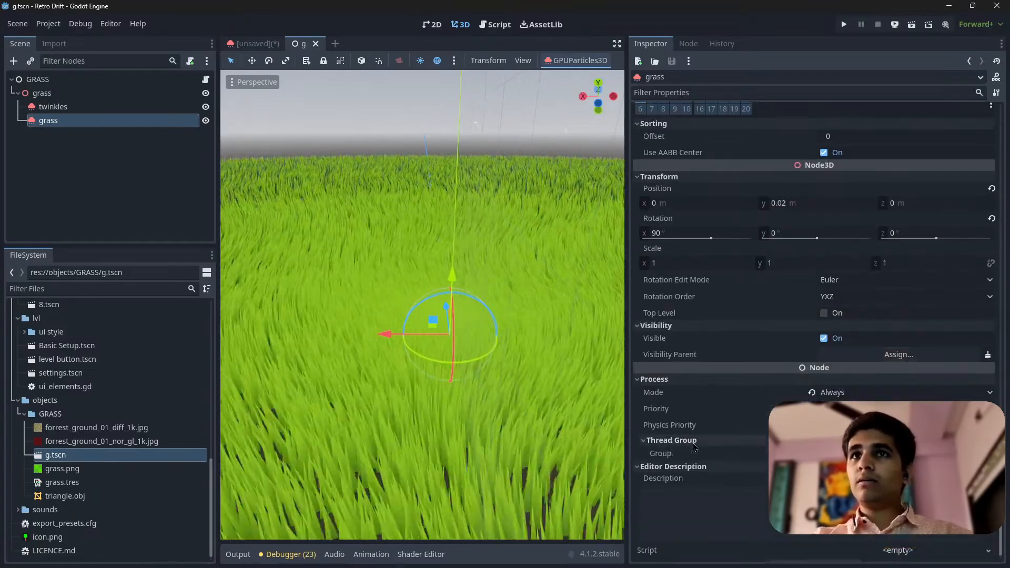
{"action": "scroll", "coordinate": [757, 428], "scroll_direction": "down", "scroll_amount": 1}
{"action": "scroll", "coordinate": [815, 326], "scroll_direction": "up", "scroll_amount": 5}
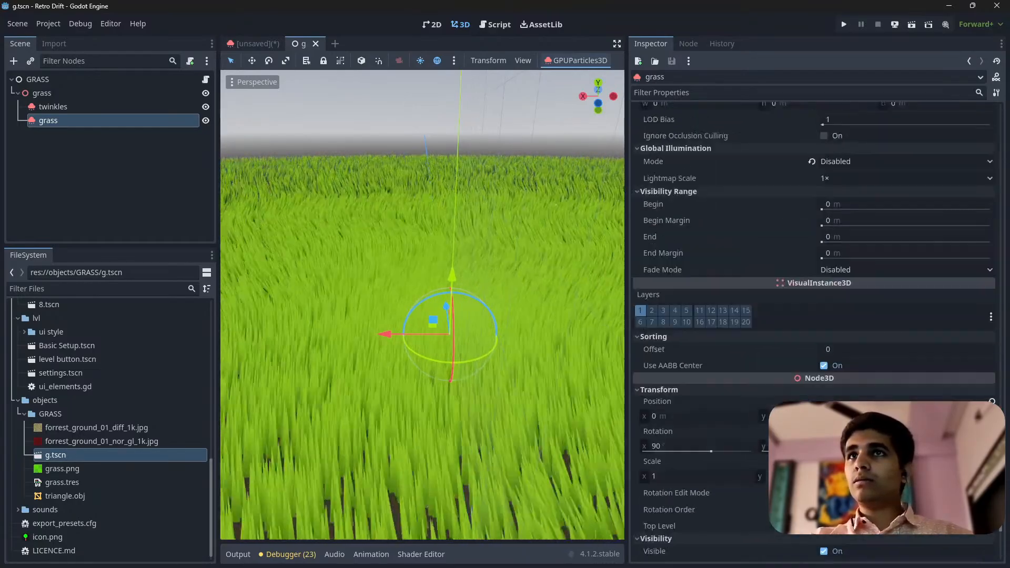
{"action": "scroll", "coordinate": [716, 370], "scroll_direction": "up", "scroll_amount": 1}
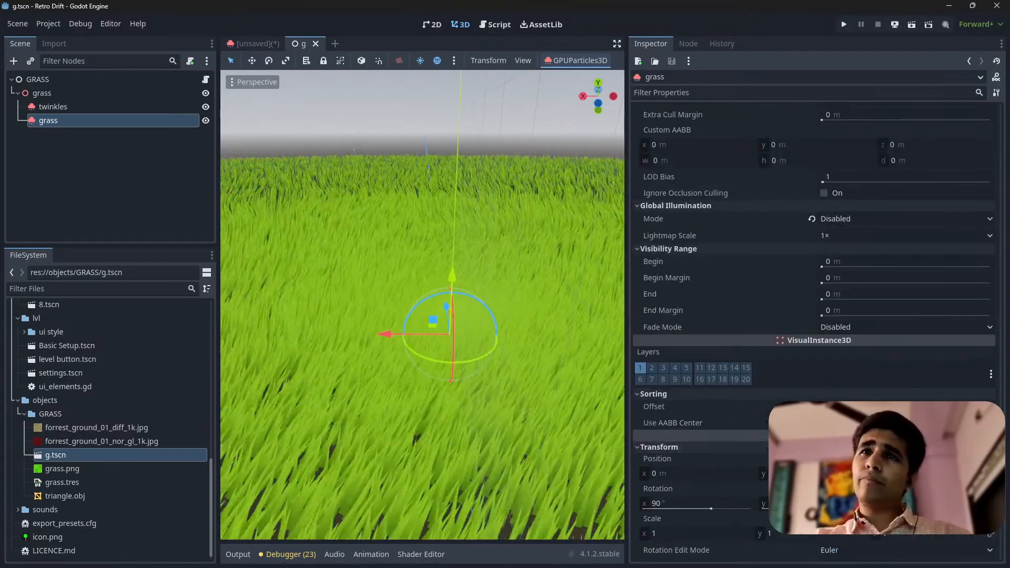
{"action": "scroll", "coordinate": [658, 463], "scroll_direction": "down", "scroll_amount": 5}
{"action": "scroll", "coordinate": [814, 395], "scroll_direction": "up", "scroll_amount": 9}
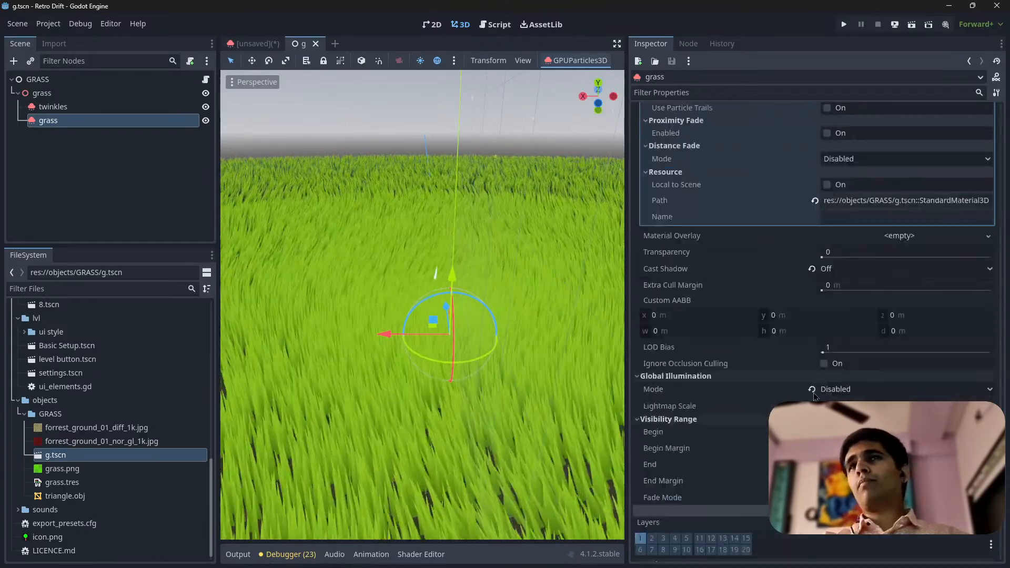
{"action": "scroll", "coordinate": [889, 392], "scroll_direction": "up", "scroll_amount": 1}
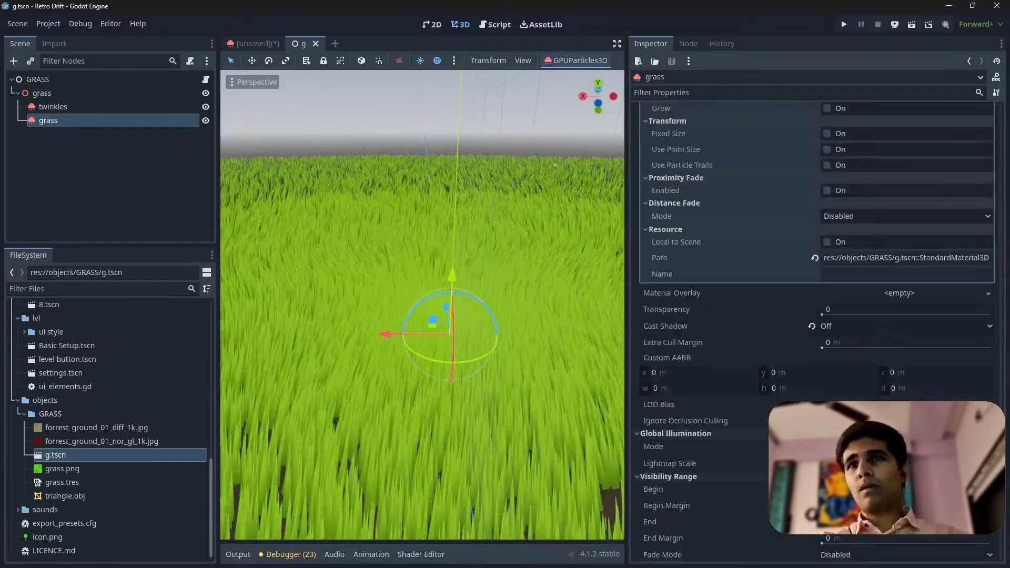
{"action": "scroll", "coordinate": [815, 326], "scroll_direction": "up", "scroll_amount": 20}
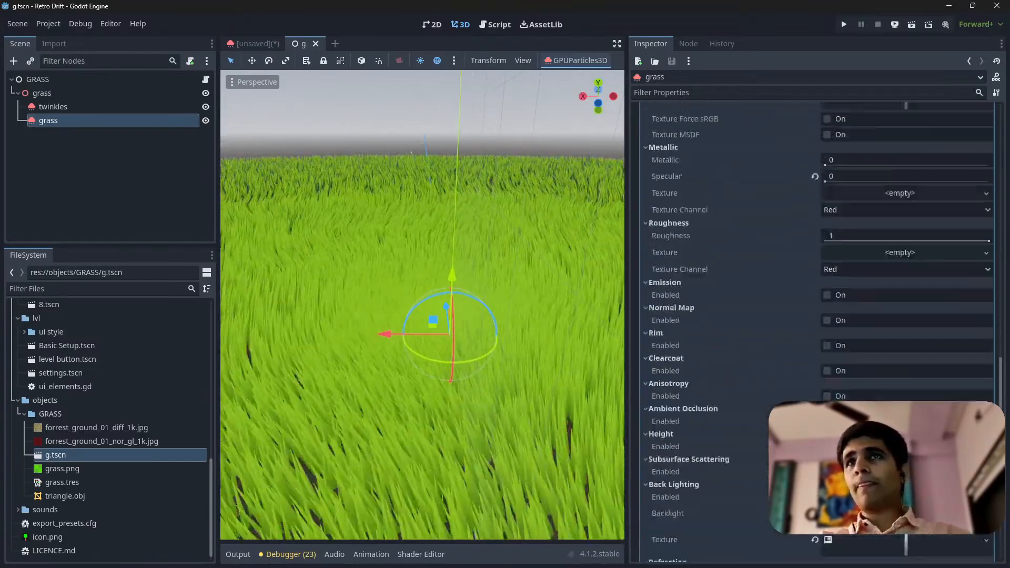
Reselect the g.tscn grass node and review its process material's angle, scale, emission shape, particle flag and direction settings
{"action": "scroll", "coordinate": [815, 326], "scroll_direction": "up", "scroll_amount": 8}
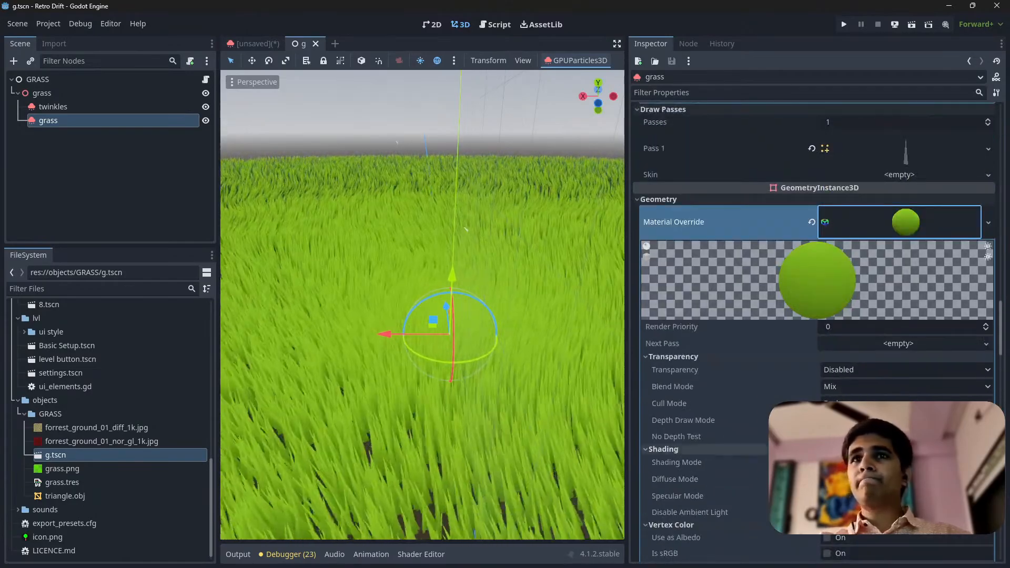
{"action": "scroll", "coordinate": [815, 326], "scroll_direction": "up", "scroll_amount": 15}
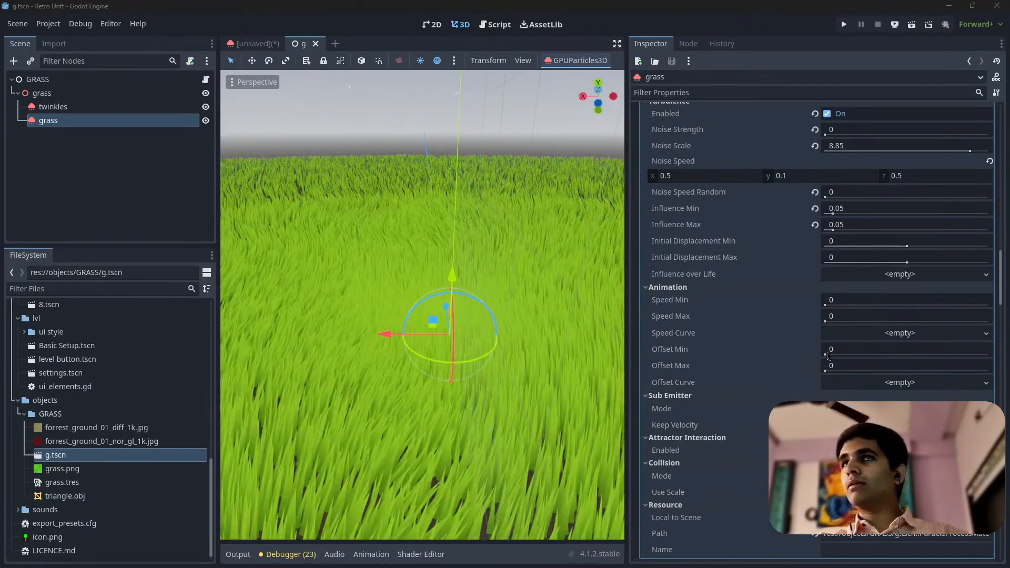
{"action": "scroll", "coordinate": [776, 326], "scroll_direction": "up", "scroll_amount": 8}
{"action": "left_click", "coordinate": [622, 328]}
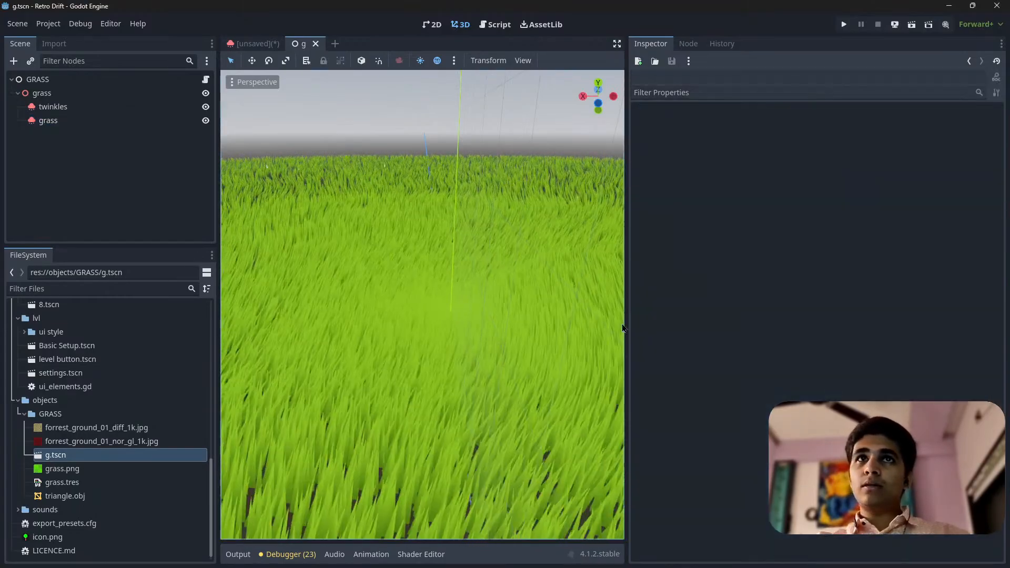
{"action": "left_click", "coordinate": [54, 121]}
{"action": "scroll", "coordinate": [782, 375], "scroll_direction": "up", "scroll_amount": 4}
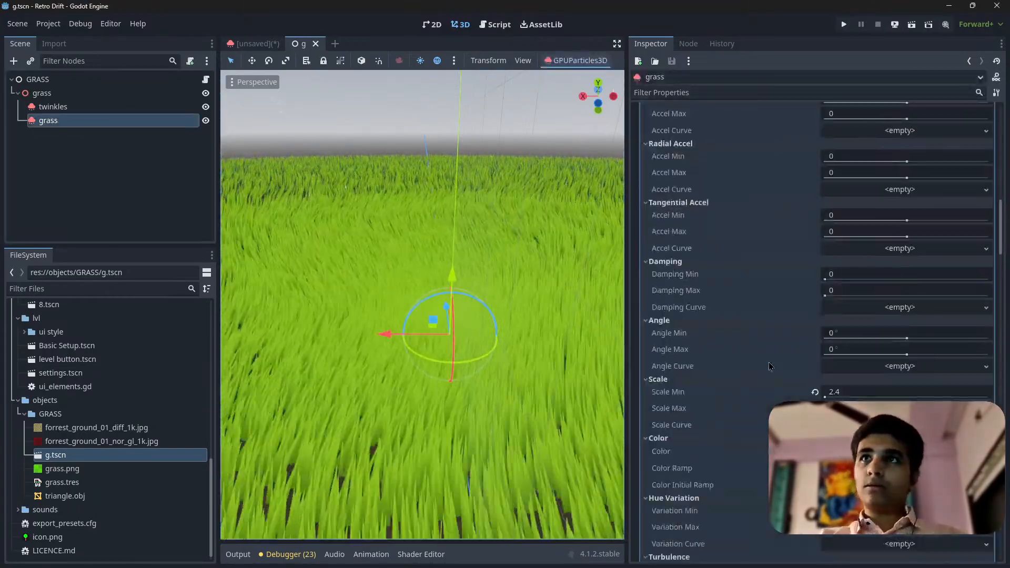
{"action": "scroll", "coordinate": [782, 376], "scroll_direction": "down", "scroll_amount": 4}
{"action": "scroll", "coordinate": [782, 375], "scroll_direction": "up", "scroll_amount": 10}
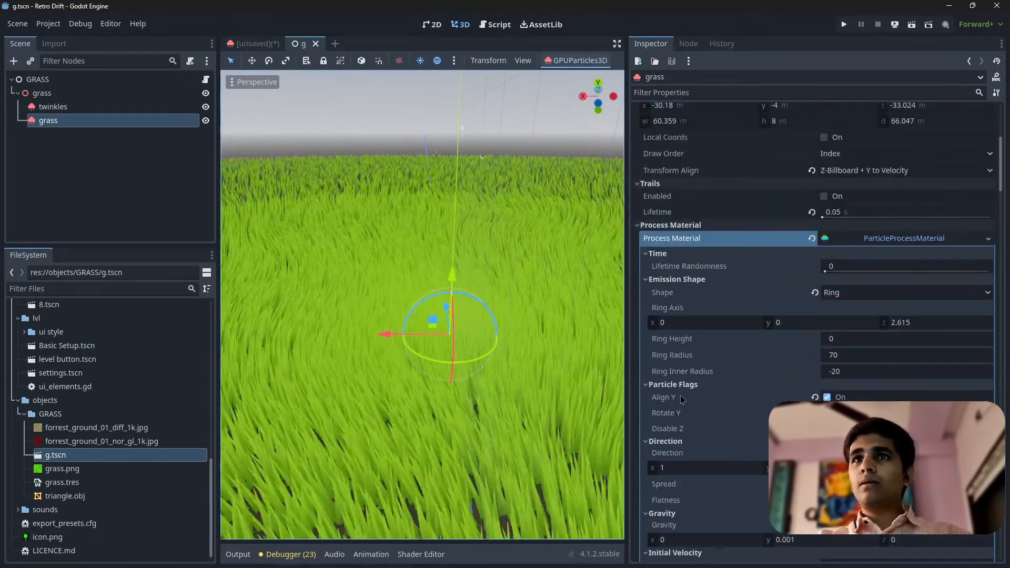
{"action": "scroll", "coordinate": [526, 380], "scroll_direction": "down", "scroll_amount": 7}
Examine the g.tscn grass from low and high angles and check the grass node's Transform Align setting
{"action": "middle_click_drag", "start_coordinate": [529, 381], "coordinate": [588, 326]}
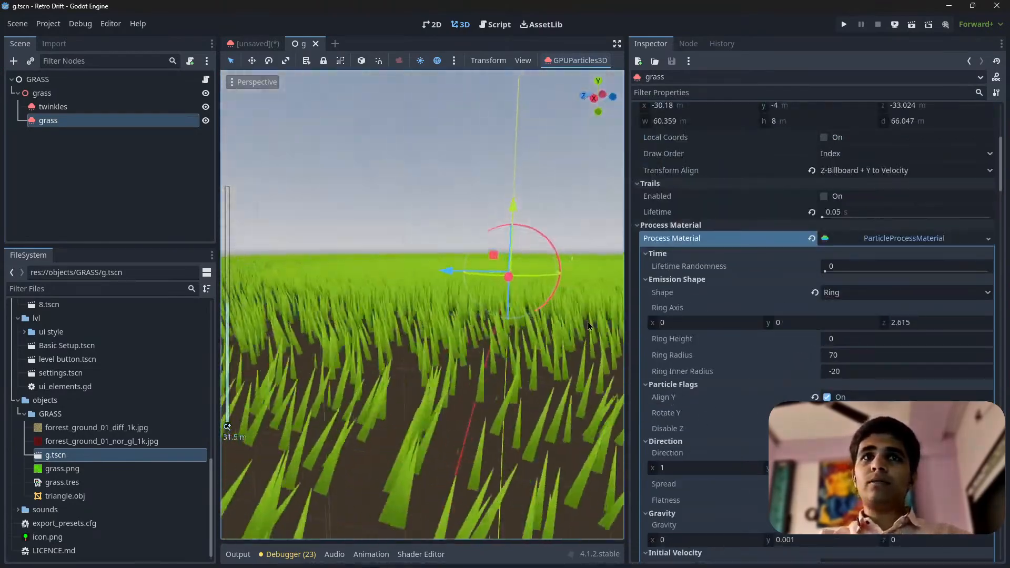
{"action": "middle_click_drag", "start_coordinate": [390, 334], "coordinate": [631, 300]}
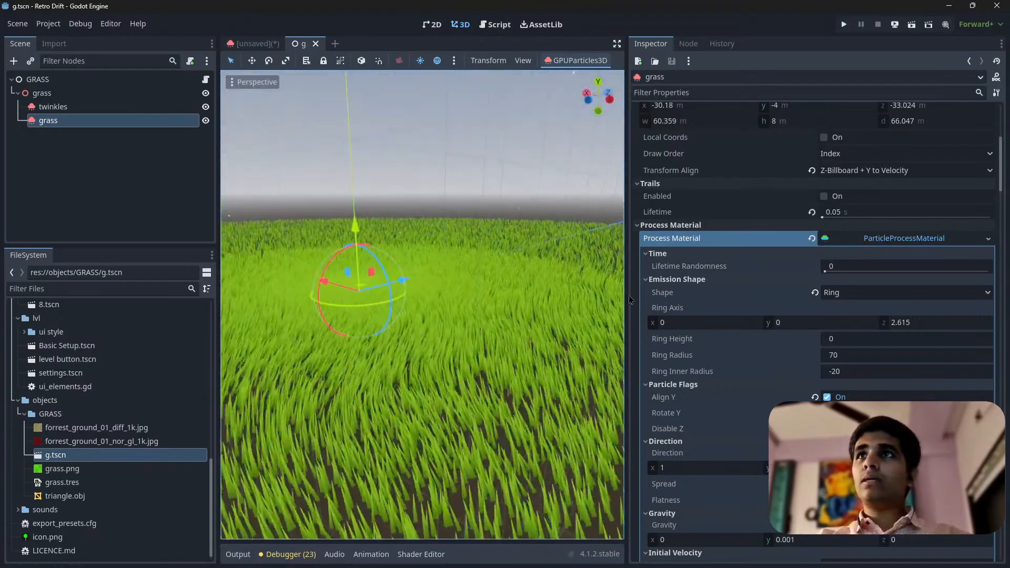
{"action": "scroll", "coordinate": [707, 164], "scroll_direction": "up", "scroll_amount": 4}
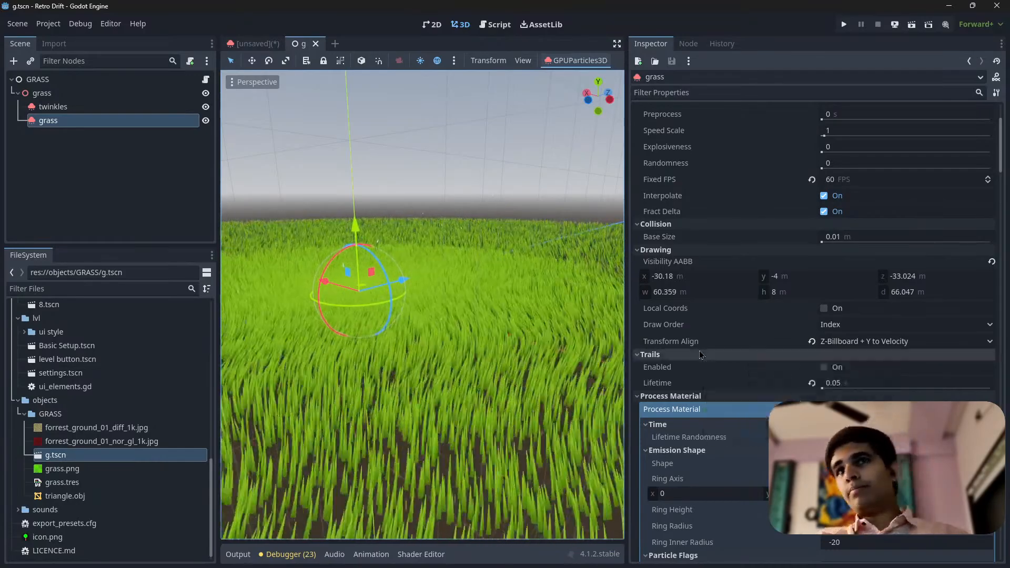
{"action": "left_click", "coordinate": [860, 341]}
{"action": "left_click", "coordinate": [866, 342]}
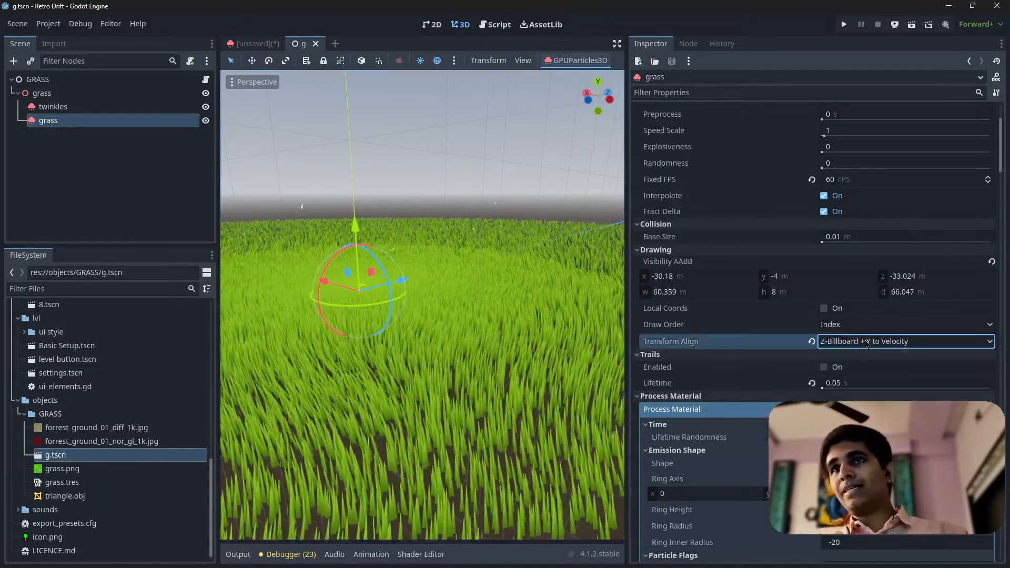
{"action": "left_click", "coordinate": [910, 345]}
{"action": "left_click", "coordinate": [910, 345]}
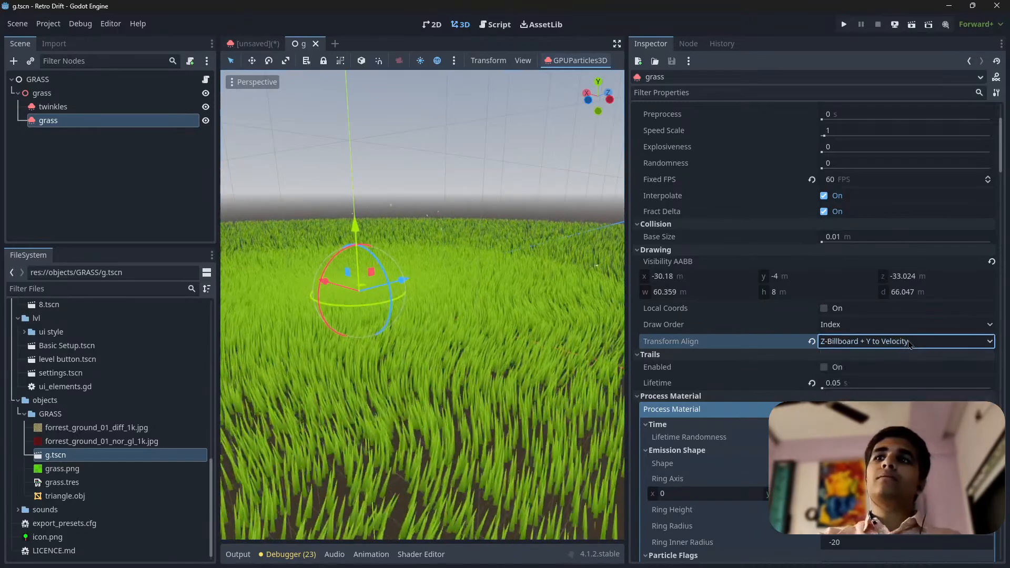
In the unsaved scene, set the GPUParticles3D node's Transform Align to Z-Billboard + Y to Velocity
{"action": "left_click", "coordinate": [258, 44]}
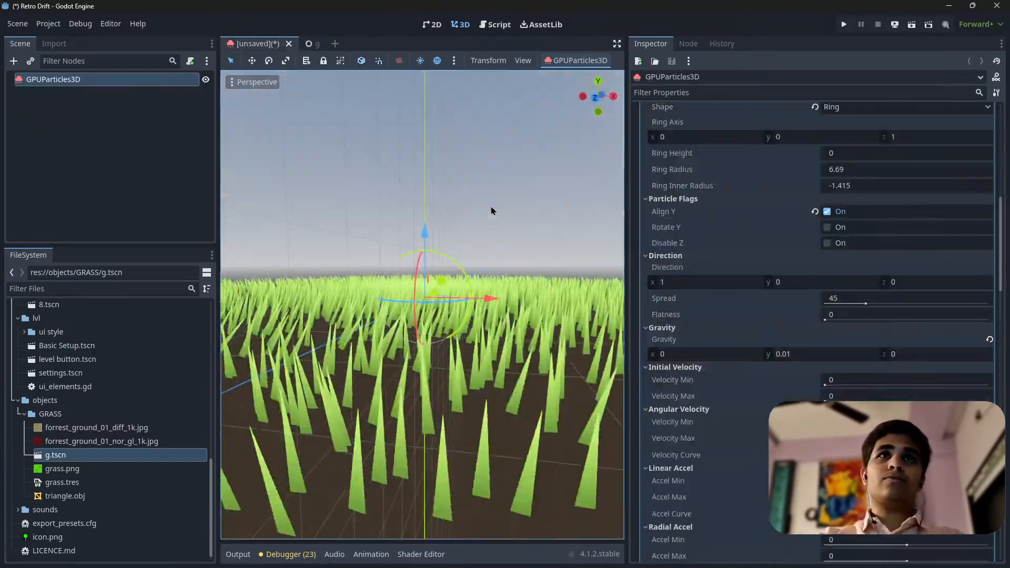
{"action": "middle_click_drag", "start_coordinate": [462, 348], "coordinate": [402, 308]}
{"action": "scroll", "coordinate": [402, 307], "scroll_direction": "up", "scroll_amount": 6}
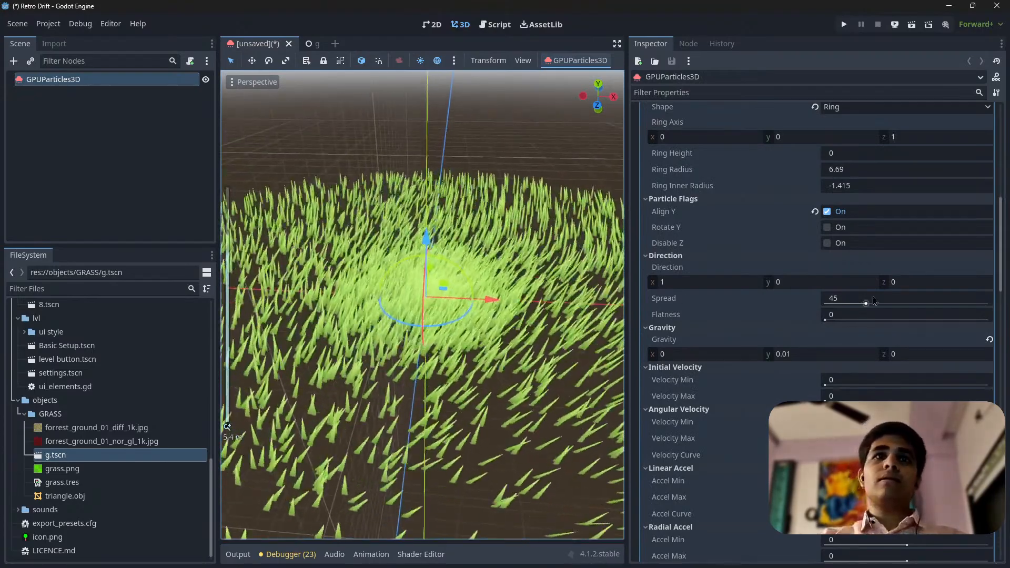
{"action": "scroll", "coordinate": [857, 305], "scroll_direction": "up", "scroll_amount": 10}
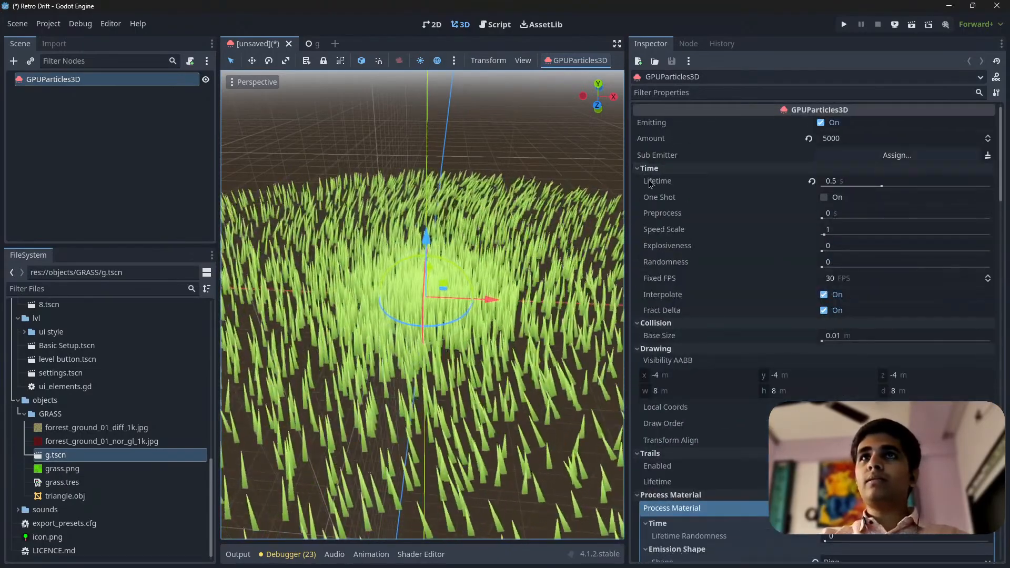
{"action": "scroll", "coordinate": [699, 342], "scroll_direction": "down", "scroll_amount": 5}
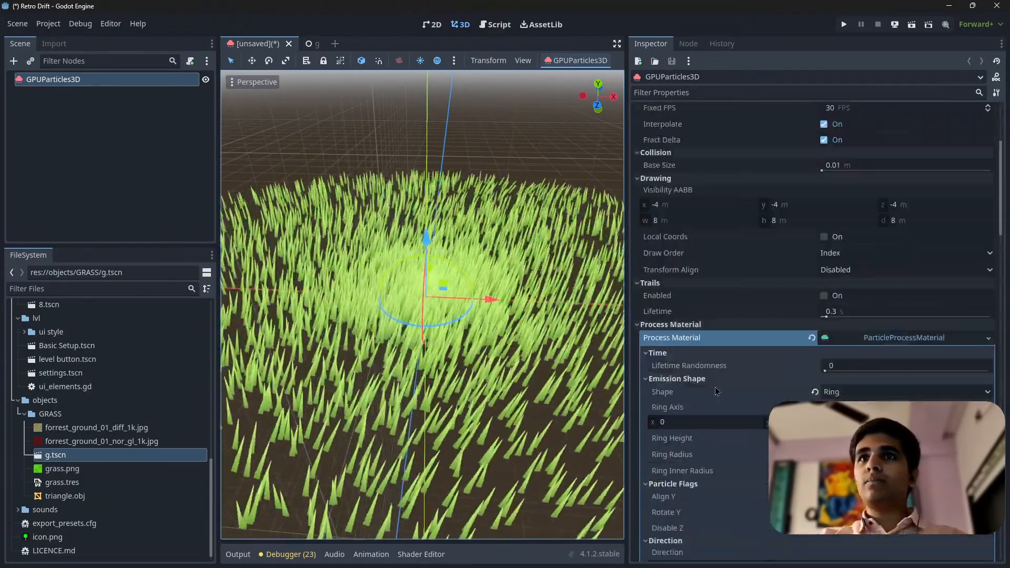
{"action": "scroll", "coordinate": [715, 389], "scroll_direction": "down", "scroll_amount": 2}
{"action": "scroll", "coordinate": [678, 326], "scroll_direction": "up", "scroll_amount": 4}
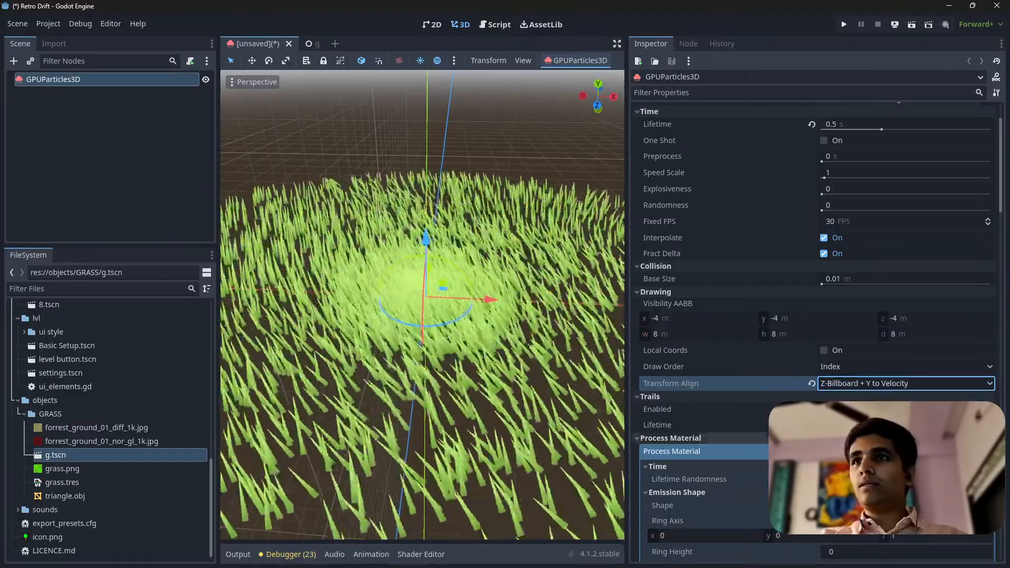
Examine the unsaved scene's grass blades from several sides and heights to judge how they face the camera
{"action": "middle_click_drag", "start_coordinate": [417, 303], "coordinate": [620, 300]}
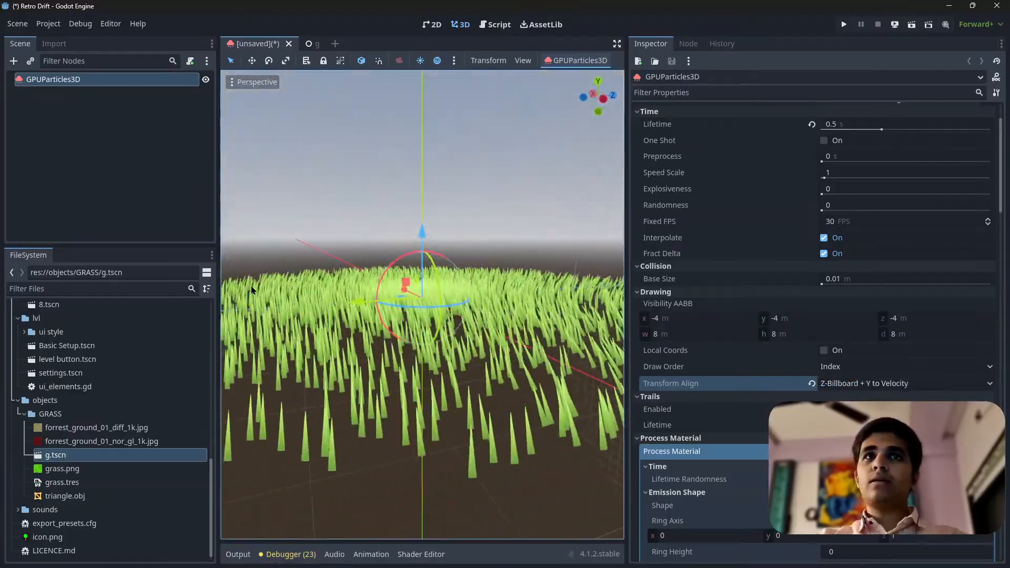
{"action": "middle_click_drag", "start_coordinate": [553, 297], "coordinate": [547, 342]}
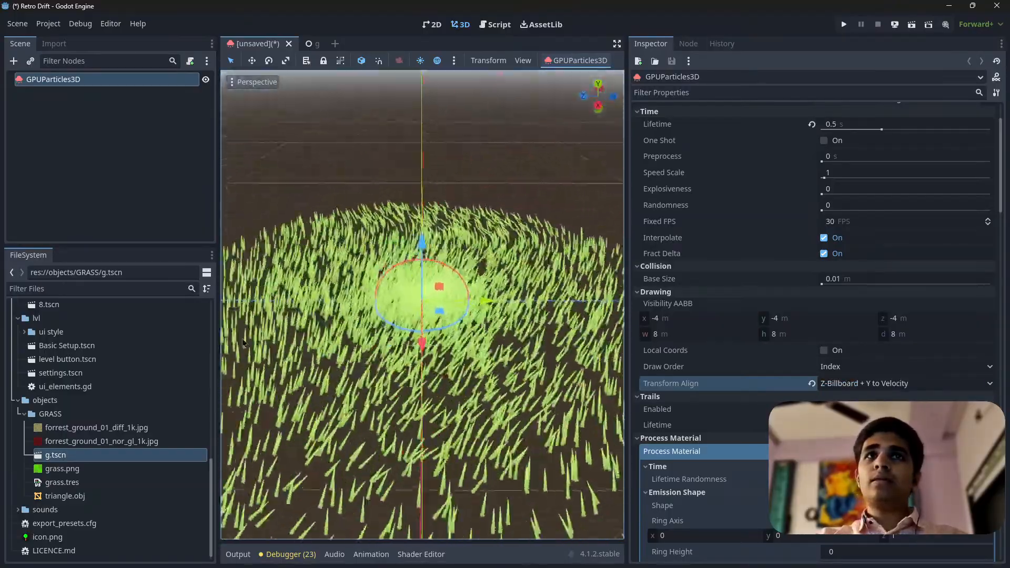
{"action": "middle_click_drag", "start_coordinate": [243, 343], "coordinate": [531, 333]}
{"action": "middle_click_drag", "start_coordinate": [287, 330], "coordinate": [527, 305]}
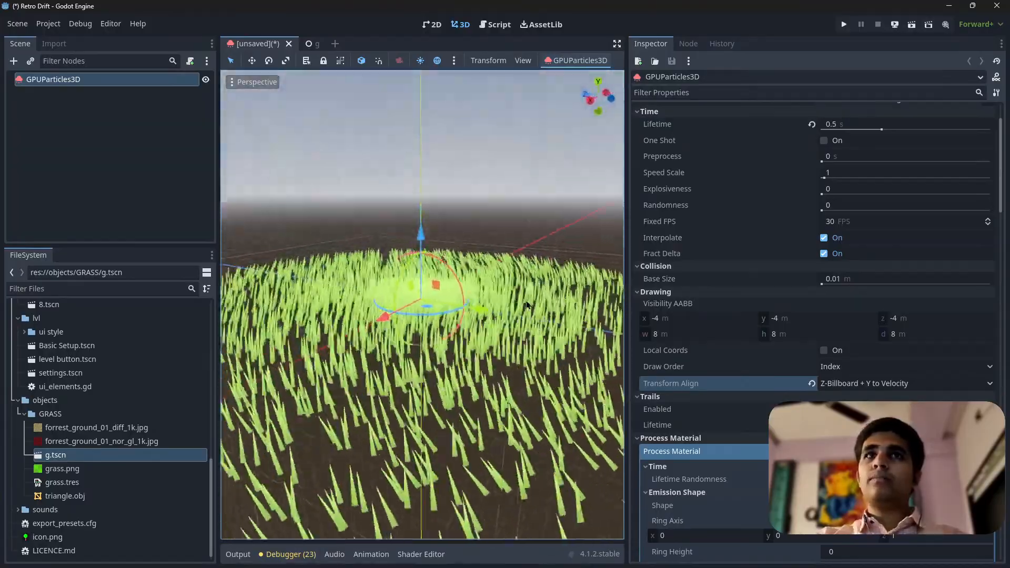
{"action": "middle_click_drag", "start_coordinate": [378, 297], "coordinate": [531, 318]}
{"action": "scroll", "coordinate": [536, 357], "scroll_direction": "up", "scroll_amount": 6}
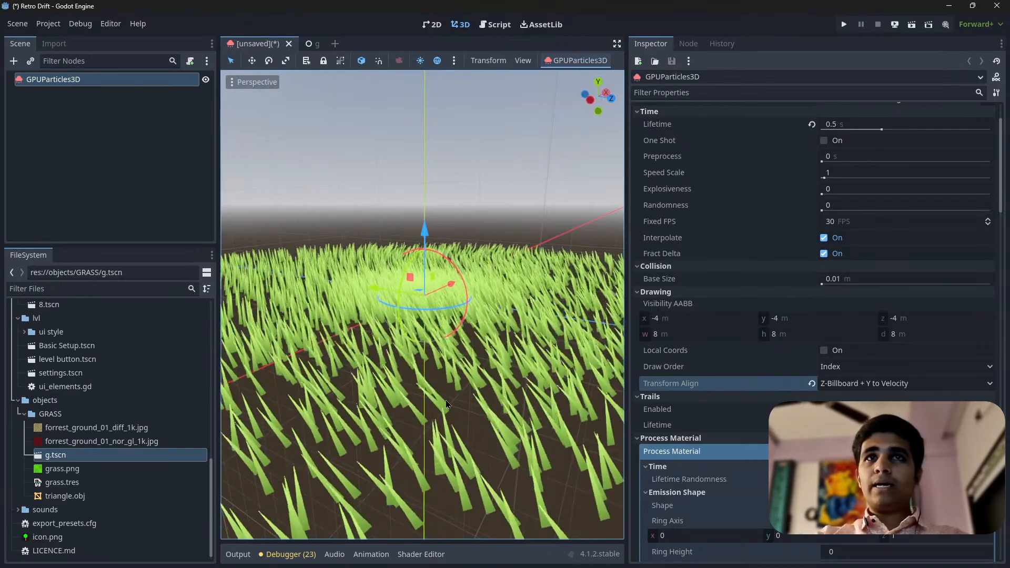
Review the unsaved scene's process material from its scale and color settings through turbulence, animation, sub-emitter and collision
{"action": "scroll", "coordinate": [826, 355], "scroll_direction": "down", "scroll_amount": 8}
{"action": "scroll", "coordinate": [757, 341], "scroll_direction": "down", "scroll_amount": 9}
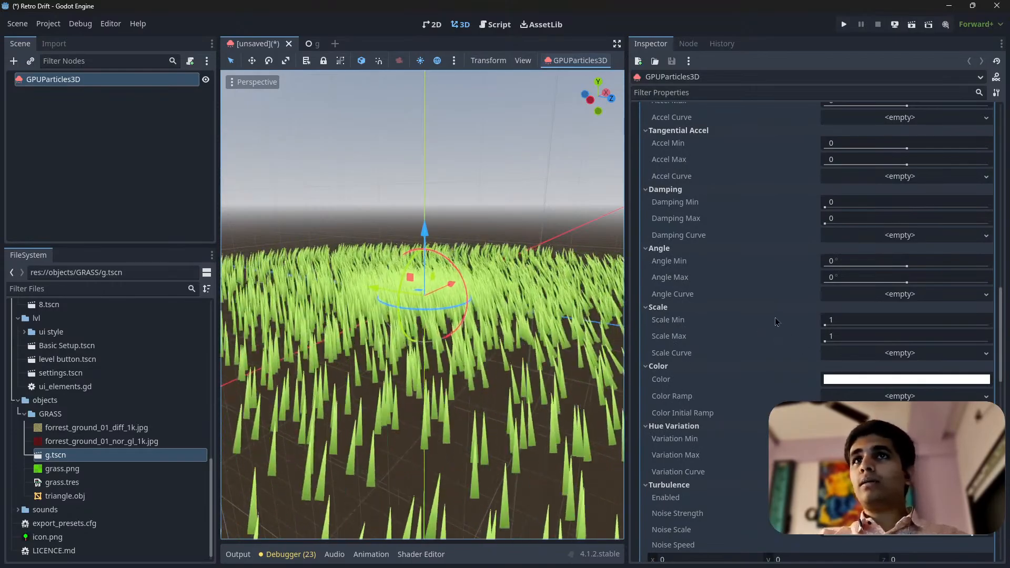
{"action": "scroll", "coordinate": [776, 345], "scroll_direction": "down", "scroll_amount": 3}
{"action": "scroll", "coordinate": [747, 326], "scroll_direction": "down", "scroll_amount": 7}
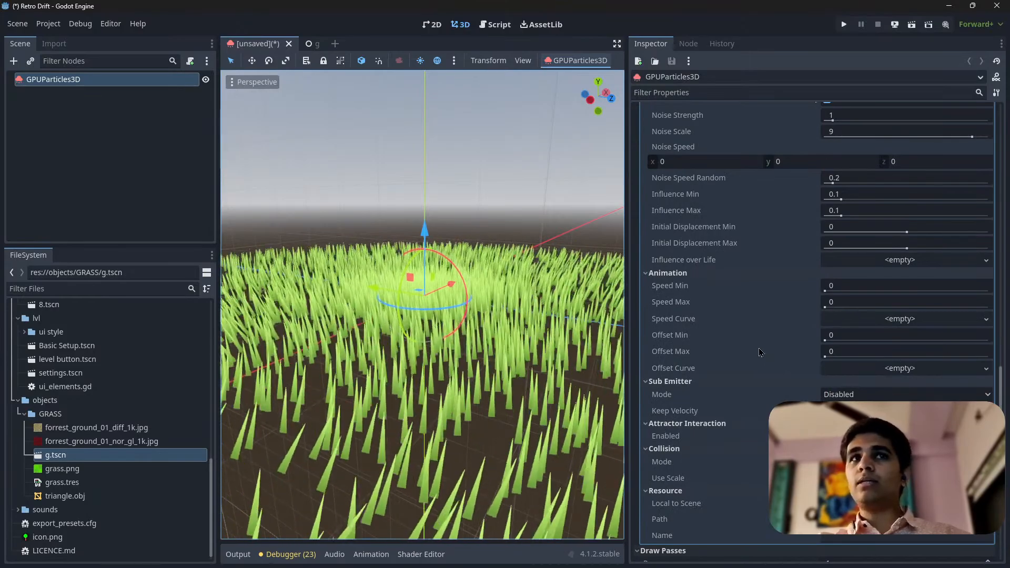
{"action": "scroll", "coordinate": [747, 360], "scroll_direction": "down", "scroll_amount": 4}
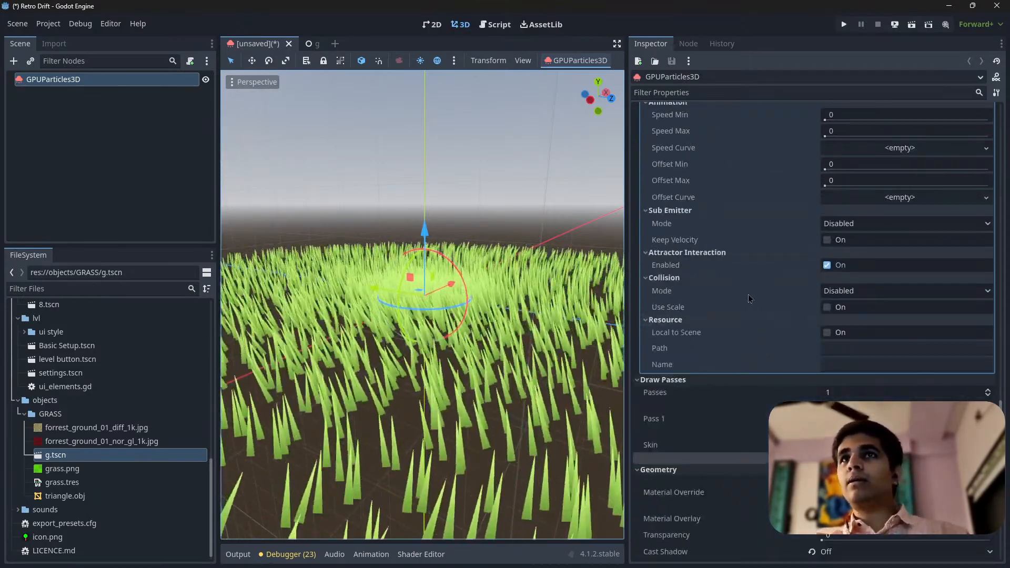
{"action": "scroll", "coordinate": [745, 358], "scroll_direction": "up", "scroll_amount": 5}
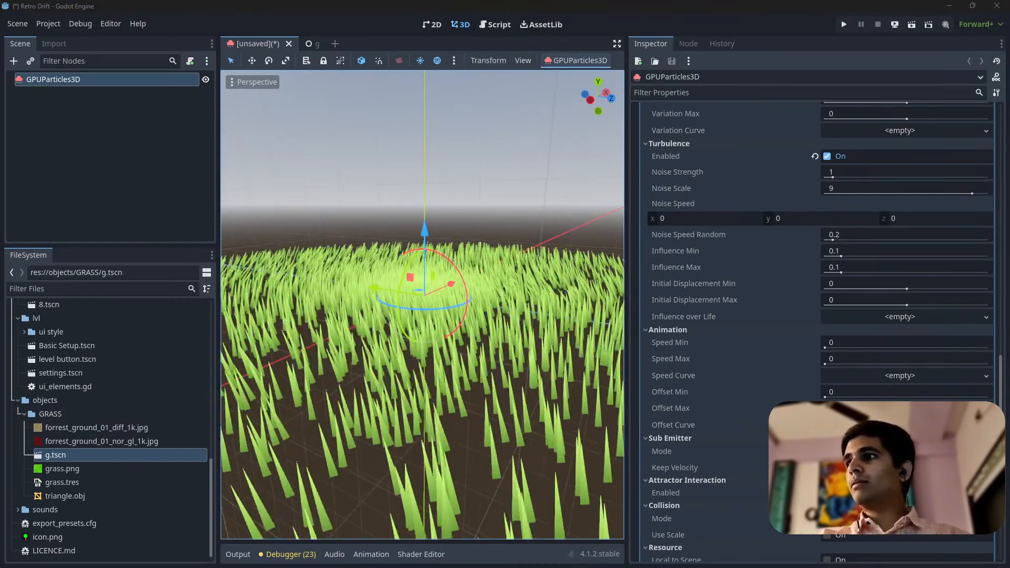
{"action": "scroll", "coordinate": [746, 362], "scroll_direction": "down", "scroll_amount": 3}
{"action": "left_click", "coordinate": [160, 95]}
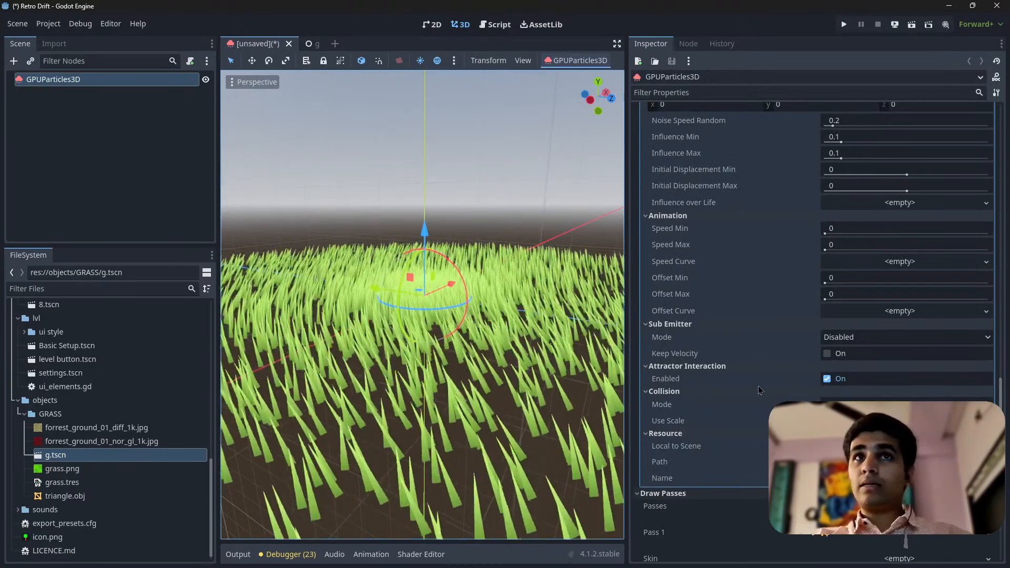
{"action": "scroll", "coordinate": [789, 287], "scroll_direction": "up", "scroll_amount": 5}
{"action": "scroll", "coordinate": [821, 315], "scroll_direction": "down", "scroll_amount": 5}
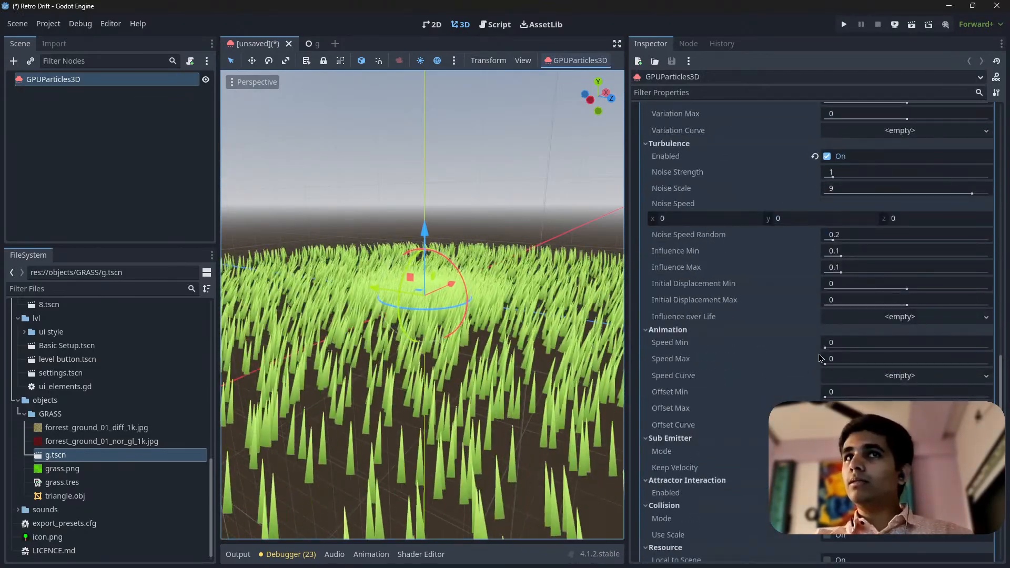
{"action": "scroll", "coordinate": [768, 294], "scroll_direction": "down", "scroll_amount": 5}
{"action": "scroll", "coordinate": [762, 287], "scroll_direction": "up", "scroll_amount": 20}
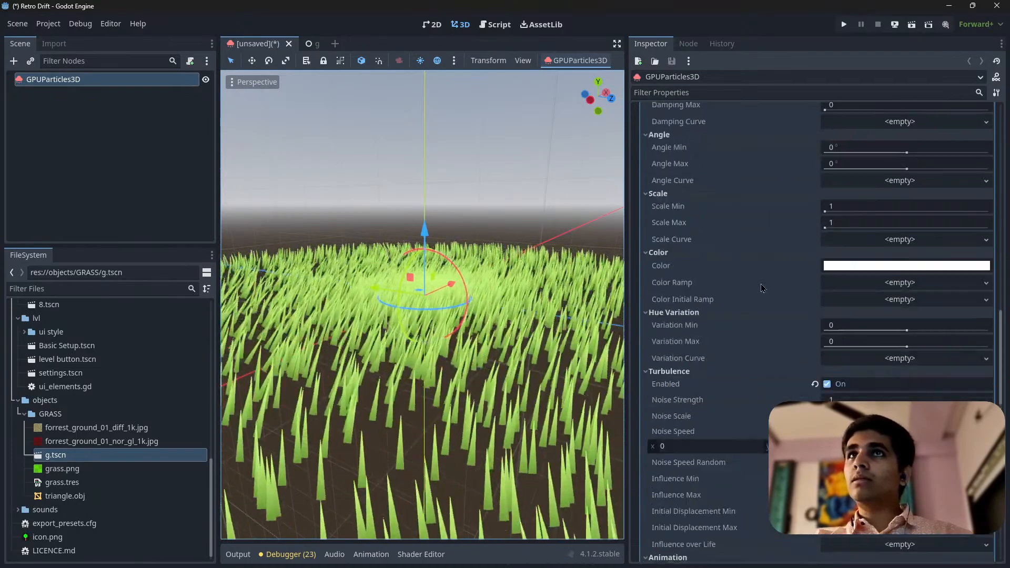
Assign a new CurveTexture to the process material's Scale Curve and expand it with its curve graph
{"action": "left_click", "coordinate": [791, 410]}
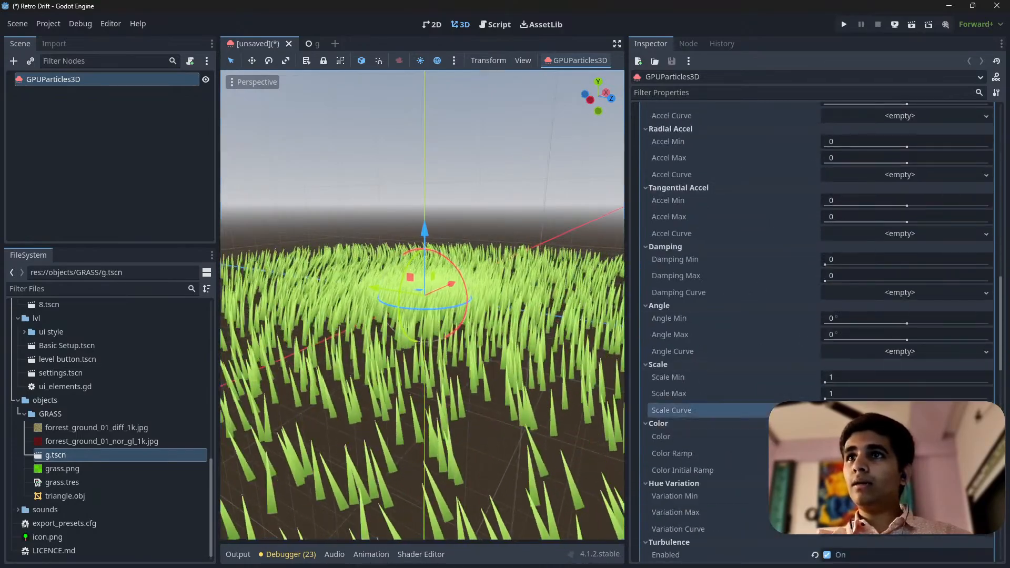
{"action": "scroll", "coordinate": [833, 338], "scroll_direction": "down", "scroll_amount": 7}
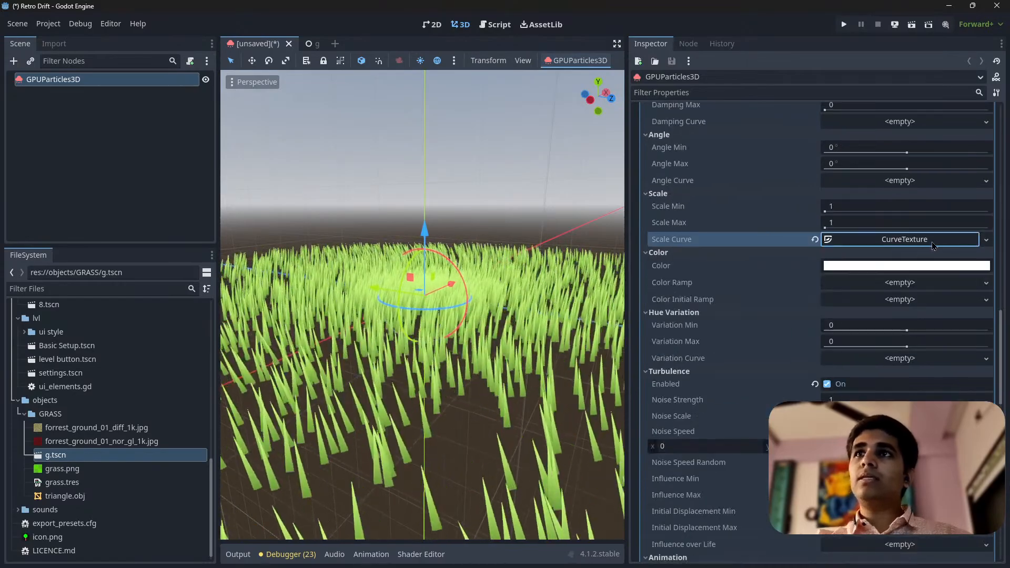
{"action": "left_click", "coordinate": [899, 239]}
{"action": "left_click", "coordinate": [872, 314]}
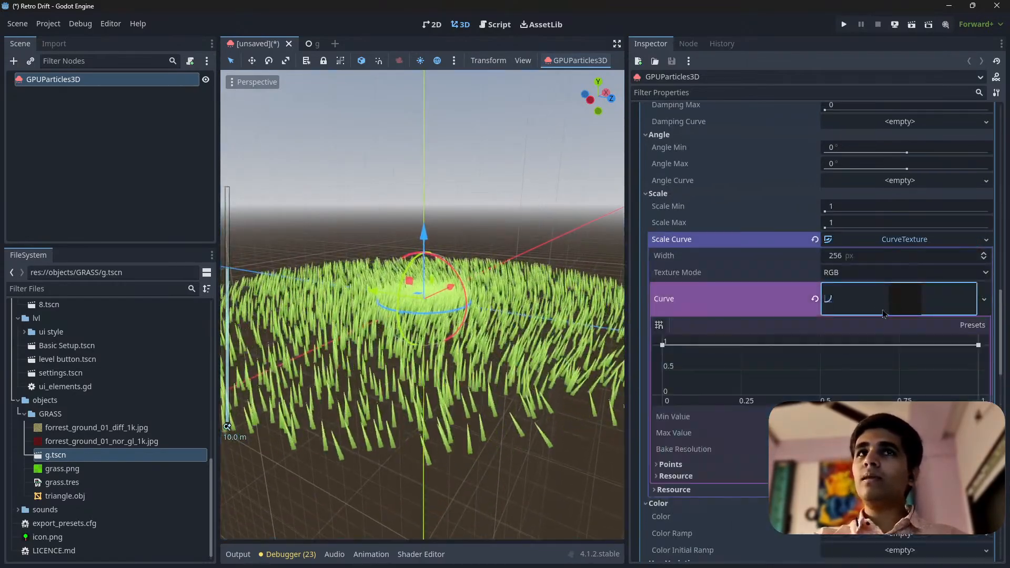
Raise the particle scale to a maximum of 4.15 and set Scale Min to 3
{"action": "scroll", "coordinate": [423, 340], "scroll_direction": "up", "scroll_amount": 3}
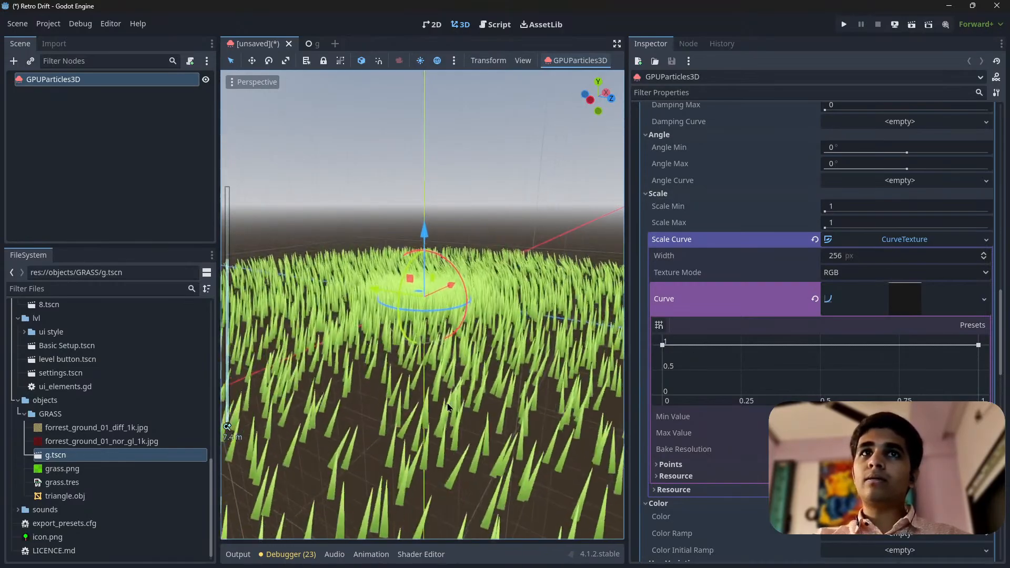
{"action": "mouse_move", "coordinate": [855, 211]}
{"action": "left_mouse_down"}
{"action": "mouse_move", "coordinate": [1002, 211]}
{"action": "mouse_move", "coordinate": [850, 210]}
{"action": "left_mouse_up"}
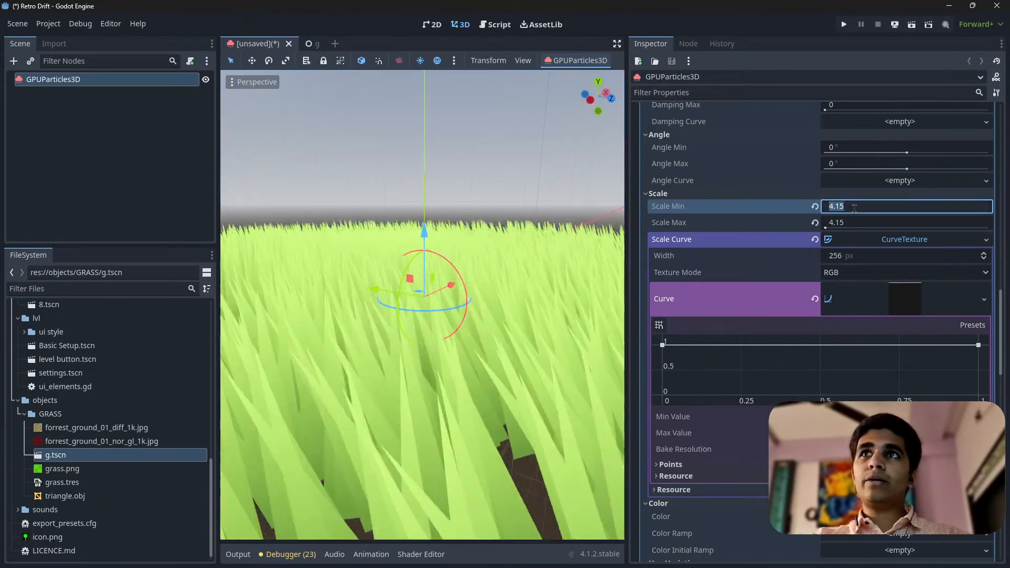
{"action": "key", "text": "BackSpace"}
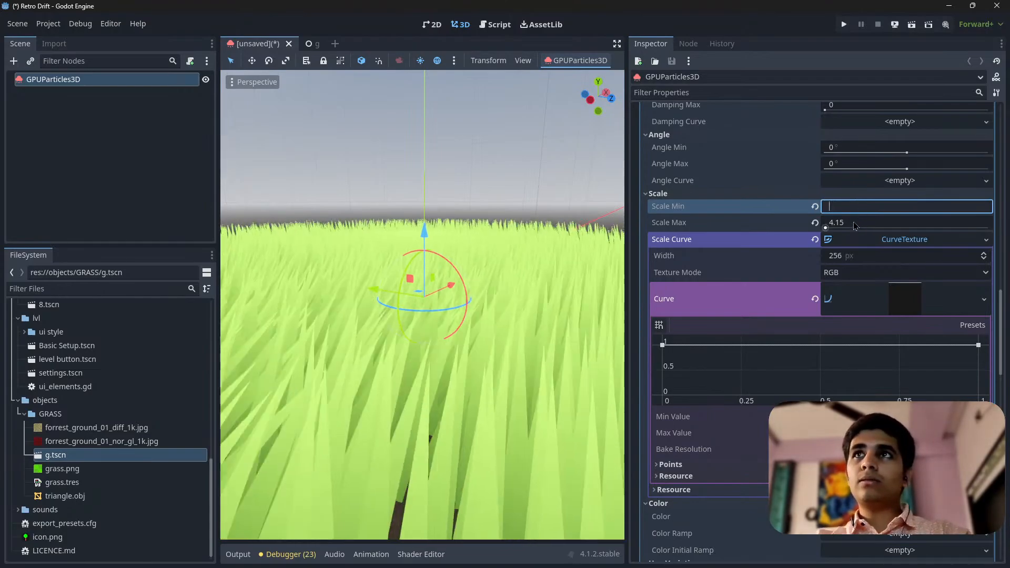
{"action": "type", "text": "3"}
{"action": "key", "text": "Return"}
Reshape the scale curve to start at 0, pass through an added point at about (0.17, 0.4) and end at 1
{"action": "scroll", "coordinate": [372, 253], "scroll_direction": "down", "scroll_amount": 3}
{"action": "middle_click_drag", "start_coordinate": [372, 253], "coordinate": [477, 318]}
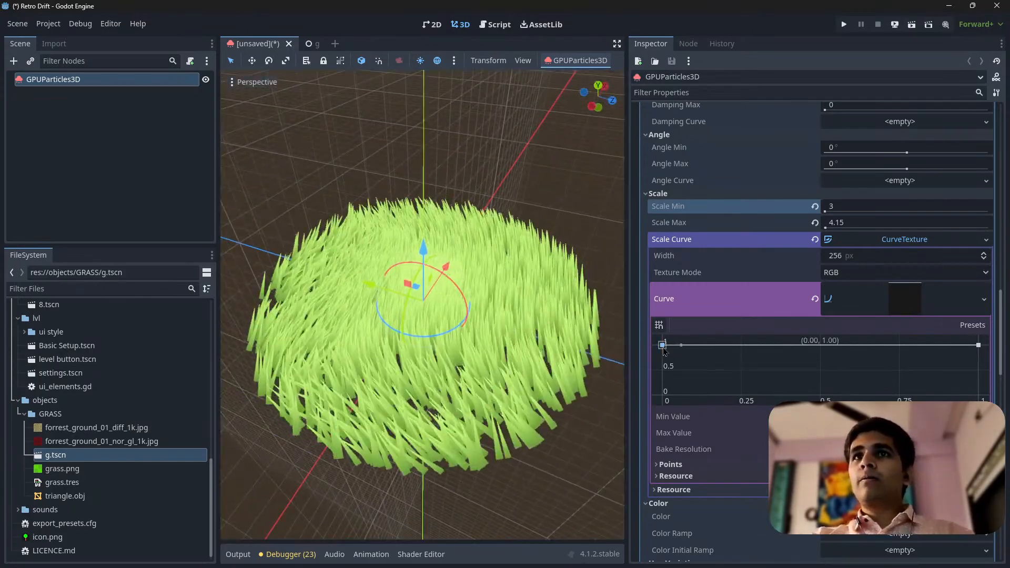
{"action": "left_click_drag", "start_coordinate": [663, 345], "coordinate": [713, 374]}
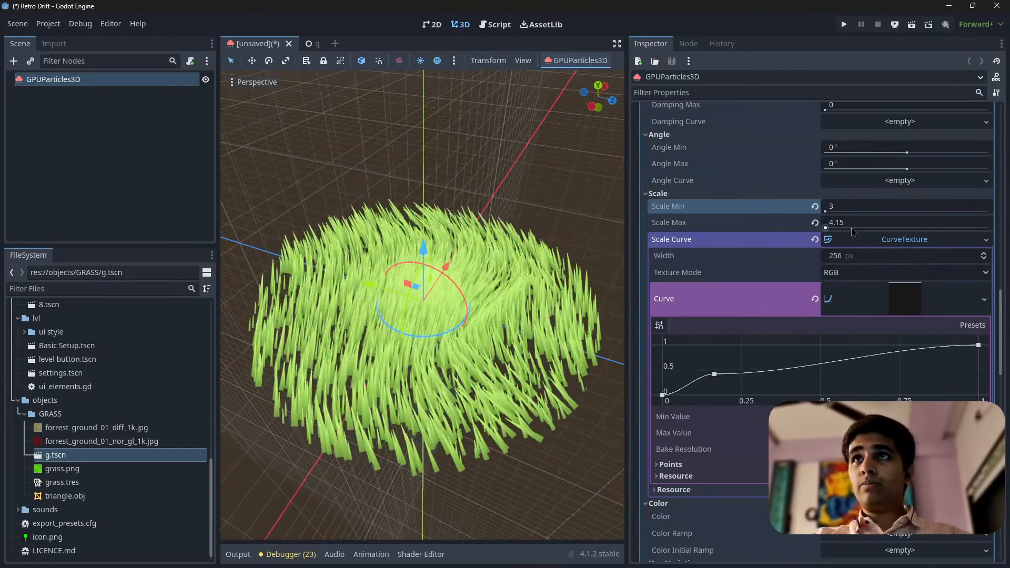
Set Scale Max to 3 and reshape the scale curve to reach 1 at about 0.06, hold until about 0.93 and end at 0
{"action": "left_click", "coordinate": [865, 223]}
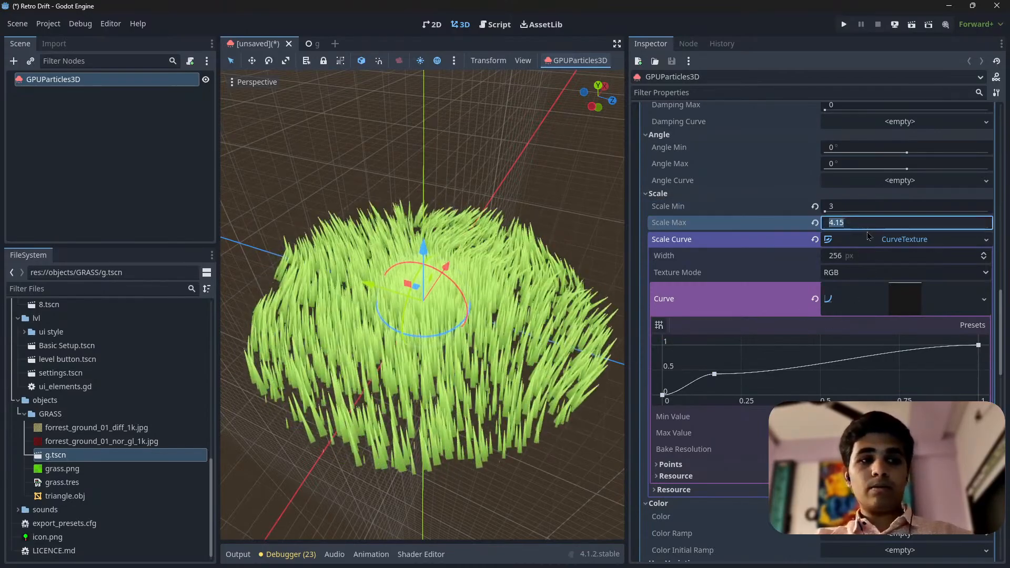
{"action": "type", "text": "3"}
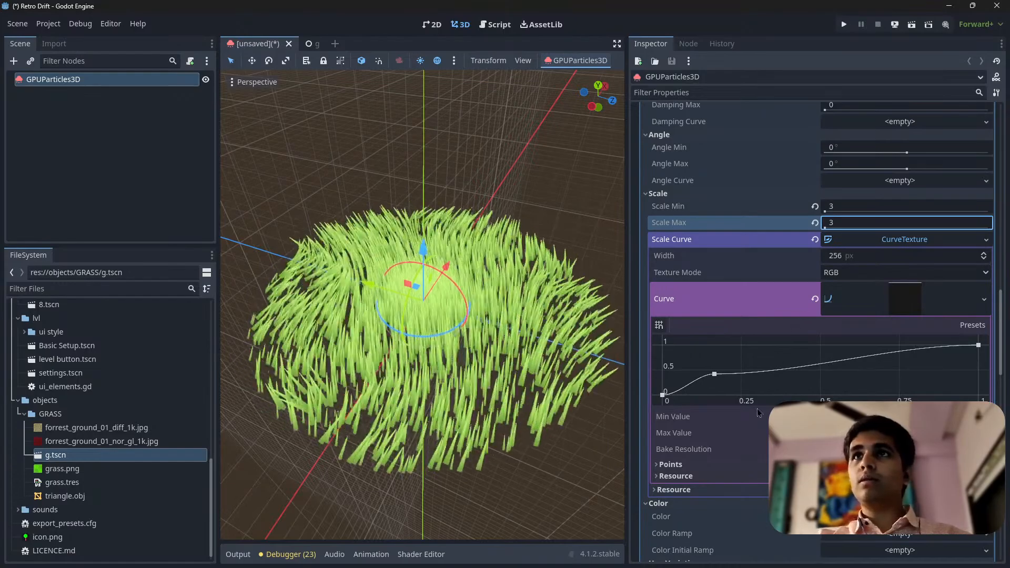
{"action": "left_click_drag", "start_coordinate": [713, 374], "coordinate": [681, 345]}
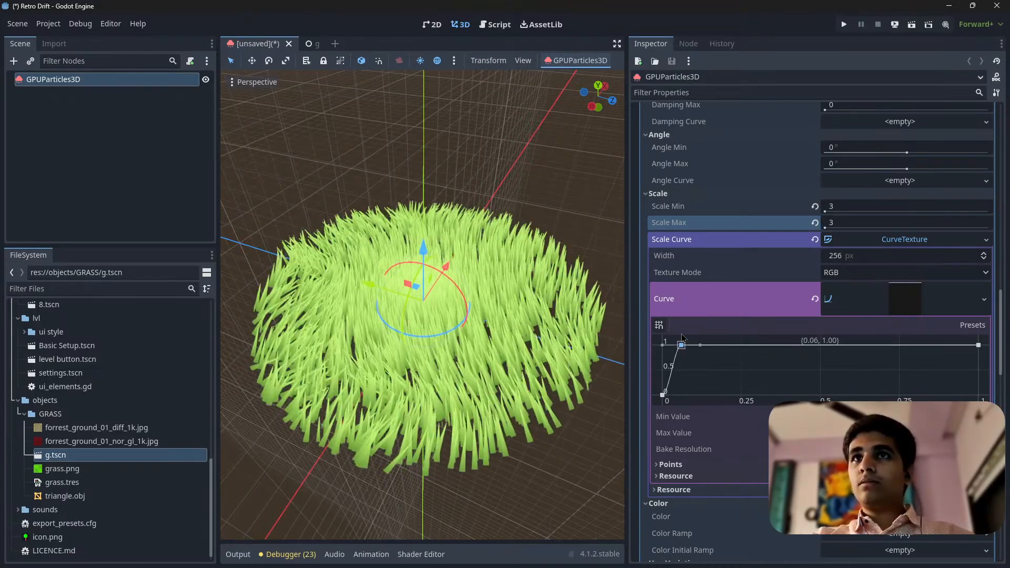
{"action": "left_click_drag", "start_coordinate": [977, 349], "coordinate": [978, 394]}
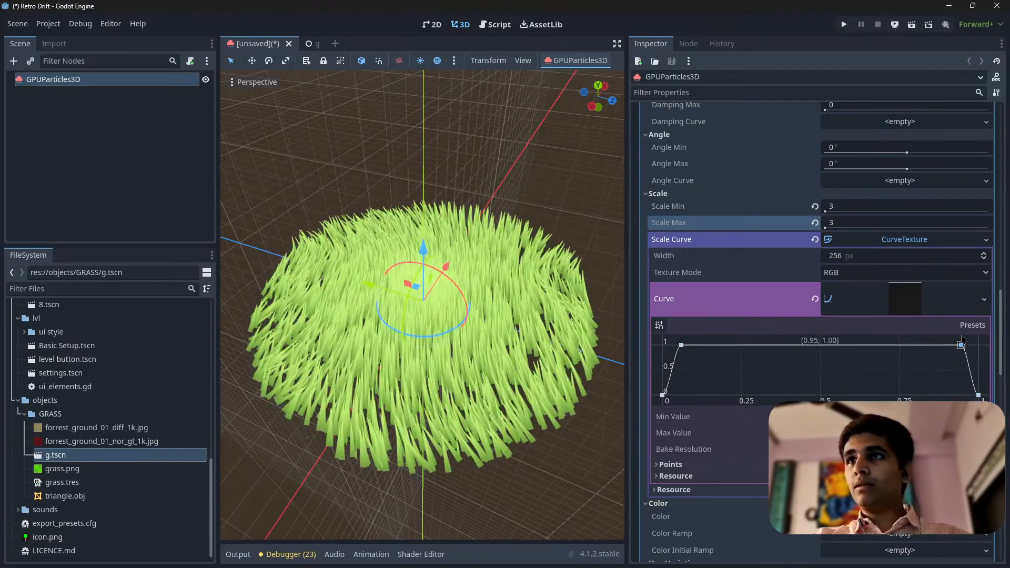
Examine the grass blades up close and from the side to judge how they grow and shrink
{"action": "middle_click_drag", "start_coordinate": [479, 320], "coordinate": [457, 332]}
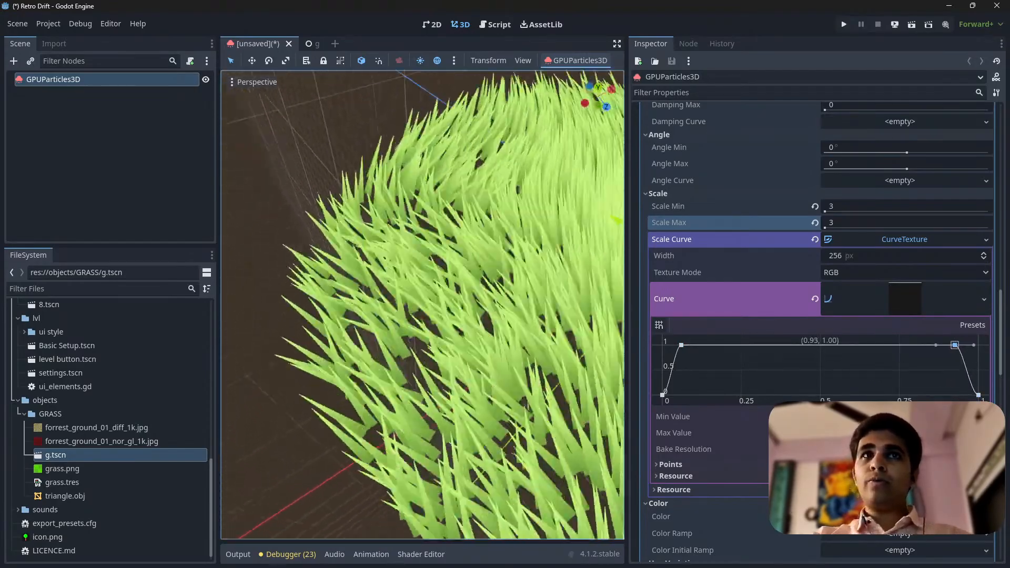
{"action": "key", "text": "w"}
{"action": "right_click_drag", "start_coordinate": [457, 331], "coordinate": [563, 284]}
{"action": "key", "text": "s"}
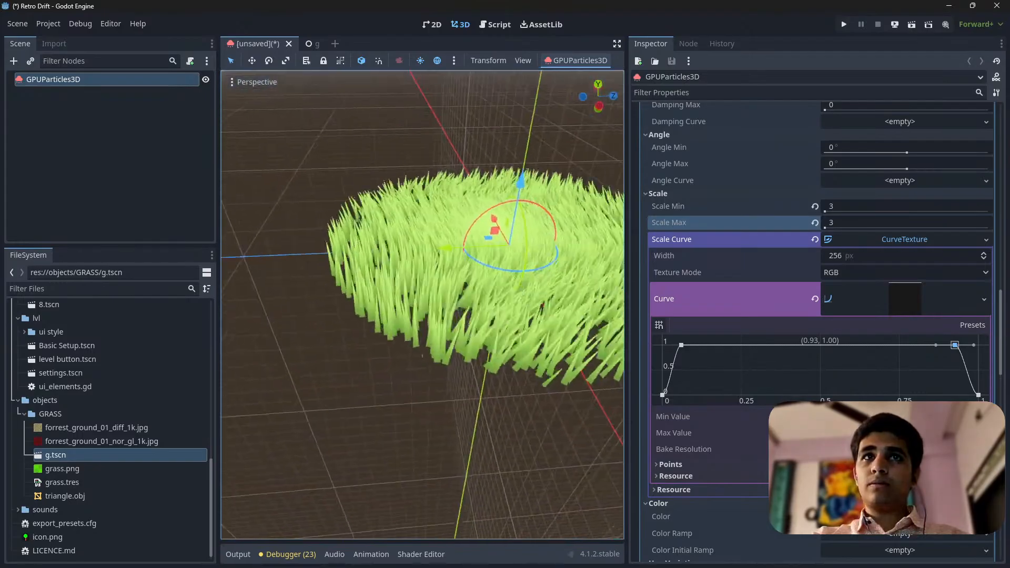
{"action": "key", "text": "w"}
{"action": "right_click_drag", "start_coordinate": [435, 295], "coordinate": [486, 323]}
{"action": "key", "text": "s"}
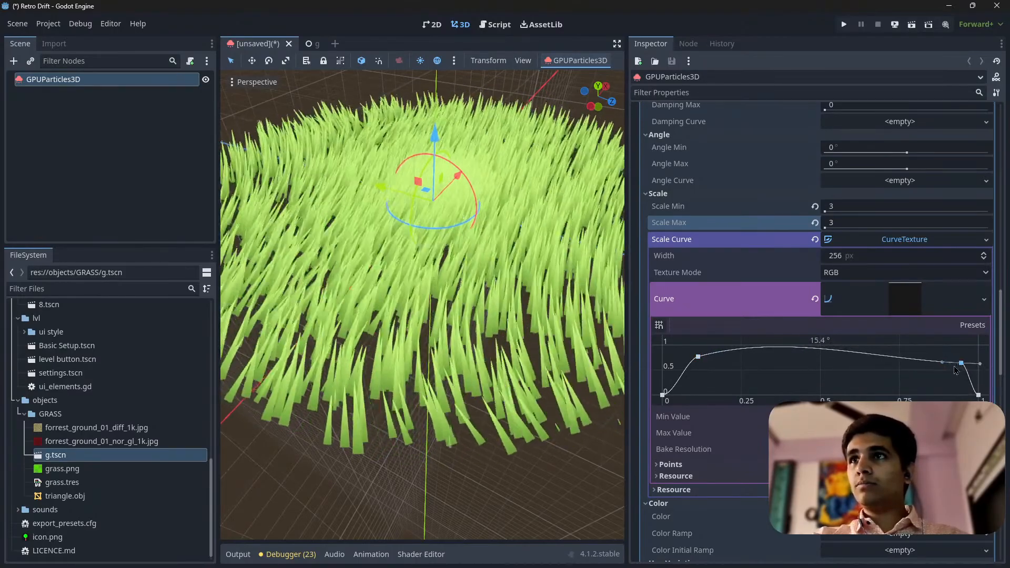
Set the emitter's Fixed FPS to 60 and check the grass patch from above and at an angle
{"action": "scroll", "coordinate": [957, 366], "scroll_direction": "up", "scroll_amount": 15}
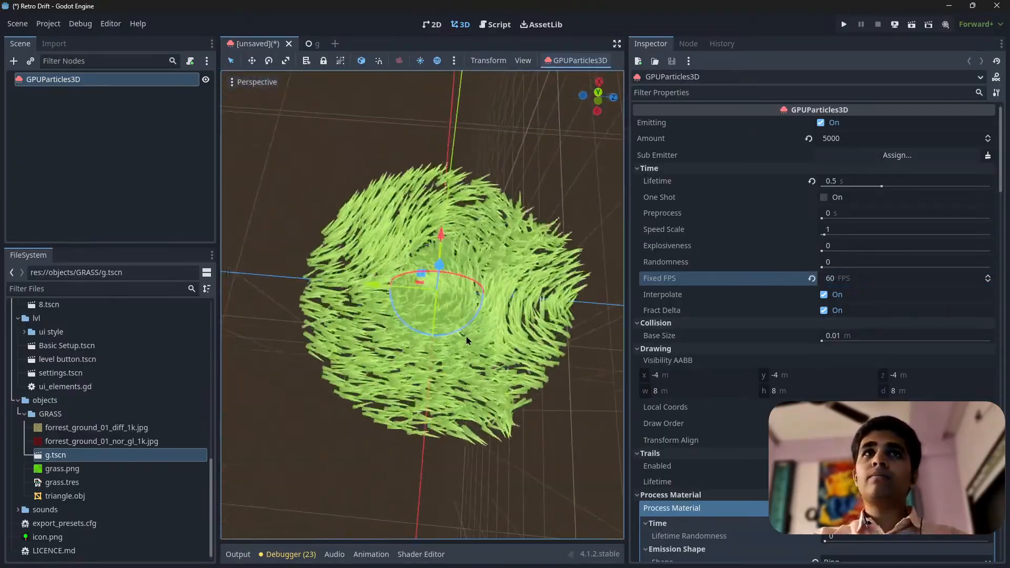
{"action": "scroll", "coordinate": [466, 340], "scroll_direction": "up", "scroll_amount": 5}
{"action": "scroll", "coordinate": [461, 309], "scroll_direction": "down", "scroll_amount": 5}
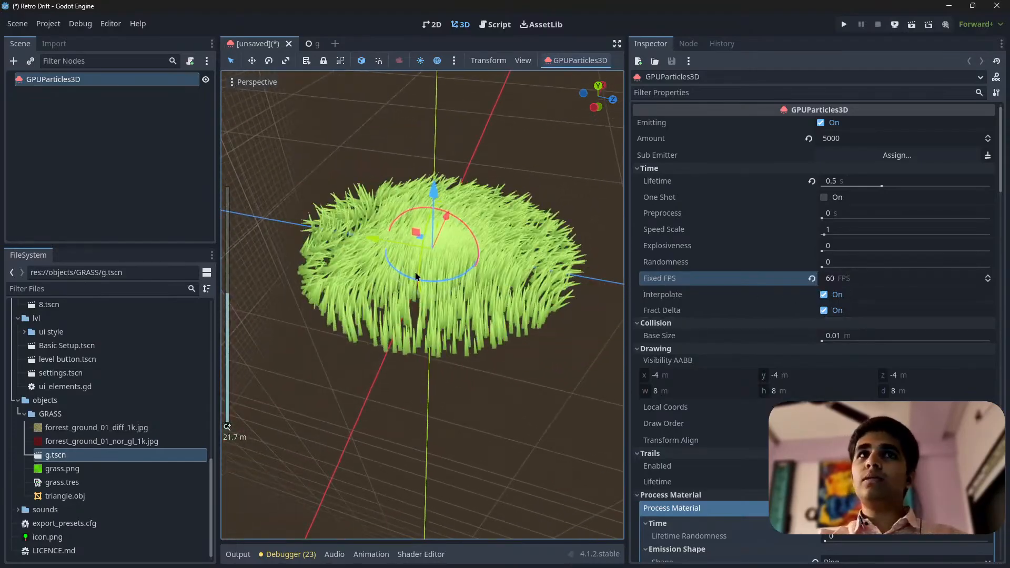
Set Scale Min and Scale Max to 2.5 and move the scale curve's late point to about (0.97, 0.94)
{"action": "scroll", "coordinate": [695, 383], "scroll_direction": "down", "scroll_amount": 15}
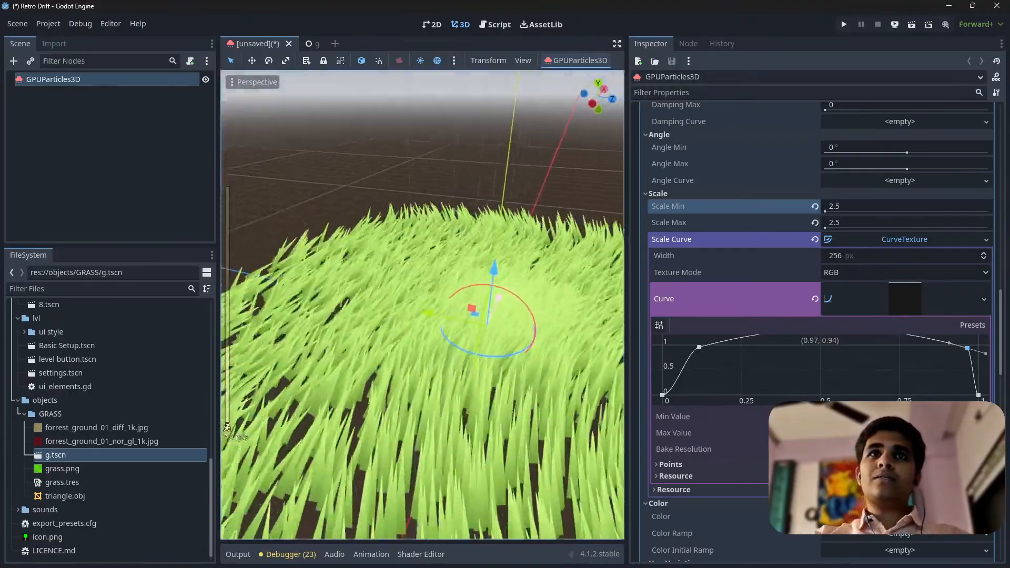
{"action": "key", "text": "s"}
{"action": "right_click_drag", "start_coordinate": [423, 305], "coordinate": [413, 295]}
{"action": "scroll", "coordinate": [834, 326], "scroll_direction": "down", "scroll_amount": 3}
{"action": "right_click_drag", "start_coordinate": [447, 263], "coordinate": [458, 246]}
{"action": "key", "text": "w"}
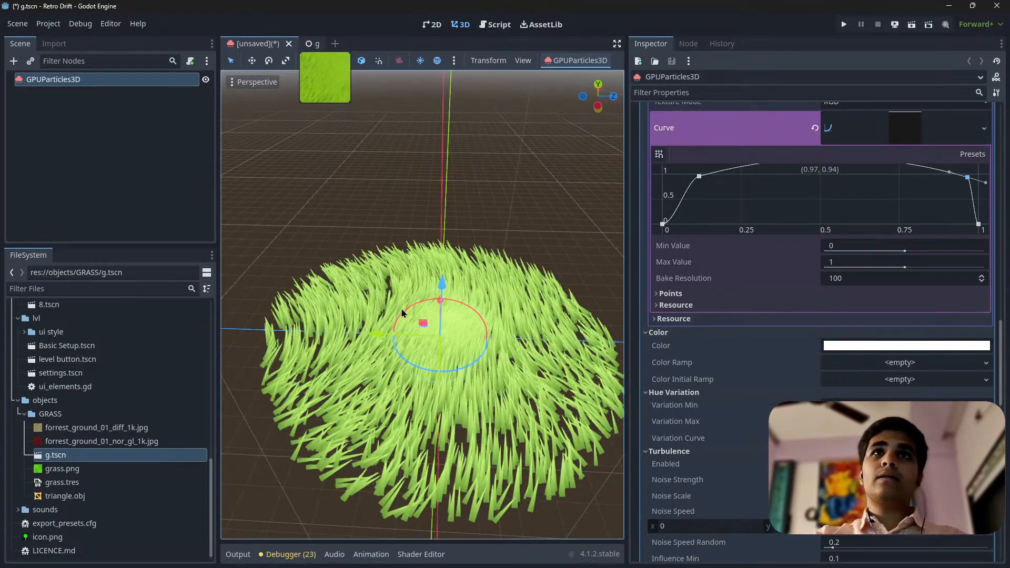
Open the g scene and examine its finished grass field from several distances and angles for comparison
{"action": "left_click", "coordinate": [315, 44]}
{"action": "right_click_drag", "start_coordinate": [401, 314], "coordinate": [508, 288]}
{"action": "scroll", "coordinate": [365, 294], "scroll_direction": "up", "scroll_amount": 6}
{"action": "key", "text": "w"}
{"action": "scroll", "coordinate": [355, 294], "scroll_direction": "up", "scroll_amount": 10}
{"action": "key", "text": "s"}
{"action": "key", "text": "s"}
{"action": "key", "text": "a"}
{"action": "key", "text": "w"}
{"action": "key", "text": "s"}
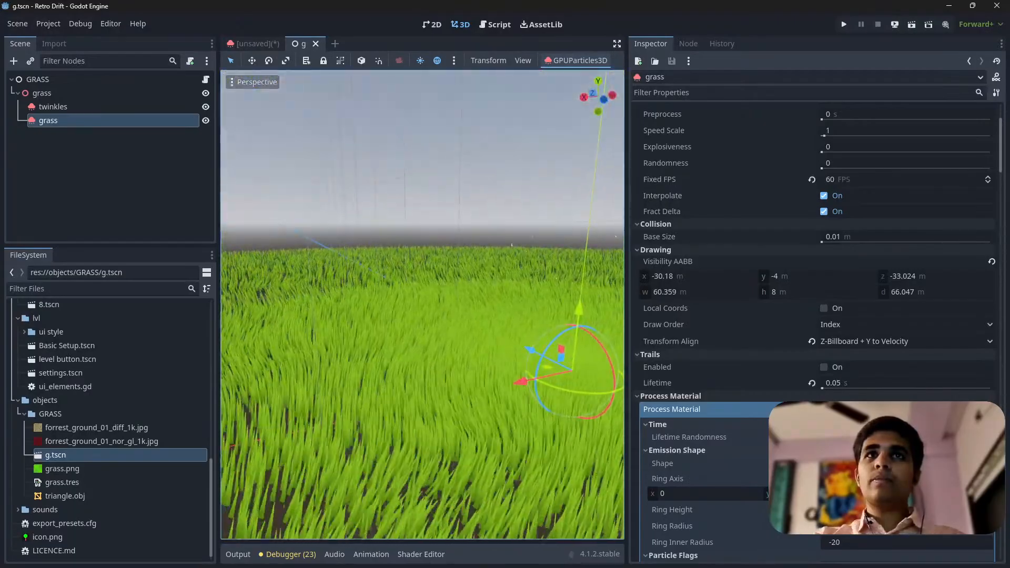
Return to the unsaved scene and look through the emitter's settings from turbulence up to amount and lifetime
{"action": "left_click", "coordinate": [247, 48]}
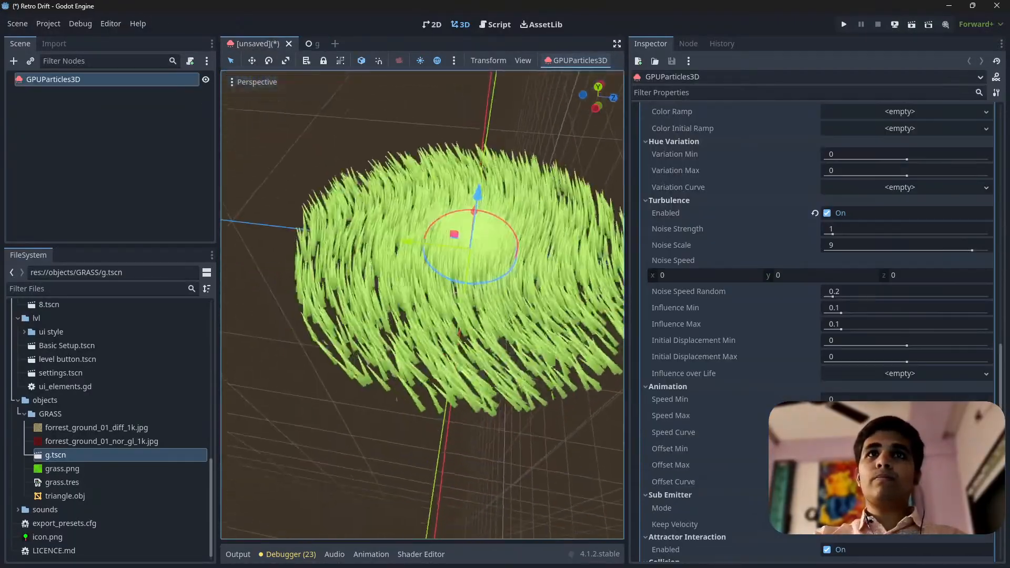
{"action": "scroll", "coordinate": [495, 342], "scroll_direction": "down", "scroll_amount": 3}
{"action": "scroll", "coordinate": [862, 353], "scroll_direction": "up", "scroll_amount": 15}
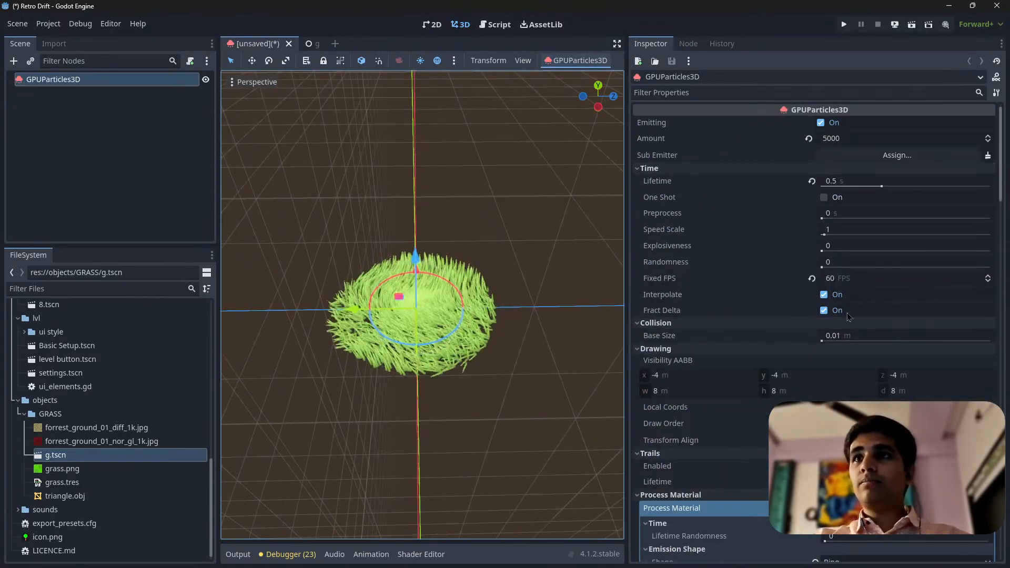
{"action": "scroll", "coordinate": [846, 313], "scroll_direction": "down", "scroll_amount": 3}
{"action": "scroll", "coordinate": [870, 309], "scroll_direction": "up", "scroll_amount": 3}
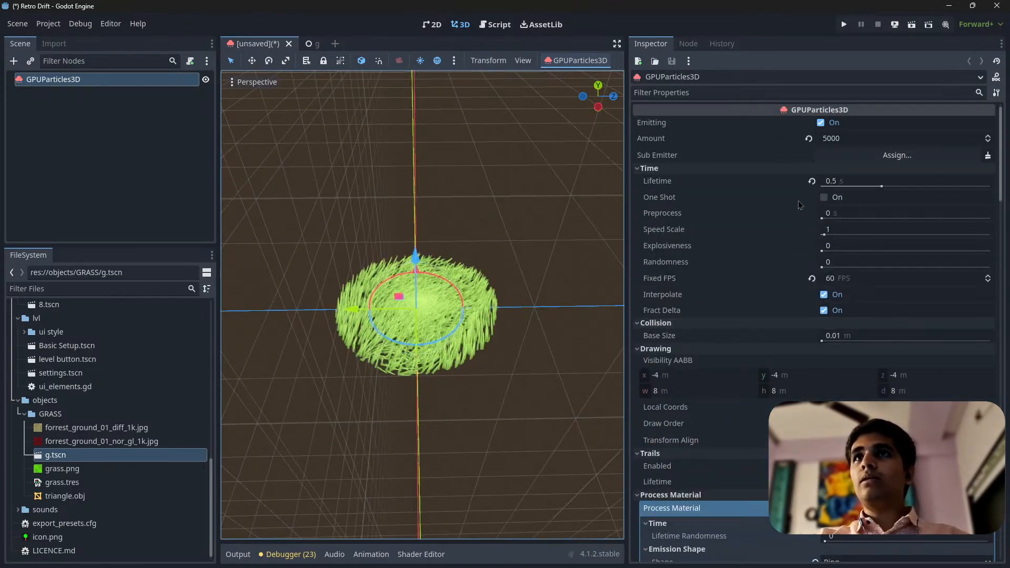
Set the emission ring's radius to 50, try an inner radius of 25, and set the inner radius to -10
{"action": "scroll", "coordinate": [815, 316], "scroll_direction": "down", "scroll_amount": 5}
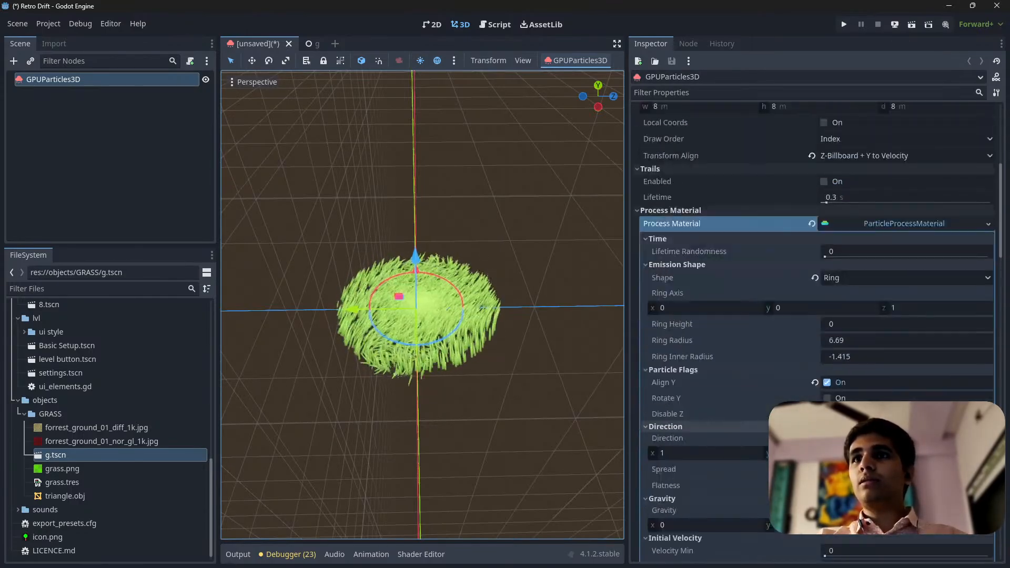
{"action": "scroll", "coordinate": [754, 330], "scroll_direction": "down", "scroll_amount": 2}
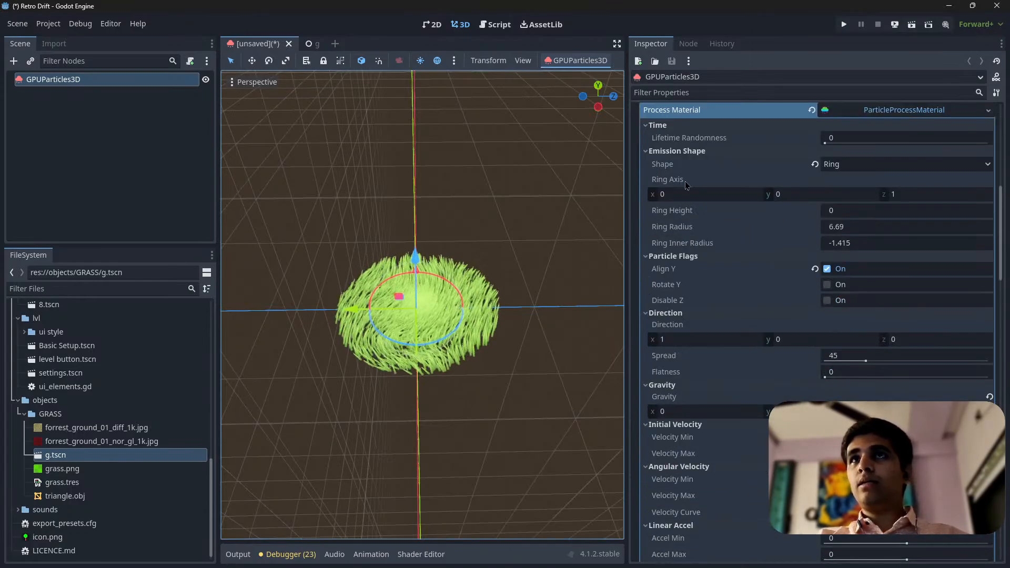
{"action": "left_click", "coordinate": [874, 242]}
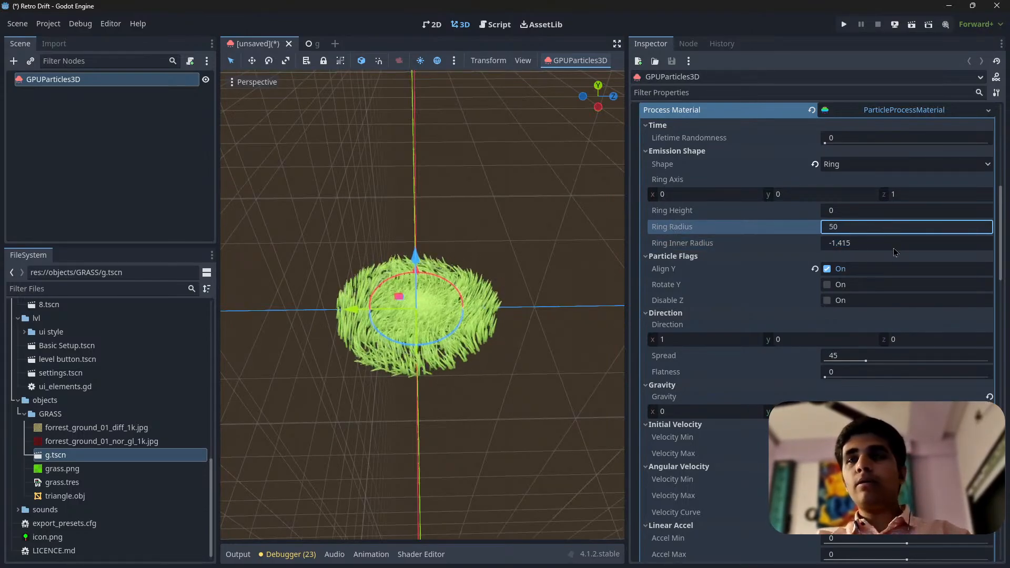
{"action": "type", "text": "25"}
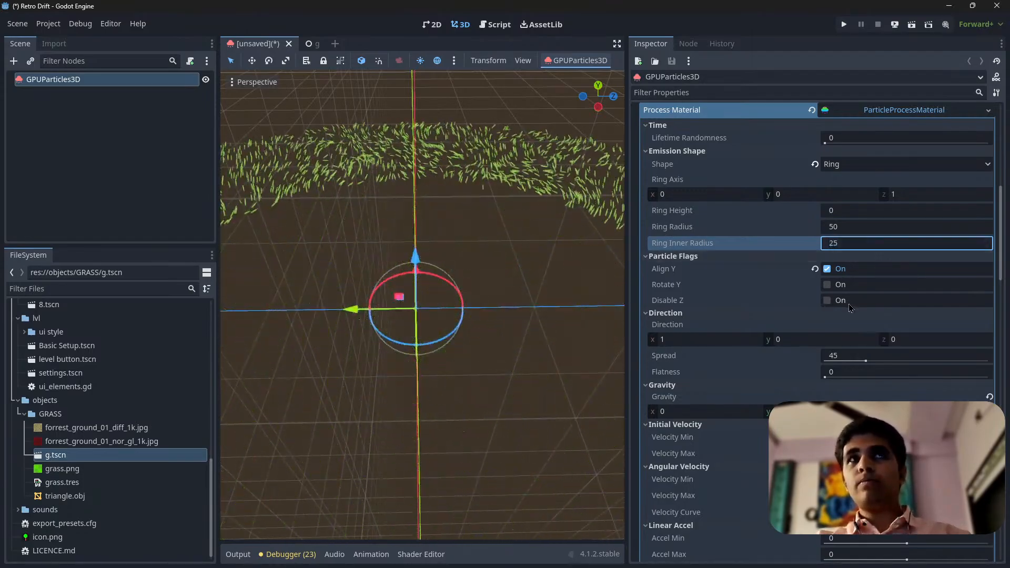
{"action": "double_click", "coordinate": [865, 243]}
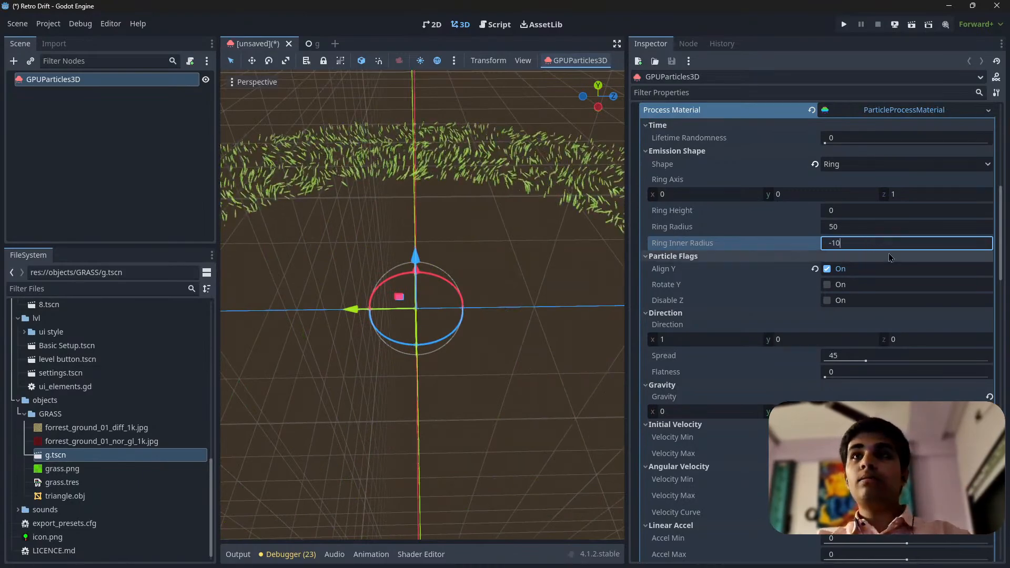
{"action": "key", "text": "Return"}
Raise the emitter's particle Amount to 100000
{"action": "scroll", "coordinate": [851, 179], "scroll_direction": "up", "scroll_amount": 10}
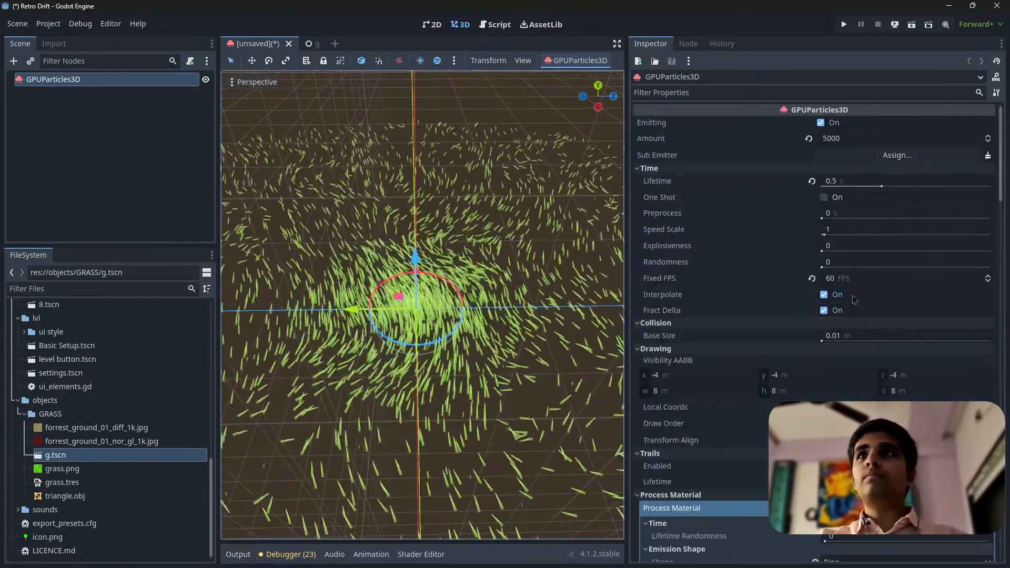
{"action": "left_click", "coordinate": [846, 139]}
{"action": "left_click", "coordinate": [828, 139]}
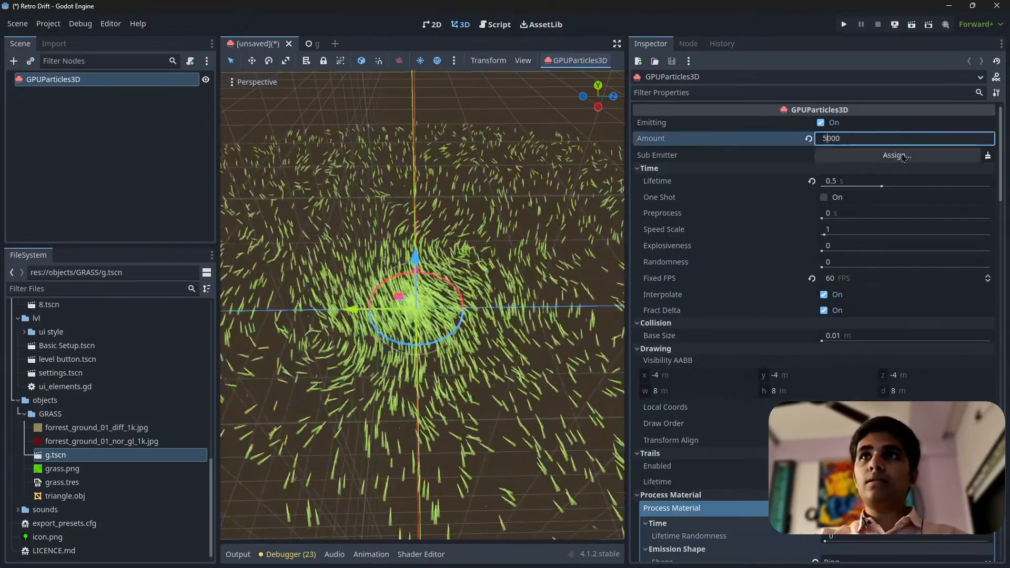
{"action": "key", "text": "BackSpace"}
{"action": "type", "text": "100"}
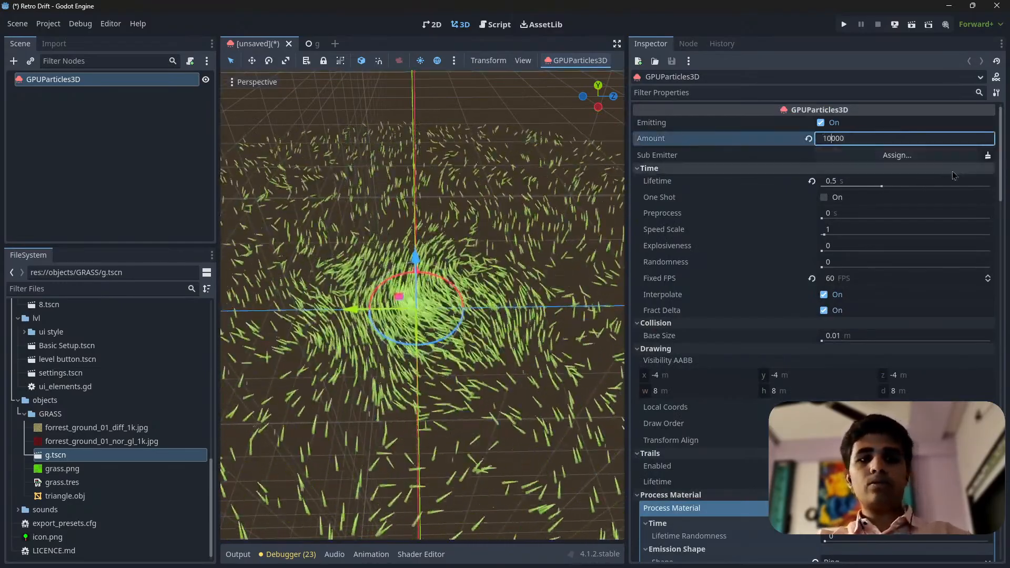
{"action": "key", "text": "Return"}
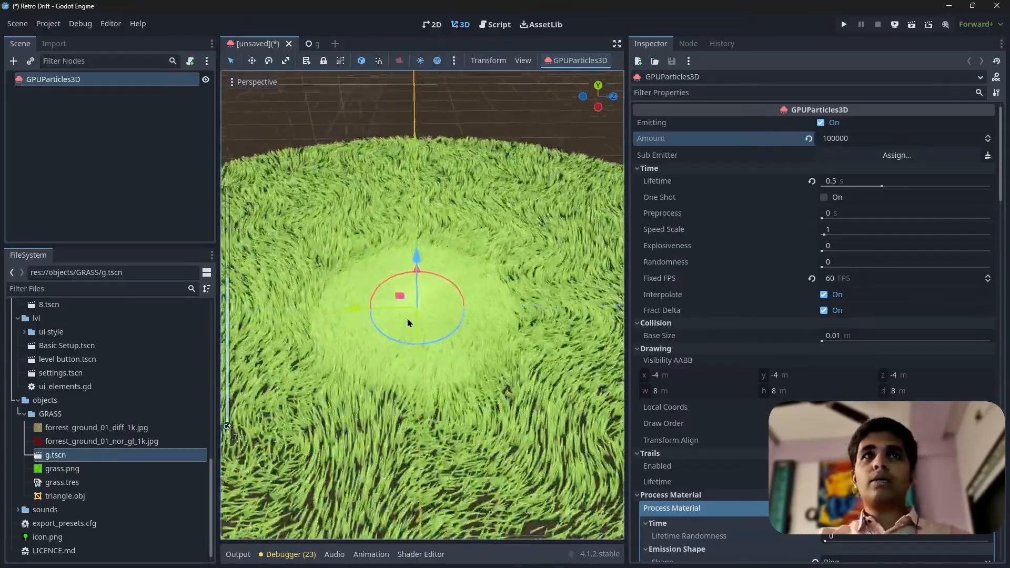
Examine the dense grass field around the emitter from low, close and elevated viewpoints
{"action": "right_click_drag", "start_coordinate": [439, 366], "coordinate": [402, 365]}
{"action": "key", "text": "s"}
{"action": "scroll", "coordinate": [407, 371], "scroll_direction": "up", "scroll_amount": 3}
{"action": "key", "text": "d"}
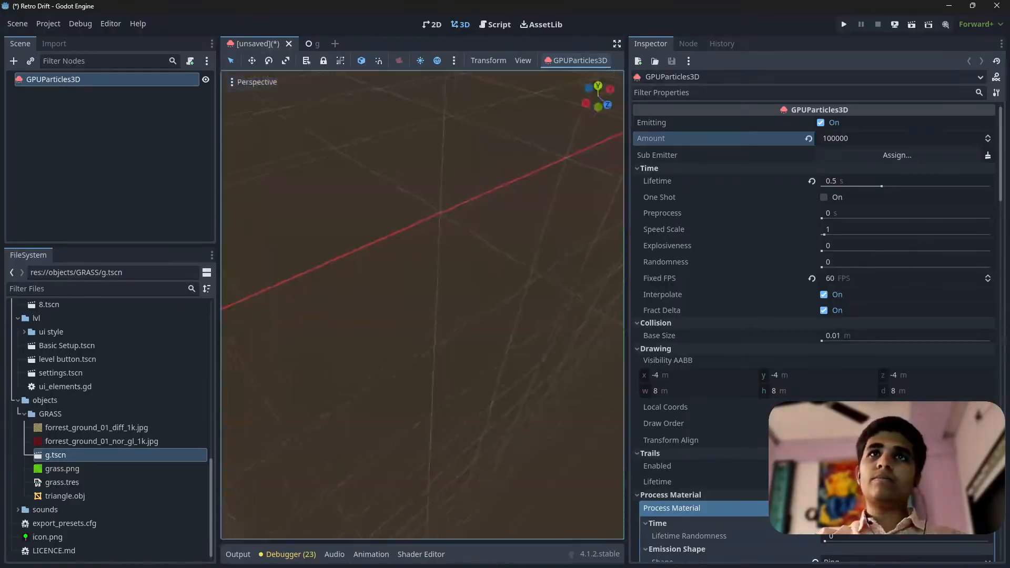
{"action": "key", "text": "f"}
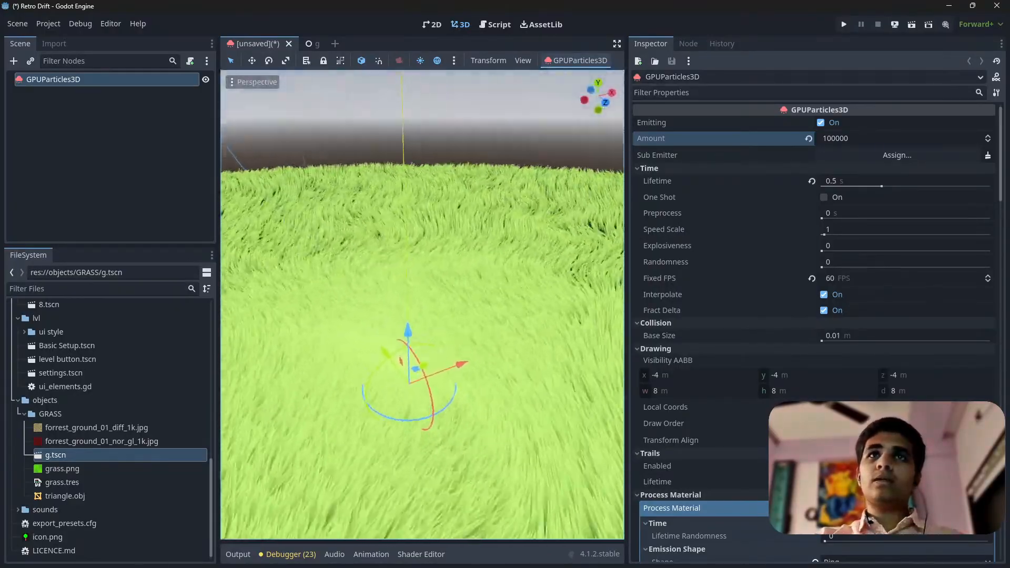
{"action": "key", "text": "s"}
{"action": "right_click_drag", "start_coordinate": [402, 365], "coordinate": [380, 391]}
{"action": "scroll", "coordinate": [380, 392], "scroll_direction": "up", "scroll_amount": 3}
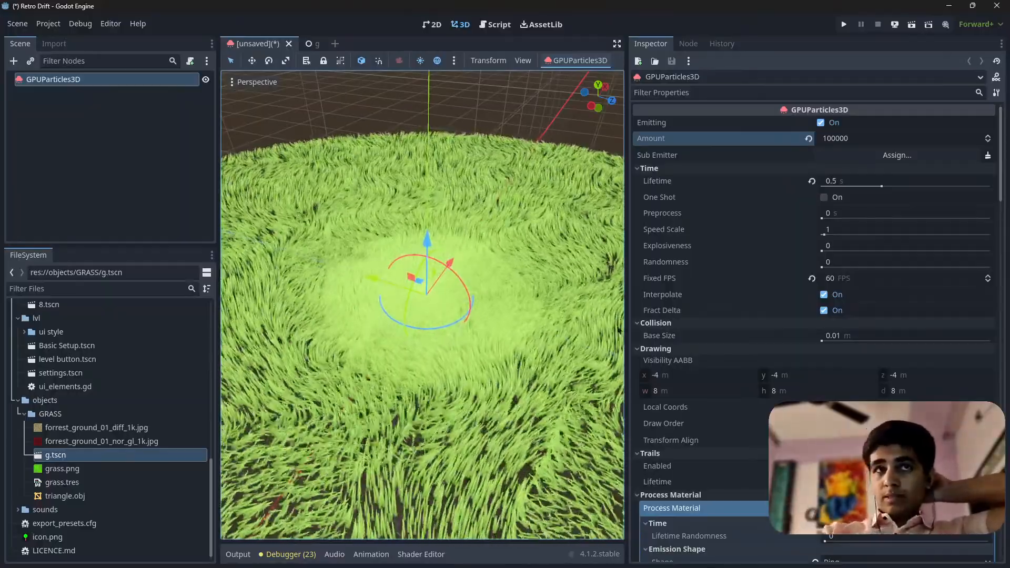
Widen the 3D viewport and reduce the emitter's particle Amount to 10000
{"action": "left_click_drag", "start_coordinate": [627, 337], "coordinate": [678, 334]}
{"action": "right_click_drag", "start_coordinate": [526, 342], "coordinate": [510, 376]}
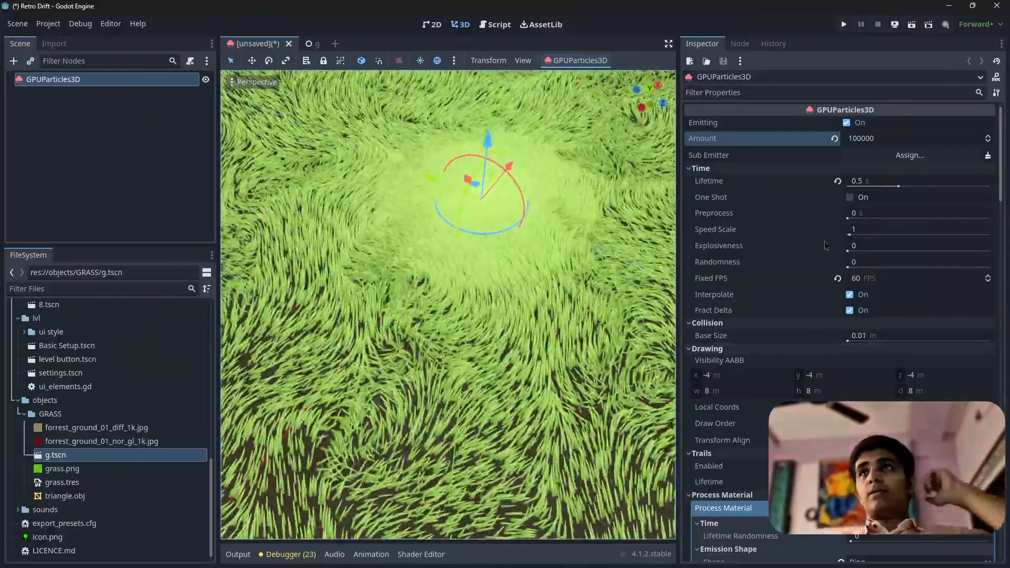
{"action": "left_click", "coordinate": [897, 138]}
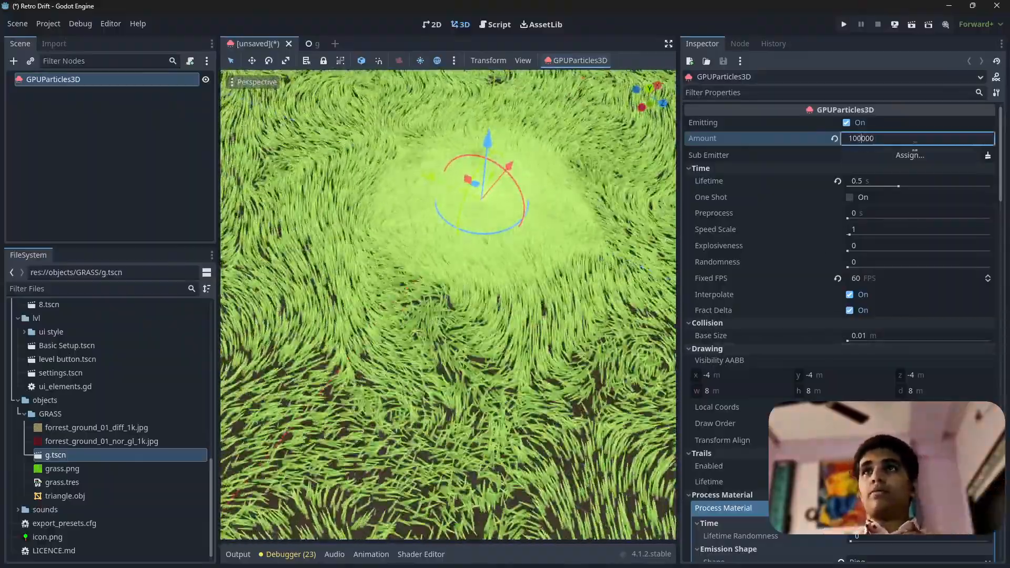
{"action": "key", "text": "BackSpace"}
{"action": "key", "text": "Return"}
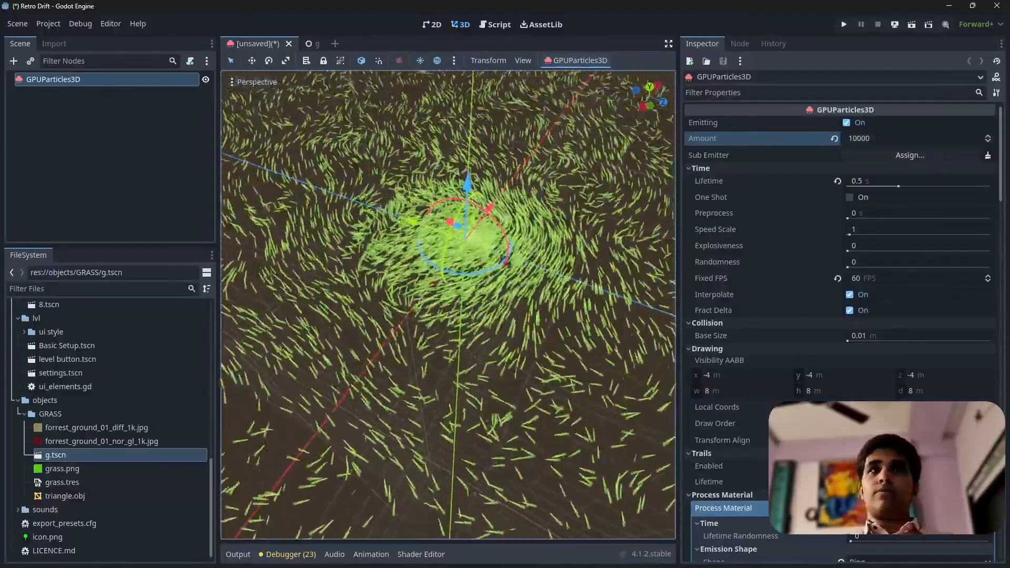
Set the emission ring's radius to 20 in the process material
{"action": "scroll", "coordinate": [932, 315], "scroll_direction": "down", "scroll_amount": 5}
{"action": "scroll", "coordinate": [933, 315], "scroll_direction": "up", "scroll_amount": 5}
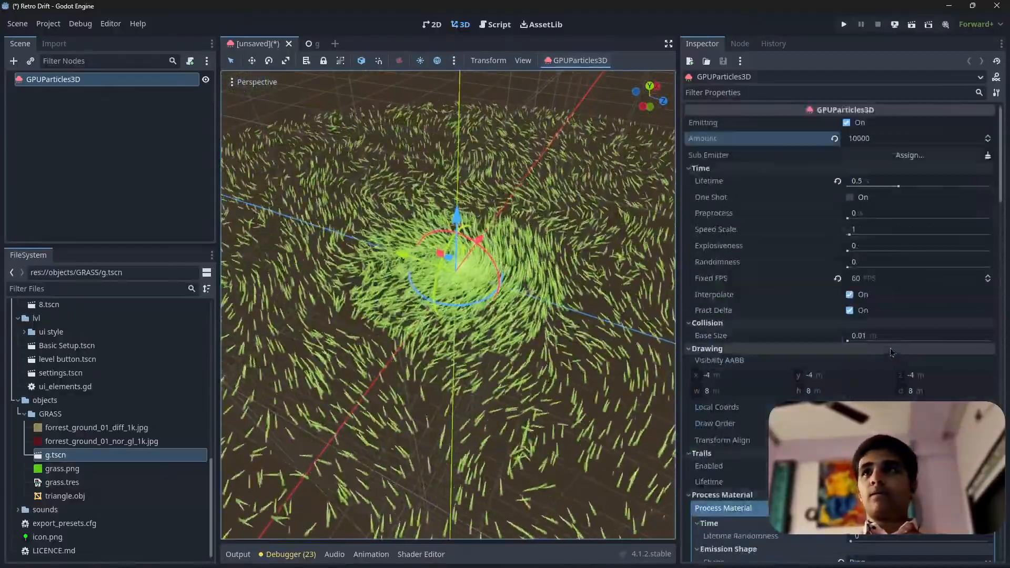
{"action": "scroll", "coordinate": [933, 315], "scroll_direction": "down", "scroll_amount": 2}
{"action": "scroll", "coordinate": [842, 315], "scroll_direction": "down", "scroll_amount": 2}
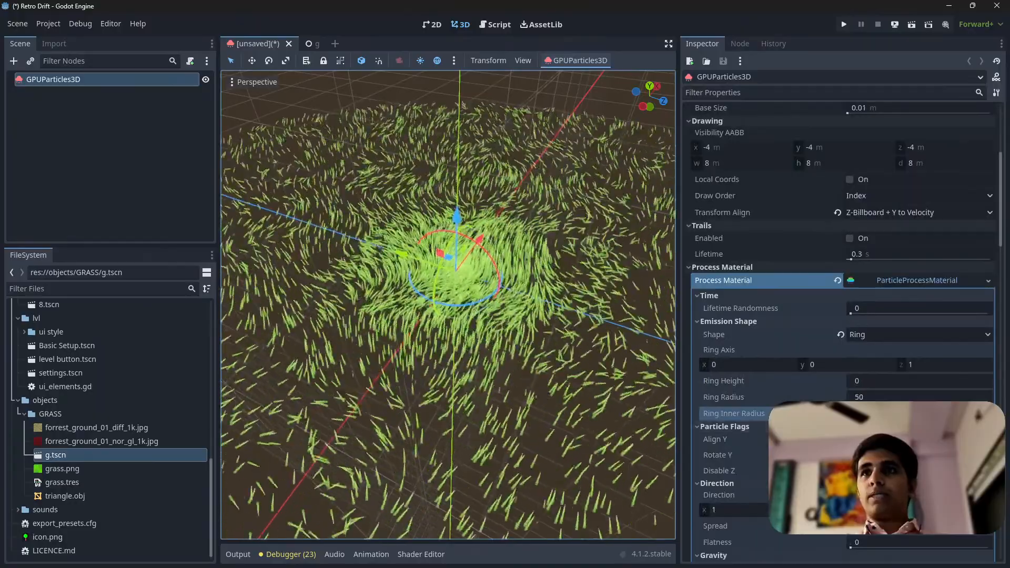
{"action": "scroll", "coordinate": [841, 315], "scroll_direction": "down", "scroll_amount": 2}
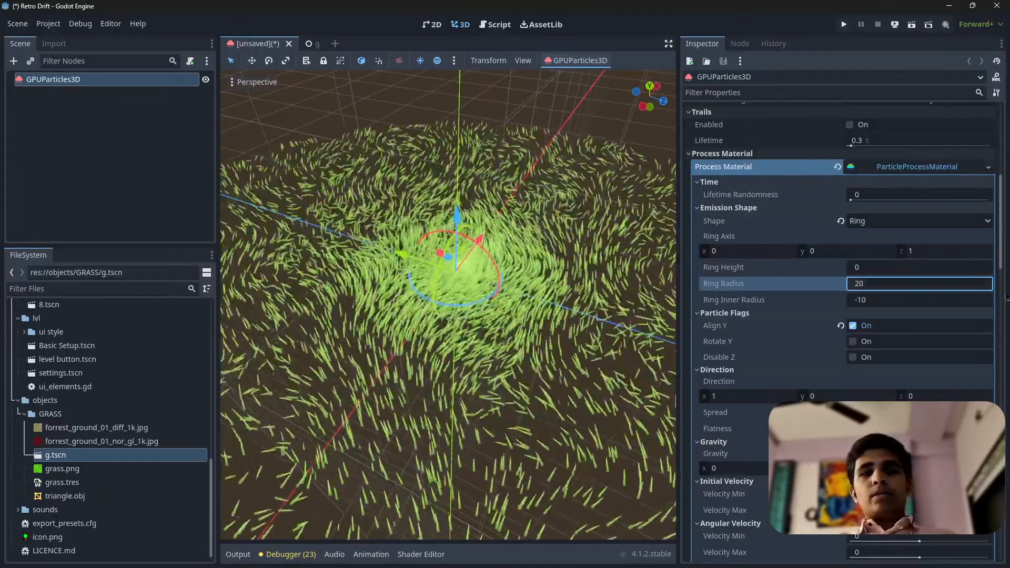
Examine the density and coverage of the smaller grass patch from close and distant angles
{"action": "right_click_drag", "start_coordinate": [528, 266], "coordinate": [573, 298]}
{"action": "key", "text": "w"}
{"action": "key", "text": "s"}
{"action": "key", "text": "s"}
{"action": "key", "text": "w"}
{"action": "key", "text": "w"}
{"action": "key", "text": "s"}
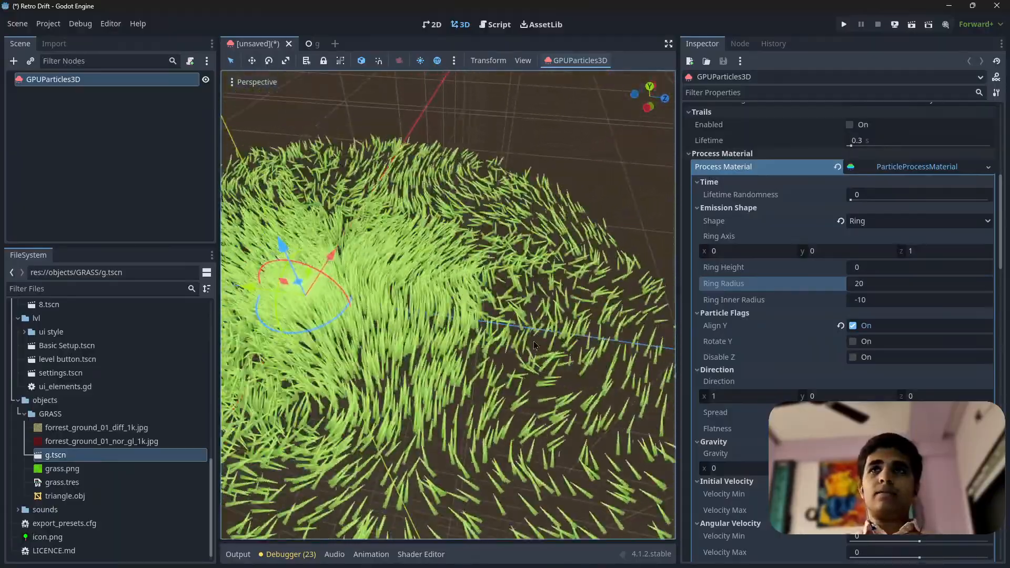
Set both Scale Min and Scale Max of the particle process material to 4
{"action": "scroll", "coordinate": [736, 419], "scroll_direction": "down", "scroll_amount": 7}
{"action": "scroll", "coordinate": [736, 419], "scroll_direction": "down", "scroll_amount": 7}
{"action": "left_click", "coordinate": [881, 264]}
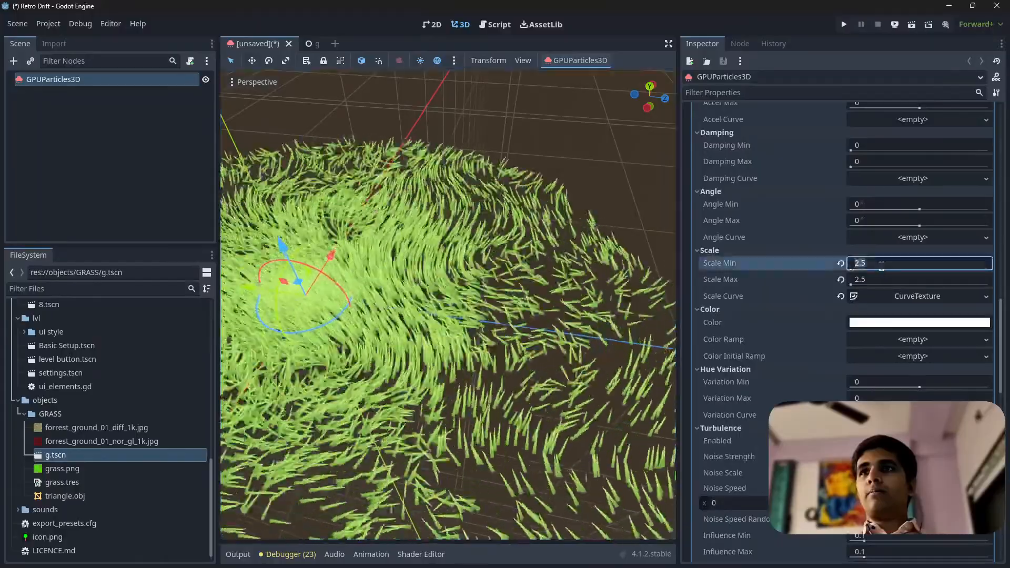
{"action": "type", "text": "4"}
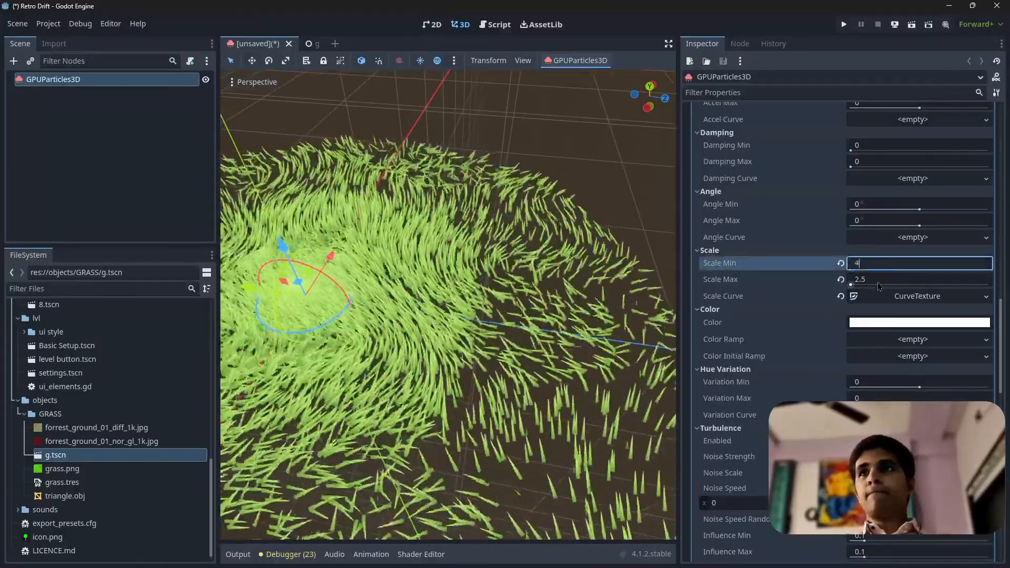
{"action": "left_click", "coordinate": [877, 280]}
{"action": "type", "text": "4"}
{"action": "key", "text": "Return"}
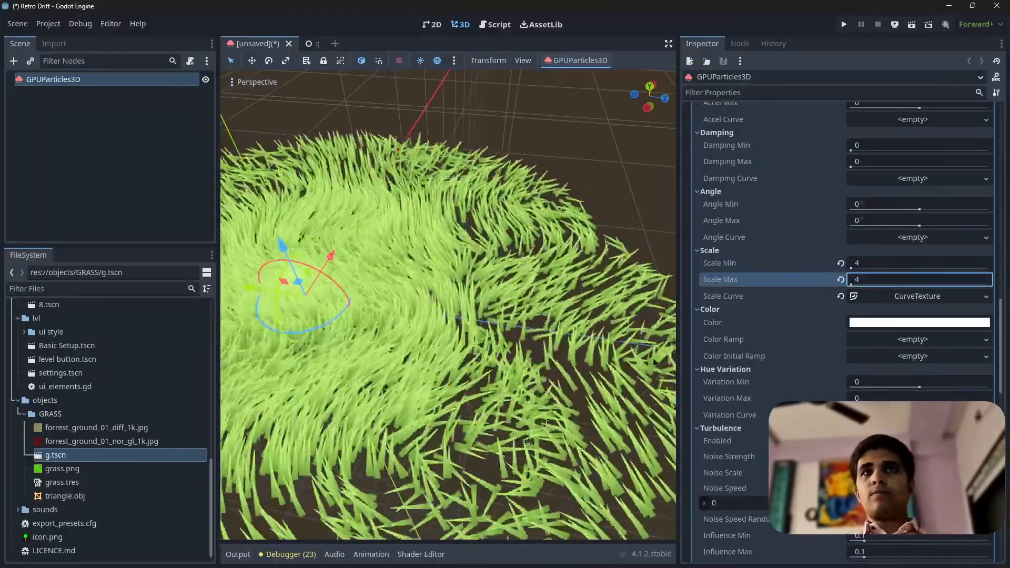
Raise the emitter's particle Amount to 100000
{"action": "scroll", "coordinate": [581, 343], "scroll_direction": "down", "scroll_amount": 2}
{"action": "scroll", "coordinate": [582, 343], "scroll_direction": "down", "scroll_amount": 5}
{"action": "scroll", "coordinate": [889, 137], "scroll_direction": "up", "scroll_amount": 10}
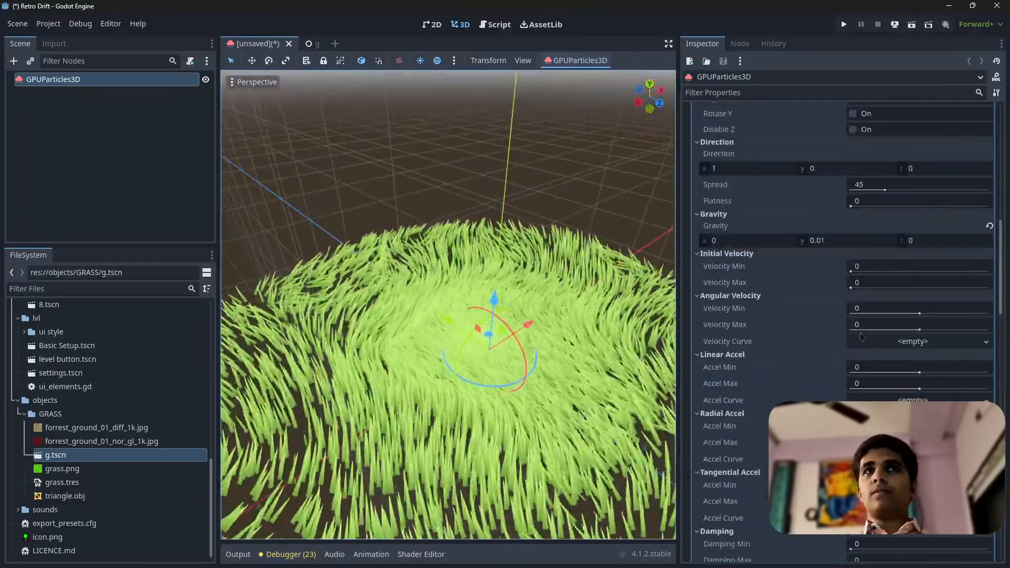
{"action": "scroll", "coordinate": [889, 137], "scroll_direction": "up", "scroll_amount": 6}
{"action": "left_click", "coordinate": [897, 138]}
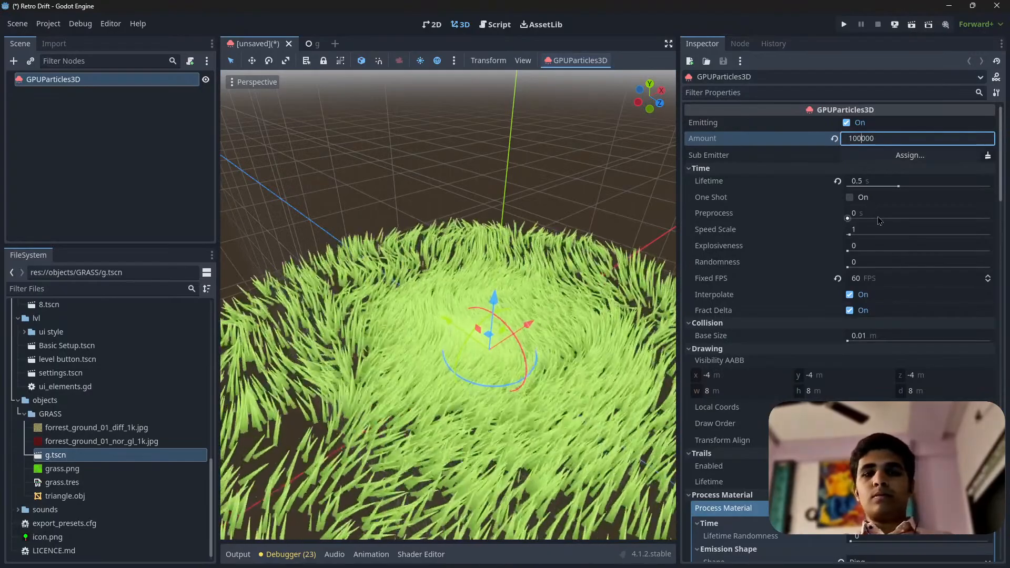
{"action": "type", "text": "0"}
{"action": "key", "text": "Return"}
Examine the density and outer edge of the grass patch from low, close and elevated viewpoints
{"action": "scroll", "coordinate": [478, 348], "scroll_direction": "down", "scroll_amount": 5}
{"action": "right_click_drag", "start_coordinate": [493, 312], "coordinate": [505, 341]}
{"action": "scroll", "coordinate": [494, 305], "scroll_direction": "down", "scroll_amount": 3}
{"action": "scroll", "coordinate": [494, 305], "scroll_direction": "up", "scroll_amount": 7}
{"action": "middle_click_drag", "start_coordinate": [495, 305], "coordinate": [558, 257]}
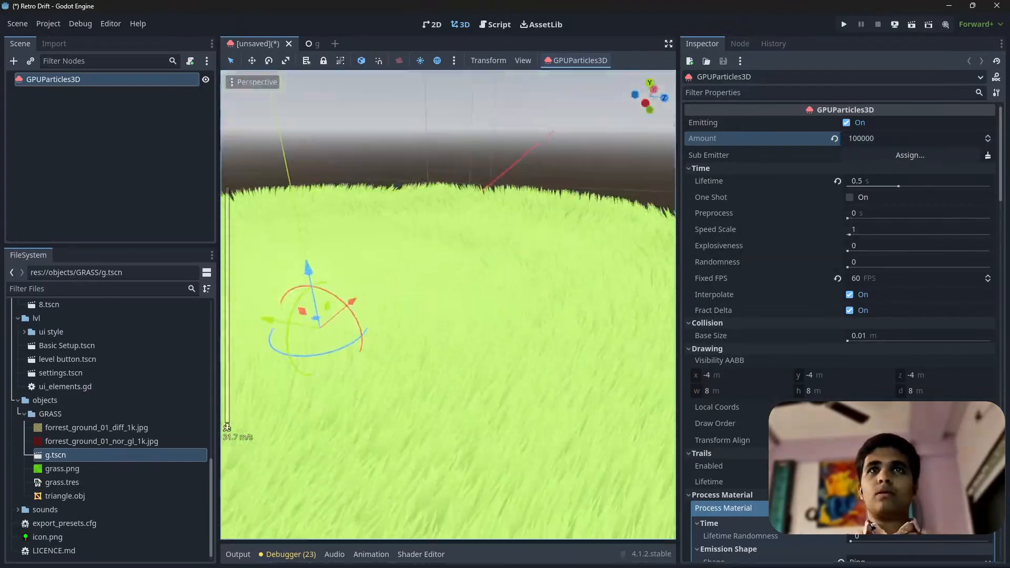
{"action": "scroll", "coordinate": [558, 257], "scroll_direction": "down", "scroll_amount": 3}
{"action": "right_click_drag", "start_coordinate": [473, 305], "coordinate": [458, 374]}
{"action": "right_click_drag", "start_coordinate": [531, 332], "coordinate": [563, 333]}
{"action": "key", "text": "w"}
{"action": "key", "text": "s"}
{"action": "scroll", "coordinate": [955, 386], "scroll_direction": "down", "scroll_amount": 3}
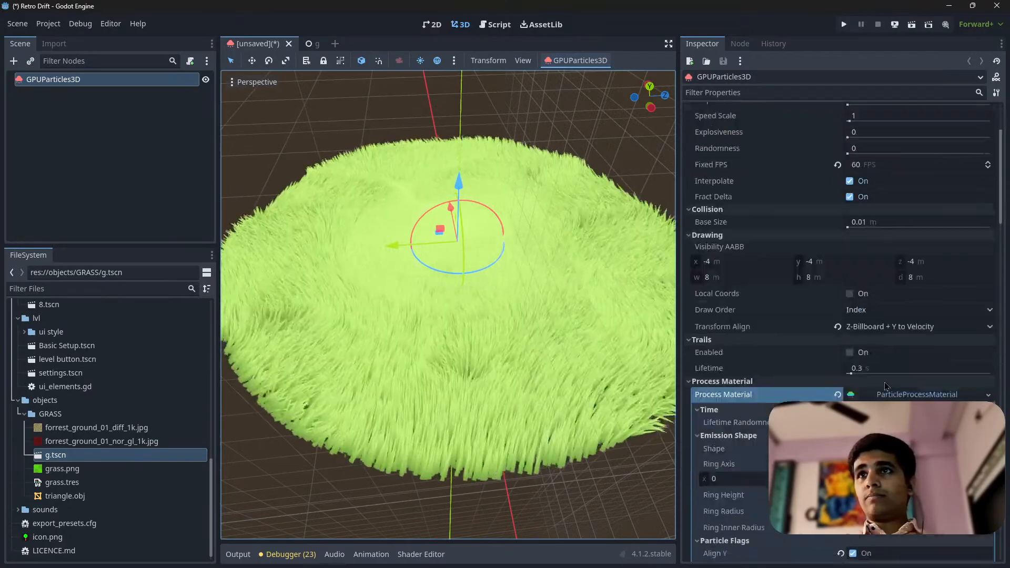
{"action": "right_click_drag", "start_coordinate": [557, 363], "coordinate": [566, 347]}
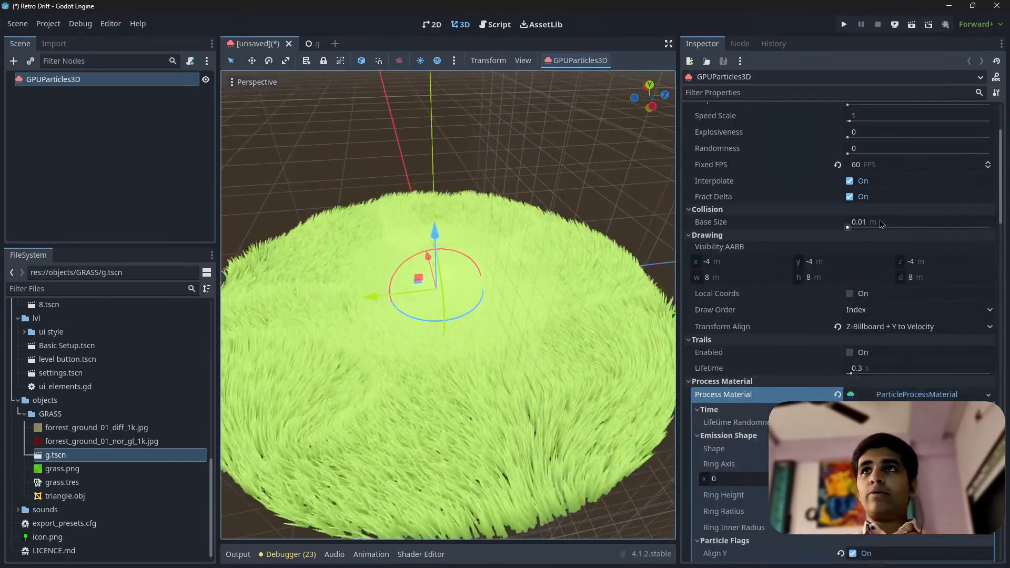
Set the emission ring's radius to 50 and its inner radius to -25
{"action": "scroll", "coordinate": [894, 305], "scroll_direction": "up", "scroll_amount": 3}
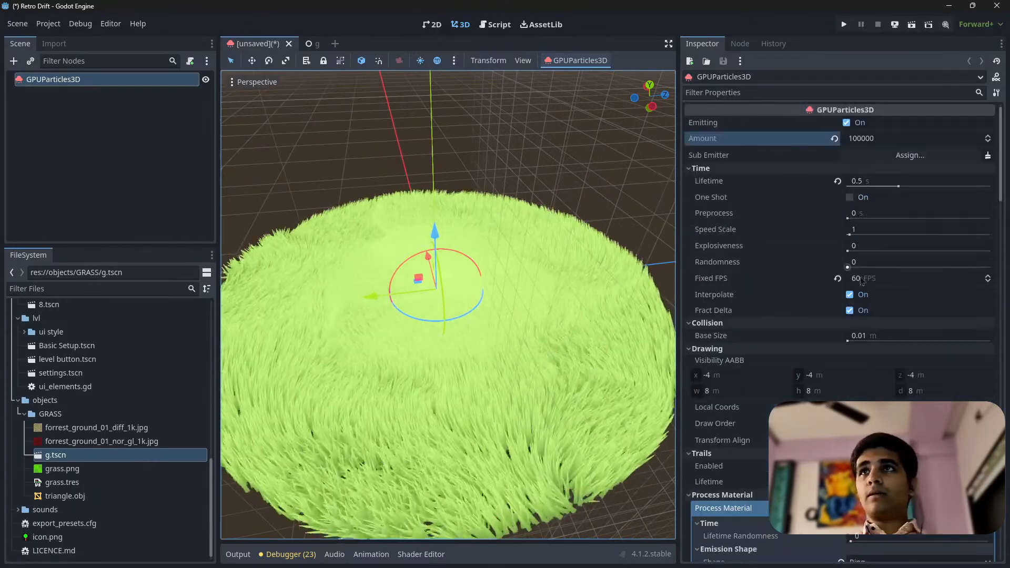
{"action": "scroll", "coordinate": [873, 394], "scroll_direction": "down", "scroll_amount": 9}
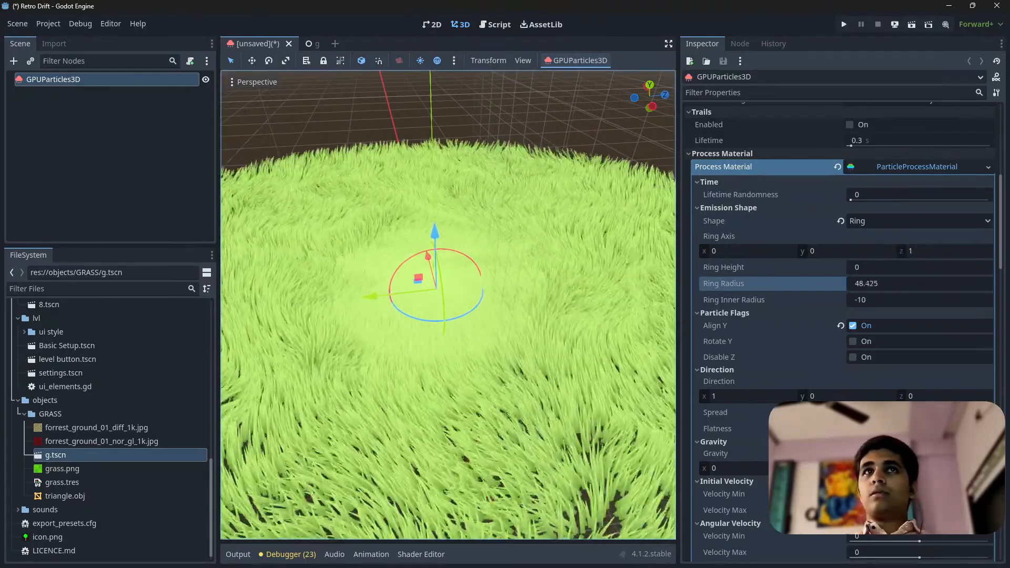
{"action": "left_click", "coordinate": [877, 301]}
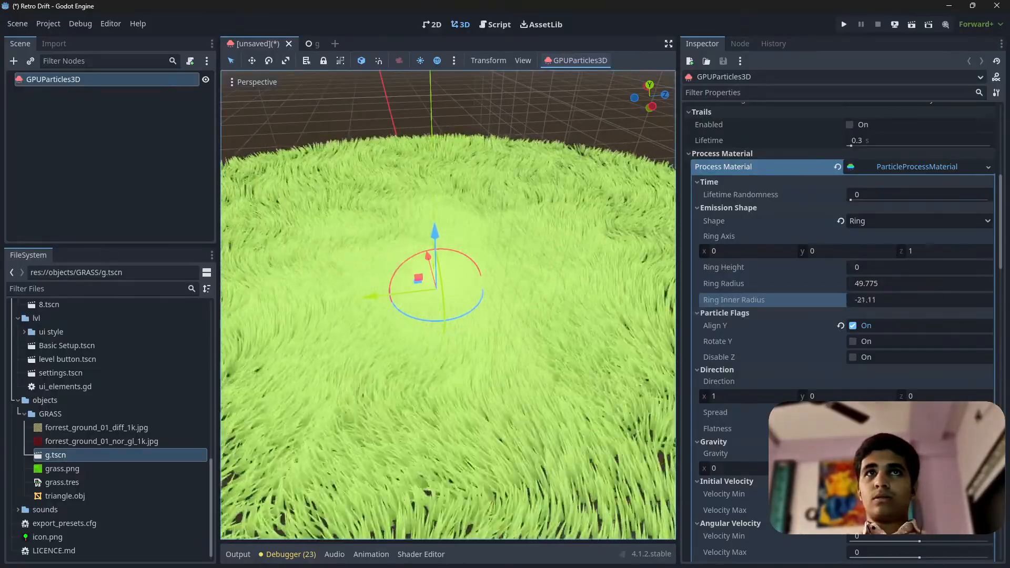
{"action": "left_click", "coordinate": [893, 289]}
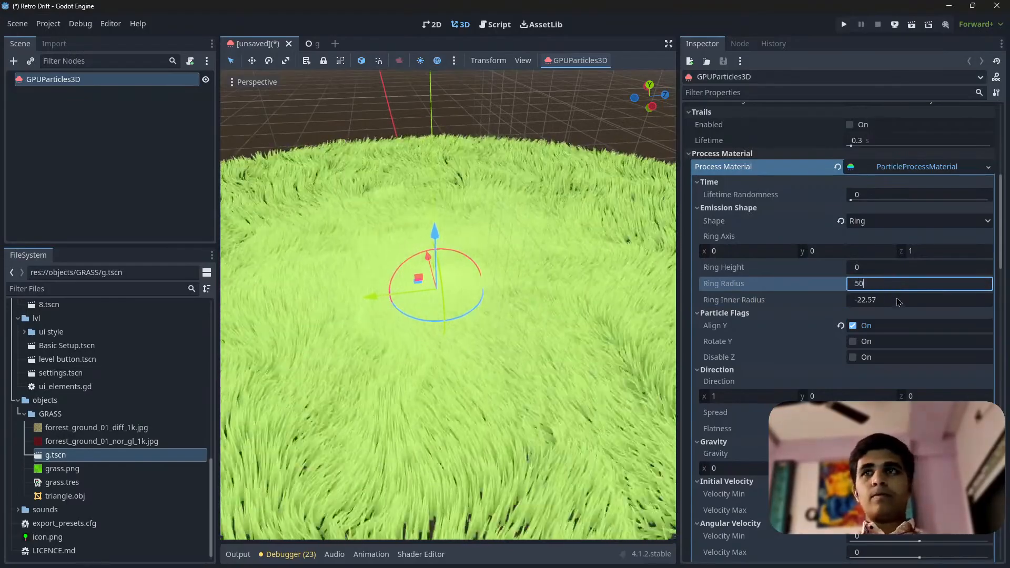
{"action": "left_click", "coordinate": [895, 300]}
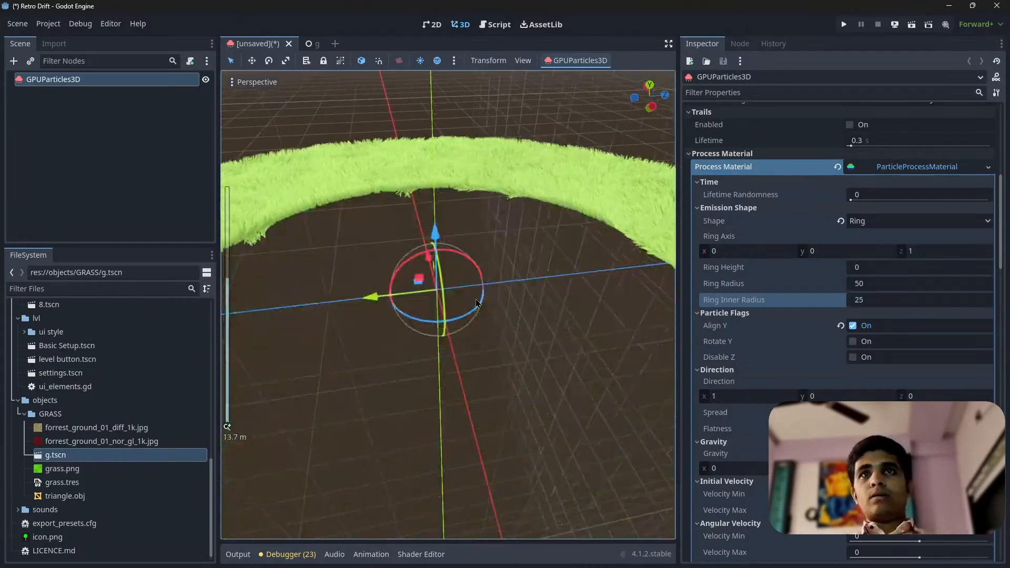
{"action": "left_click", "coordinate": [880, 225]}
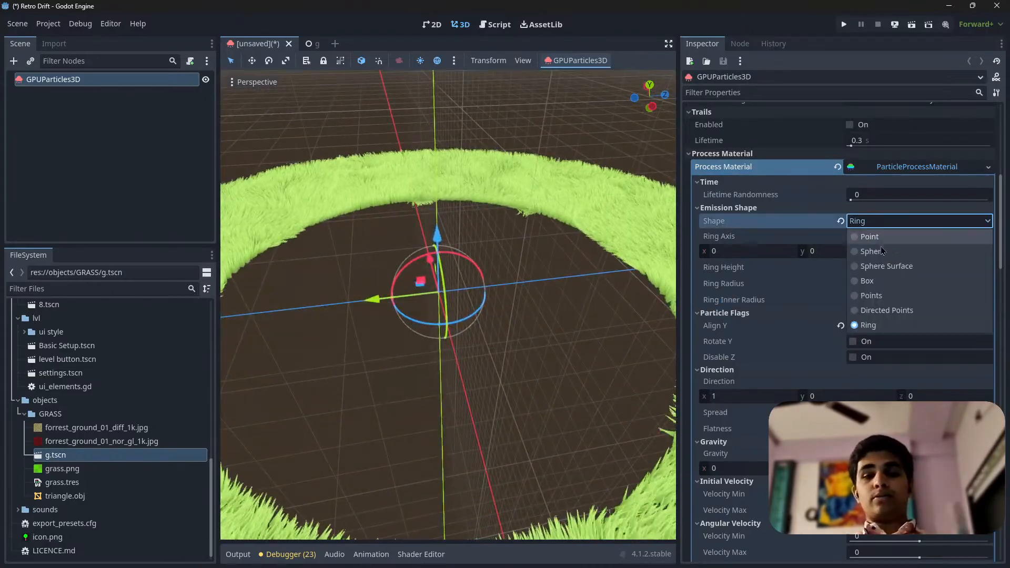
{"action": "left_click", "coordinate": [865, 223]}
{"action": "left_click", "coordinate": [869, 300]}
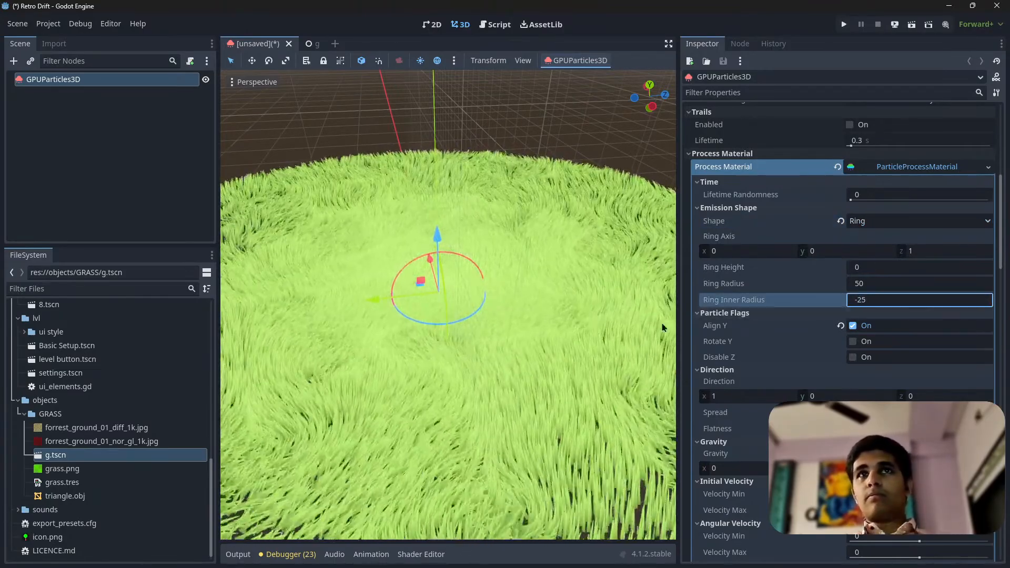
Examine the enlarged grass field's coverage and blade movement at ground level, from above and from a distance
{"action": "mouse_move", "coordinate": [631, 321]}
{"action": "right_mouse_down"}
{"action": "mouse_move", "coordinate": [641, 302]}
{"action": "mouse_move", "coordinate": [610, 340]}
{"action": "mouse_move", "coordinate": [623, 363]}
{"action": "mouse_move", "coordinate": [641, 357]}
{"action": "mouse_move", "coordinate": [645, 326]}
{"action": "mouse_move", "coordinate": [618, 253]}
{"action": "mouse_move", "coordinate": [633, 320]}
{"action": "mouse_move", "coordinate": [639, 308]}
{"action": "right_mouse_up"}
{"action": "key", "text": "w"}
{"action": "key", "text": "a"}
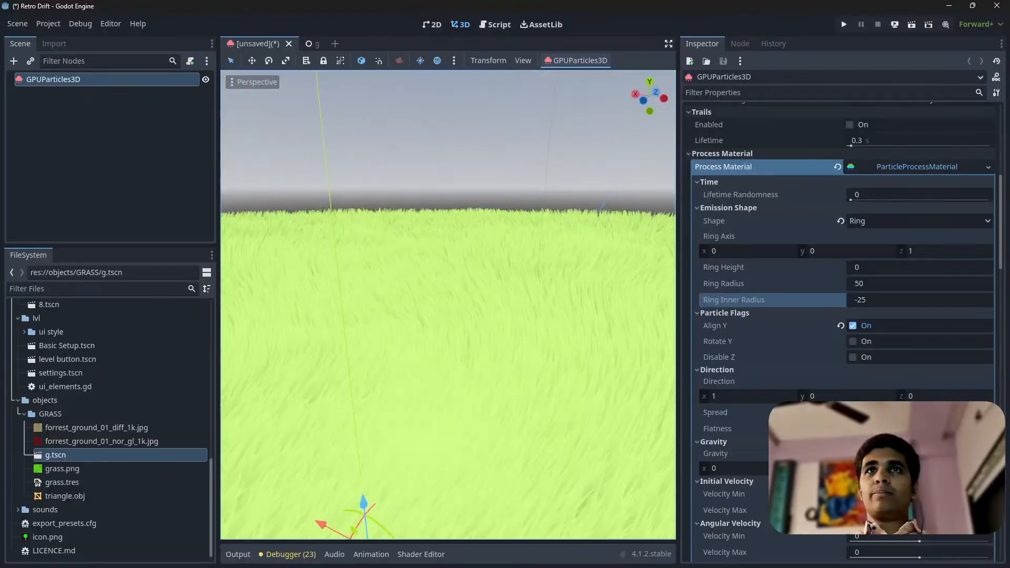
{"action": "right_click_drag", "start_coordinate": [448, 305], "coordinate": [497, 297]}
{"action": "key", "text": "s"}
{"action": "key", "text": "w"}
{"action": "key", "text": "s"}
{"action": "key", "text": "w"}
{"action": "right_click_drag", "start_coordinate": [484, 377], "coordinate": [421, 377]}
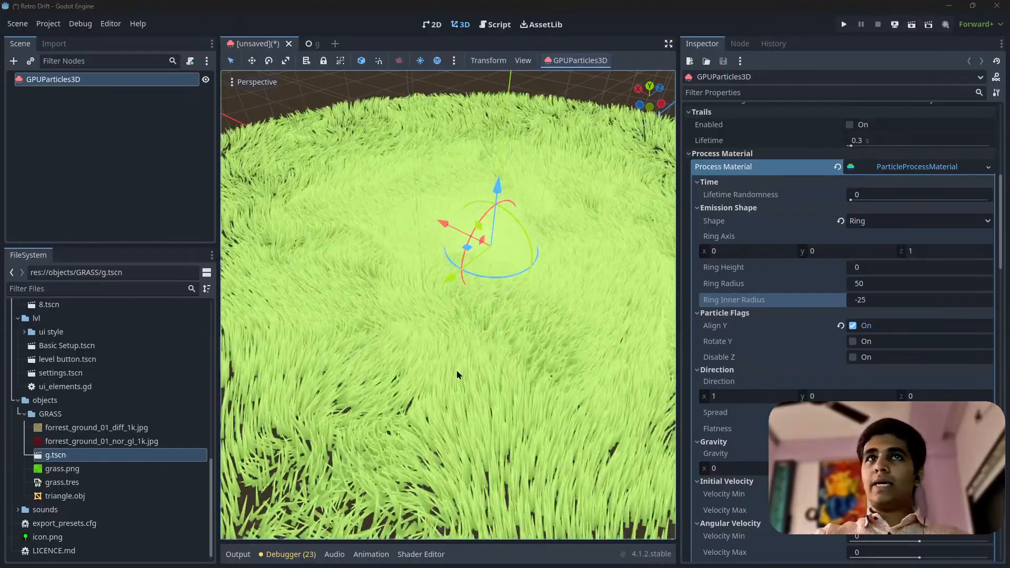
{"action": "right_click_drag", "start_coordinate": [448, 305], "coordinate": [490, 356]}
{"action": "key", "text": "s"}
{"action": "key", "text": "w"}
{"action": "key", "text": "s"}
{"action": "key", "text": "w"}
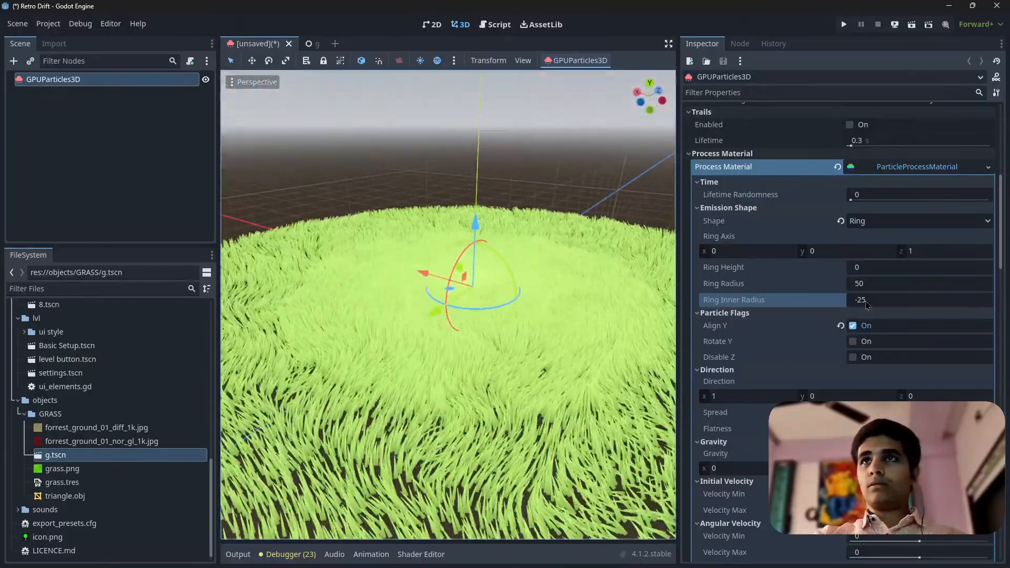
Set the turbulence Noise Strength to 20 and Noise Scale to about 6.76, and widen the 3D viewport on both sides
{"action": "scroll", "coordinate": [866, 305], "scroll_direction": "down", "scroll_amount": 15}
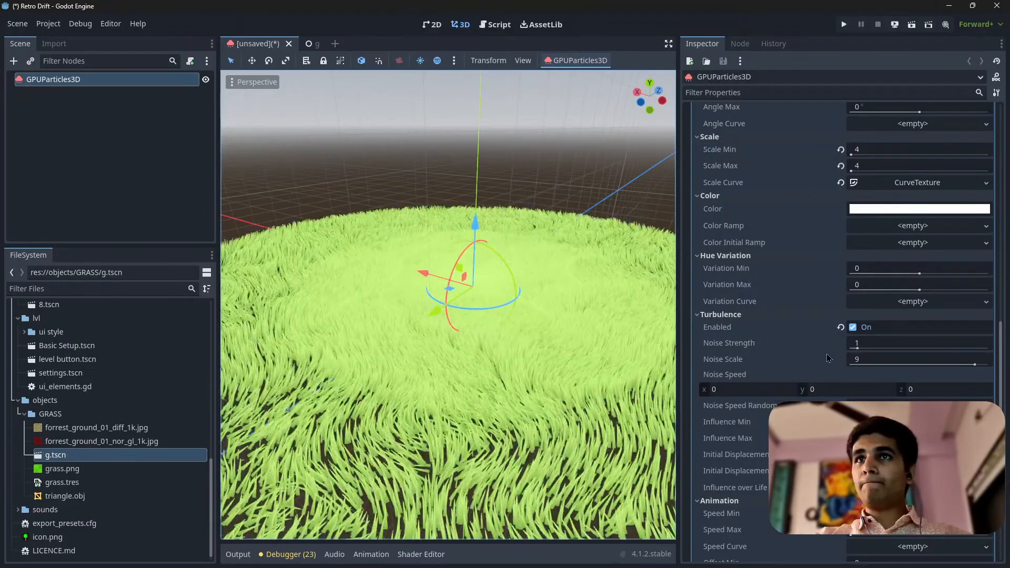
{"action": "scroll", "coordinate": [791, 342], "scroll_direction": "down", "scroll_amount": 2}
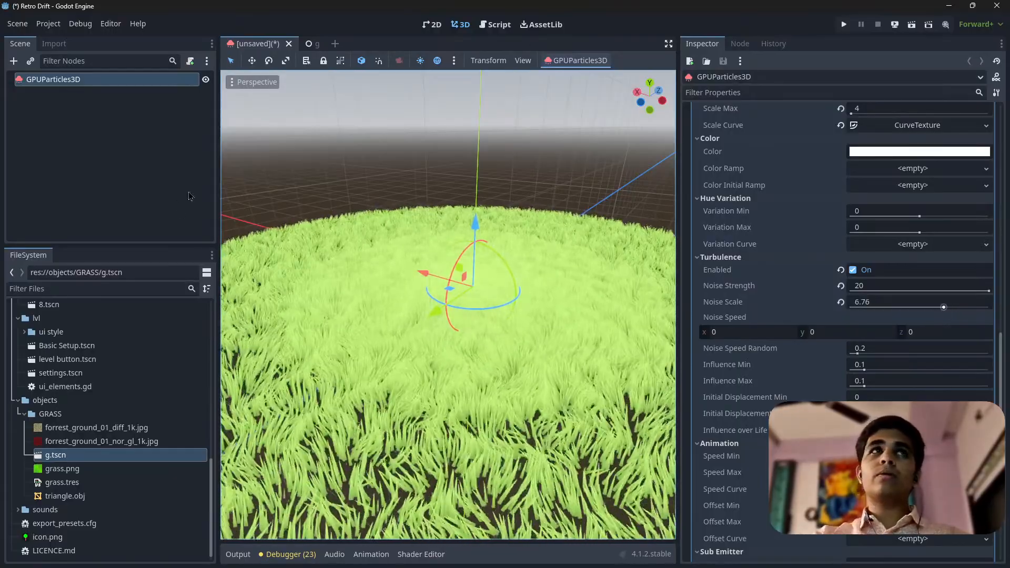
{"action": "left_click_drag", "start_coordinate": [216, 201], "coordinate": [113, 201]}
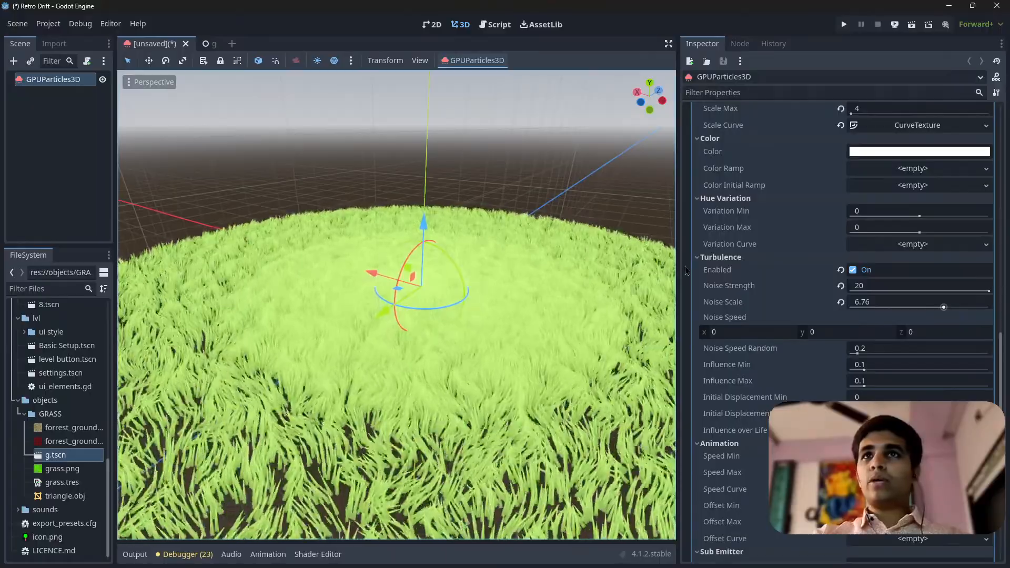
{"action": "left_click_drag", "start_coordinate": [681, 270], "coordinate": [773, 271]}
Raise the turbulence Noise Scale to about 9.11 and set the Noise Speed to x 1, y 0.5, z 1
{"action": "right_click_drag", "start_coordinate": [648, 286], "coordinate": [679, 286]}
{"action": "key", "text": "a"}
{"action": "key", "text": "s"}
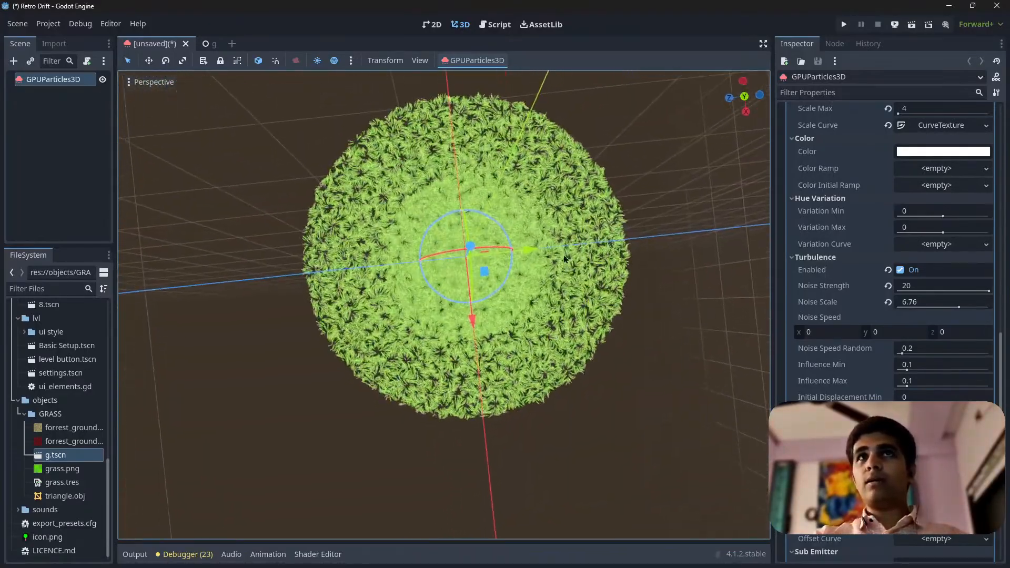
{"action": "left_click_drag", "start_coordinate": [936, 305], "coordinate": [980, 309]}
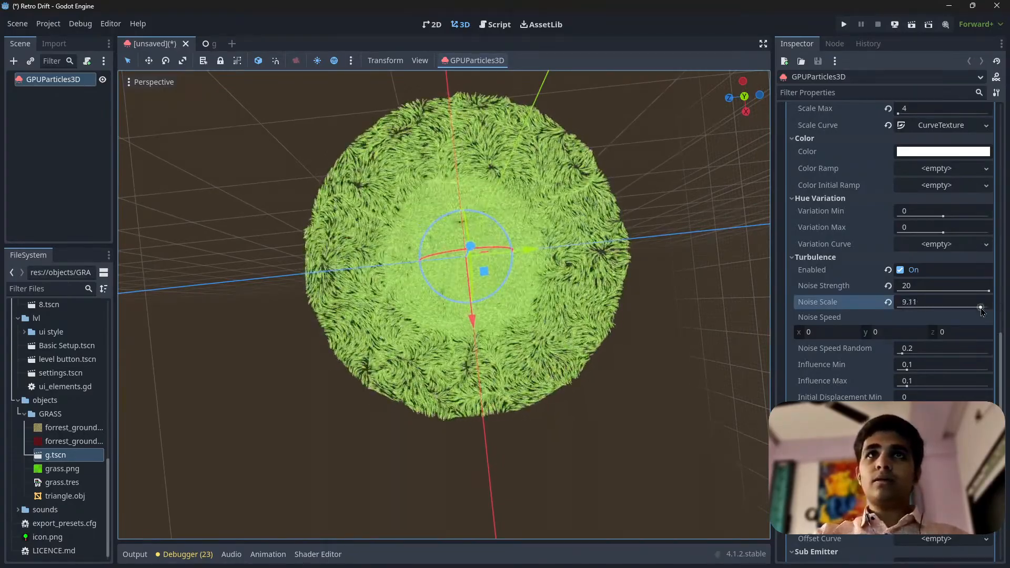
{"action": "left_click_drag", "start_coordinate": [829, 337], "coordinate": [852, 336]}
{"action": "left_click", "coordinate": [824, 335]}
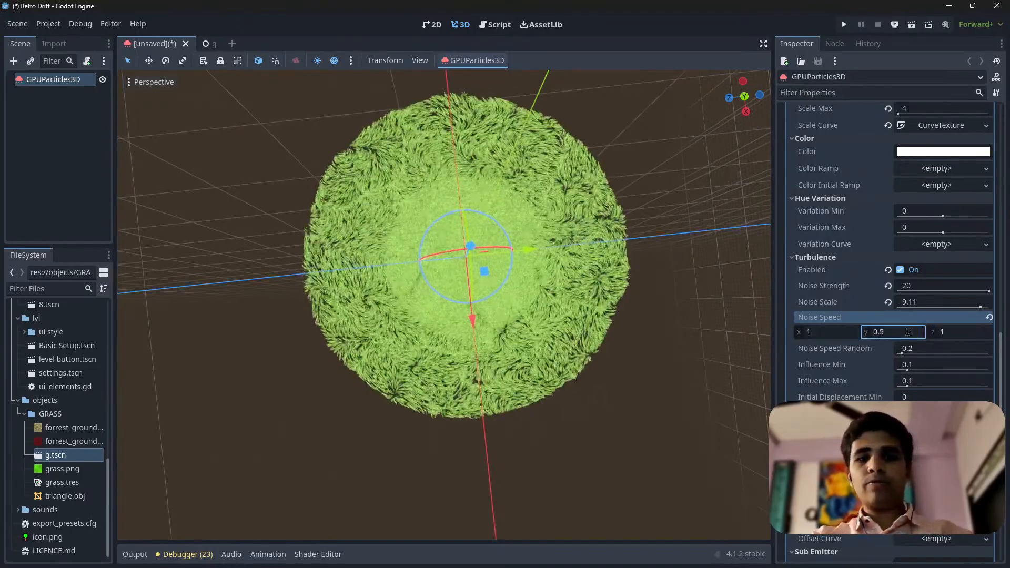
Examine the turbulence-driven sway of the grass from above and from low, close viewpoints
{"action": "scroll", "coordinate": [467, 244], "scroll_direction": "up", "scroll_amount": 2}
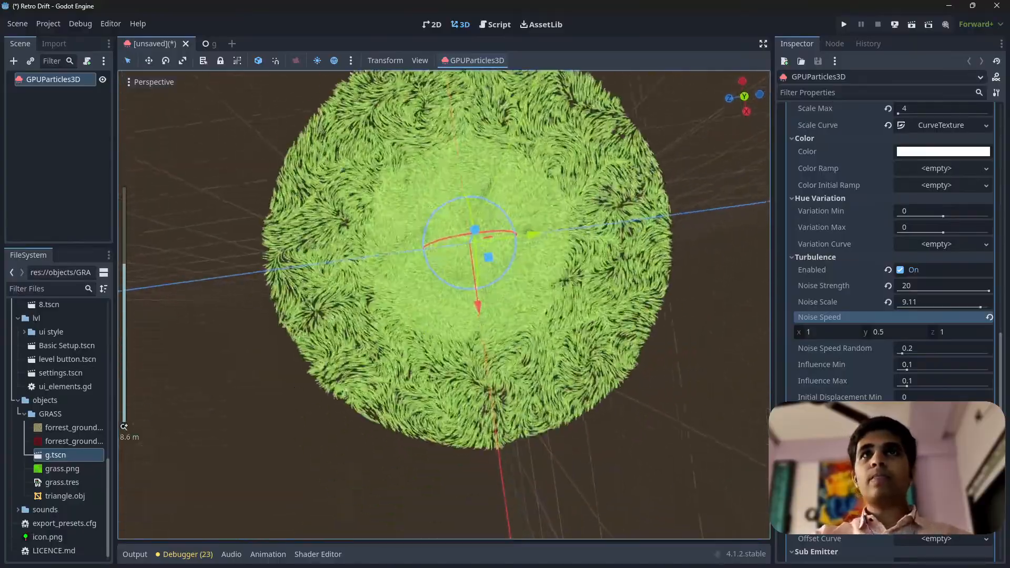
{"action": "key", "text": "w"}
{"action": "right_click_drag", "start_coordinate": [467, 244], "coordinate": [424, 180]}
{"action": "key", "text": "w"}
{"action": "key", "text": "s"}
{"action": "key", "text": "w"}
{"action": "key", "text": "w"}
{"action": "key", "text": "s"}
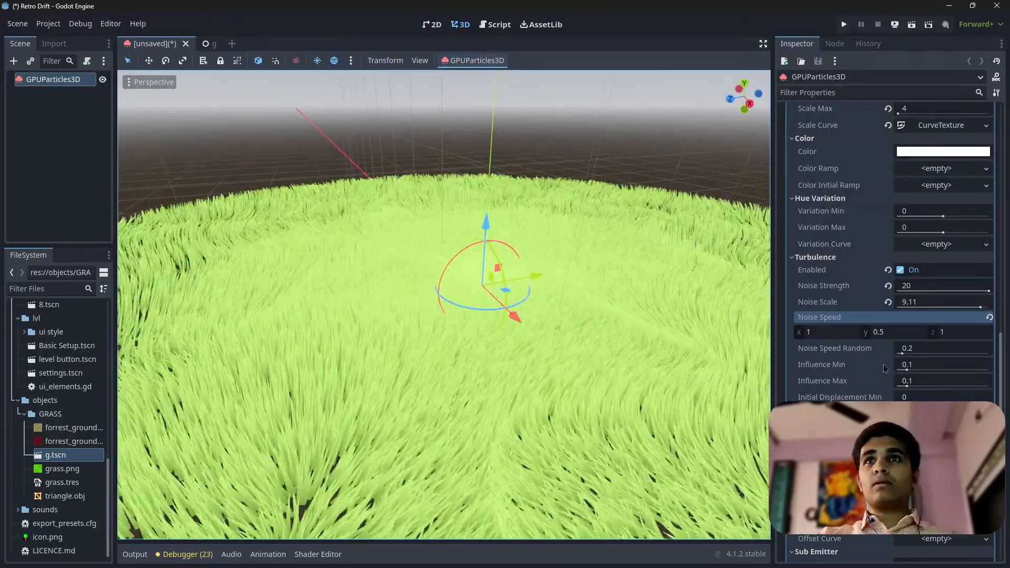
Change the Material Override's albedo colour to a darker, more saturated green
{"action": "scroll", "coordinate": [885, 368], "scroll_direction": "down", "scroll_amount": 15}
{"action": "left_click", "coordinate": [942, 178]}
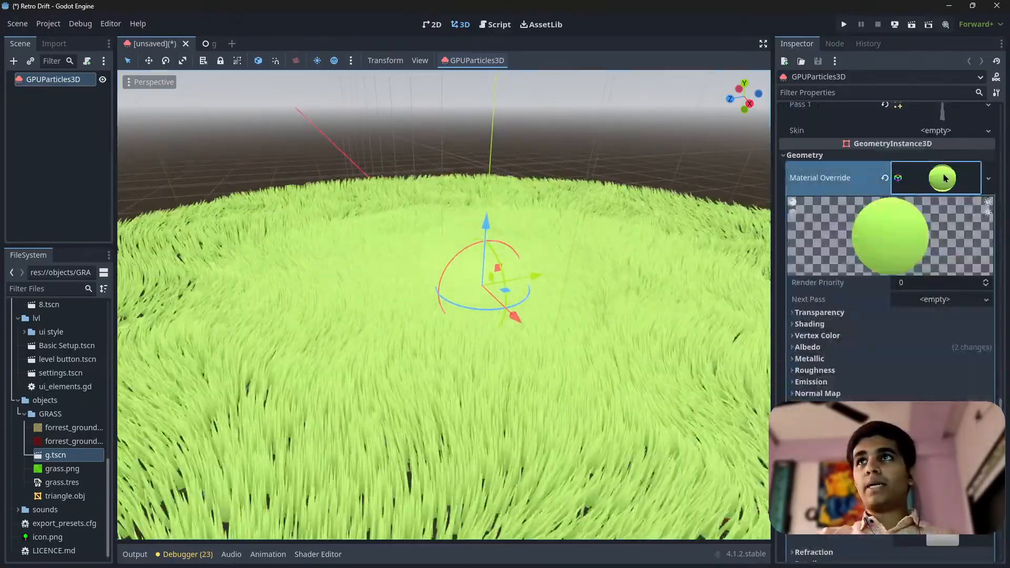
{"action": "scroll", "coordinate": [852, 294], "scroll_direction": "down", "scroll_amount": 3}
{"action": "scroll", "coordinate": [852, 294], "scroll_direction": "up", "scroll_amount": 5}
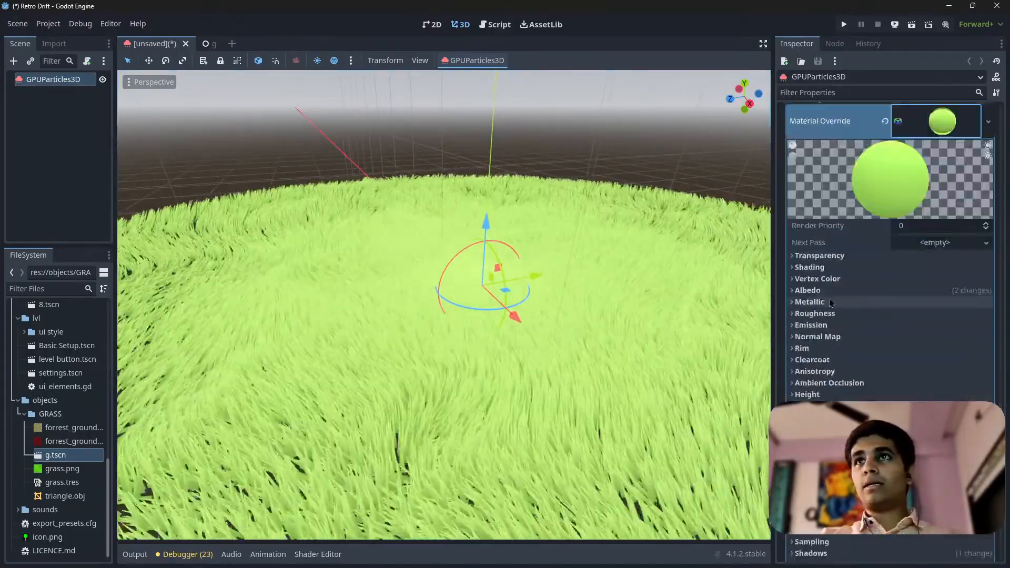
{"action": "left_click", "coordinate": [807, 291]}
{"action": "left_click", "coordinate": [934, 304]}
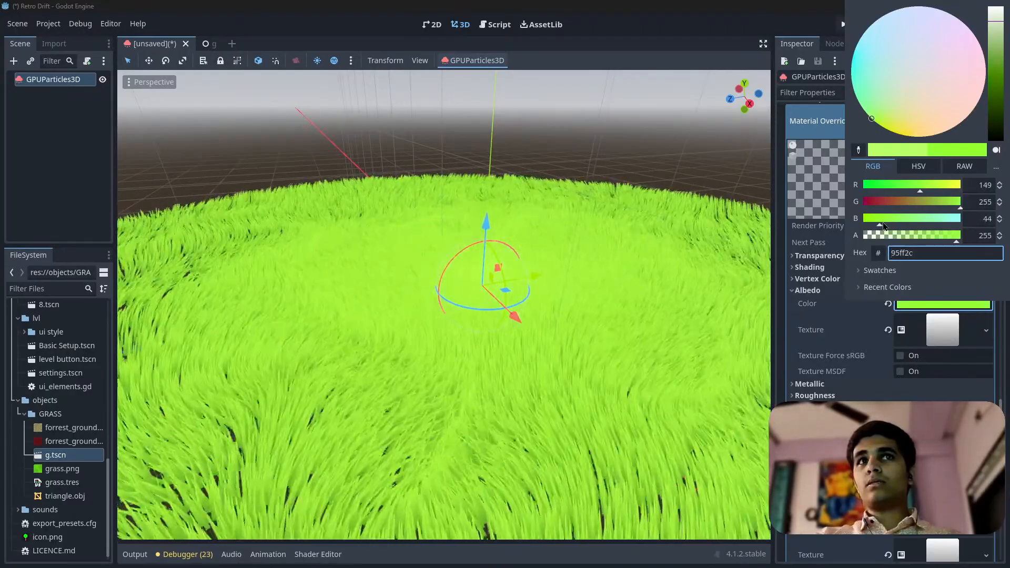
{"action": "left_click_drag", "start_coordinate": [995, 38], "coordinate": [996, 59]}
Darken a colour stop of the albedo gradient texture to deepen the shading along the grass blades
{"action": "left_click", "coordinate": [945, 328]}
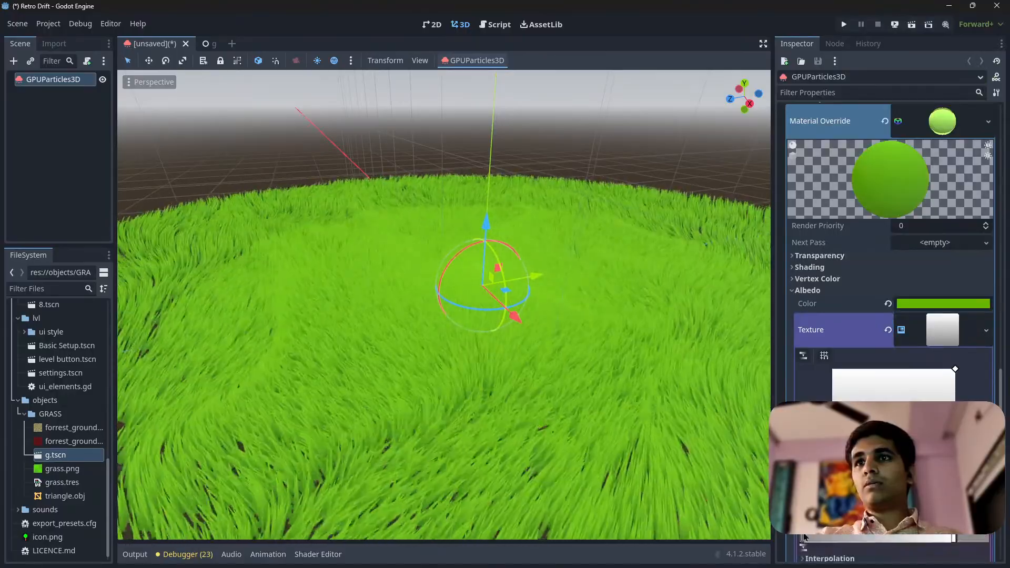
{"action": "left_click", "coordinate": [973, 526]}
{"action": "left_click_drag", "start_coordinate": [949, 277], "coordinate": [950, 320]}
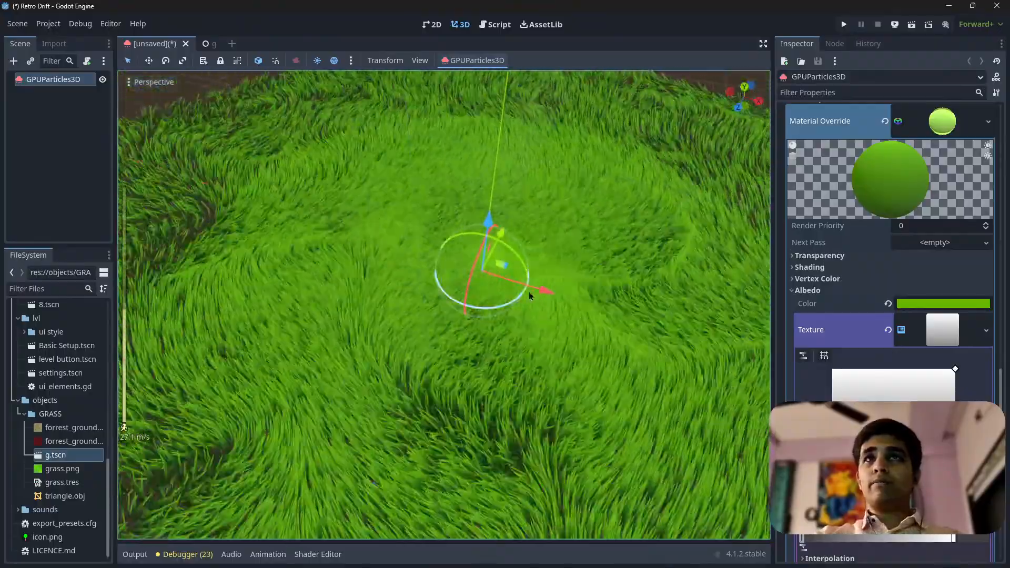
Examine the recoloured grass field from close and elevated viewpoints
{"action": "scroll", "coordinate": [443, 304], "scroll_direction": "up", "scroll_amount": 2}
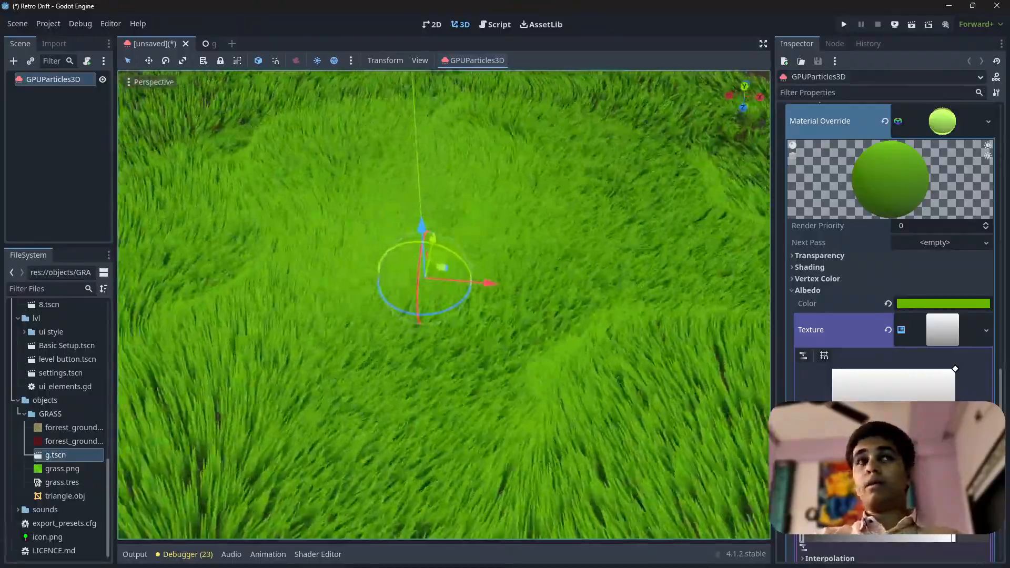
{"action": "key", "text": "w"}
{"action": "right_click_drag", "start_coordinate": [443, 304], "coordinate": [415, 304]}
{"action": "key", "text": "s"}
{"action": "scroll", "coordinate": [443, 304], "scroll_direction": "up", "scroll_amount": 2}
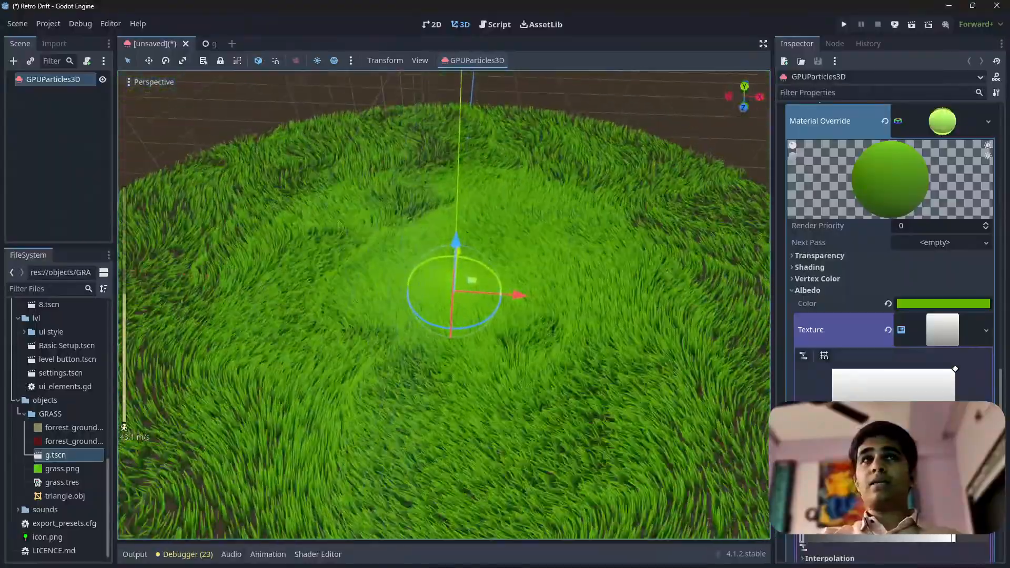
Widen the Scene and Inspector docks and review the emitter's process material settings alongside the grass
{"action": "left_click_drag", "start_coordinate": [113, 150], "coordinate": [183, 150]}
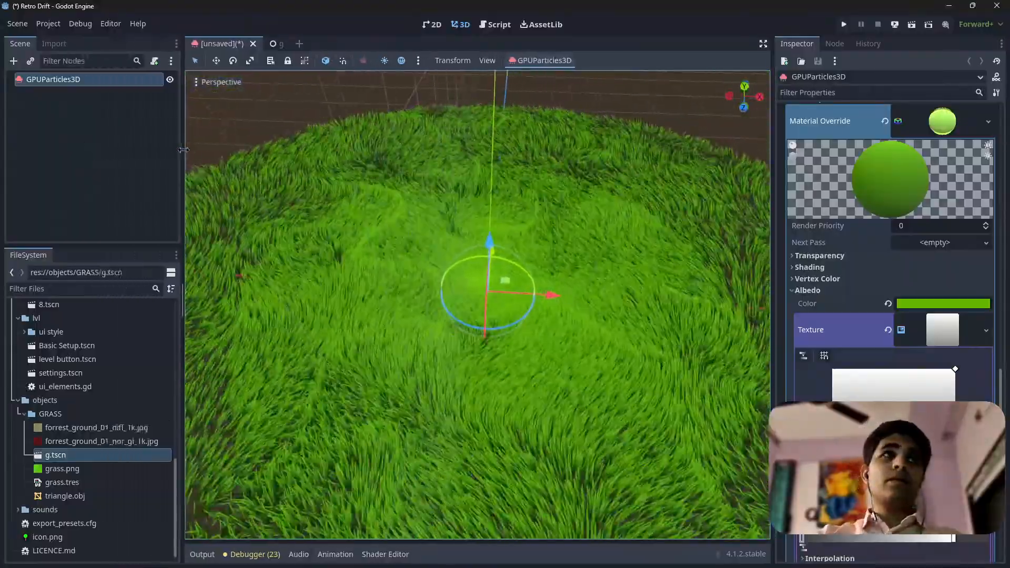
{"action": "scroll", "coordinate": [908, 147], "scroll_direction": "down", "scroll_amount": 15}
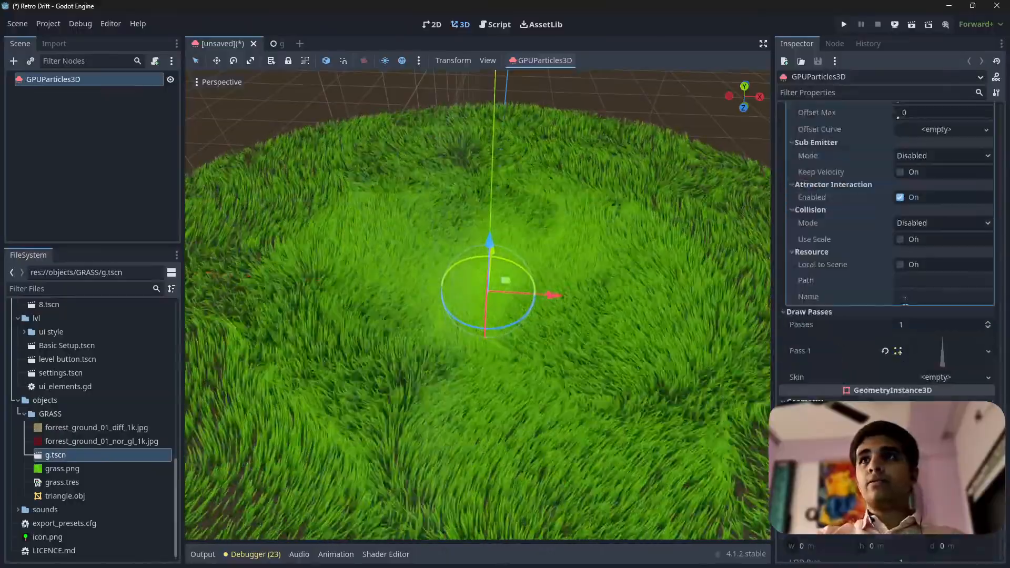
{"action": "scroll", "coordinate": [913, 267], "scroll_direction": "up", "scroll_amount": 15}
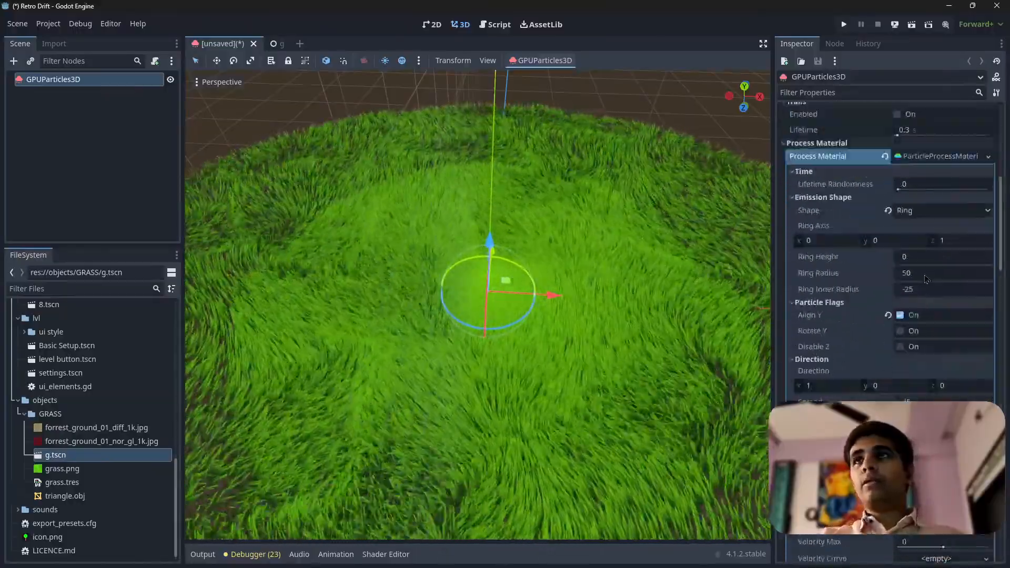
{"action": "scroll", "coordinate": [929, 391], "scroll_direction": "down", "scroll_amount": 4}
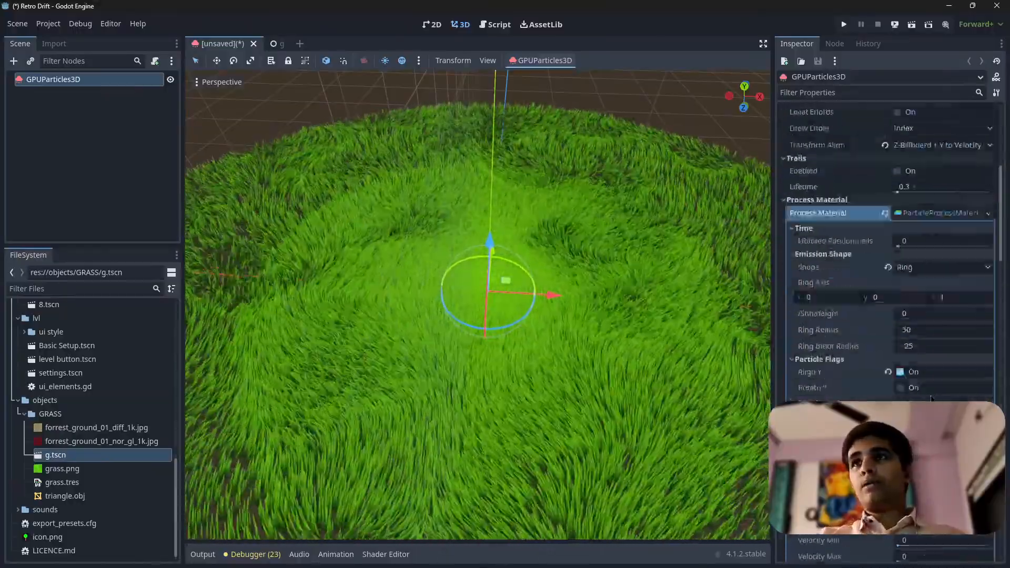
{"action": "left_click_drag", "start_coordinate": [773, 324], "coordinate": [703, 324]}
{"action": "scroll", "coordinate": [800, 306], "scroll_direction": "down", "scroll_amount": 10}
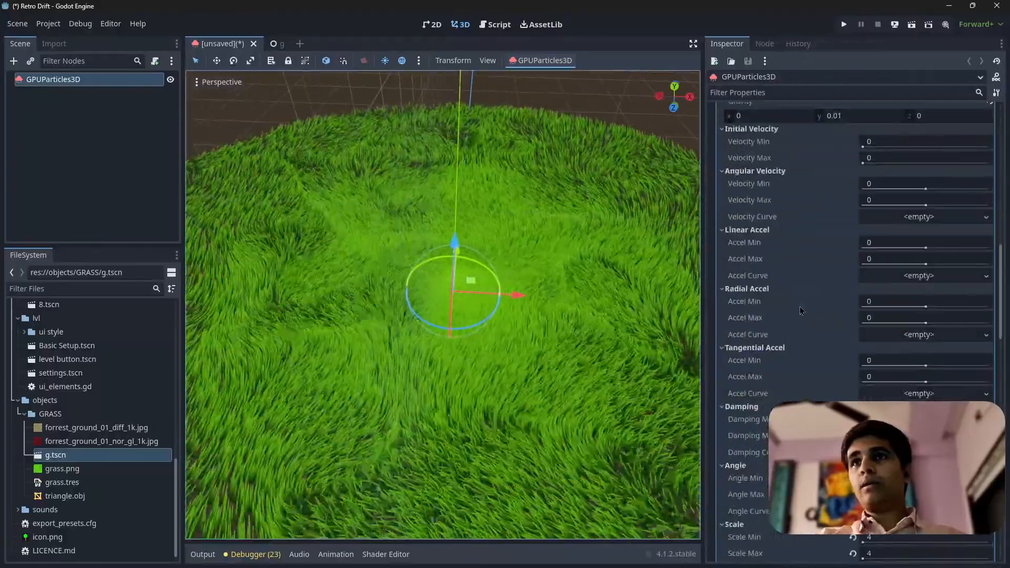
{"action": "scroll", "coordinate": [789, 397], "scroll_direction": "down", "scroll_amount": 10}
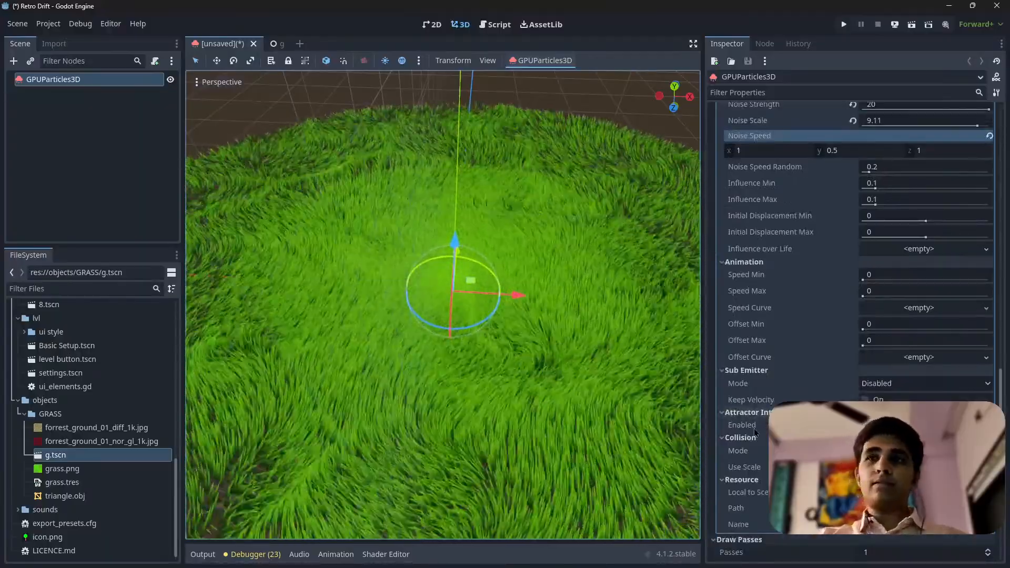
{"action": "mouse_move", "coordinate": [443, 304]}
{"action": "right_mouse_down"}
{"action": "mouse_move", "coordinate": [425, 272]}
{"action": "mouse_move", "coordinate": [431, 309]}
{"action": "mouse_move", "coordinate": [408, 318]}
{"action": "mouse_move", "coordinate": [433, 303]}
{"action": "right_mouse_up"}
{"action": "key", "text": "w"}
{"action": "key", "text": "s"}
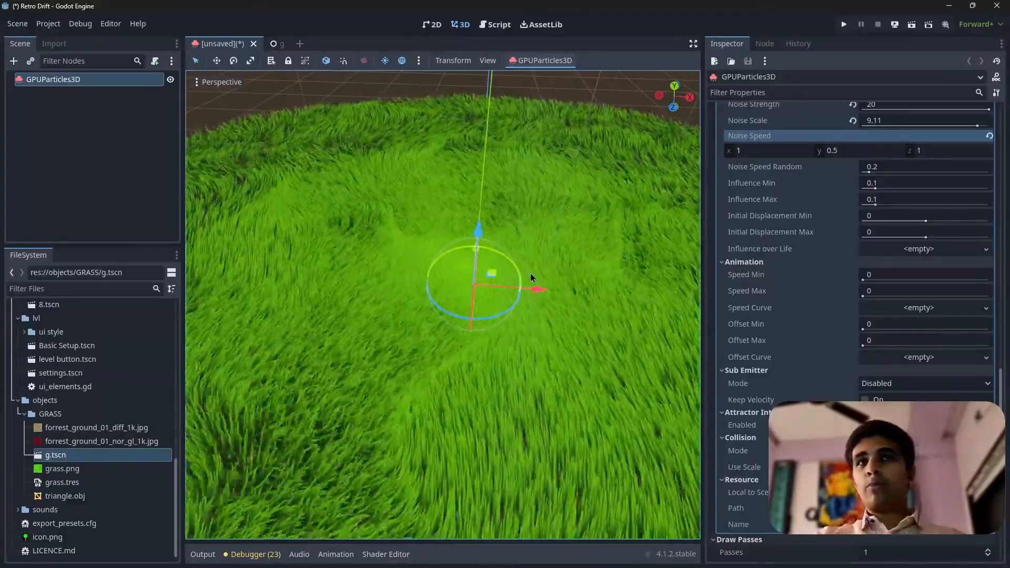
Compare the available particle attractor node types and add a GPUParticlesAttractorSphere3D as a child of GPUParticles3D
{"action": "left_click", "coordinate": [14, 61]}
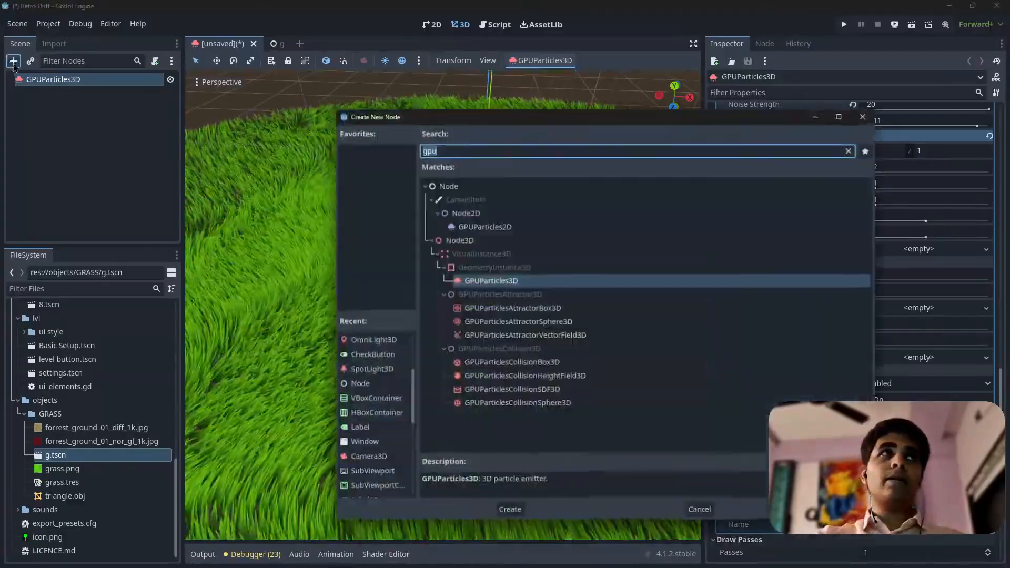
{"action": "left_click", "coordinate": [493, 310]}
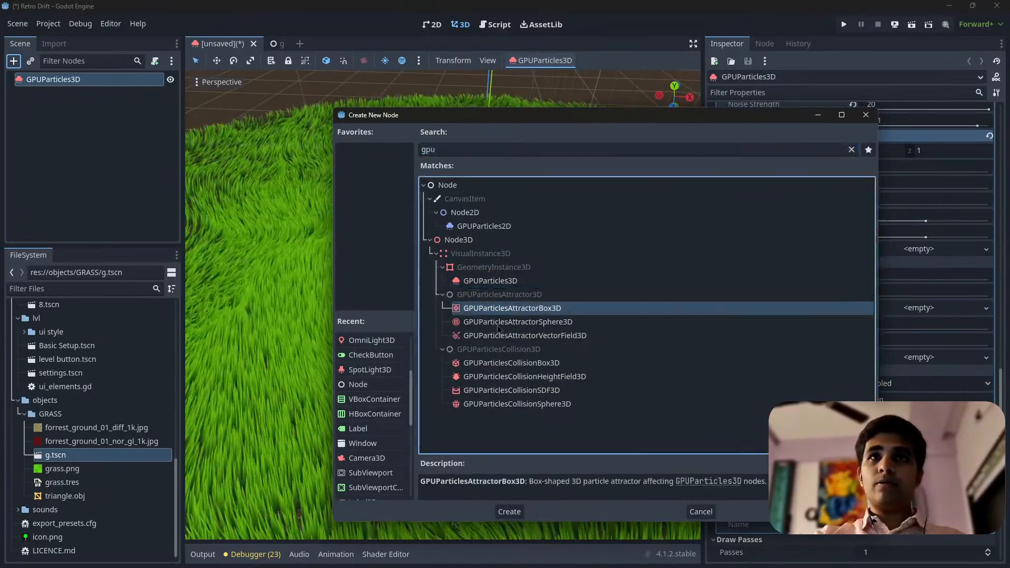
{"action": "left_click", "coordinate": [501, 335]}
{"action": "left_click", "coordinate": [509, 312]}
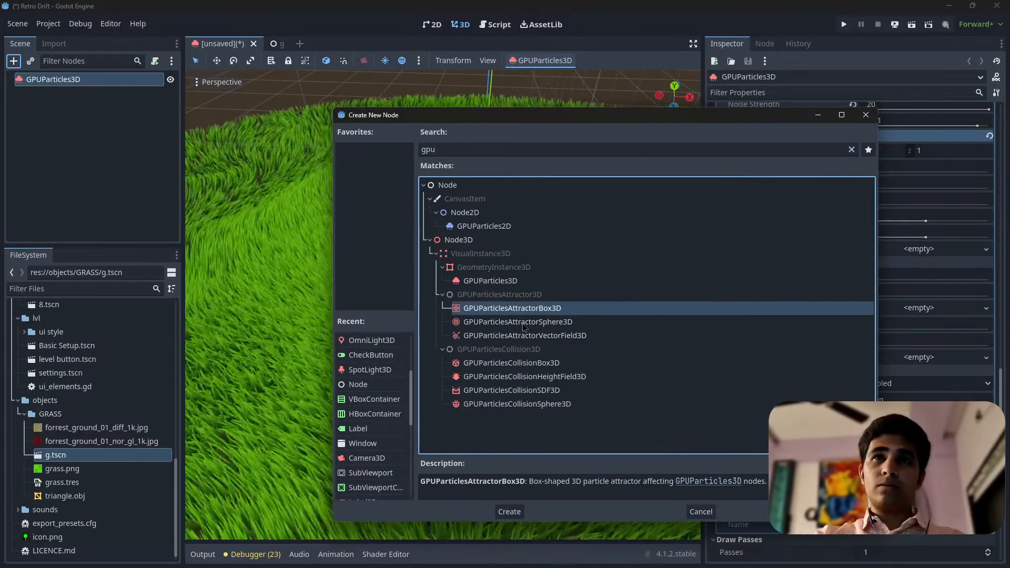
{"action": "left_click", "coordinate": [524, 325]}
{"action": "left_click", "coordinate": [529, 334]}
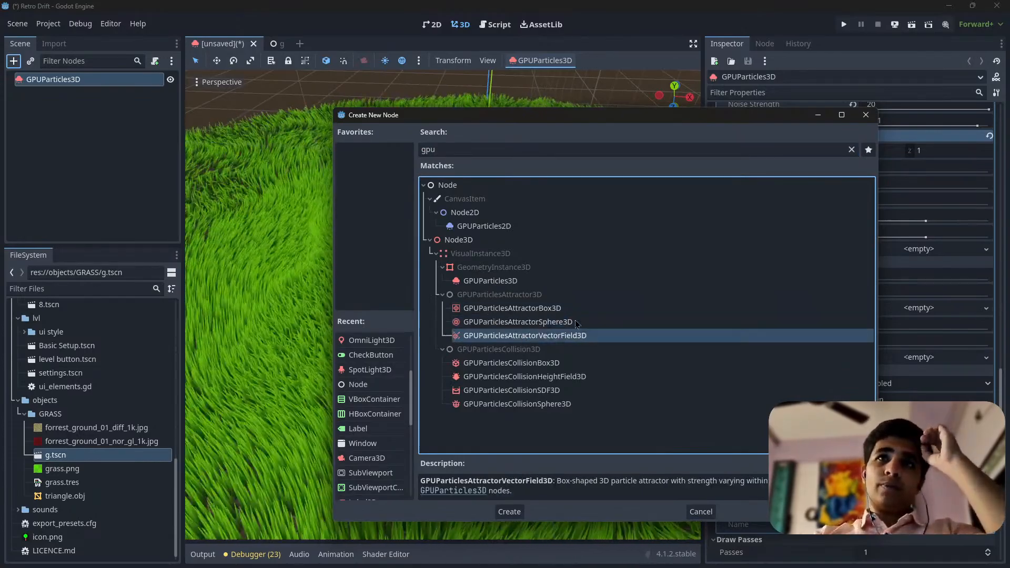
{"action": "left_click", "coordinate": [547, 323]}
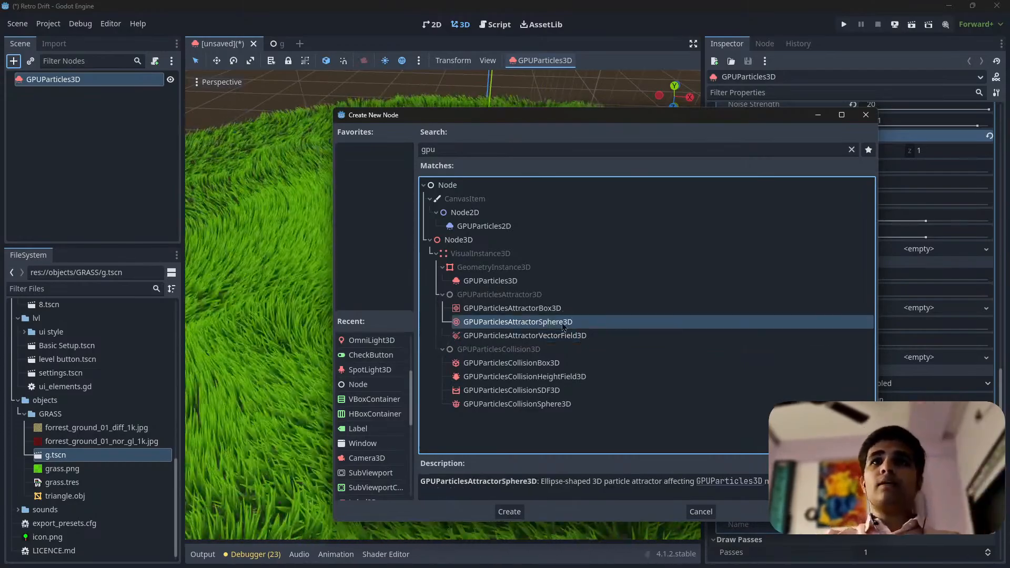
{"action": "left_click", "coordinate": [568, 337]}
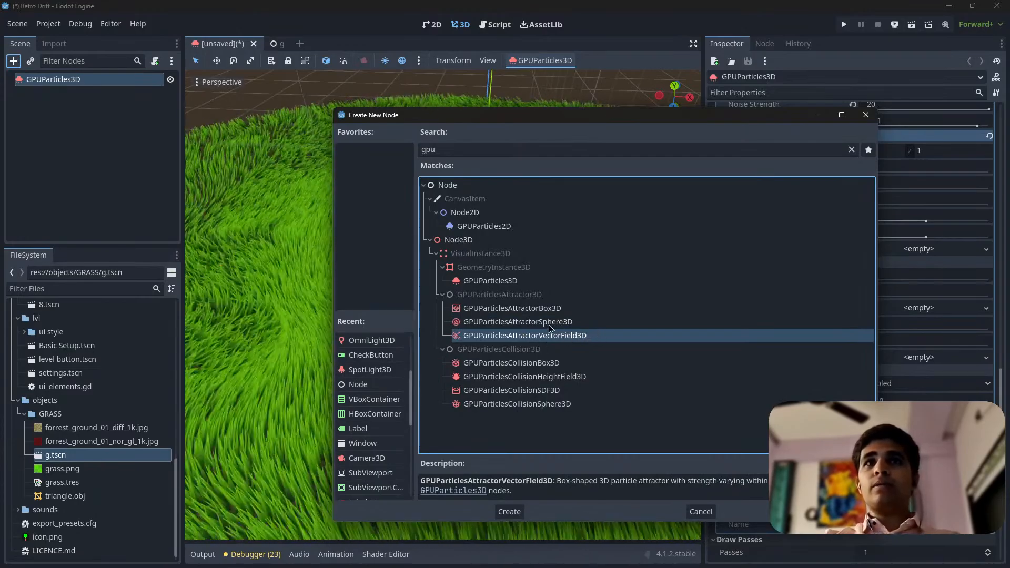
{"action": "left_click", "coordinate": [529, 322]}
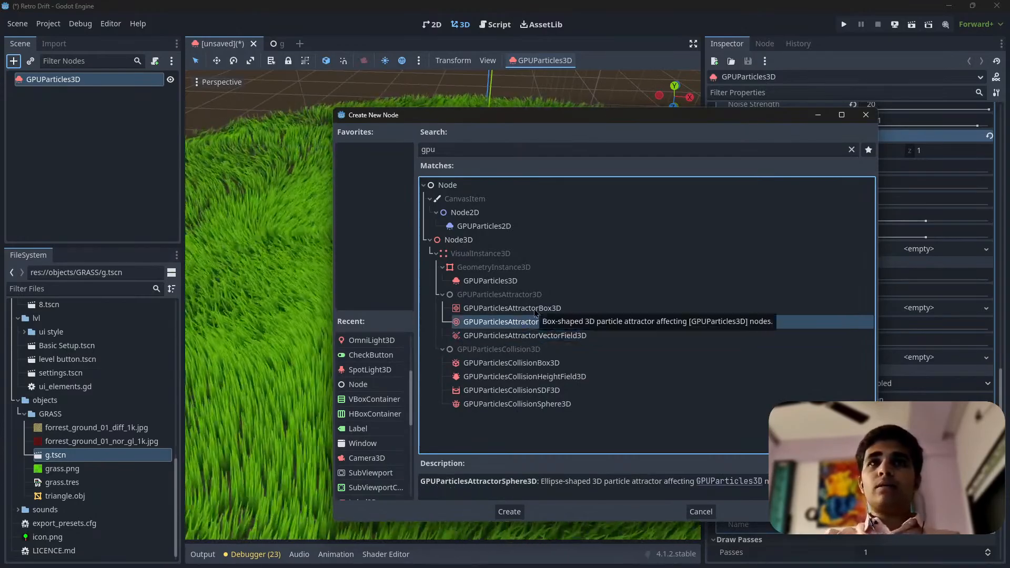
{"action": "left_click", "coordinate": [510, 310]}
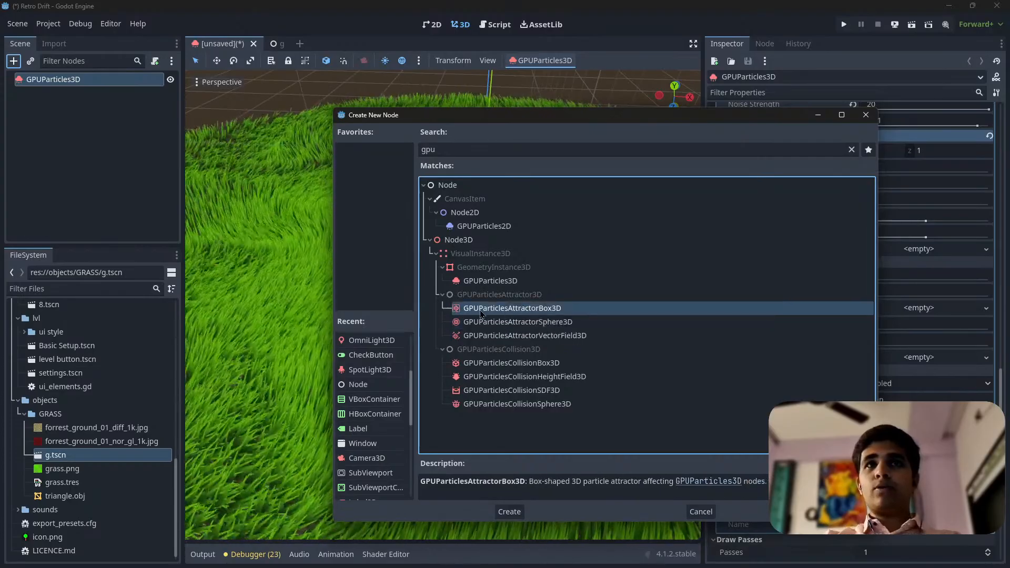
{"action": "double_click", "coordinate": [532, 322]}
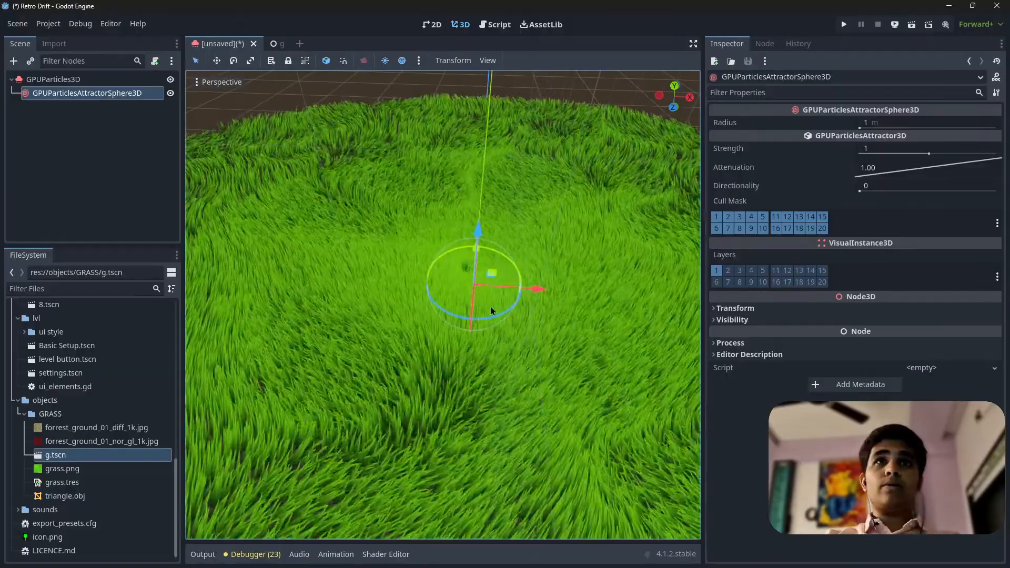
Raise the sphere attractor slightly above the ground and set its Radius to 3.75 m
{"action": "mouse_move", "coordinate": [490, 307]}
{"action": "right_mouse_down"}
{"action": "mouse_move", "coordinate": [463, 237]}
{"action": "mouse_move", "coordinate": [483, 274]}
{"action": "mouse_move", "coordinate": [457, 282]}
{"action": "mouse_move", "coordinate": [468, 321]}
{"action": "mouse_move", "coordinate": [481, 289]}
{"action": "mouse_move", "coordinate": [490, 299]}
{"action": "right_mouse_up"}
{"action": "left_click_drag", "start_coordinate": [447, 315], "coordinate": [440, 290]}
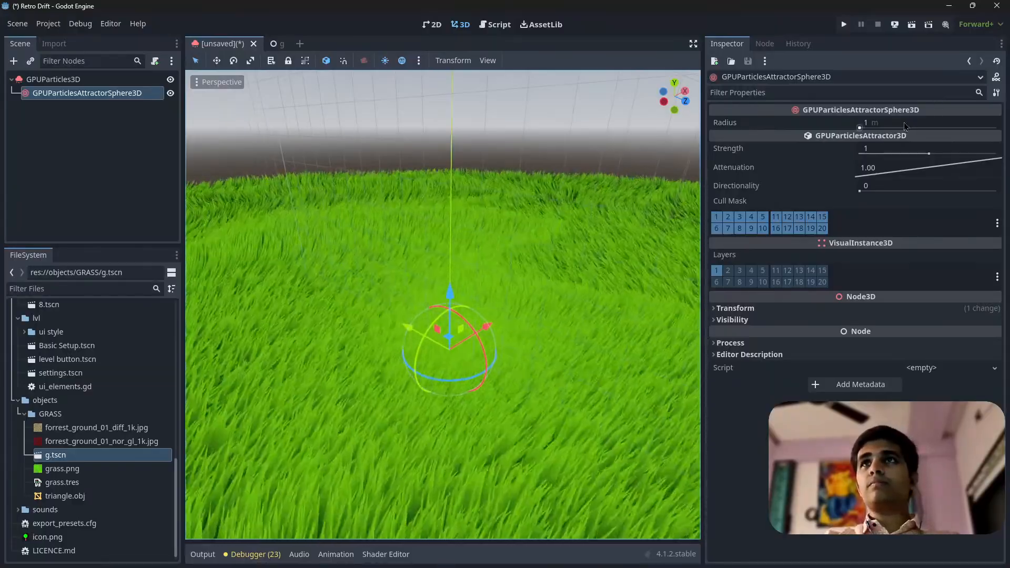
{"action": "left_click_drag", "start_coordinate": [906, 126], "coordinate": [962, 126]}
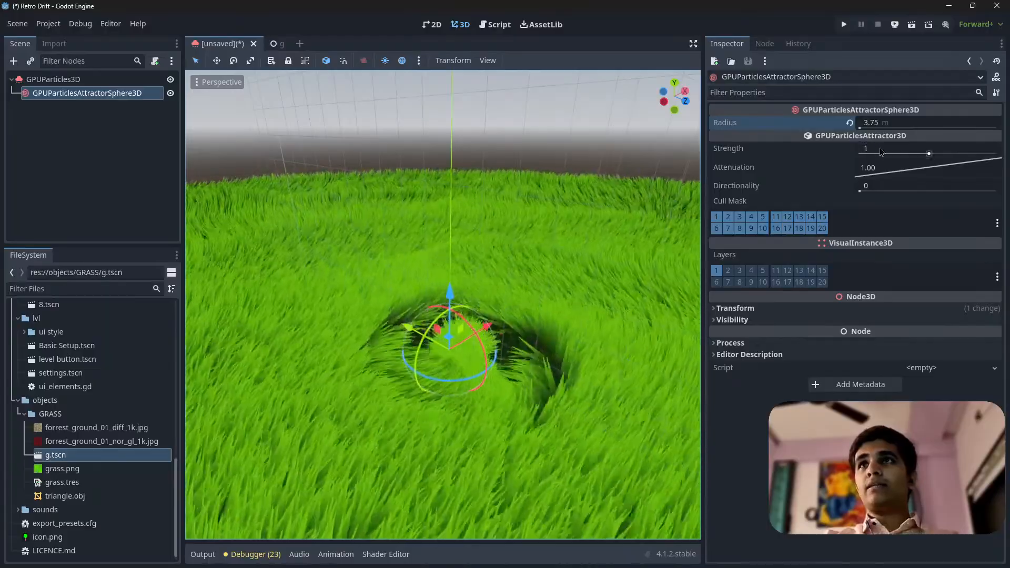
Set the attractor's Strength to -1 and move the attractor a little higher above the grass
{"action": "left_click_drag", "start_coordinate": [861, 148], "coordinate": [891, 159]}
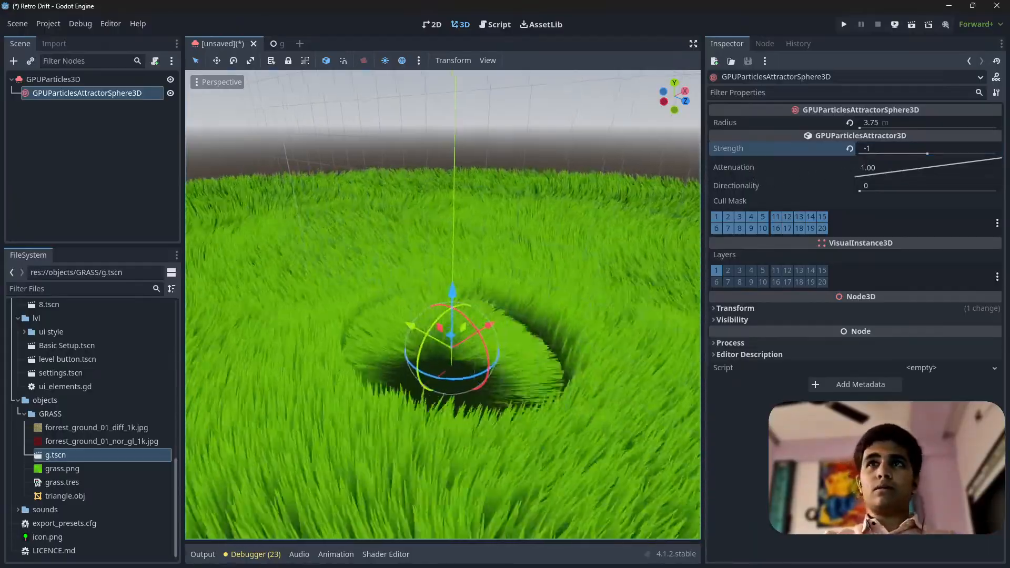
{"action": "right_click_drag", "start_coordinate": [583, 310], "coordinate": [572, 329]}
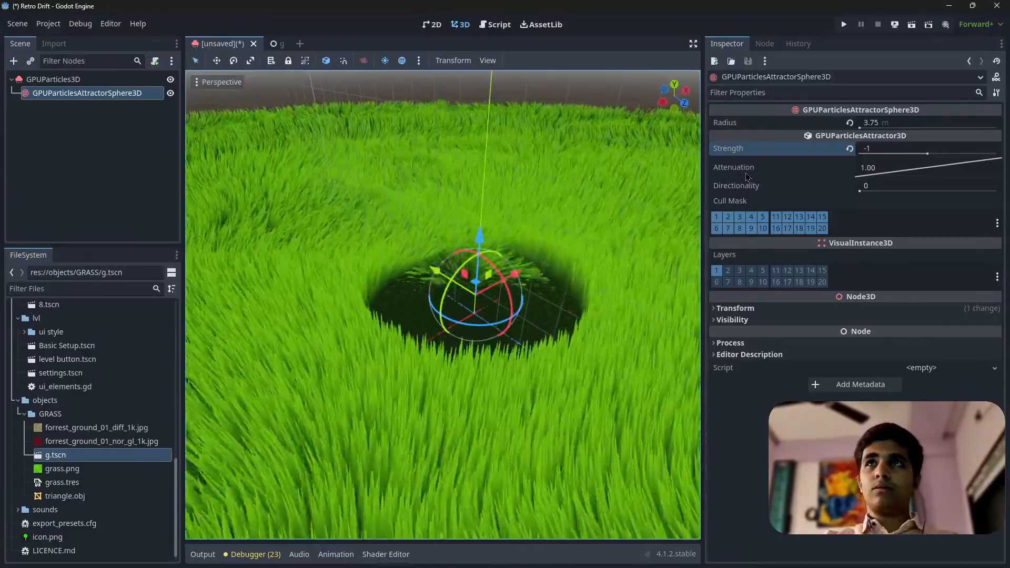
{"action": "mouse_move", "coordinate": [734, 176]}
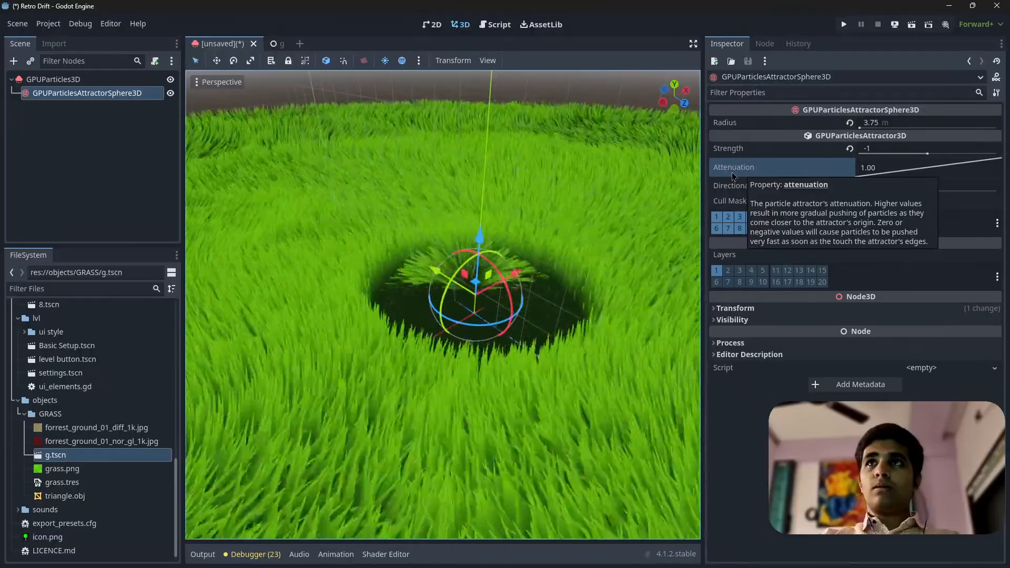
{"action": "right_click_drag", "start_coordinate": [595, 248], "coordinate": [626, 255]}
{"action": "key", "text": "w"}
{"action": "key", "text": "f"}
{"action": "left_click_drag", "start_coordinate": [448, 230], "coordinate": [448, 205]}
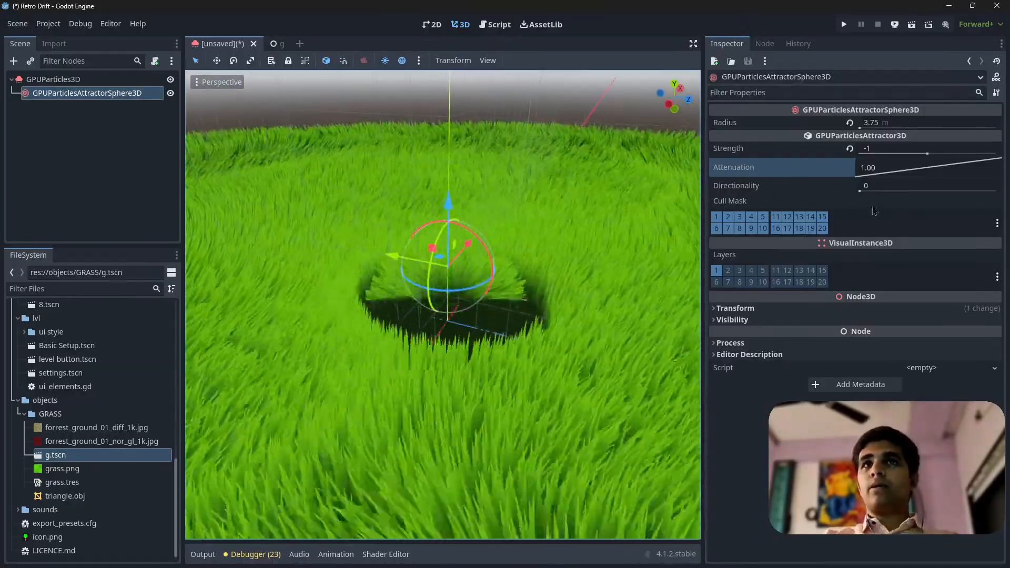
Set the attractor's Attenuation to 3.48 and lower the attractor slightly toward the grass
{"action": "mouse_move", "coordinate": [879, 208]}
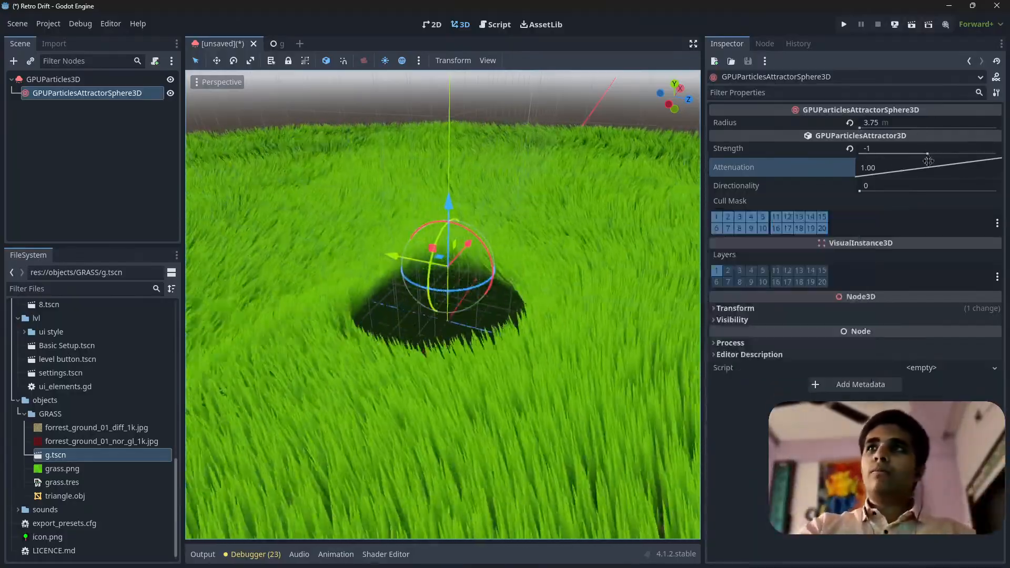
{"action": "left_click_drag", "start_coordinate": [920, 163], "coordinate": [941, 176]}
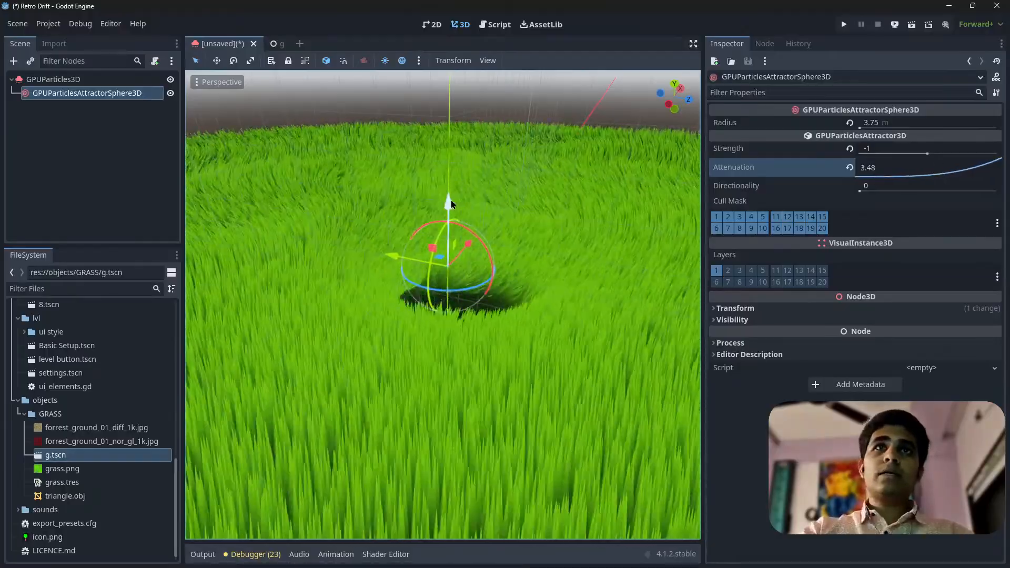
{"action": "mouse_move", "coordinate": [450, 204]}
{"action": "left_mouse_down"}
{"action": "mouse_move", "coordinate": [449, 183]}
{"action": "mouse_move", "coordinate": [449, 212]}
{"action": "left_mouse_up"}
Enlarge the attractor's Radius to 7.65 m and check the clearing it makes in the grass
{"action": "left_click_drag", "start_coordinate": [894, 123], "coordinate": [959, 122]}
{"action": "key", "text": "w"}
{"action": "right_click_drag", "start_coordinate": [509, 257], "coordinate": [470, 295]}
{"action": "key", "text": "s"}
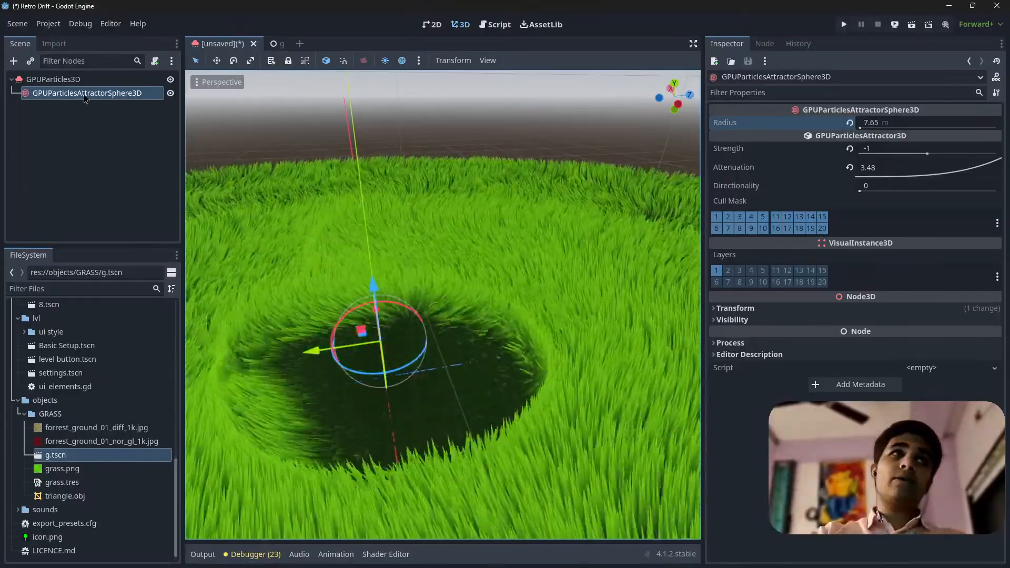
Set the turbulence Influence Min and Influence Max of the GPUParticles3D process material to 0.05
{"action": "left_click", "coordinate": [53, 79]}
{"action": "scroll", "coordinate": [916, 259], "scroll_direction": "down", "scroll_amount": 10}
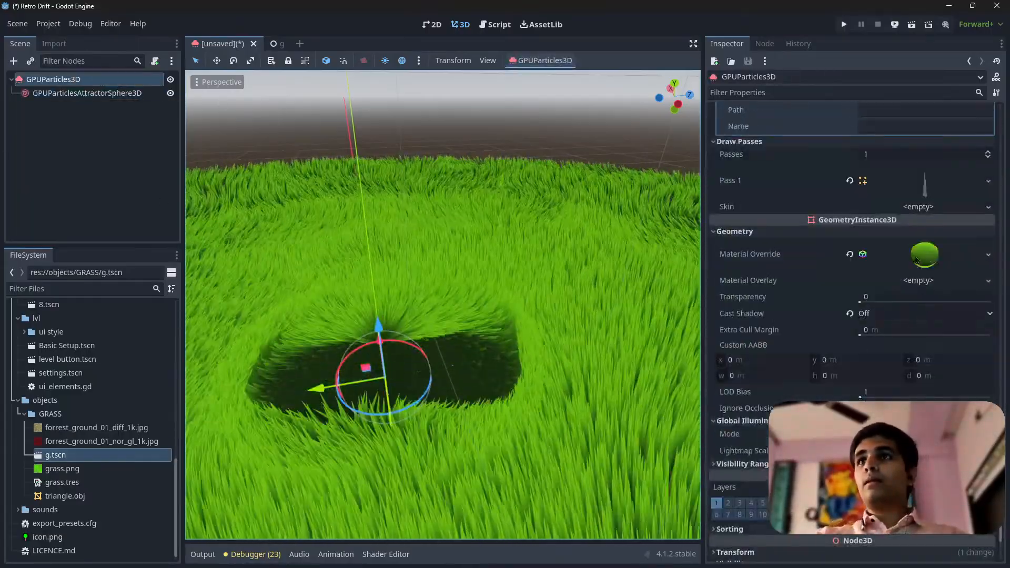
{"action": "scroll", "coordinate": [916, 259], "scroll_direction": "up", "scroll_amount": 15}
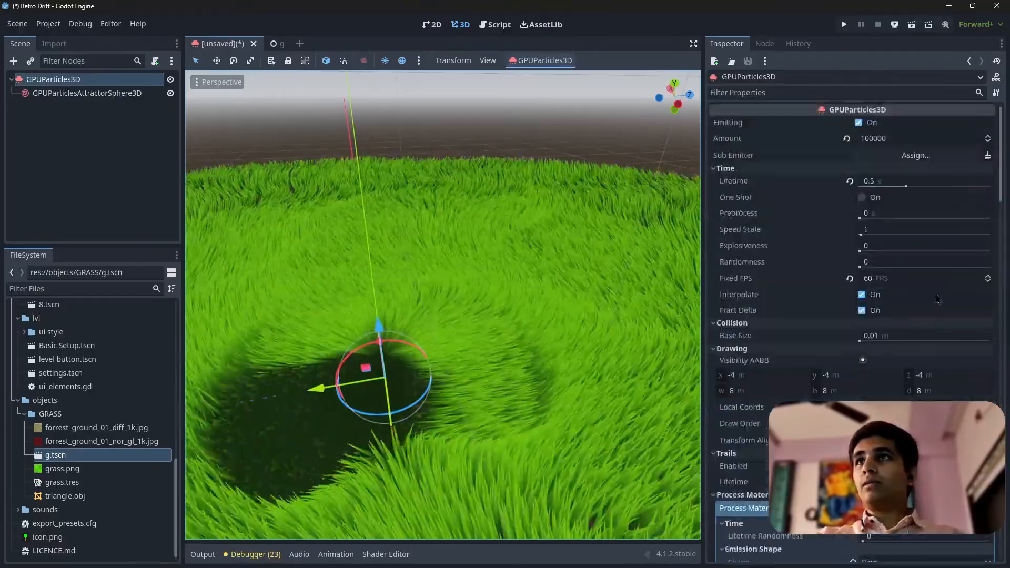
{"action": "scroll", "coordinate": [938, 298], "scroll_direction": "down", "scroll_amount": 5}
{"action": "scroll", "coordinate": [927, 282], "scroll_direction": "down", "scroll_amount": 5}
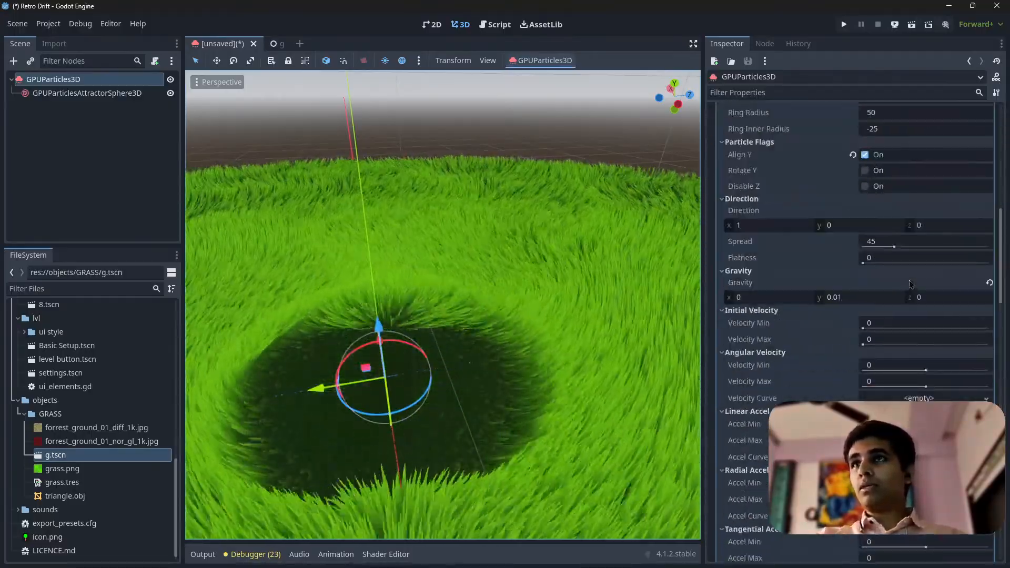
{"action": "scroll", "coordinate": [911, 284], "scroll_direction": "down", "scroll_amount": 10}
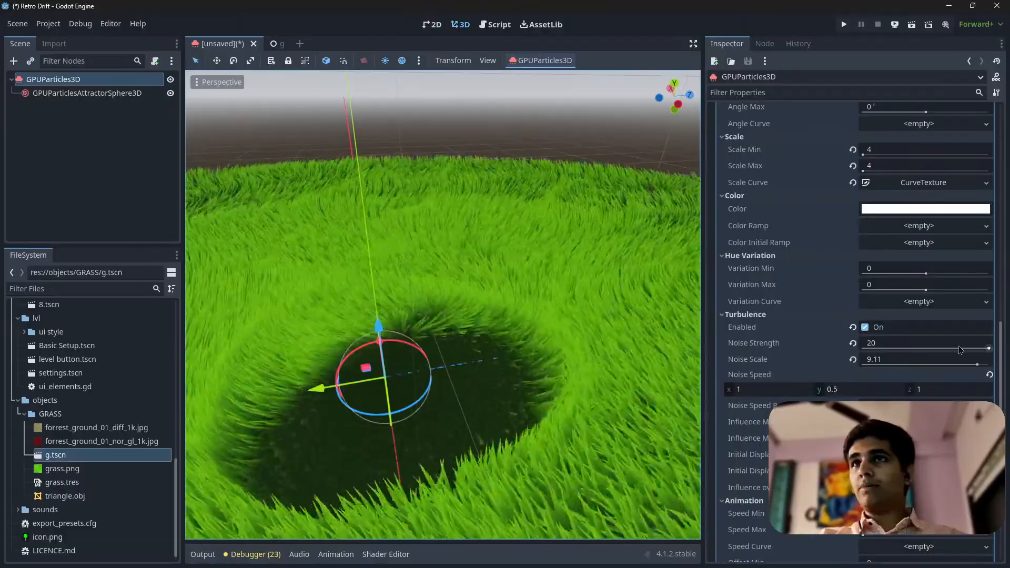
{"action": "scroll", "coordinate": [800, 327], "scroll_direction": "down", "scroll_amount": 3}
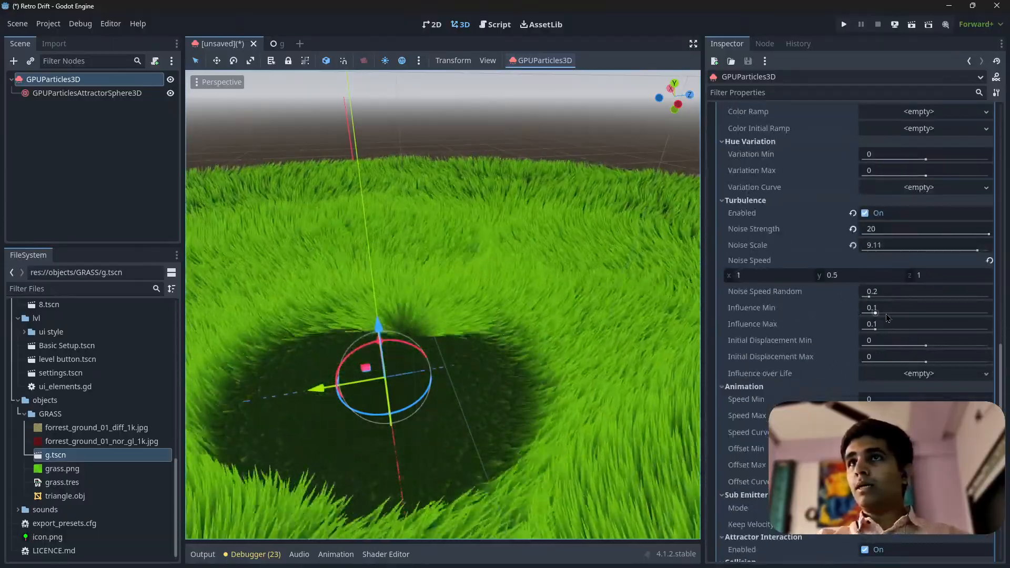
{"action": "left_click_drag", "start_coordinate": [875, 313], "coordinate": [863, 313]}
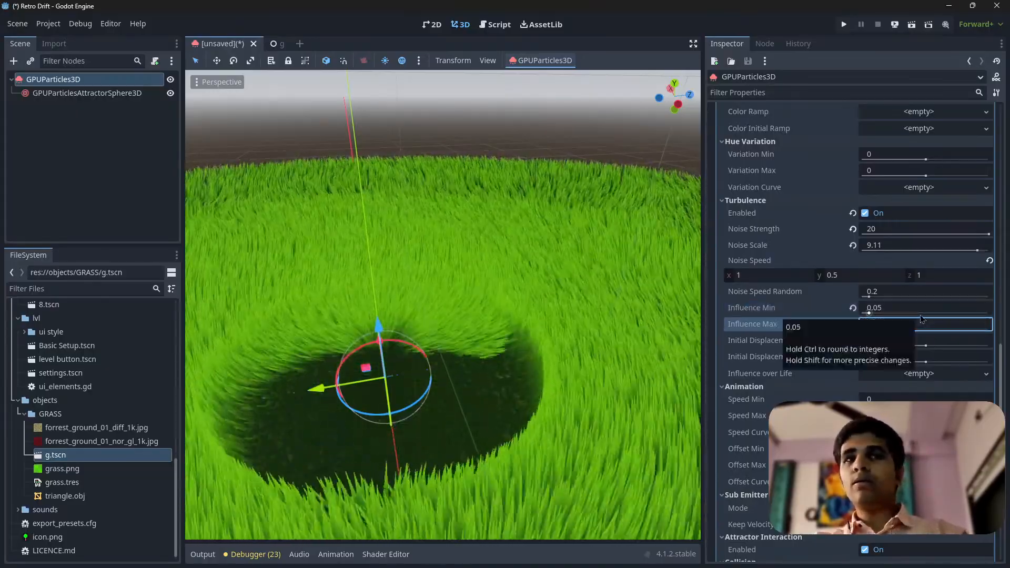
Examine the grass sway and the attractor's clearing from low and elevated viewpoints
{"action": "right_click_drag", "start_coordinate": [509, 358], "coordinate": [689, 347]}
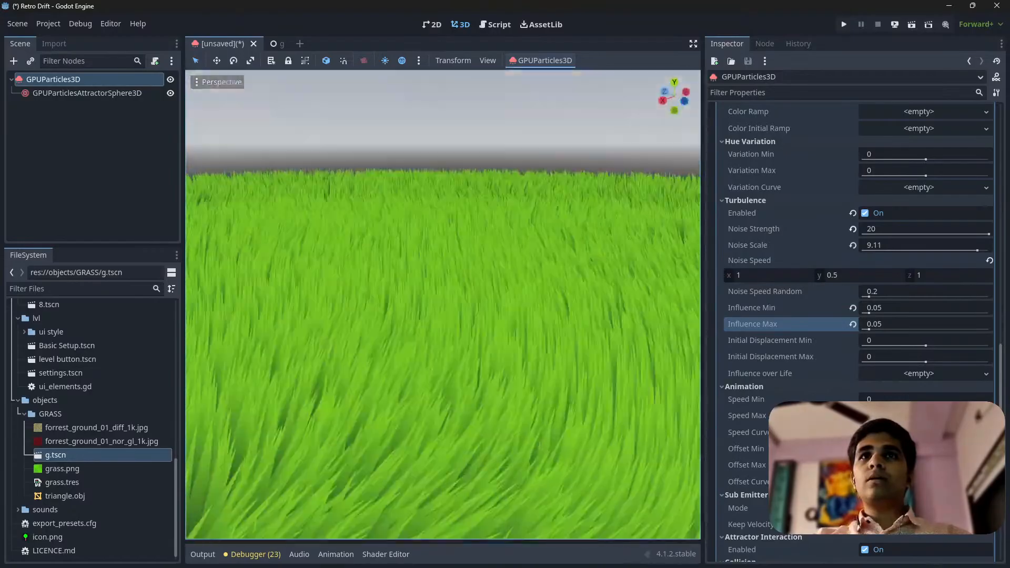
{"action": "key", "text": "s"}
{"action": "right_click_drag", "start_coordinate": [443, 305], "coordinate": [526, 168]}
{"action": "key", "text": "w"}
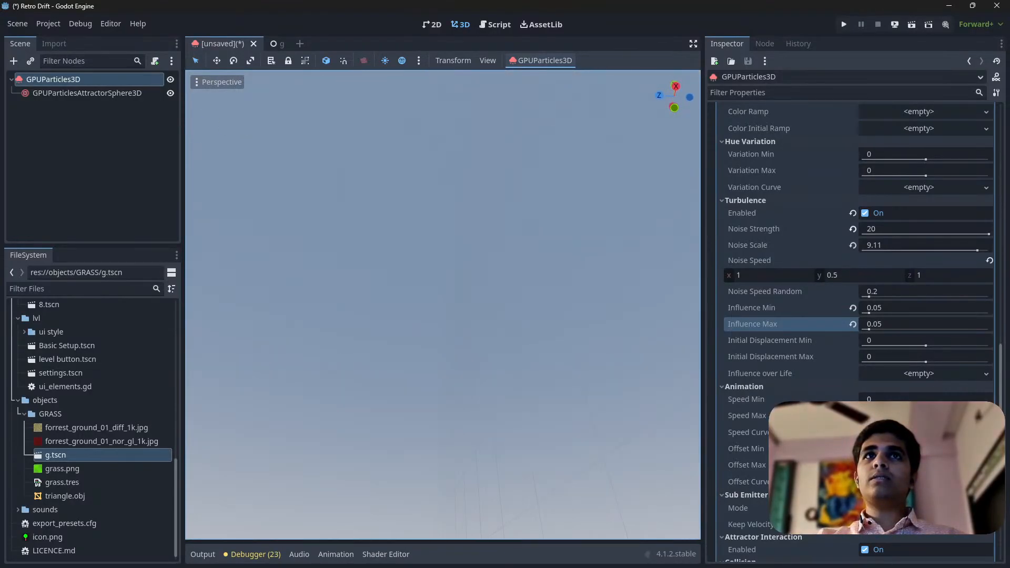
{"action": "right_click_drag", "start_coordinate": [443, 306], "coordinate": [506, 361]}
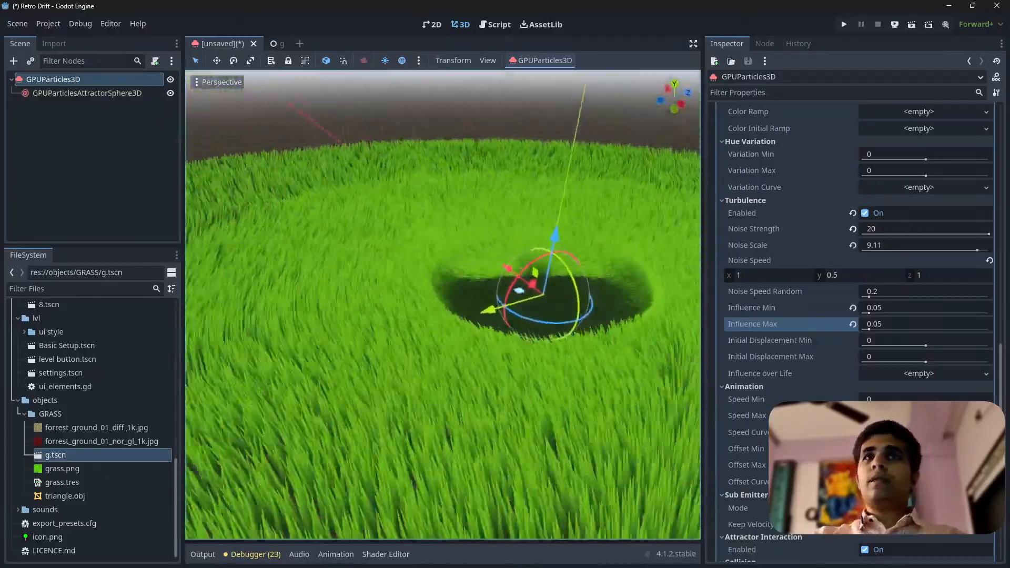
{"action": "scroll", "coordinate": [443, 305], "scroll_direction": "up", "scroll_amount": 3}
{"action": "right_click_drag", "start_coordinate": [446, 324], "coordinate": [415, 326]}
Try shifting the GPUParticles3D emitter along its X axis and inspect the grass around the clearing up close
{"action": "left_click_drag", "start_coordinate": [501, 339], "coordinate": [460, 335]}
{"action": "right_click_drag", "start_coordinate": [460, 335], "coordinate": [413, 323]}
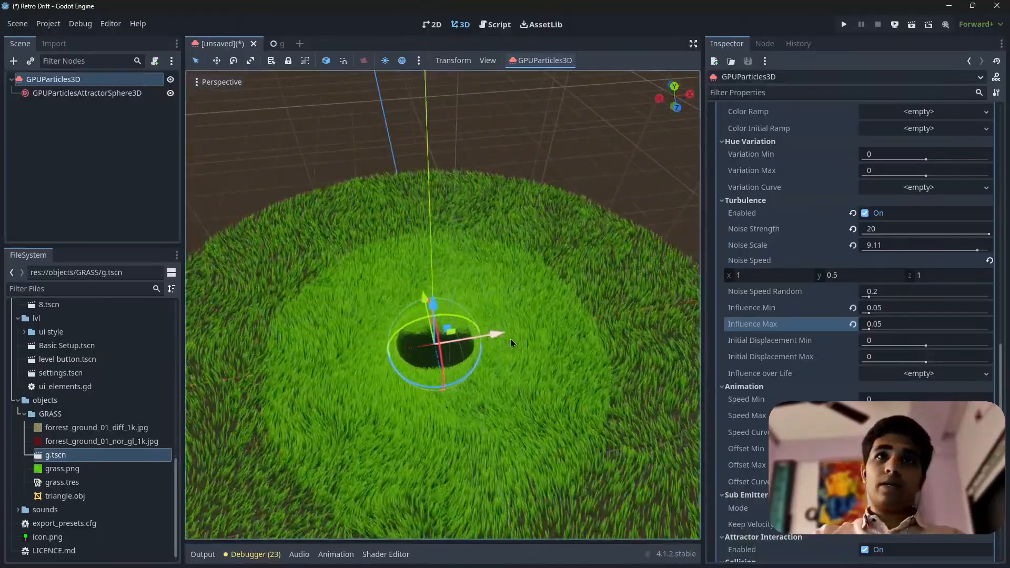
{"action": "left_click_drag", "start_coordinate": [505, 337], "coordinate": [389, 374]}
{"action": "right_click", "coordinate": [389, 374]}
{"action": "key", "text": "w"}
{"action": "right_click_drag", "start_coordinate": [446, 404], "coordinate": [374, 335]}
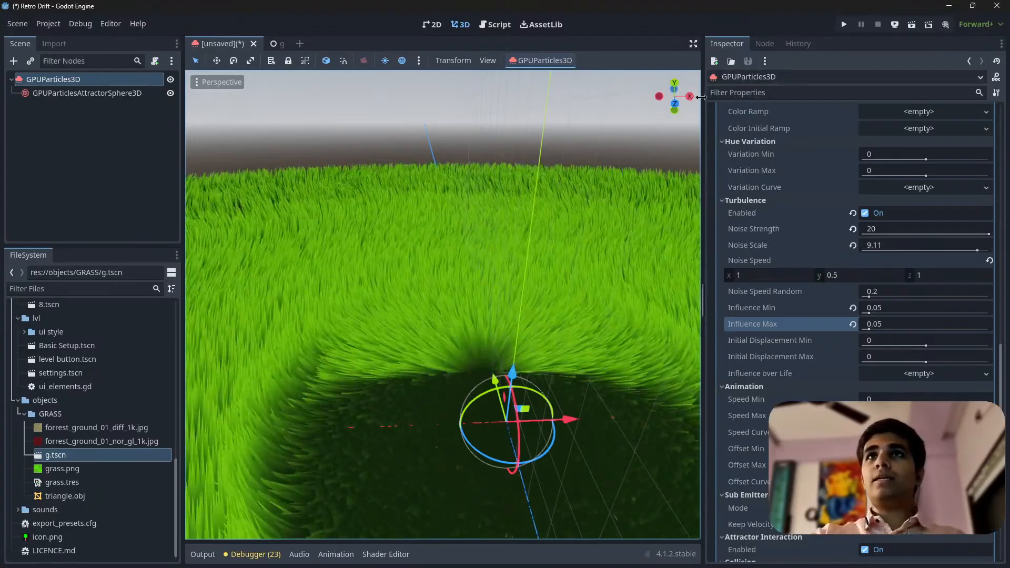
Examine the grass field and the attractor's clearing from elevated, rotated and closer viewpoints
{"action": "middle_click_drag", "start_coordinate": [456, 398], "coordinate": [473, 437]}
{"action": "scroll", "coordinate": [473, 436], "scroll_direction": "down", "scroll_amount": 8}
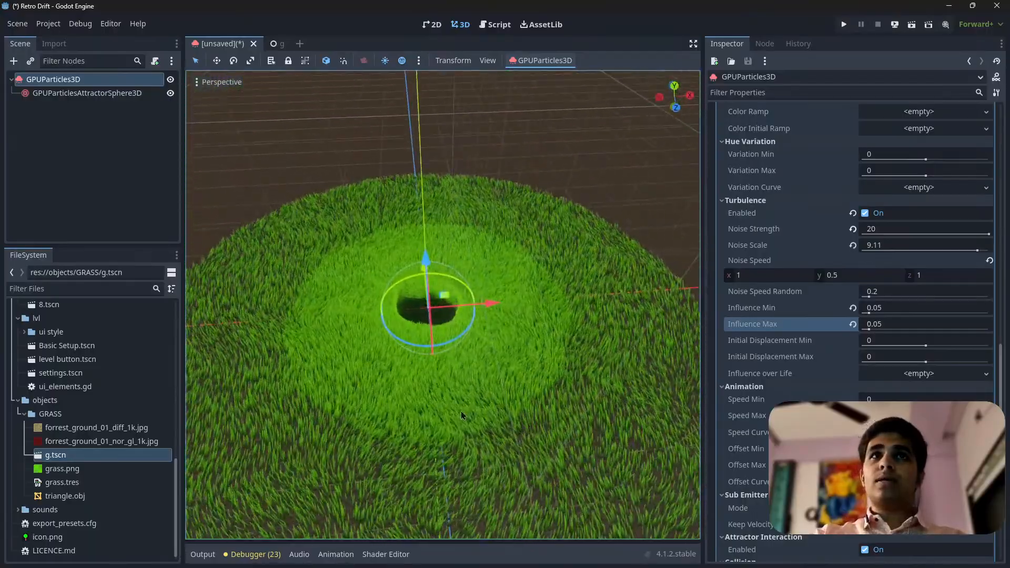
{"action": "left_click_drag", "start_coordinate": [494, 300], "coordinate": [534, 327]}
{"action": "right_click_drag", "start_coordinate": [533, 327], "coordinate": [468, 336]}
{"action": "key", "text": "w"}
{"action": "scroll", "coordinate": [505, 321], "scroll_direction": "up", "scroll_amount": 3}
{"action": "key", "text": "s"}
{"action": "key", "text": "w"}
{"action": "key", "text": "s"}
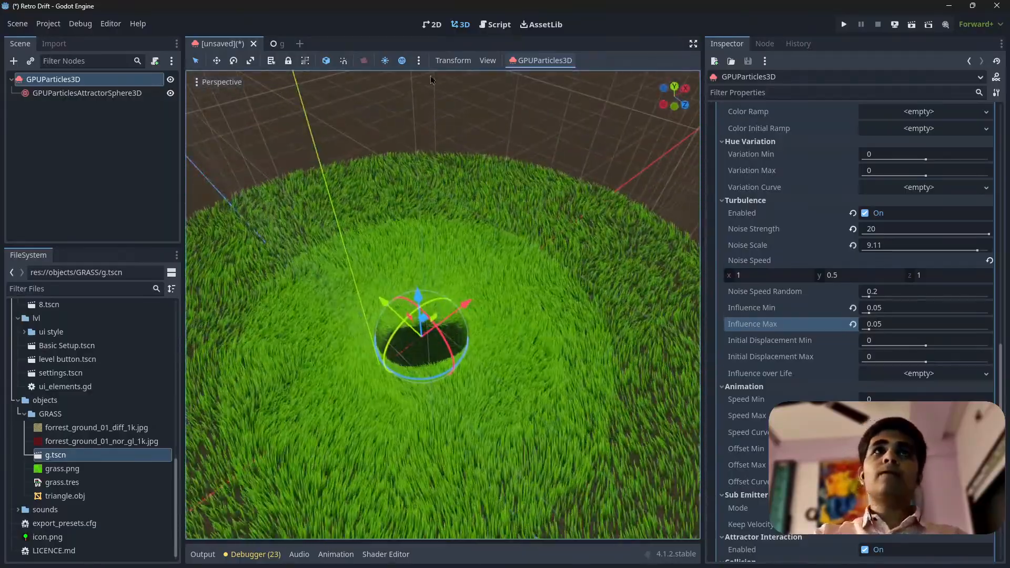
{"action": "right_click_drag", "start_coordinate": [442, 305], "coordinate": [412, 301]}
{"action": "key", "text": "s"}
{"action": "scroll", "coordinate": [427, 317], "scroll_direction": "up", "scroll_amount": 4}
{"action": "key", "text": "s"}
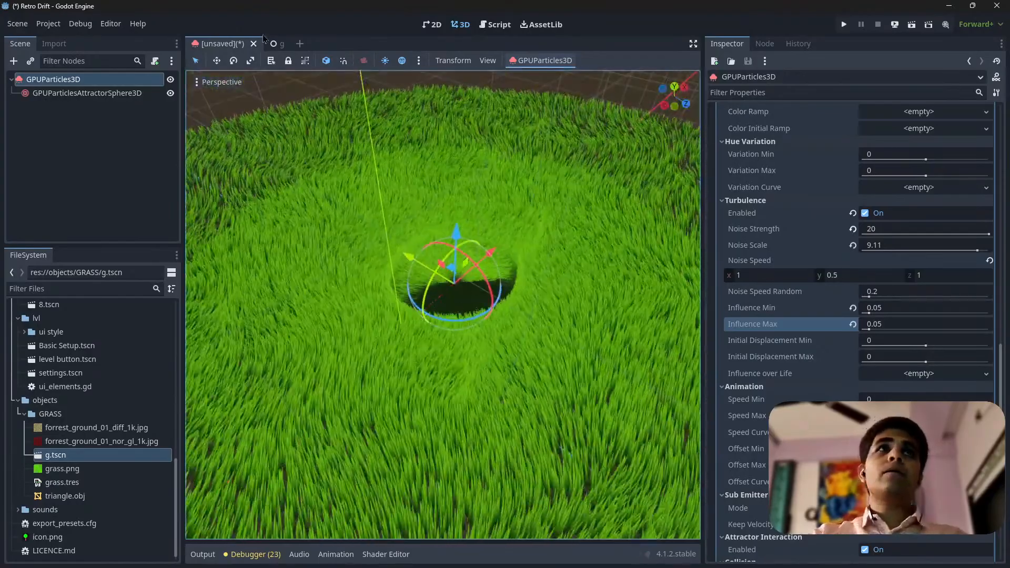
Open the script attached to the GRASS root node of the g scene and widen the code area
{"action": "left_click", "coordinate": [274, 44]}
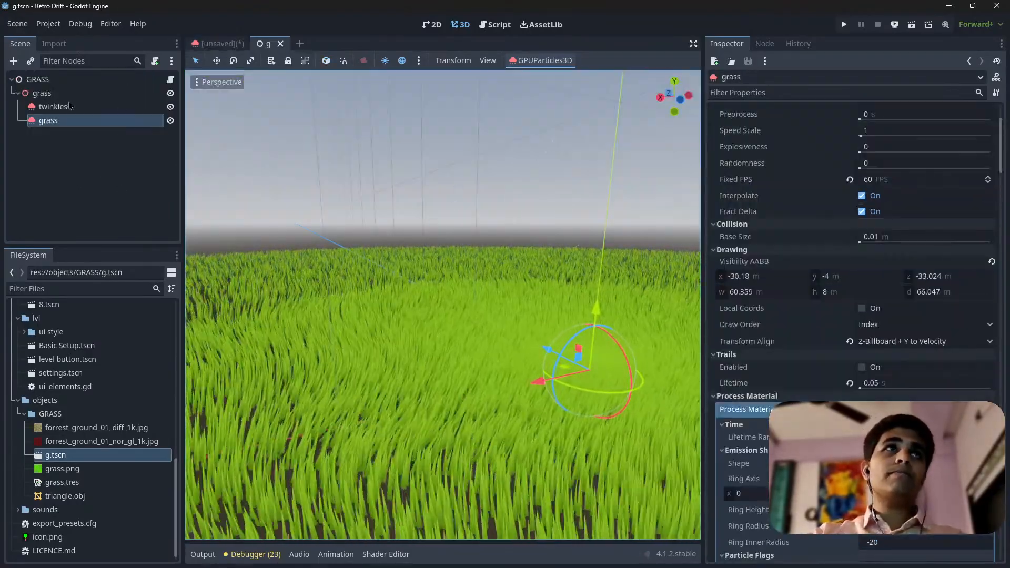
{"action": "left_click", "coordinate": [170, 79]}
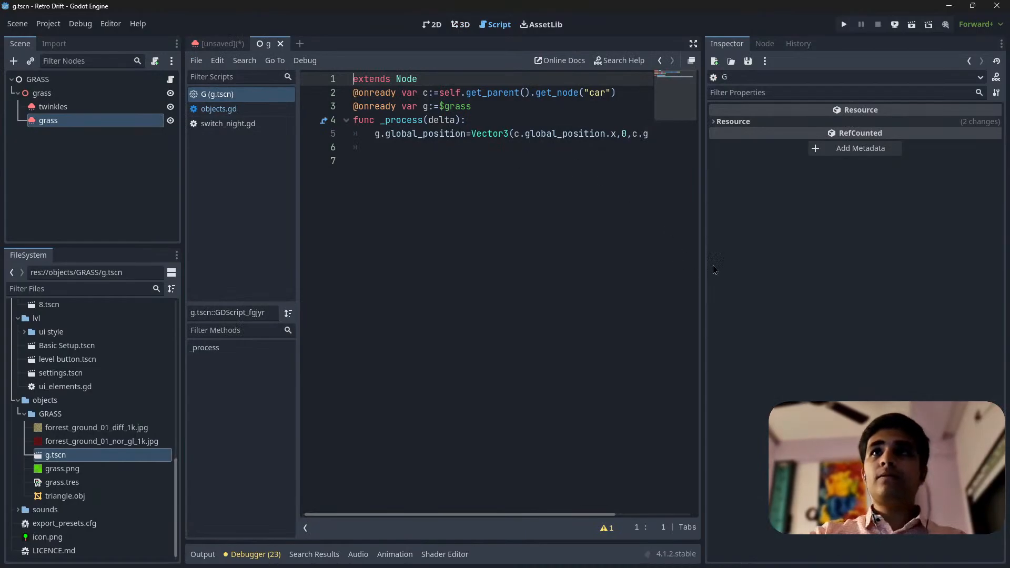
{"action": "left_click_drag", "start_coordinate": [703, 287], "coordinate": [970, 287]}
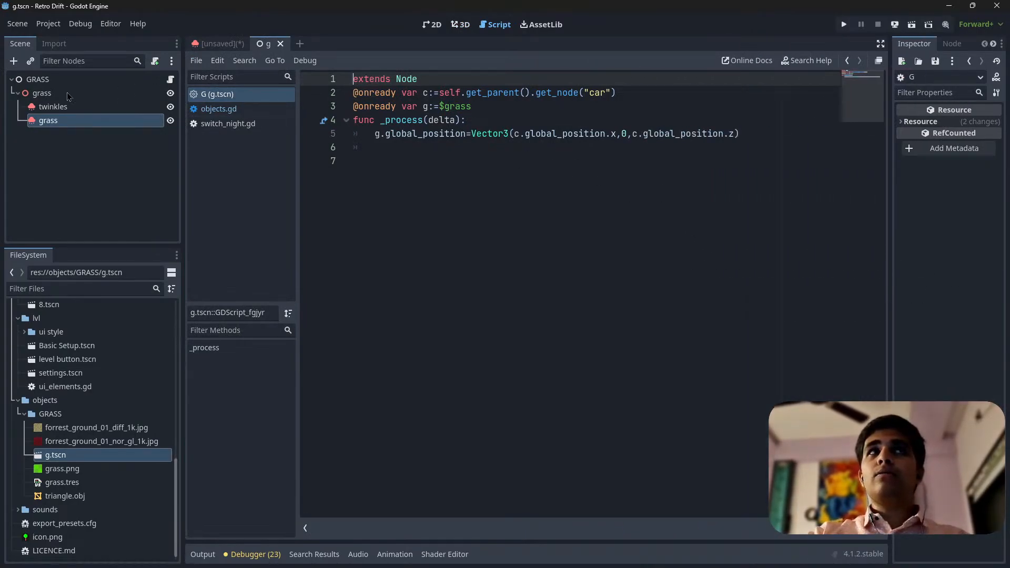
Inspect the node types and properties of the GRASS root and its grass child in the g scene
{"action": "left_click", "coordinate": [55, 83]}
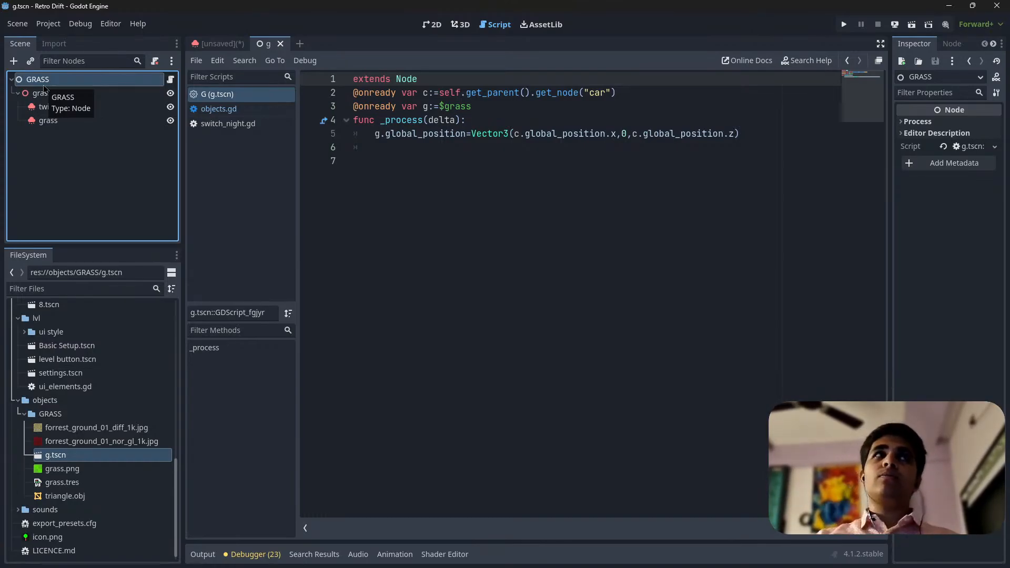
{"action": "left_click", "coordinate": [32, 97]}
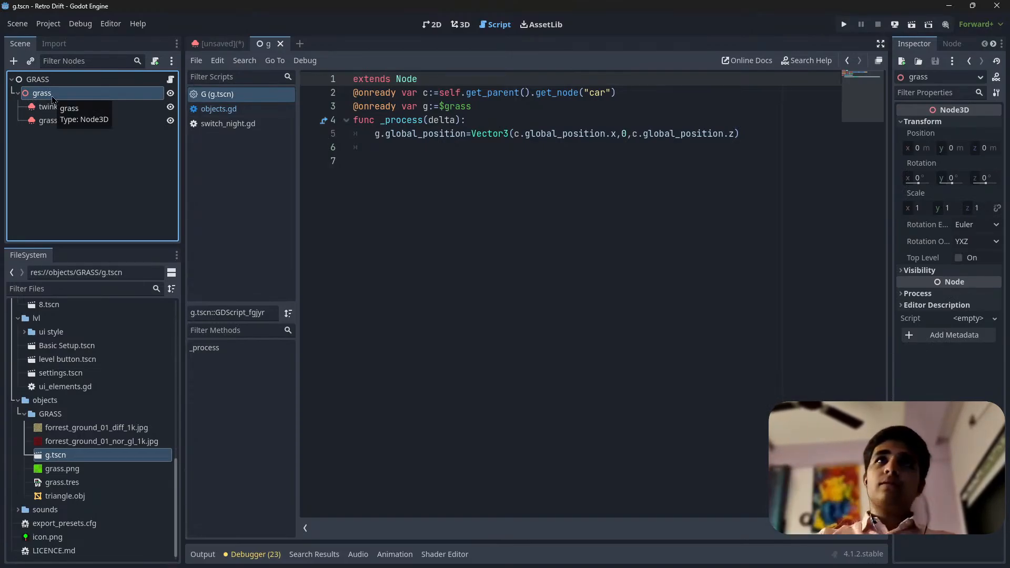
{"action": "key", "text": "Up"}
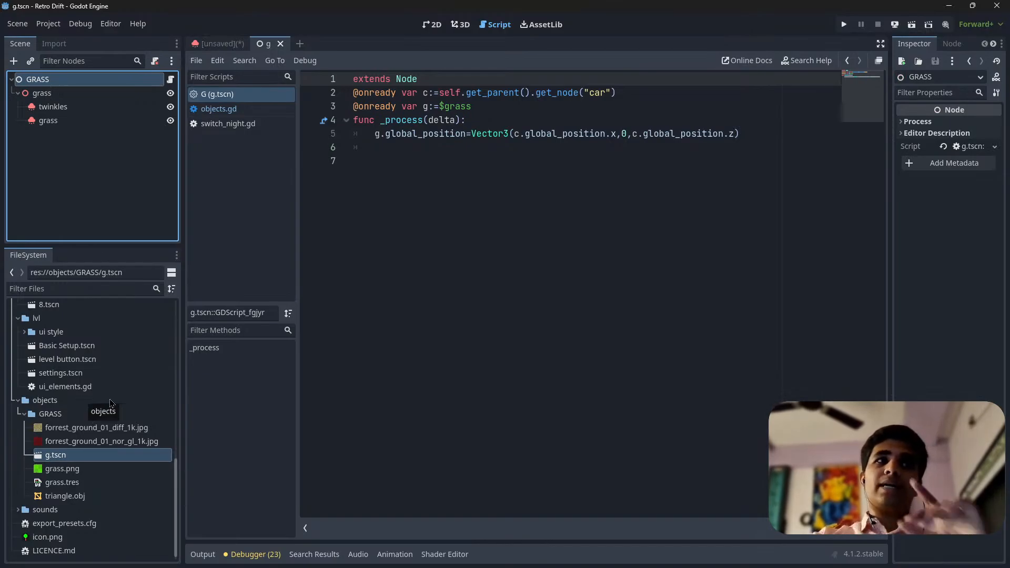
Open the car.tscn scene from the project's blender files/car folder
{"action": "scroll", "coordinate": [74, 391], "scroll_direction": "up", "scroll_amount": 5}
{"action": "scroll", "coordinate": [73, 389], "scroll_direction": "up", "scroll_amount": 5}
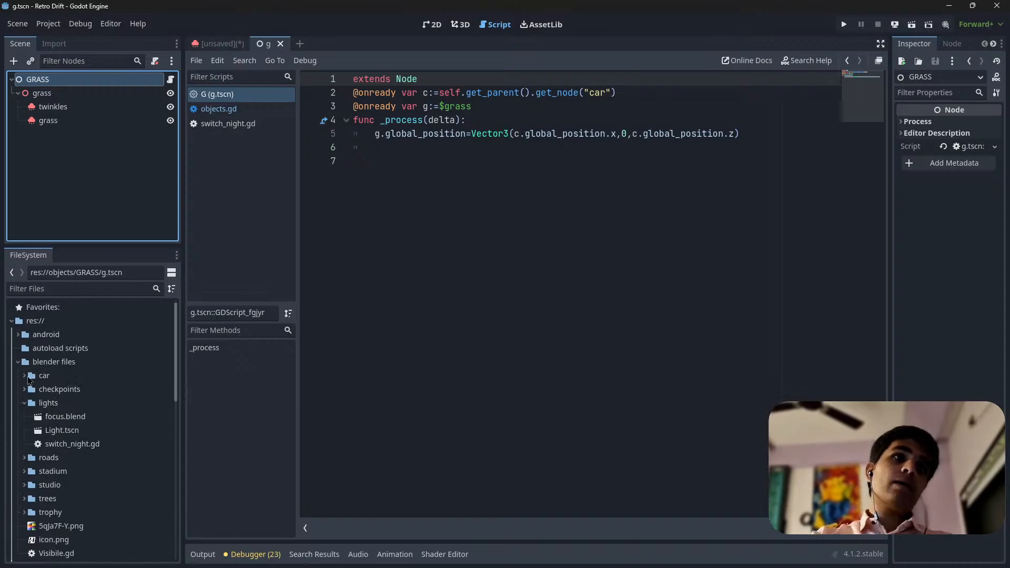
{"action": "left_click", "coordinate": [28, 378]}
{"action": "left_click", "coordinate": [25, 378]}
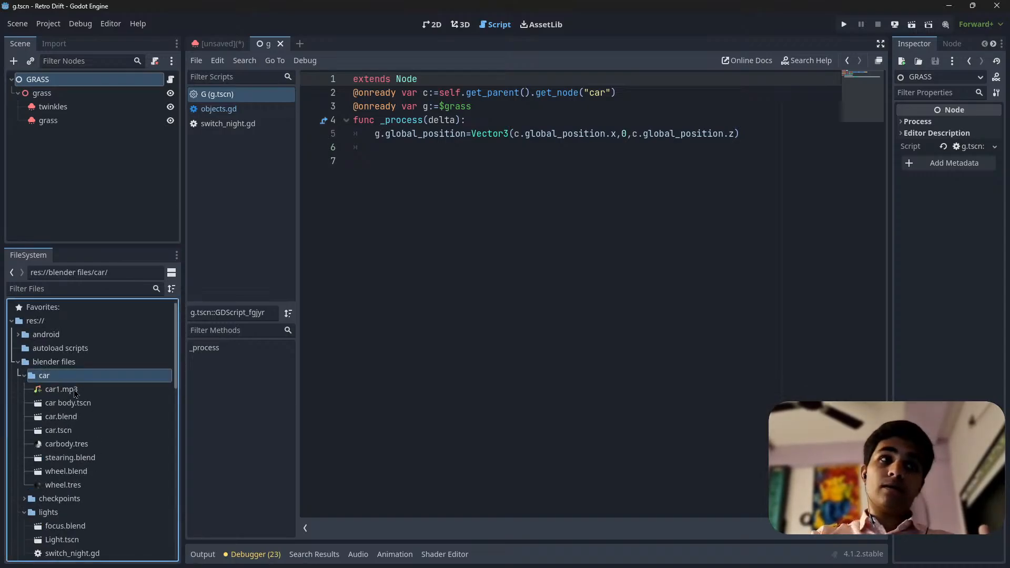
{"action": "left_click", "coordinate": [59, 430]}
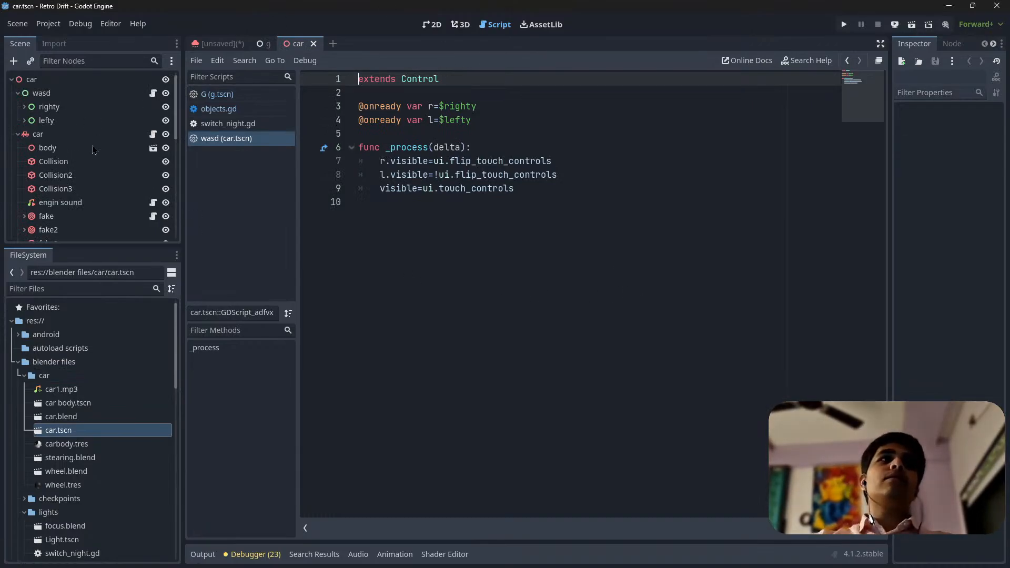
Locate and select the GRASS instance at the end of the car scene's node tree
{"action": "scroll", "coordinate": [103, 156], "scroll_direction": "down", "scroll_amount": 4}
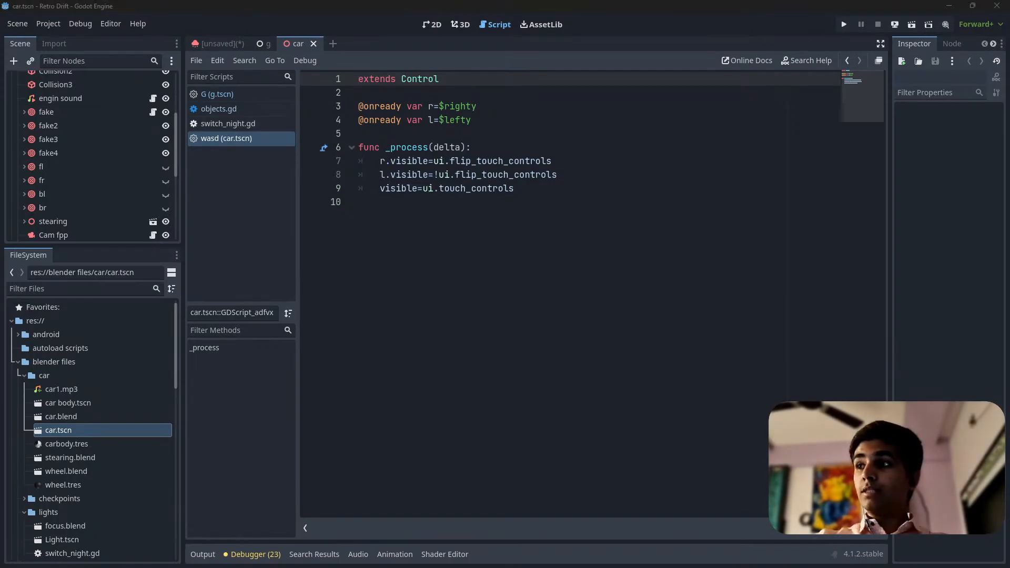
{"action": "scroll", "coordinate": [95, 210], "scroll_direction": "down", "scroll_amount": 5}
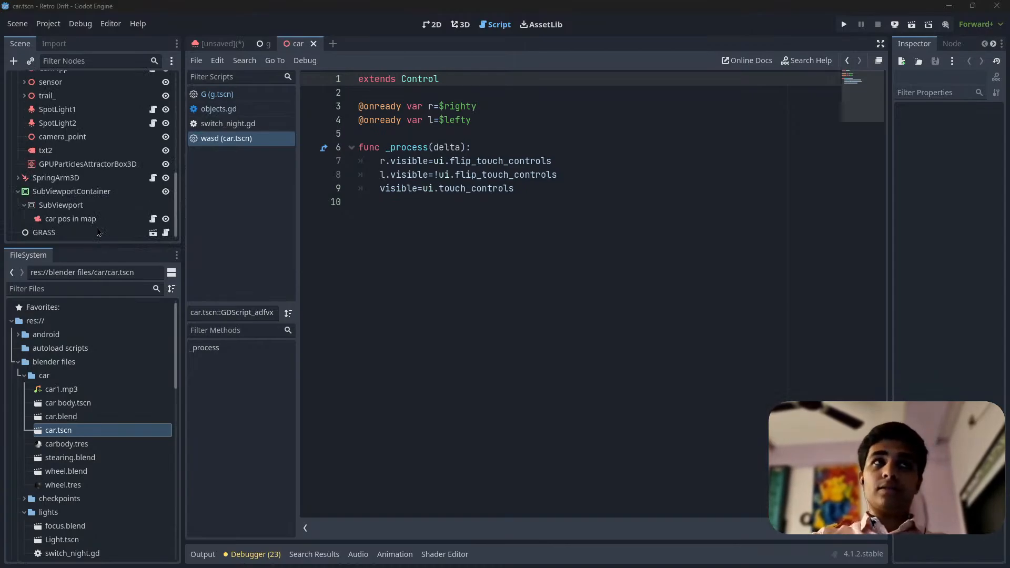
{"action": "left_click", "coordinate": [97, 232]}
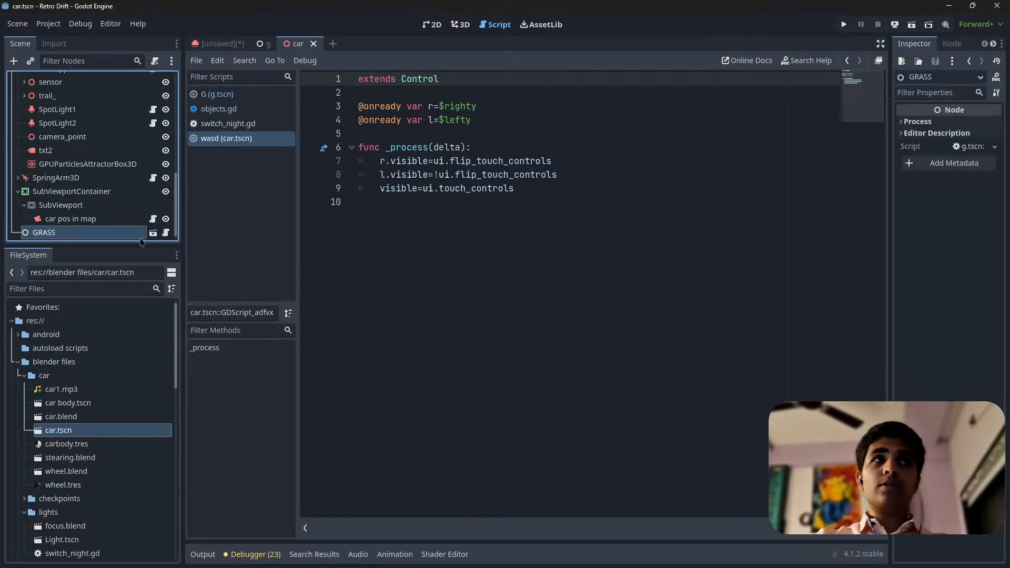
Compare the GRASS instance in the car scene with the g scene's hierarchy, ending on the g scene's grass Node3D
{"action": "left_click", "coordinate": [263, 44]}
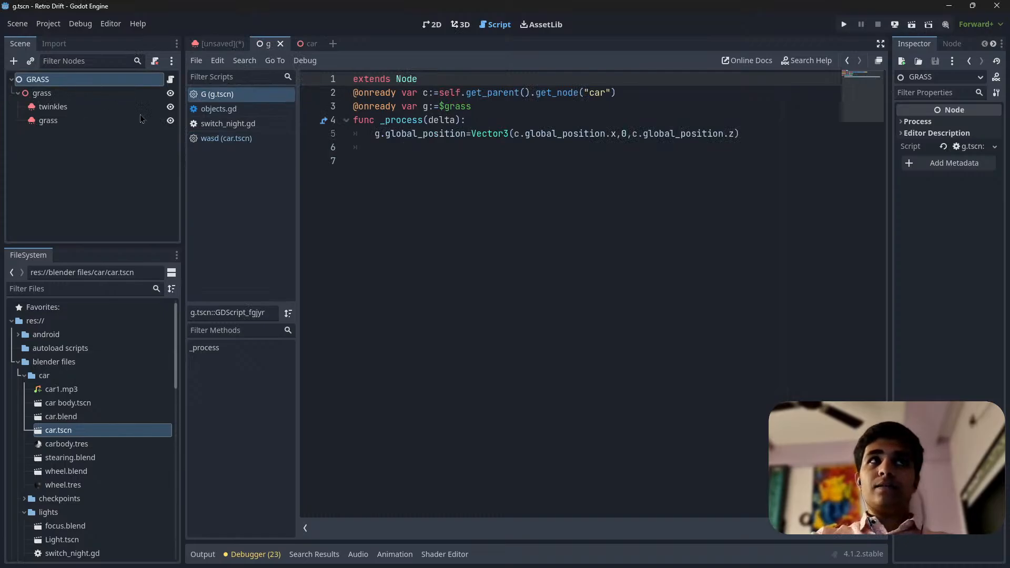
{"action": "left_click", "coordinate": [305, 44]}
{"action": "left_click", "coordinate": [263, 44]}
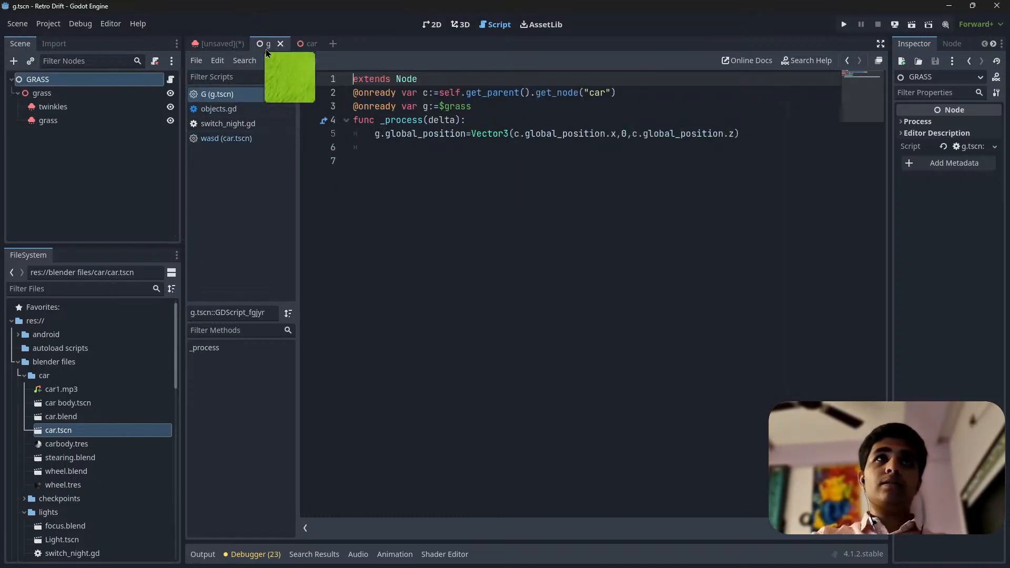
{"action": "left_click", "coordinate": [304, 45]}
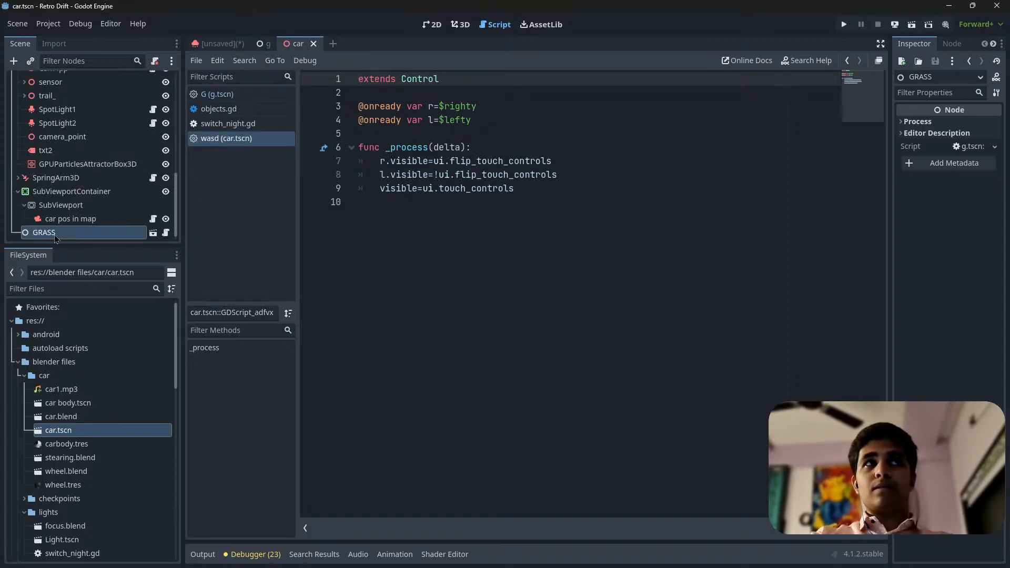
{"action": "left_click", "coordinate": [267, 46]}
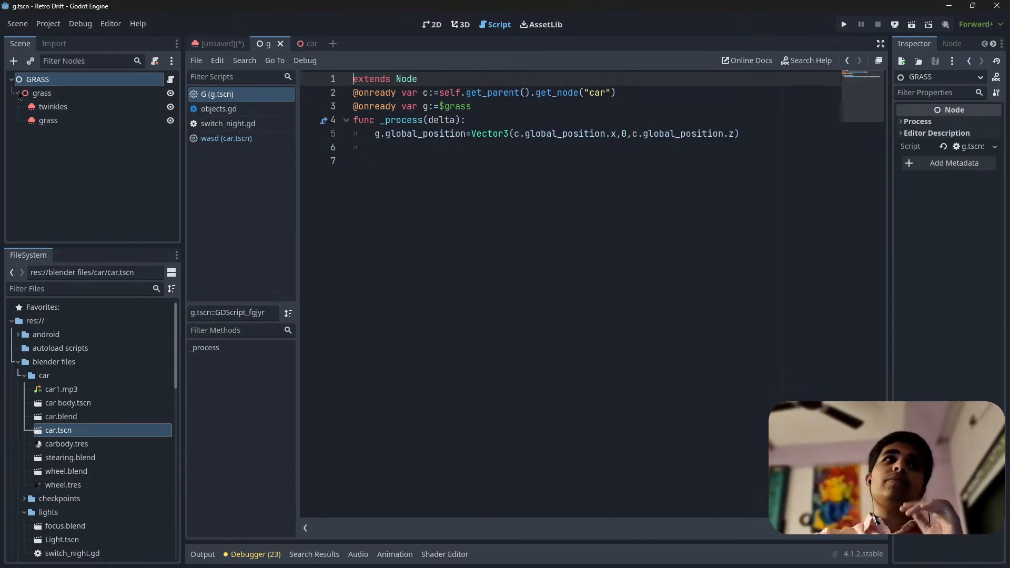
{"action": "left_click", "coordinate": [309, 44]}
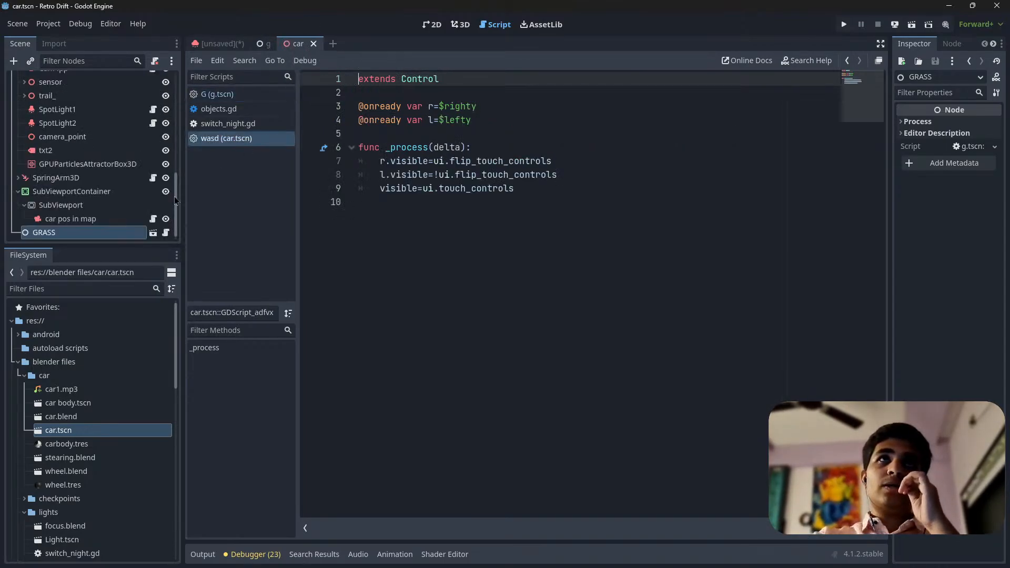
{"action": "left_click", "coordinate": [263, 43]}
{"action": "left_click", "coordinate": [42, 93]}
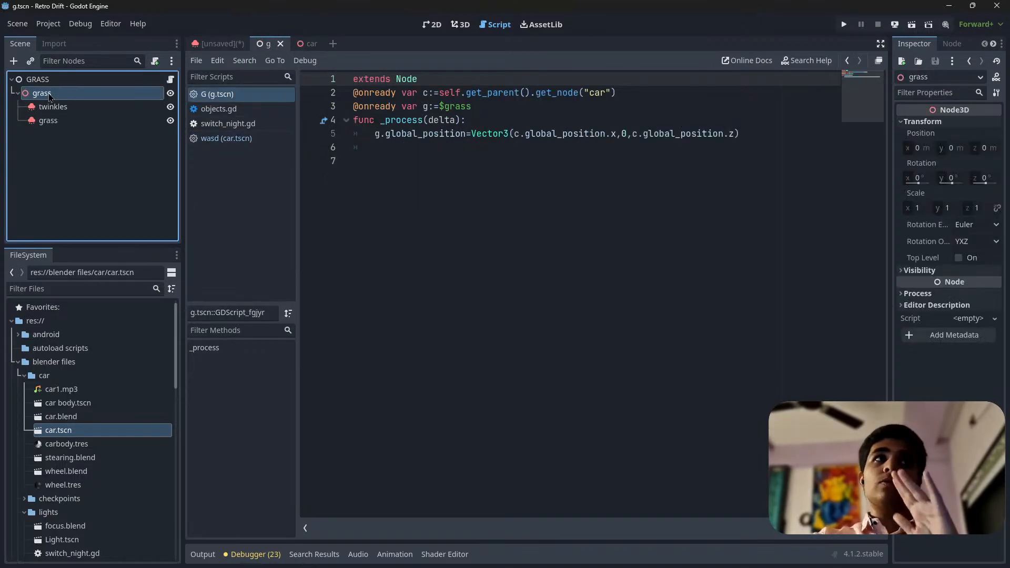
Review the script's $grass and get_parent().get_node("car") references against the car scene
{"action": "left_click", "coordinate": [477, 106]}
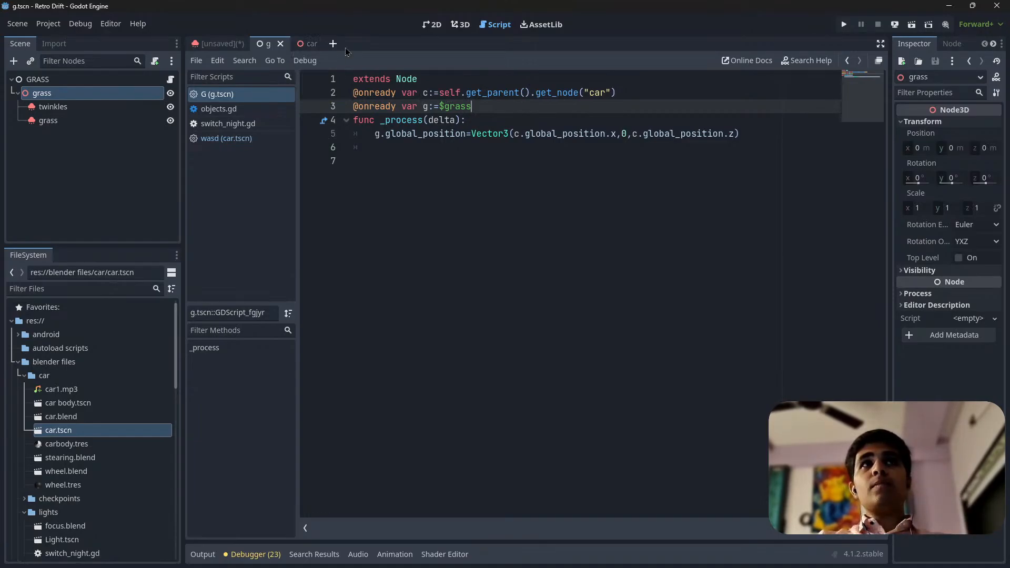
{"action": "left_click", "coordinate": [647, 93]}
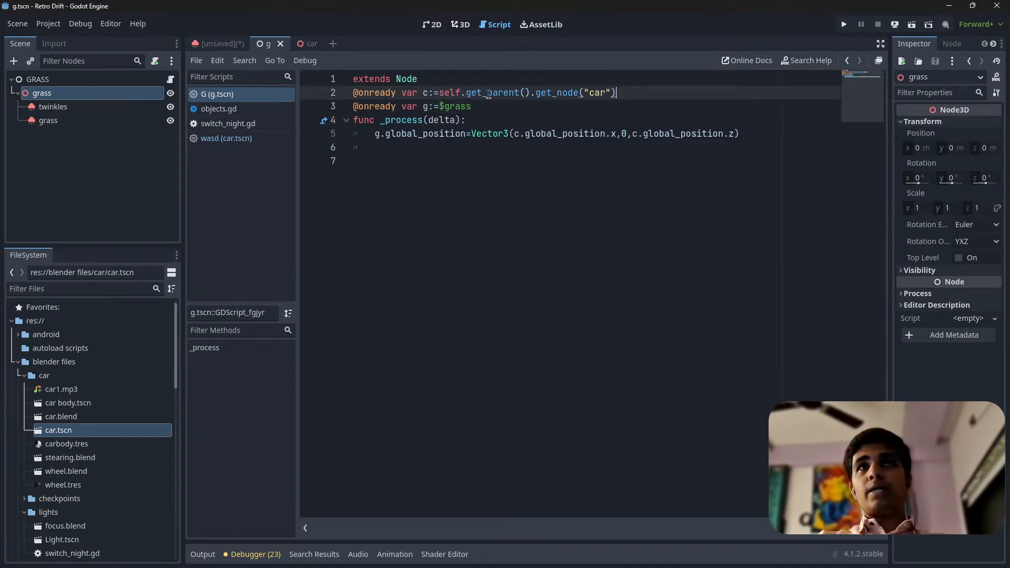
{"action": "left_click", "coordinate": [310, 43]}
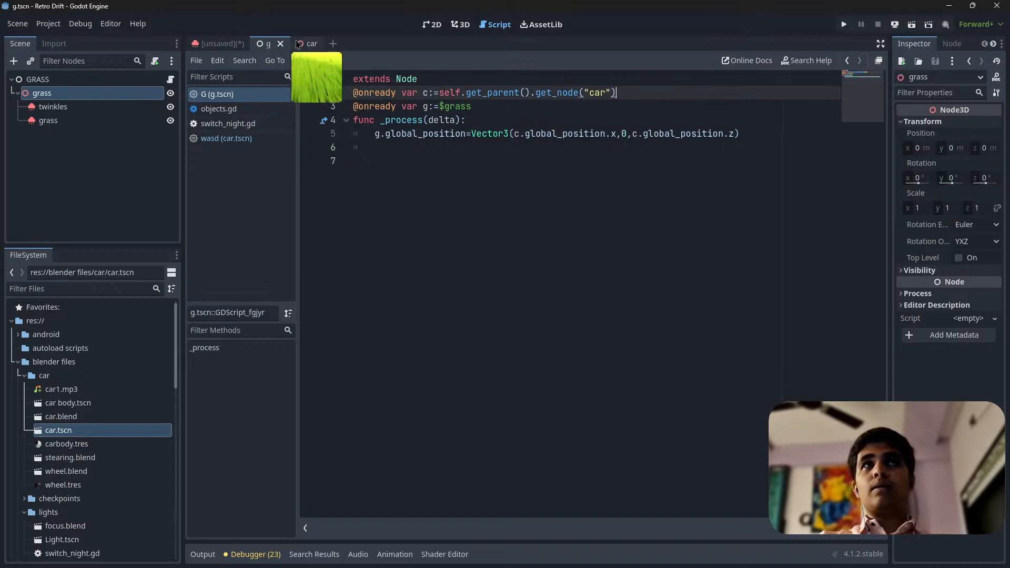
{"action": "left_click", "coordinate": [273, 43]}
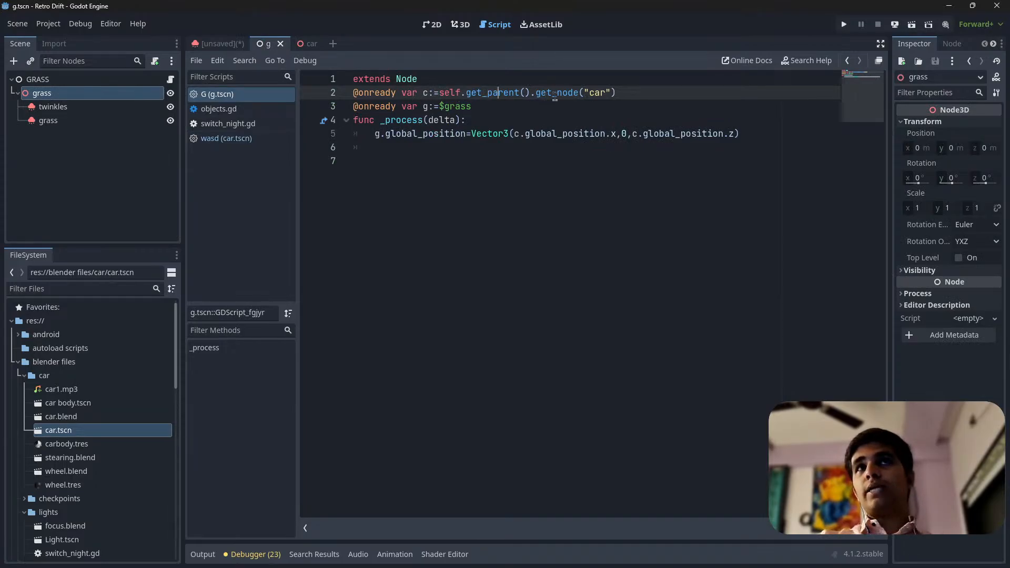
{"action": "left_click", "coordinate": [309, 44]}
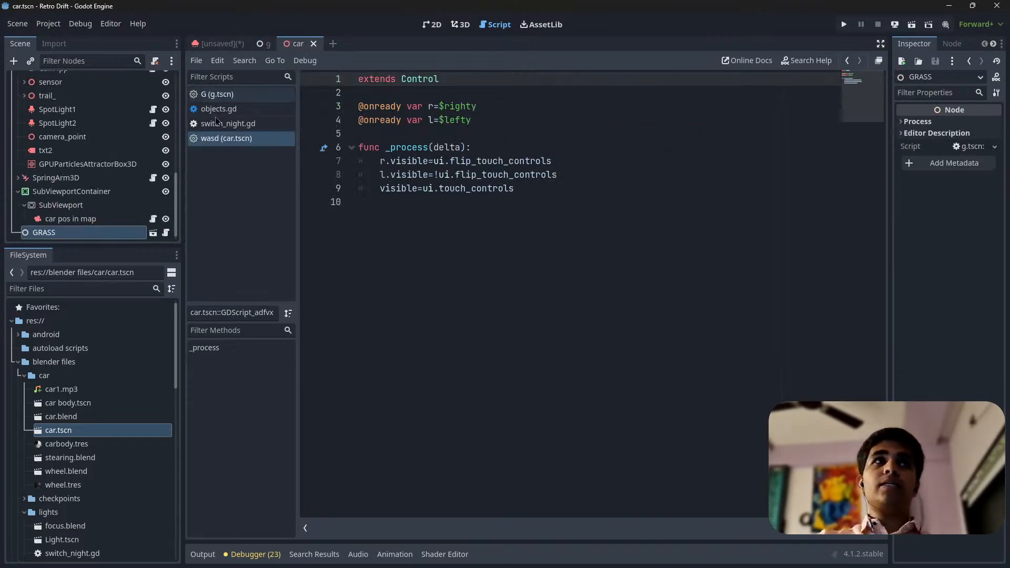
Expand the node tree area of the car scene and inspect its root node and the car VehicleBody3D child
{"action": "scroll", "coordinate": [147, 236], "scroll_direction": "up", "scroll_amount": 5}
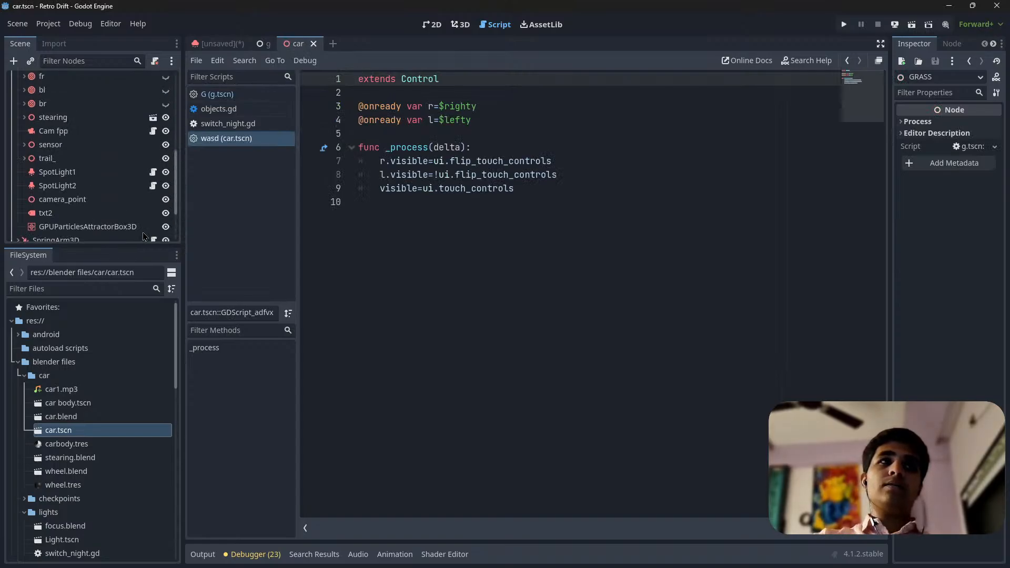
{"action": "left_click_drag", "start_coordinate": [111, 247], "coordinate": [105, 514]}
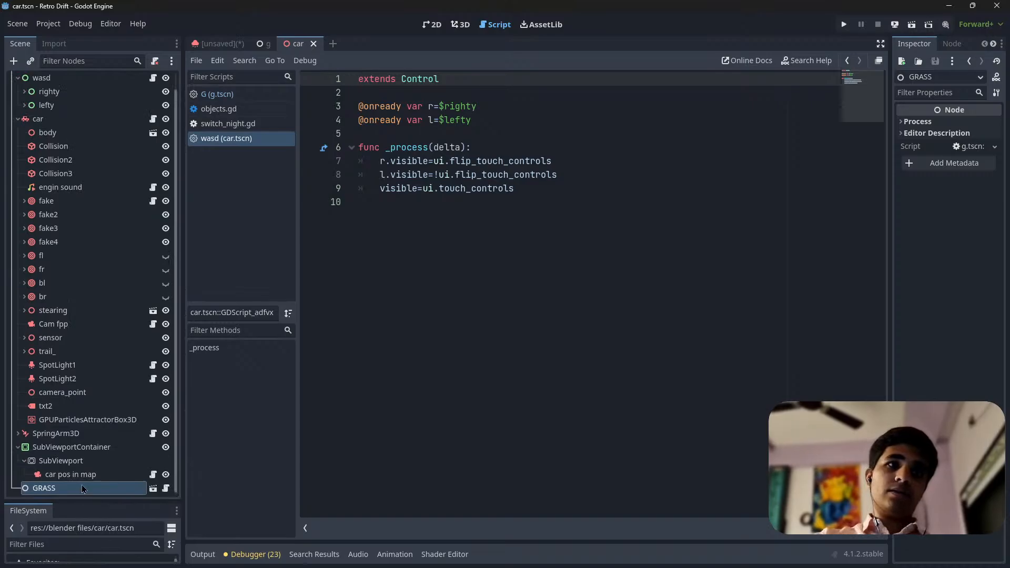
{"action": "scroll", "coordinate": [88, 369], "scroll_direction": "up", "scroll_amount": 2}
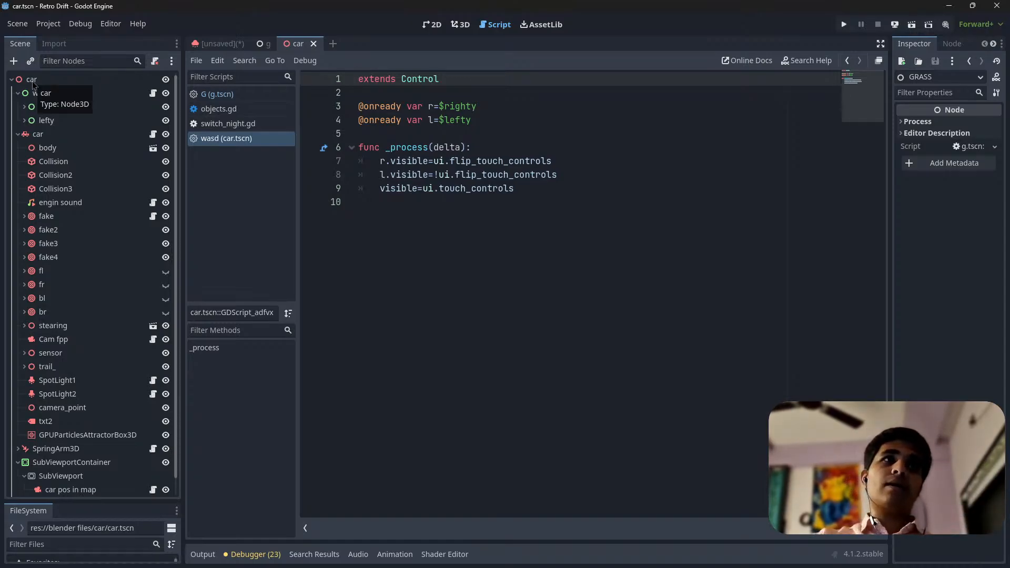
{"action": "left_click", "coordinate": [32, 80]}
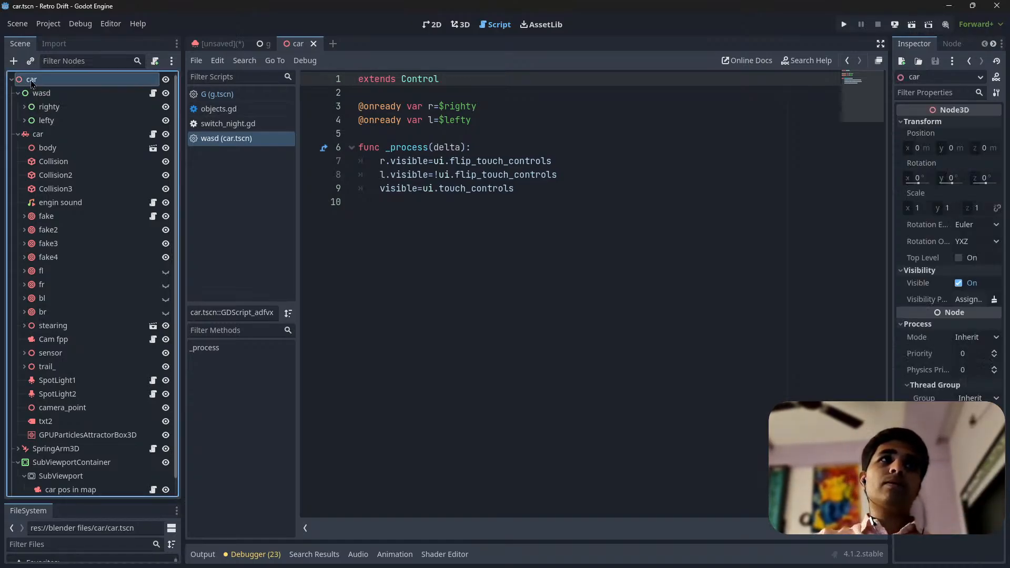
{"action": "left_click", "coordinate": [44, 135]}
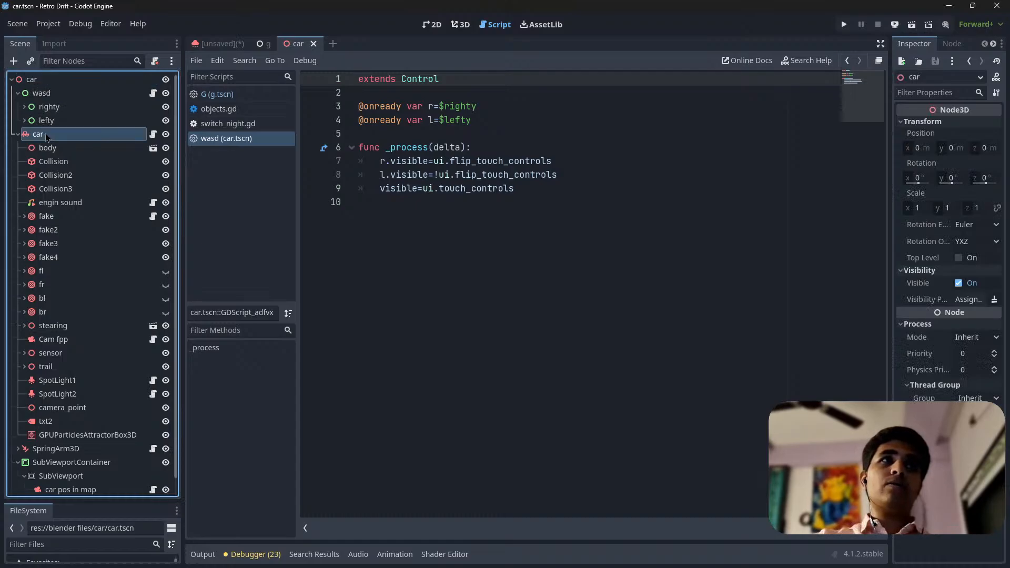
Check the script's car reference against the VehicleBody3D node, then examine the _process function that positions the grass
{"action": "left_click", "coordinate": [265, 44]}
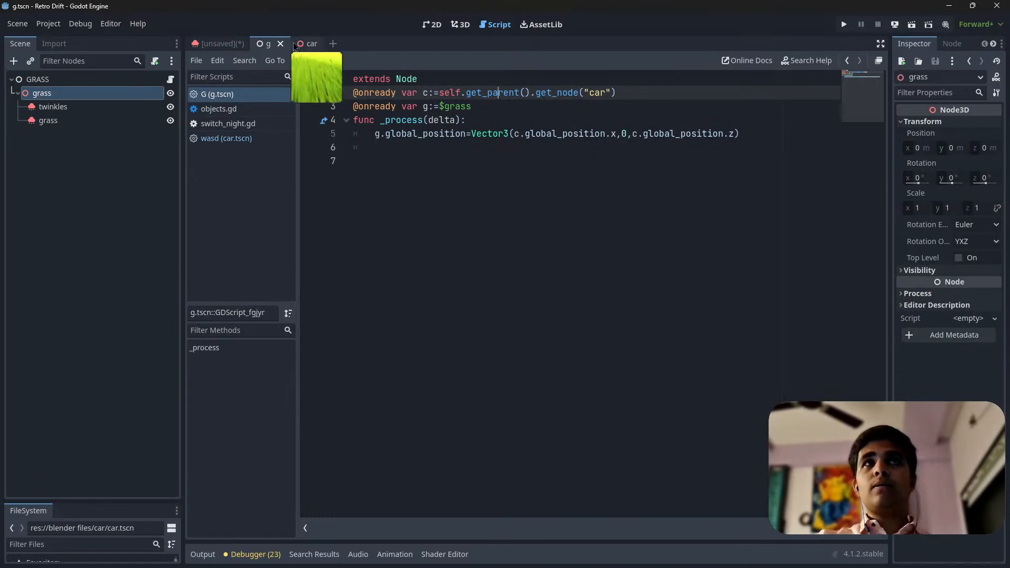
{"action": "left_click", "coordinate": [309, 43]}
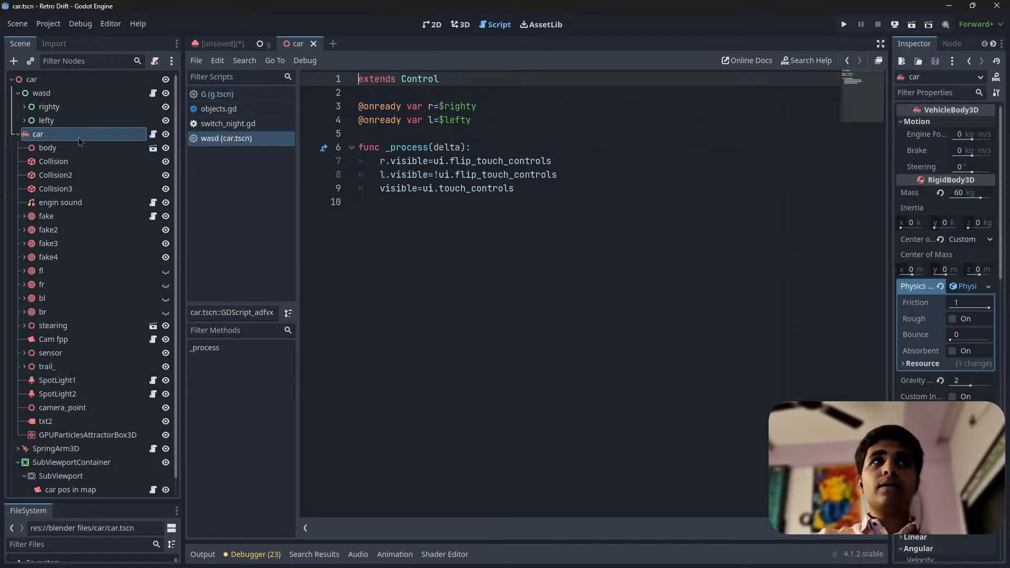
{"action": "left_click", "coordinate": [264, 44]}
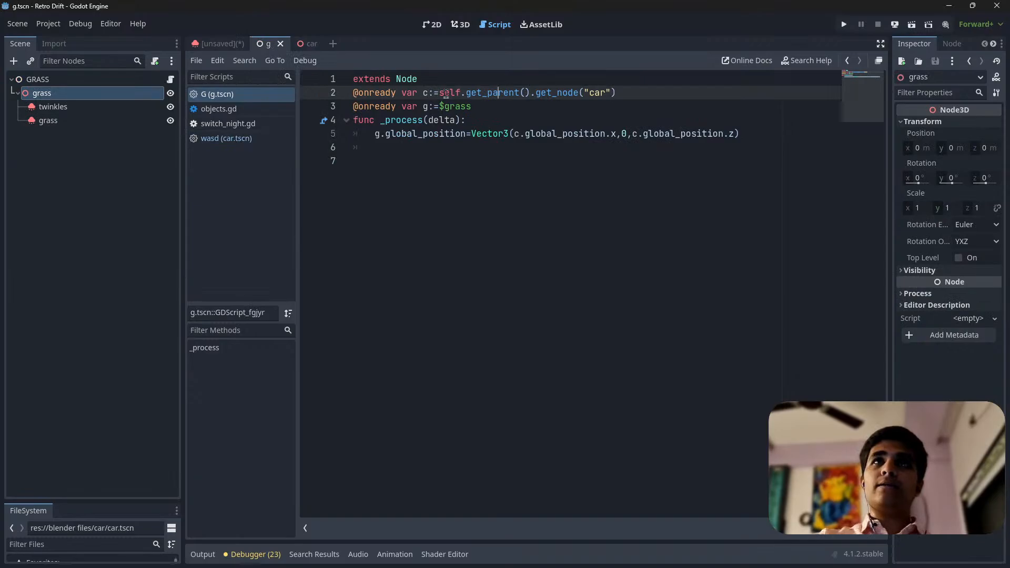
{"action": "left_click", "coordinate": [475, 120]}
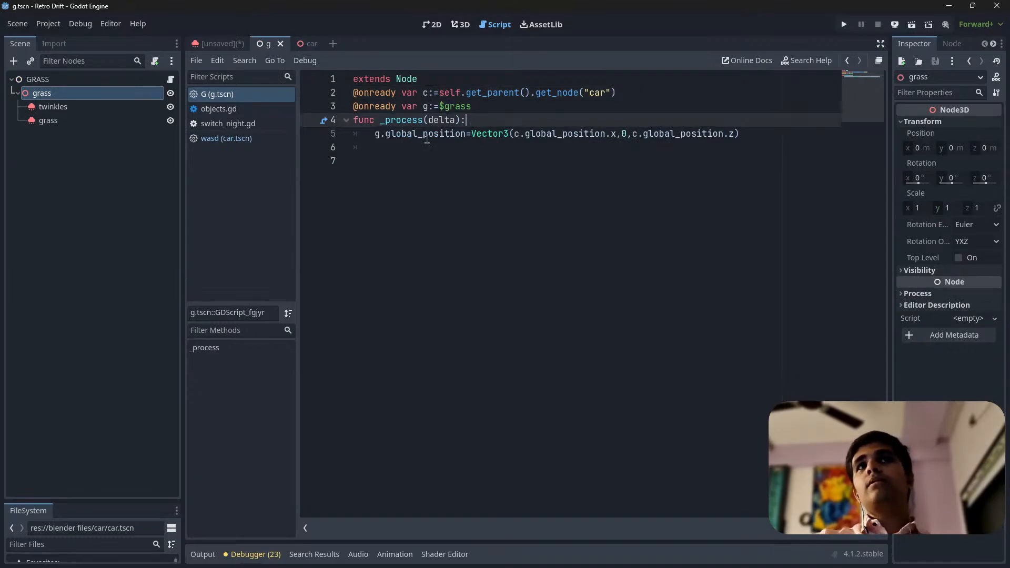
Review the script line that sets the grass position from the car's x and z with y at 0, and select the grass Node3D
{"action": "left_click", "coordinate": [376, 134]}
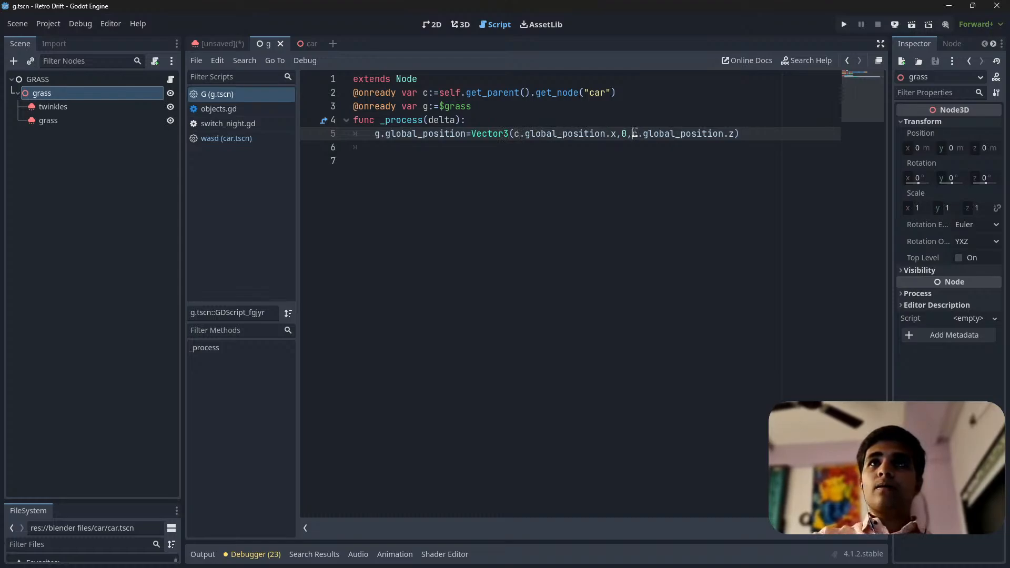
{"action": "left_click_drag", "start_coordinate": [514, 135], "coordinate": [616, 137]}
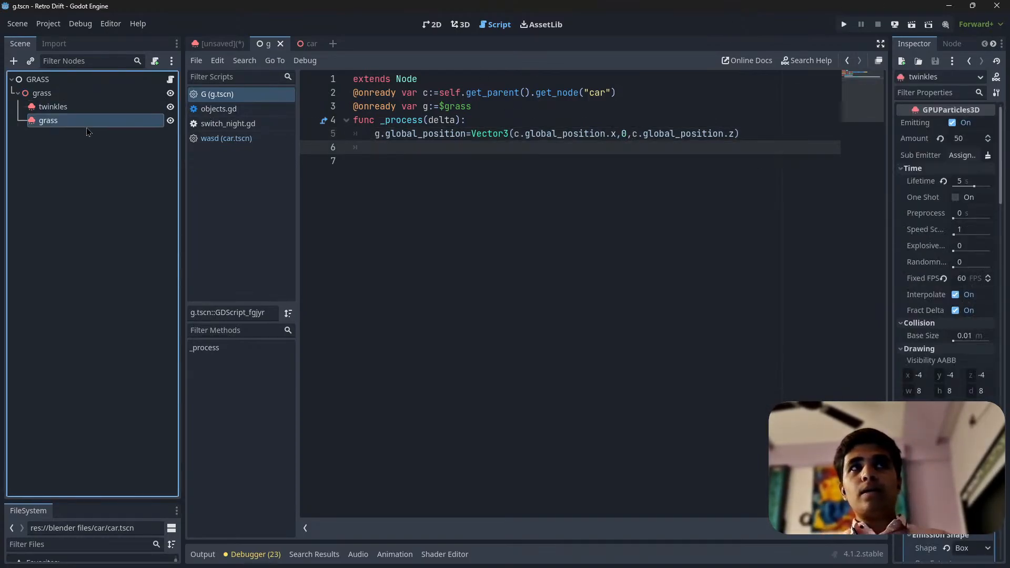
{"action": "left_click", "coordinate": [107, 96]}
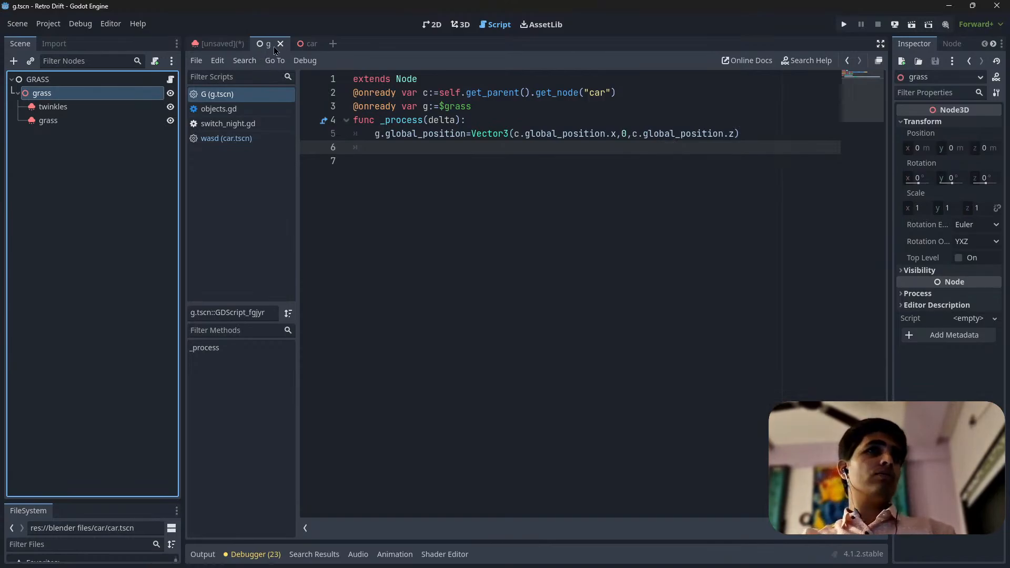
Return to the unsaved particle scene in the 3D view and examine the grass field around the attractor
{"action": "left_click", "coordinate": [236, 45]}
{"action": "left_click", "coordinate": [460, 24]}
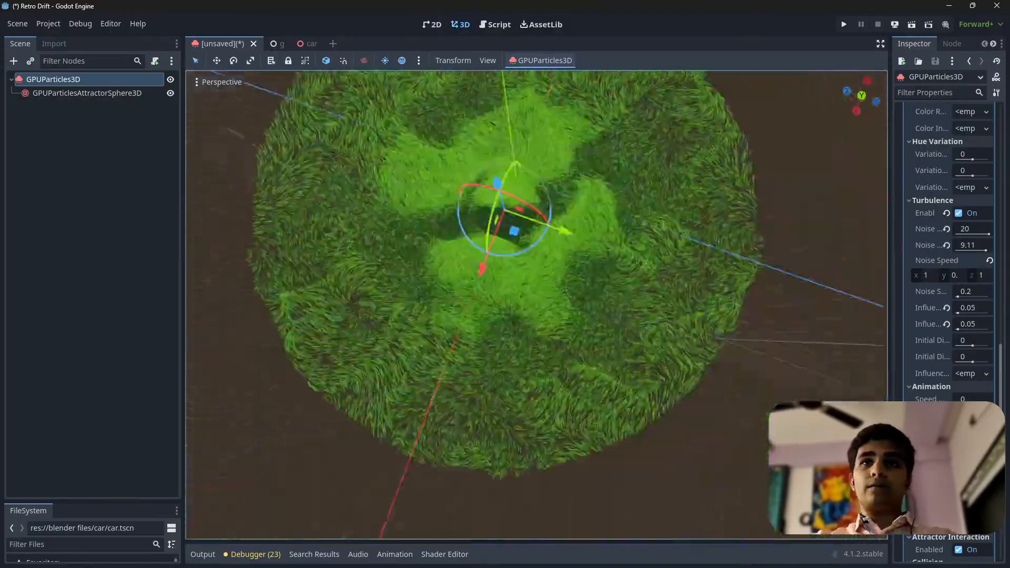
{"action": "key", "text": "w"}
{"action": "right_click_drag", "start_coordinate": [537, 305], "coordinate": [571, 245]}
{"action": "scroll", "coordinate": [542, 200], "scroll_direction": "up", "scroll_amount": 3}
{"action": "key", "text": "s"}
{"action": "key", "text": "s"}
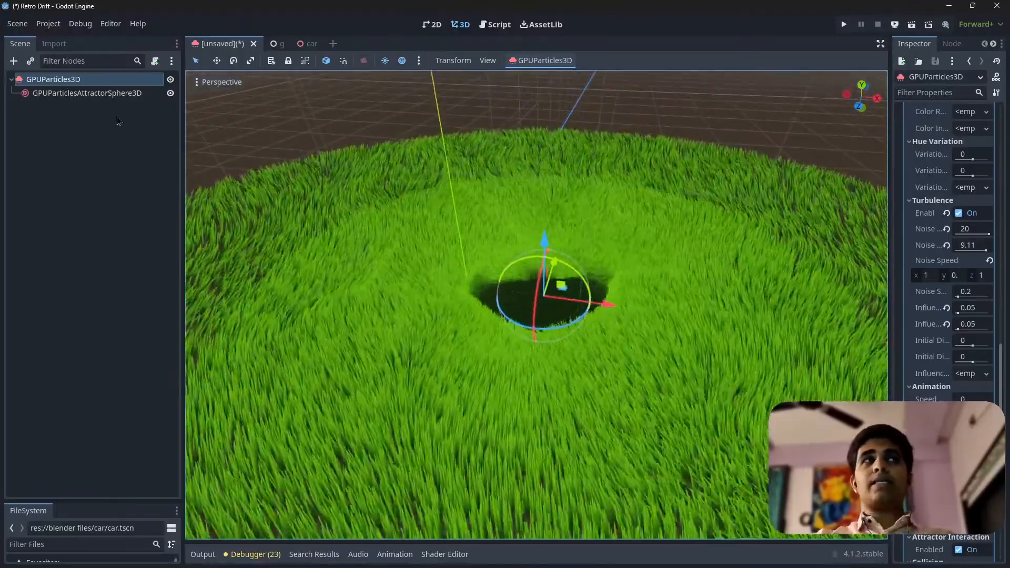
Inspect the GPUParticlesAttractorBox3D under the car in the car scene and the grass surrounding the car body
{"action": "left_click", "coordinate": [305, 46]}
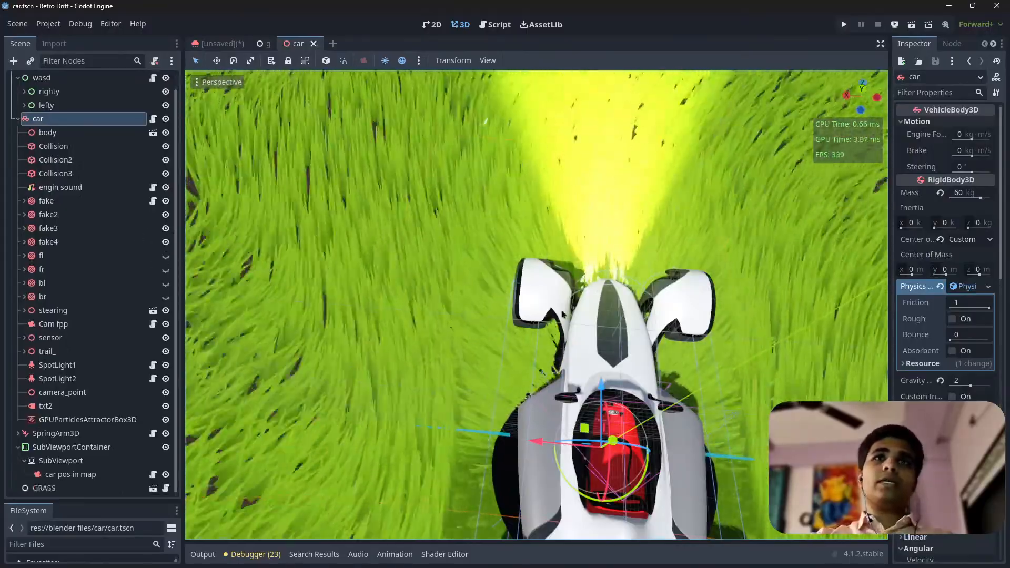
{"action": "middle_click_drag", "start_coordinate": [562, 314], "coordinate": [473, 324]}
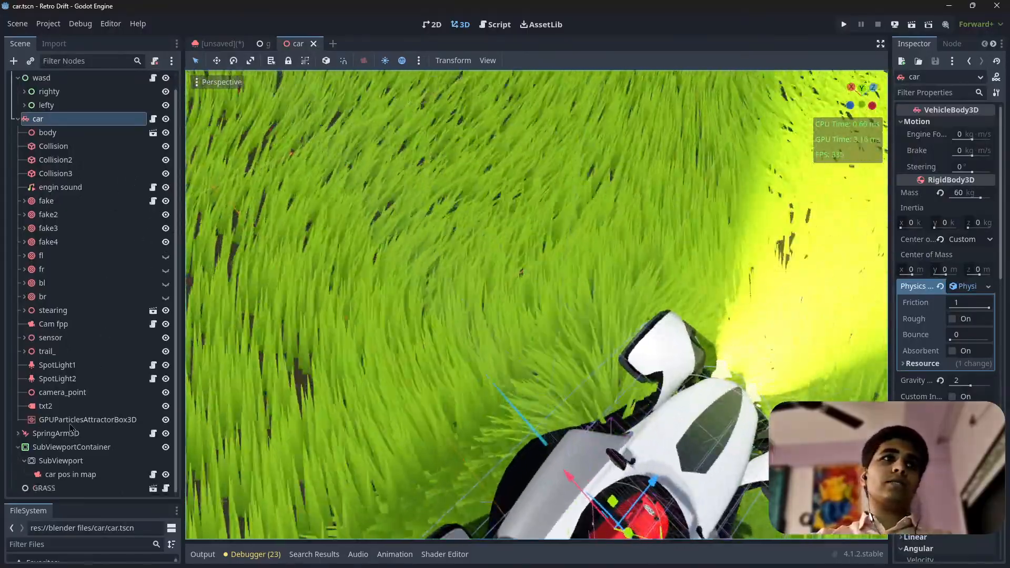
{"action": "double_click", "coordinate": [109, 420]}
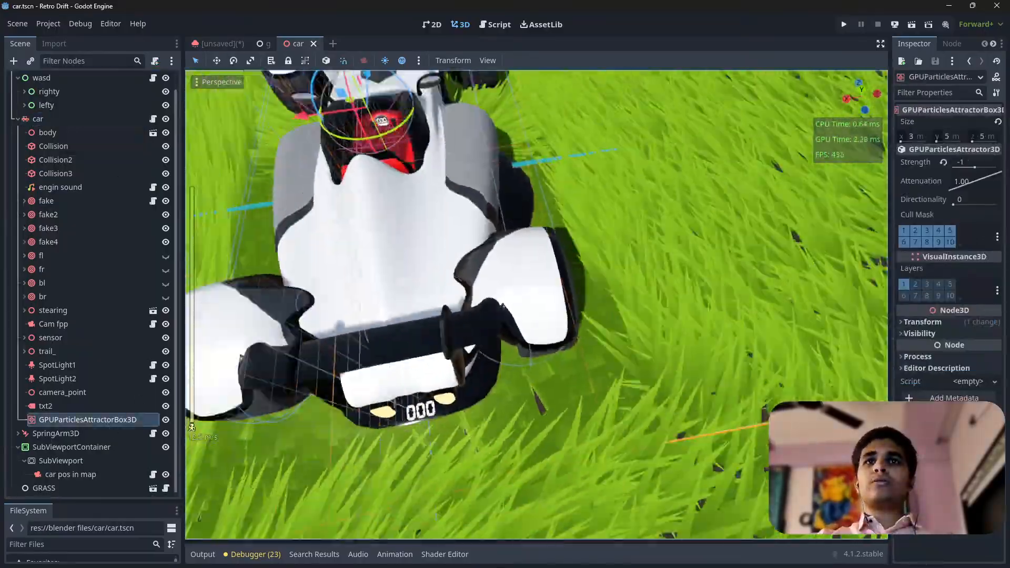
{"action": "right_click_drag", "start_coordinate": [542, 267], "coordinate": [605, 266]}
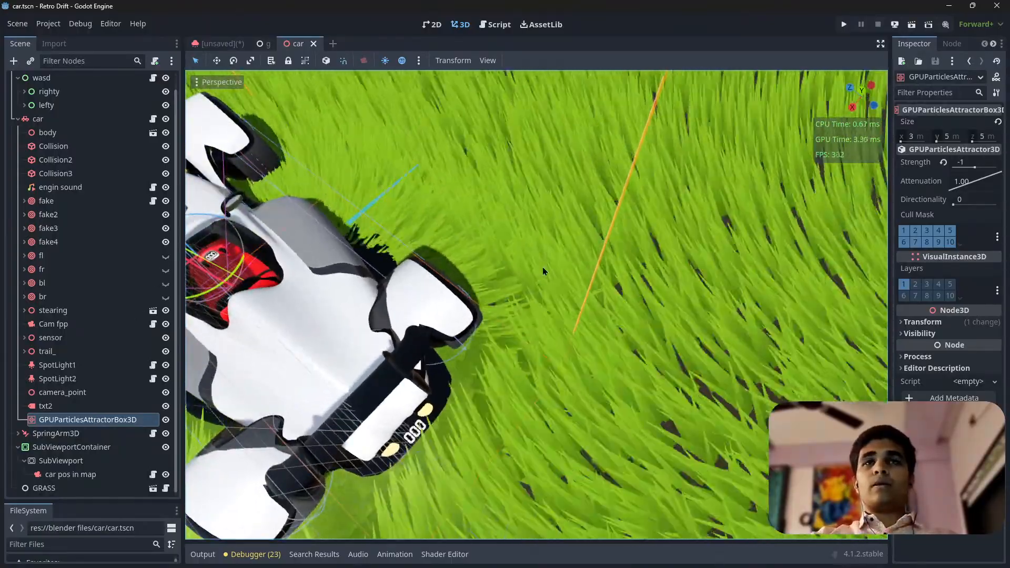
{"action": "right_click_drag", "start_coordinate": [542, 267], "coordinate": [394, 260]}
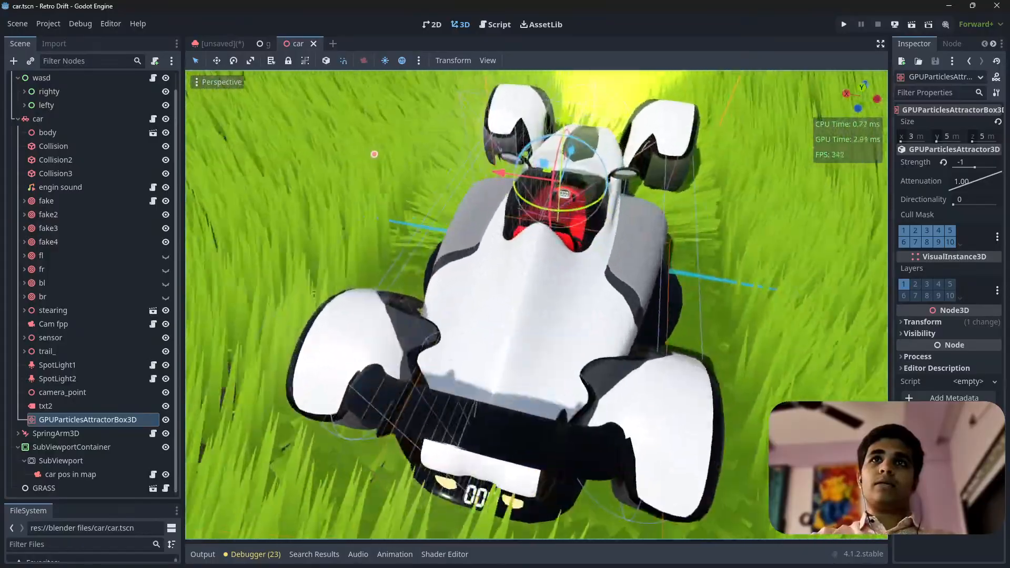
{"action": "right_click_drag", "start_coordinate": [374, 154], "coordinate": [366, 159]}
Compare the GRASS instance with the car node, and view the grass field around the car from a distance
{"action": "left_click", "coordinate": [81, 490]}
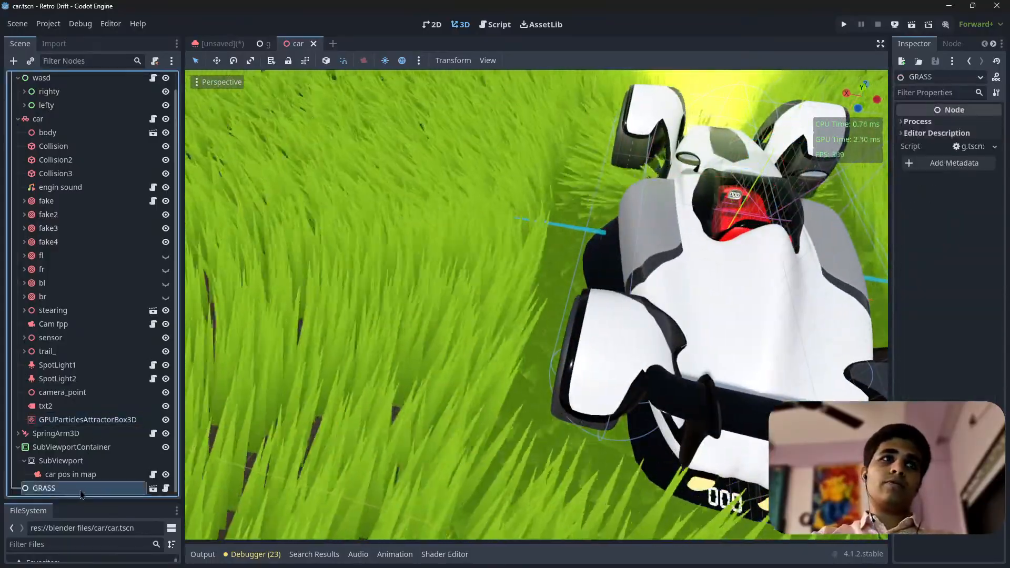
{"action": "left_click", "coordinate": [58, 120]}
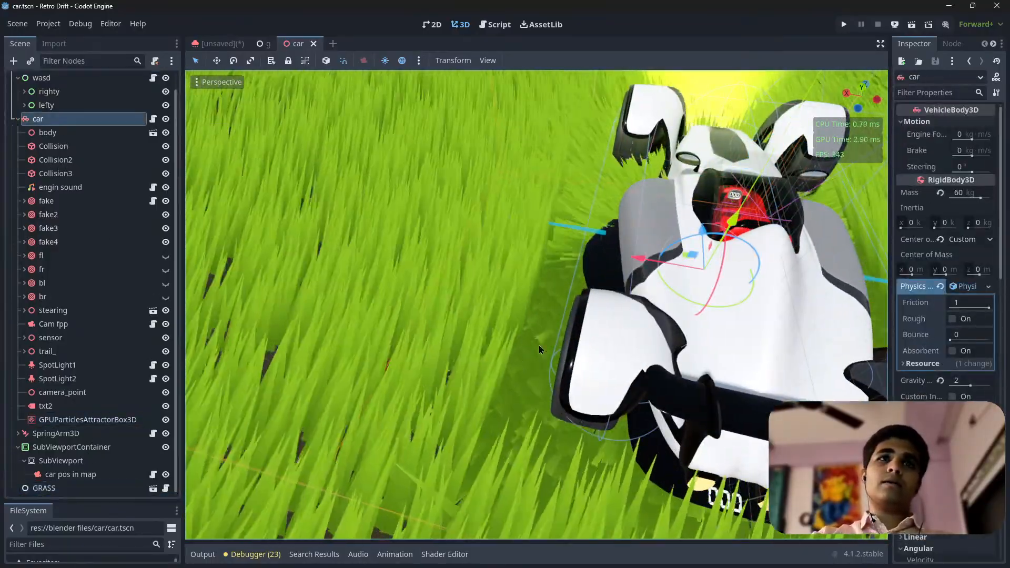
{"action": "right_click_drag", "start_coordinate": [539, 347], "coordinate": [482, 325]}
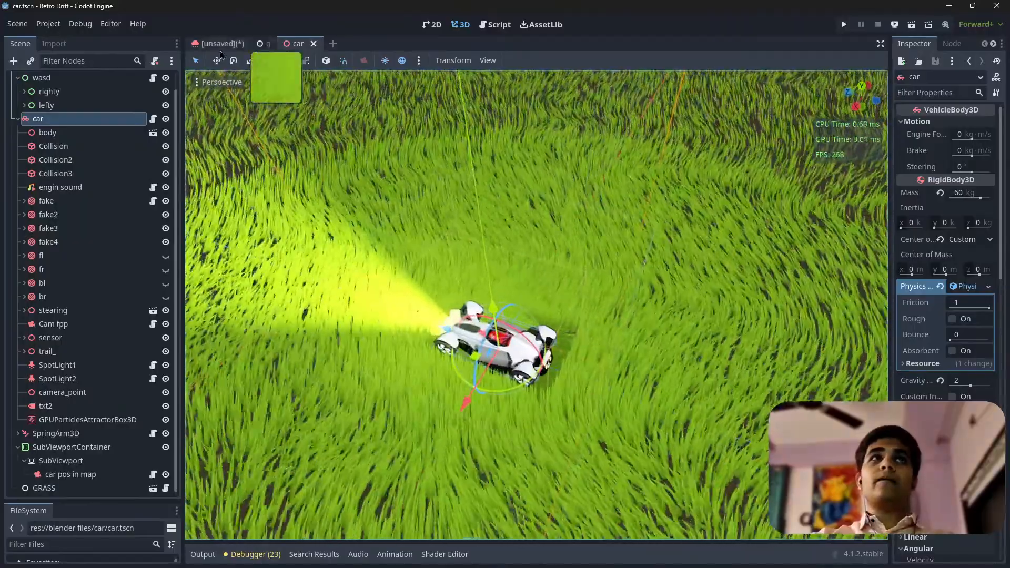
Switch back to the unsaved particle scene and examine the grass patch around the attractor's hole
{"action": "left_click", "coordinate": [231, 44]}
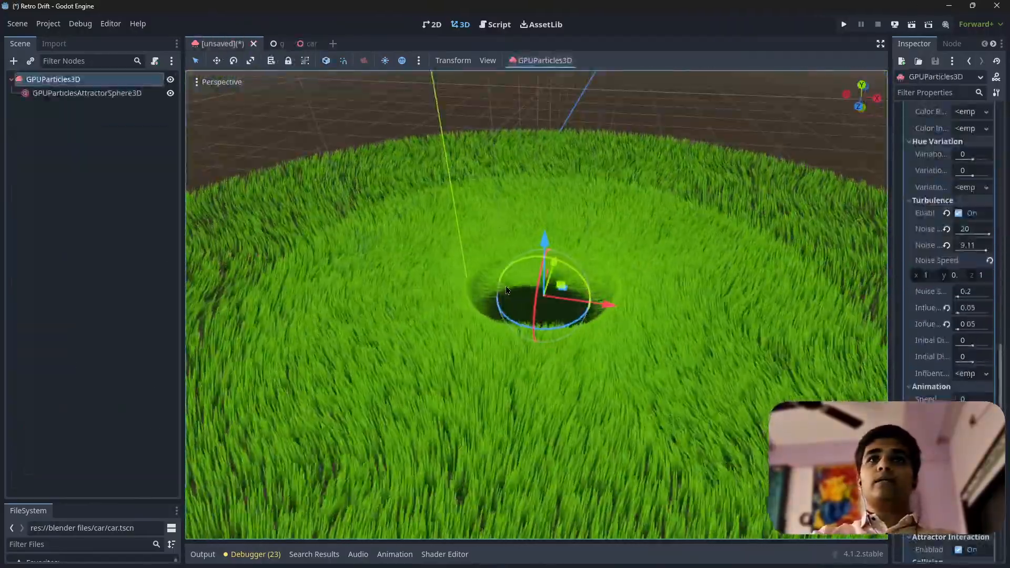
{"action": "left_click_drag", "start_coordinate": [605, 304], "coordinate": [491, 368]}
{"action": "right_click", "coordinate": [491, 368]}
{"action": "right_click_drag", "start_coordinate": [491, 367], "coordinate": [342, 371]}
{"action": "key", "text": "w"}
{"action": "scroll", "coordinate": [487, 400], "scroll_direction": "up", "scroll_amount": 3}
{"action": "key", "text": "s"}
{"action": "key", "text": "d"}
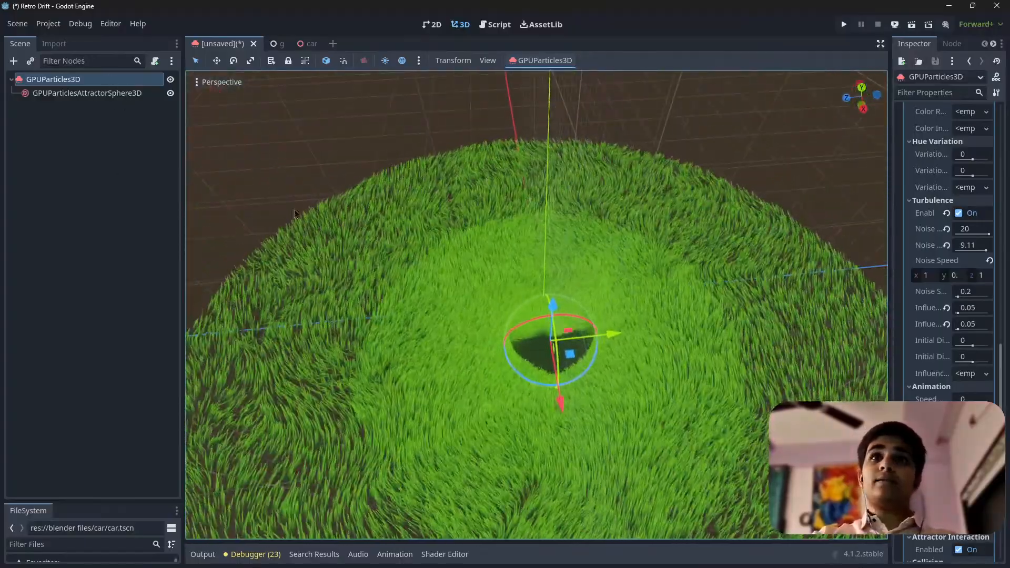
Select the GPUParticles3D root and examine the outline of the whole grass patch from above and from the side
{"action": "left_click_drag", "start_coordinate": [626, 352], "coordinate": [774, 333]}
{"action": "left_click", "coordinate": [69, 79]}
{"action": "right_click_drag", "start_coordinate": [453, 247], "coordinate": [476, 261]}
{"action": "key", "text": "w"}
{"action": "left_click_drag", "start_coordinate": [595, 266], "coordinate": [571, 359]}
{"action": "scroll", "coordinate": [582, 321], "scroll_direction": "down", "scroll_amount": 20}
{"action": "middle_click_drag", "start_coordinate": [591, 358], "coordinate": [567, 382]}
{"action": "scroll", "coordinate": [566, 381], "scroll_direction": "up", "scroll_amount": 4}
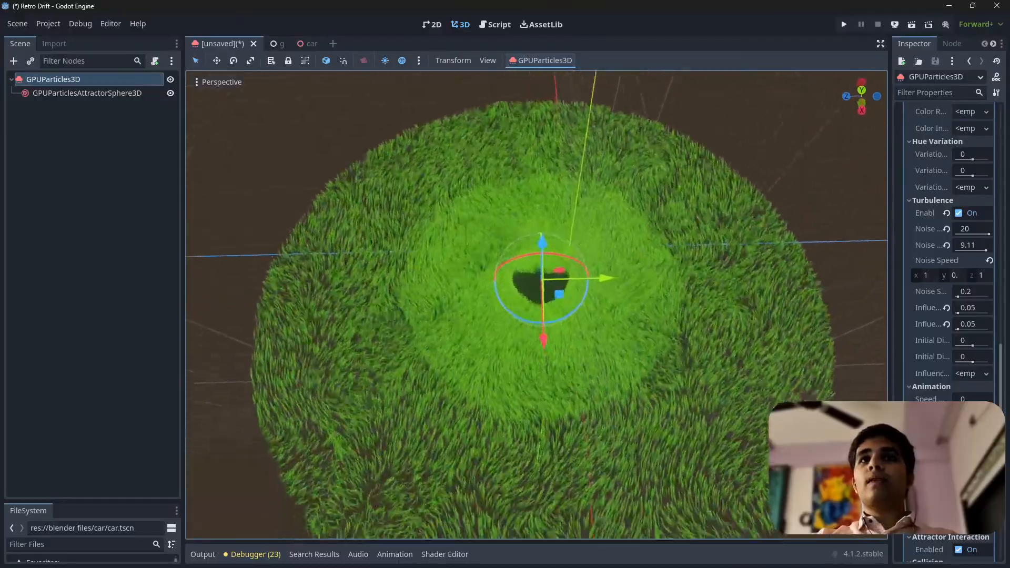
{"action": "key", "text": "w"}
{"action": "scroll", "coordinate": [567, 381], "scroll_direction": "up", "scroll_amount": 4}
{"action": "right_click_drag", "start_coordinate": [567, 381], "coordinate": [653, 321]}
{"action": "key", "text": "s"}
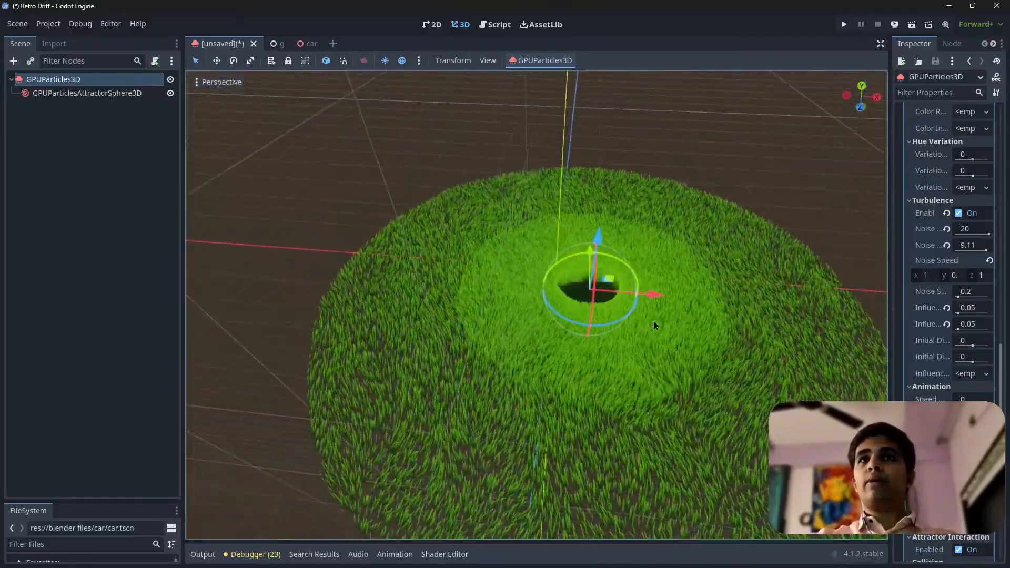
Try moving the GPUParticles3D grass patch, and undo the trial moves
{"action": "left_click_drag", "start_coordinate": [659, 295], "coordinate": [655, 322]}
{"action": "right_click", "coordinate": [655, 322]}
{"action": "right_click_drag", "start_coordinate": [655, 322], "coordinate": [665, 308]}
{"action": "key", "text": "ctrl+z"}
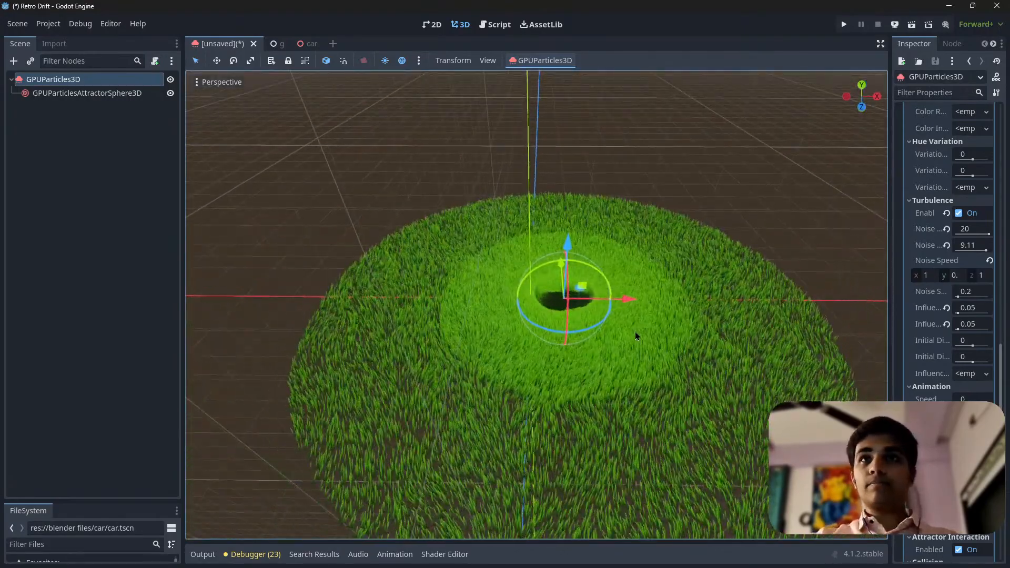
{"action": "key", "text": "ctrl+z"}
Examine the grass blades bending around the edge of the attractor's hole at close range
{"action": "key", "text": "w"}
{"action": "right_click_drag", "start_coordinate": [529, 270], "coordinate": [539, 268]}
{"action": "key", "text": "w"}
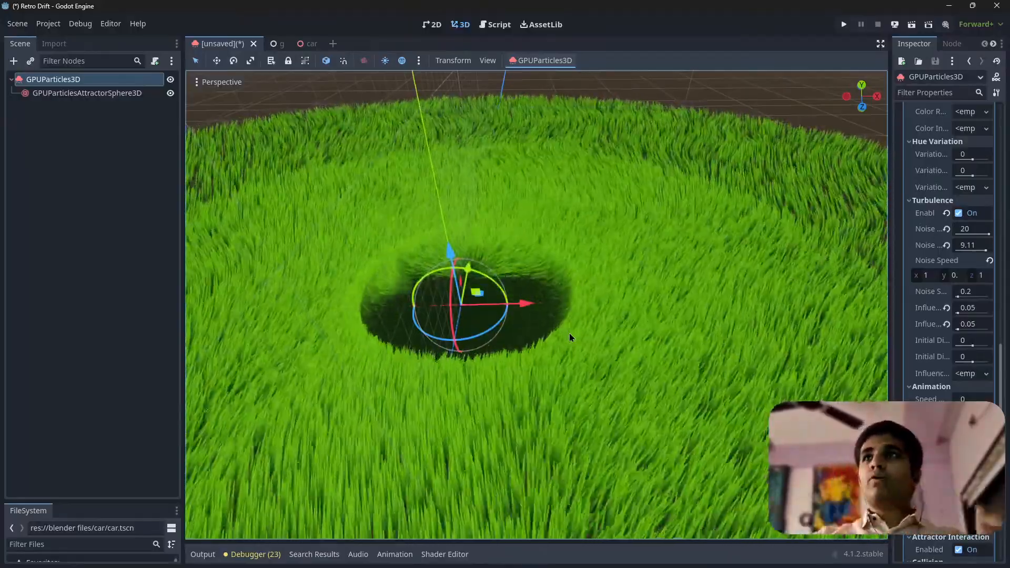
{"action": "mouse_move", "coordinate": [579, 258]}
{"action": "right_mouse_down"}
{"action": "mouse_move", "coordinate": [577, 243]}
{"action": "mouse_move", "coordinate": [594, 310]}
{"action": "mouse_move", "coordinate": [573, 263]}
{"action": "mouse_move", "coordinate": [525, 266]}
{"action": "mouse_move", "coordinate": [495, 295]}
{"action": "mouse_move", "coordinate": [518, 316]}
{"action": "mouse_move", "coordinate": [531, 310]}
{"action": "mouse_move", "coordinate": [557, 237]}
{"action": "mouse_move", "coordinate": [516, 258]}
{"action": "mouse_move", "coordinate": [558, 261]}
{"action": "mouse_move", "coordinate": [494, 266]}
{"action": "mouse_move", "coordinate": [579, 245]}
{"action": "right_mouse_up"}
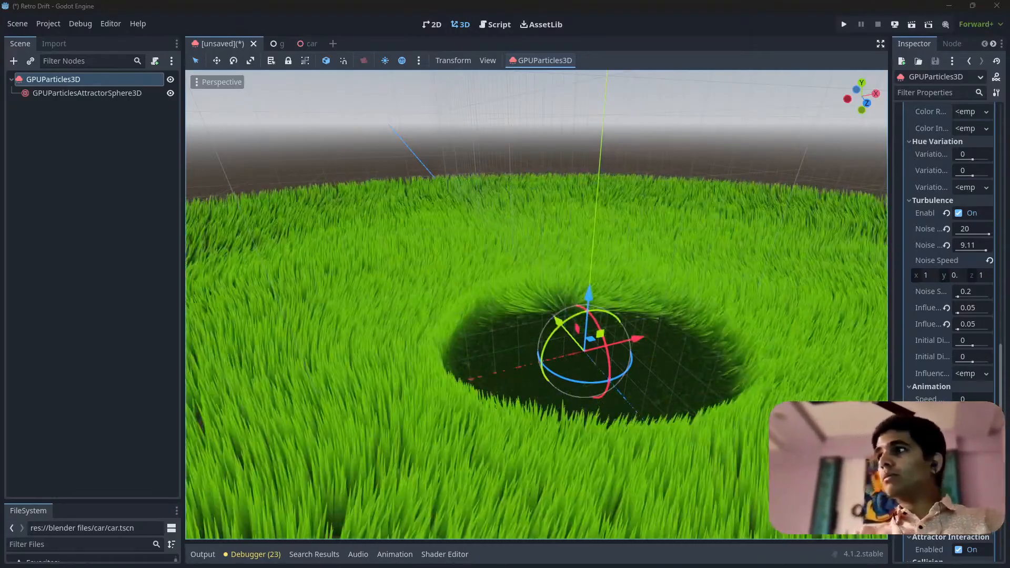
{"action": "right_click_drag", "start_coordinate": [658, 469], "coordinate": [702, 558]}
{"action": "key", "text": "w"}
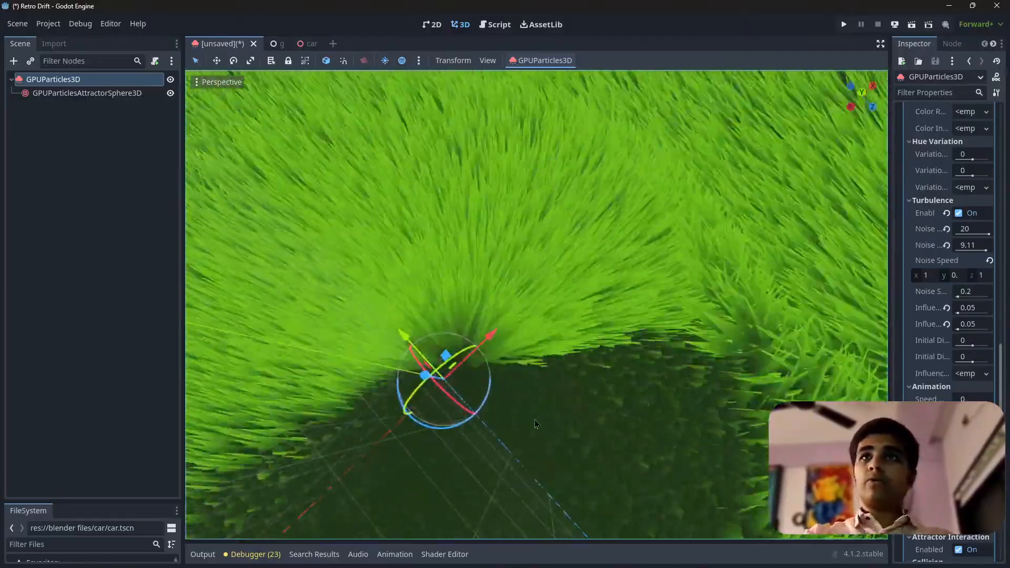